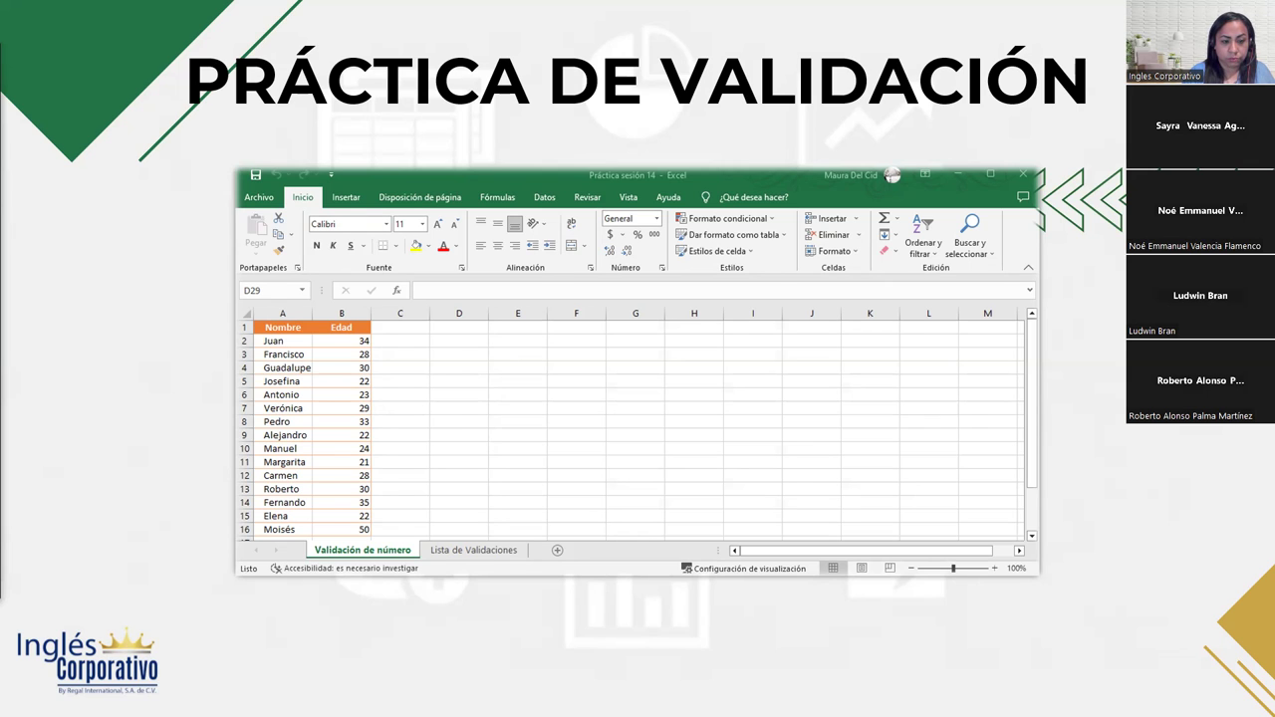
# Switch from File Explorer back to the Práctica sesión 14 workbook in Excel.
pyautogui.hotkey('alt', 'Tab')
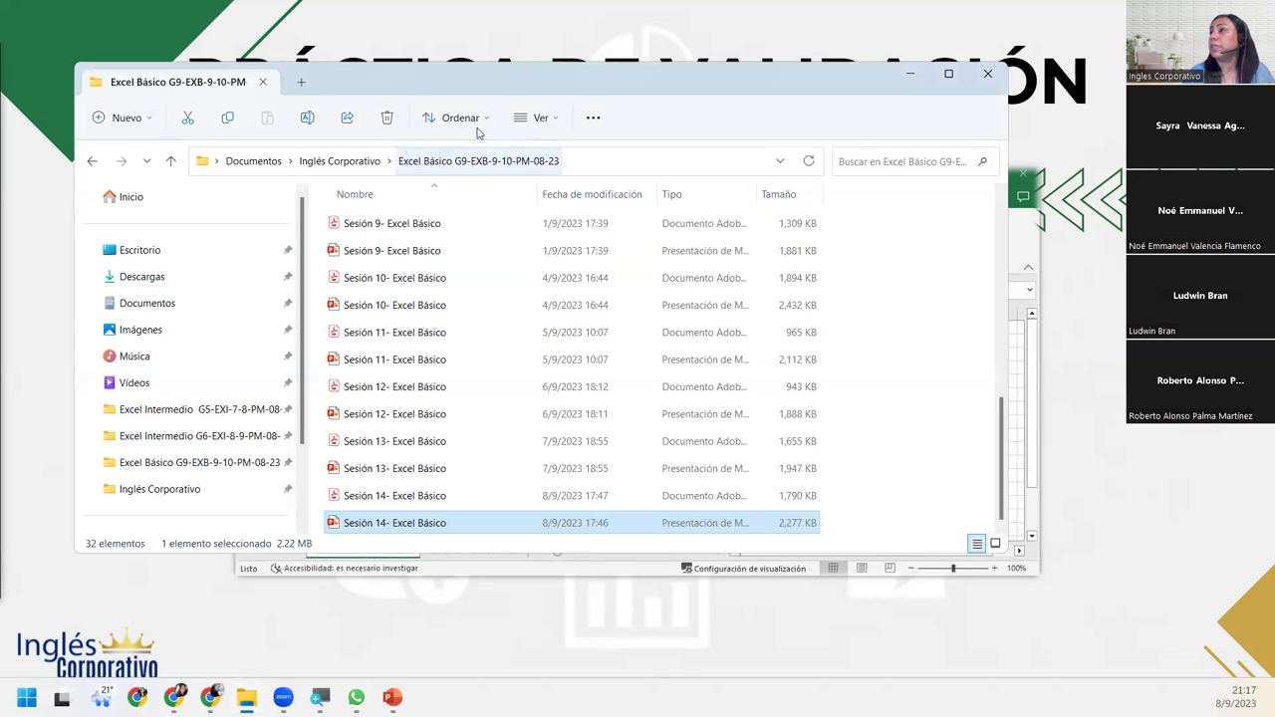
pyautogui.hotkey('alt', 'Tab')
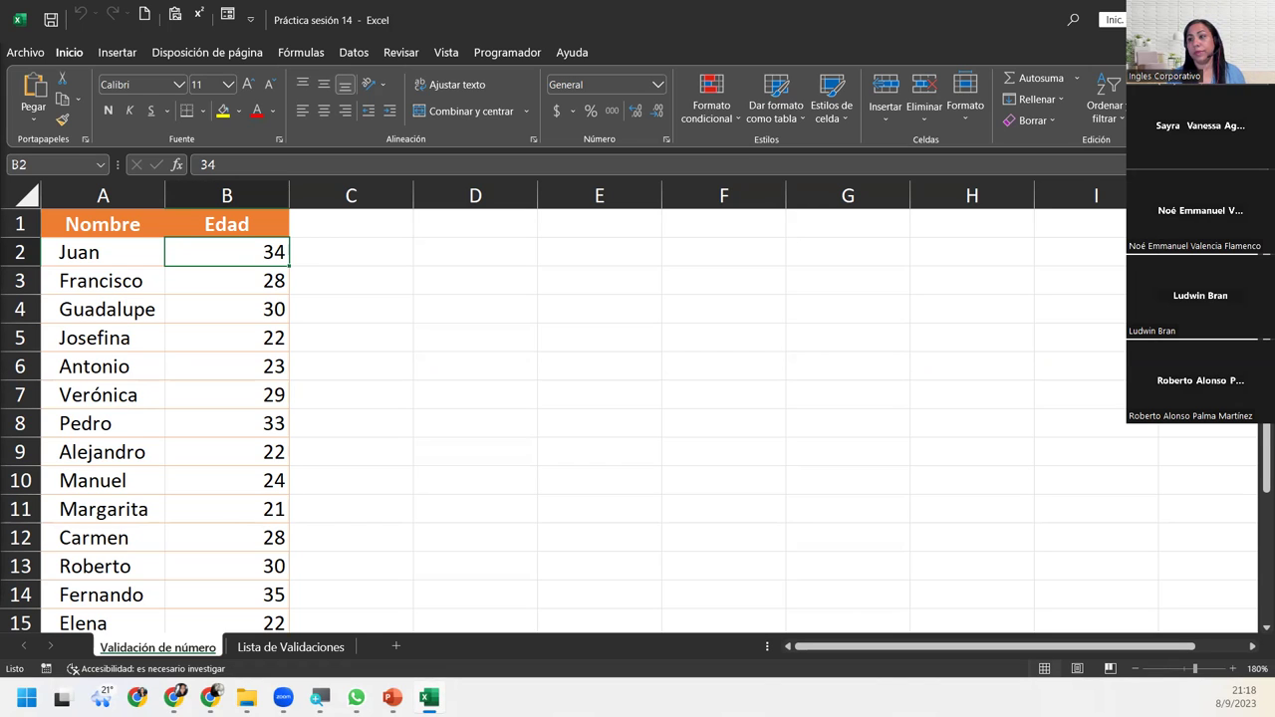
pyautogui.click(374, 365)
pyautogui.click(246, 276)
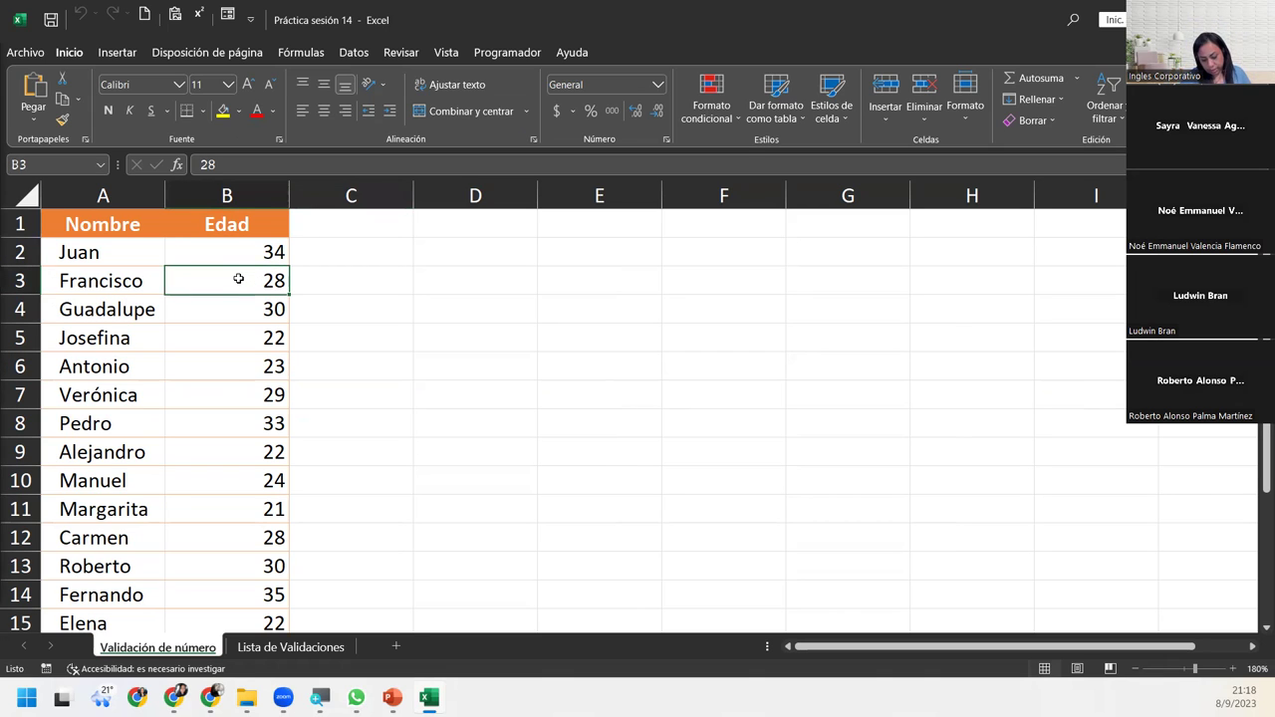
pyautogui.click(93, 248)
pyautogui.click(192, 228)
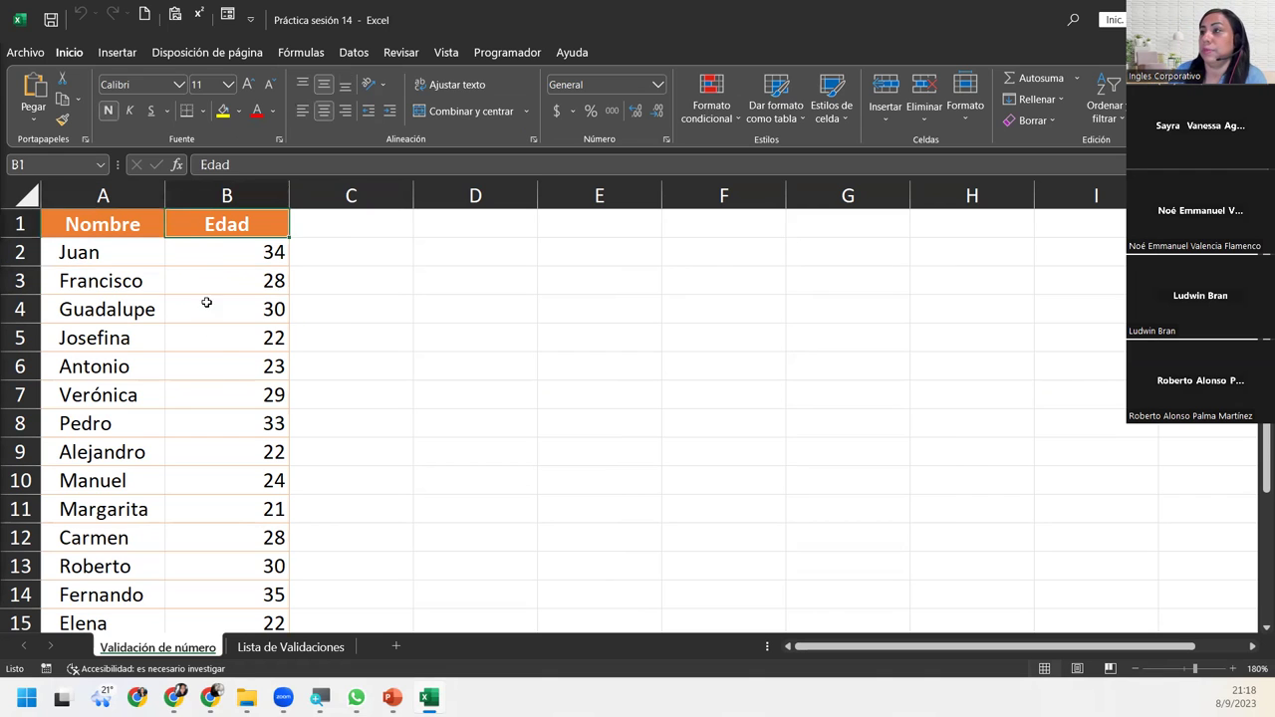
pyautogui.scroll(-5, 222, 361)
pyautogui.scroll(5, 222, 361)
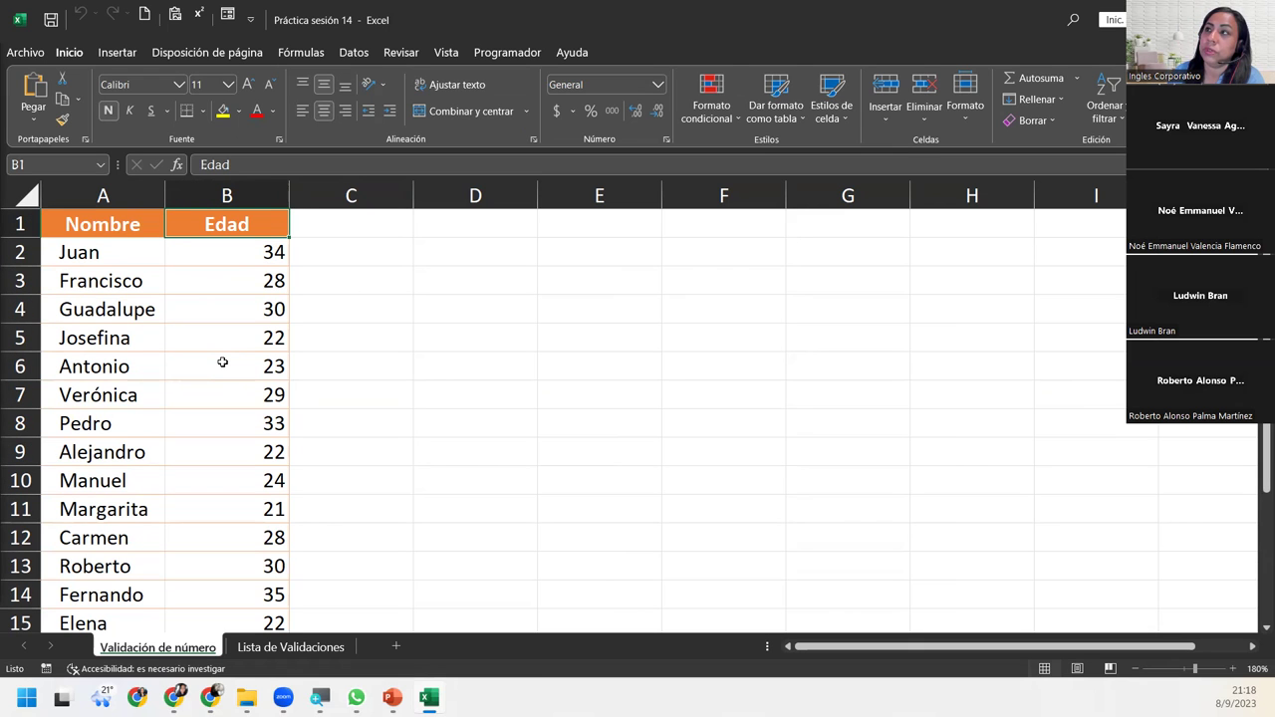
pyautogui.moveTo(222, 253); pyautogui.dragTo(221, 583)
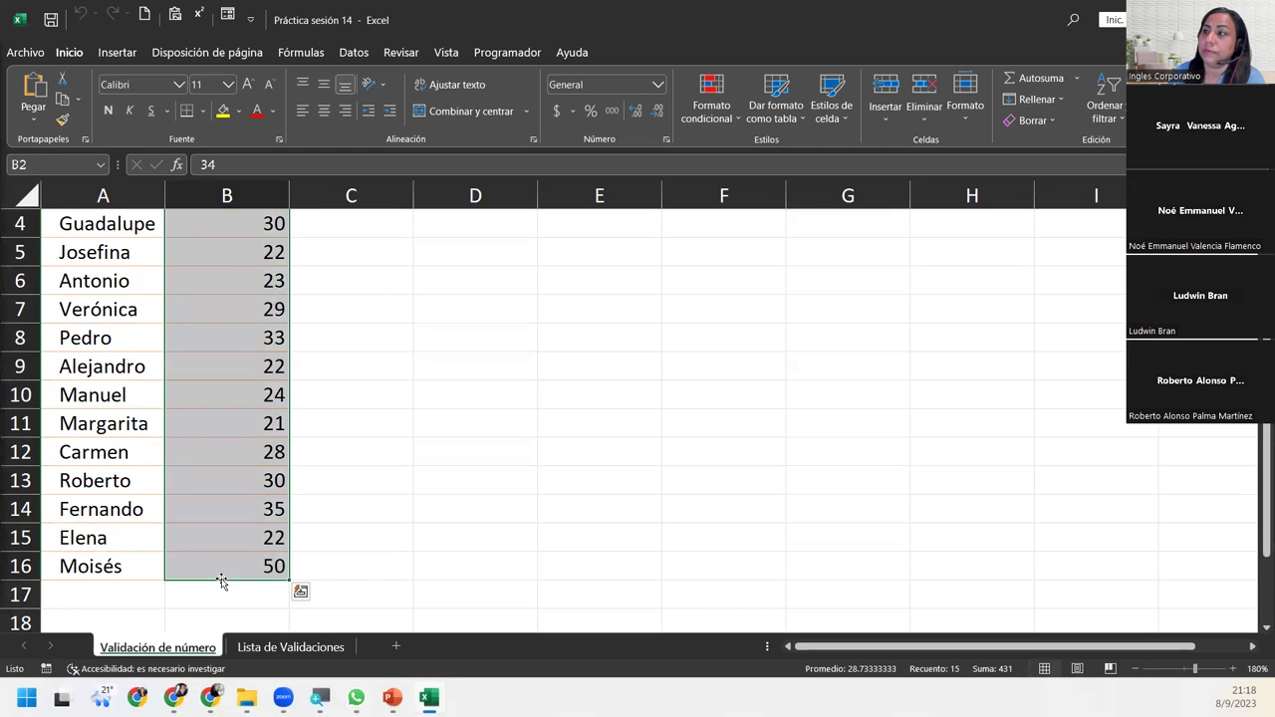
pyautogui.scroll(1, 221, 581)
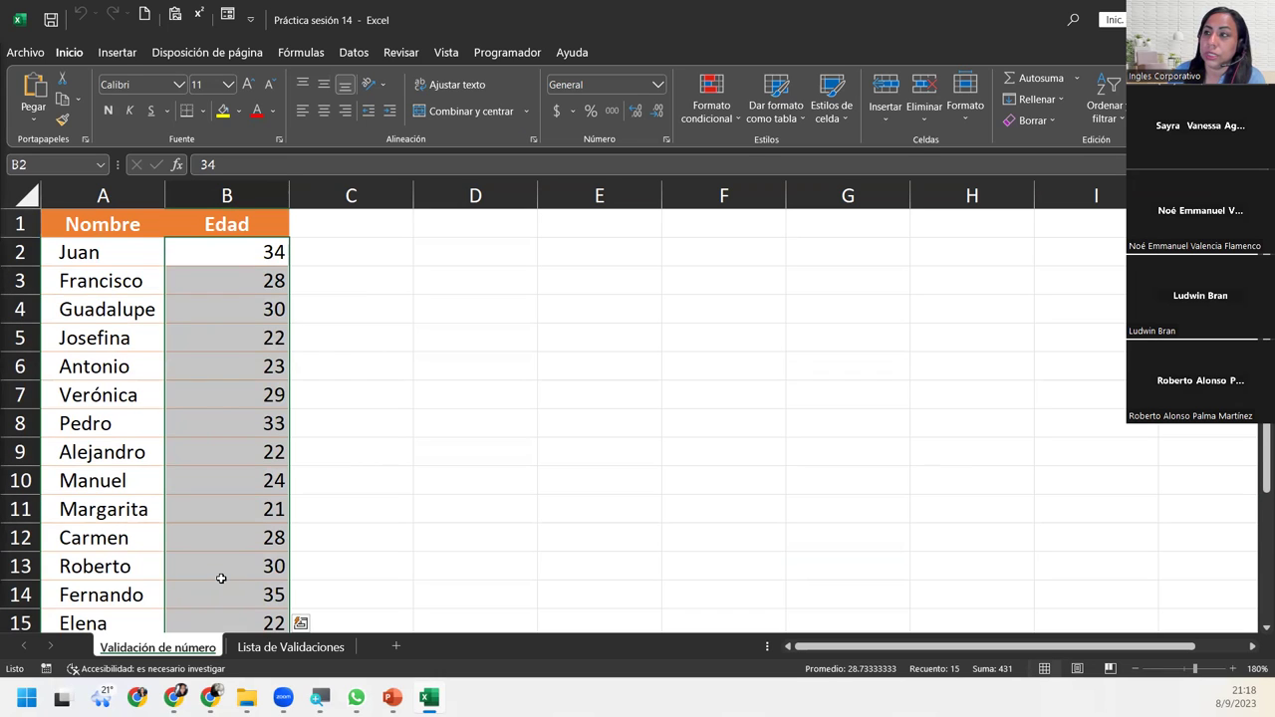
pyautogui.click(248, 293)
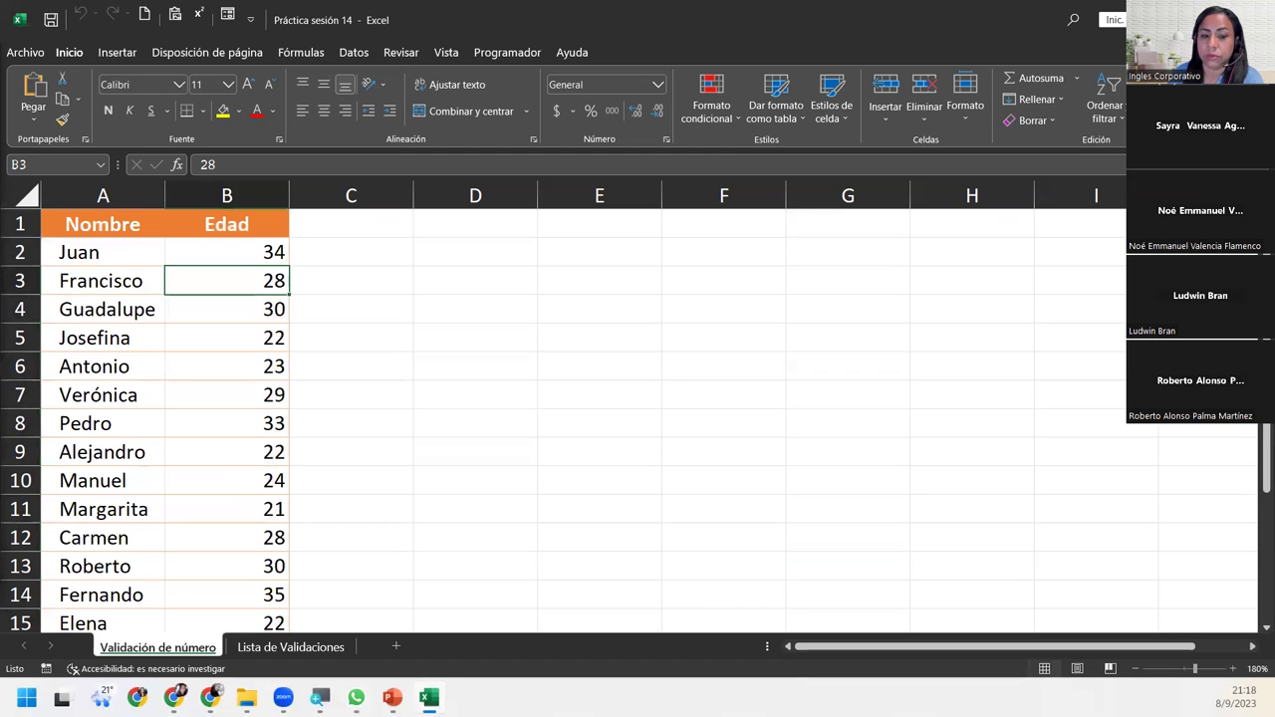
pyautogui.hotkey('alt', 'Tab')
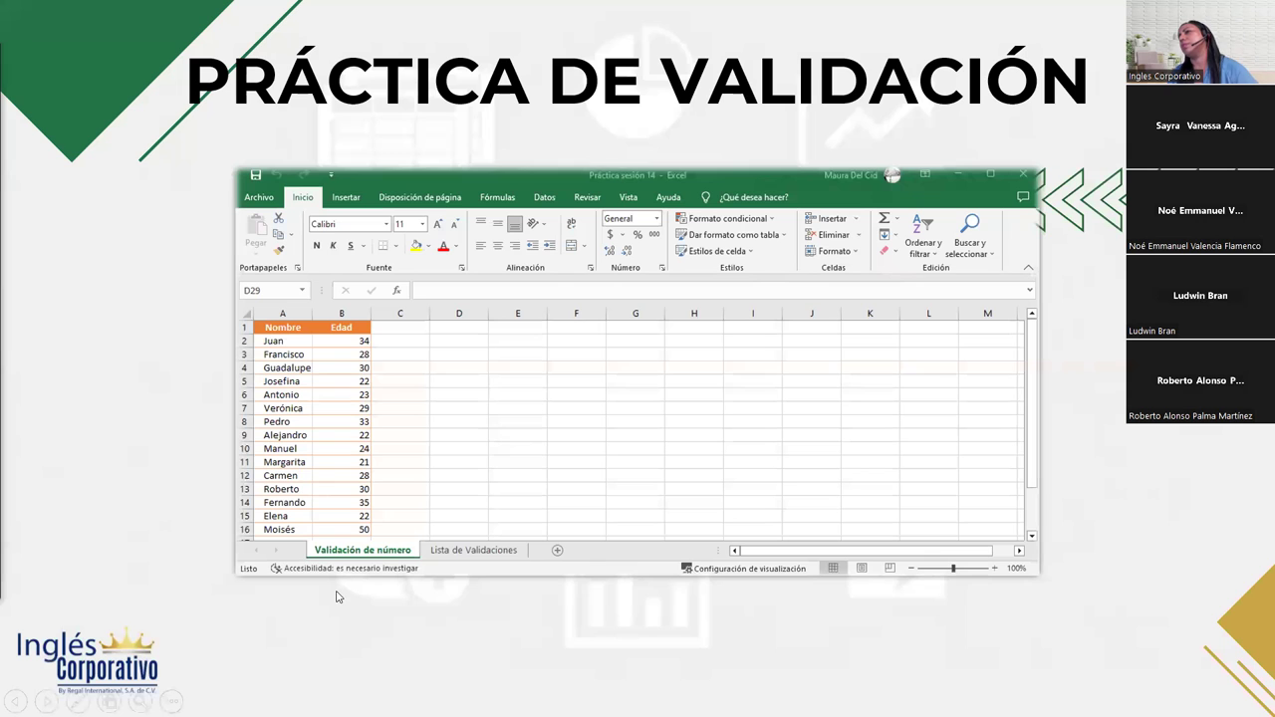
pyautogui.hotkey('alt', 'Tab')
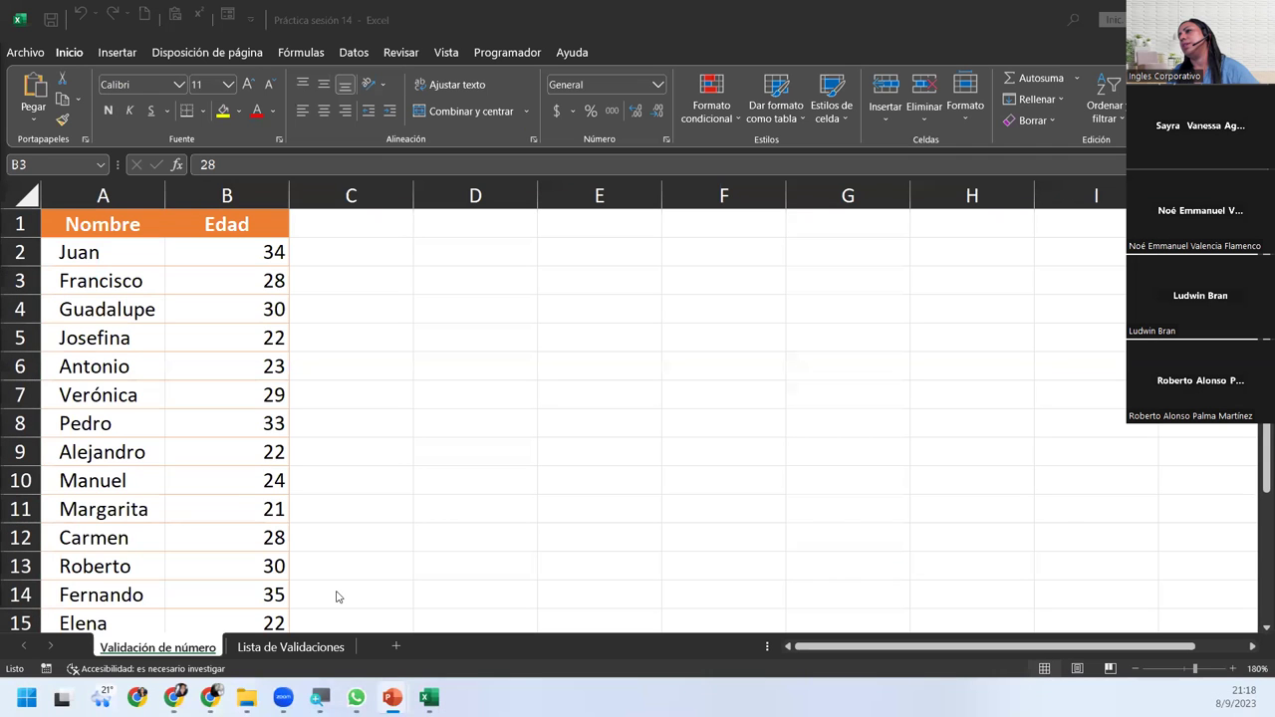
# Select the ages in B2:B16 on Validación de número and show the Datos ribbon.
pyautogui.click(251, 287)
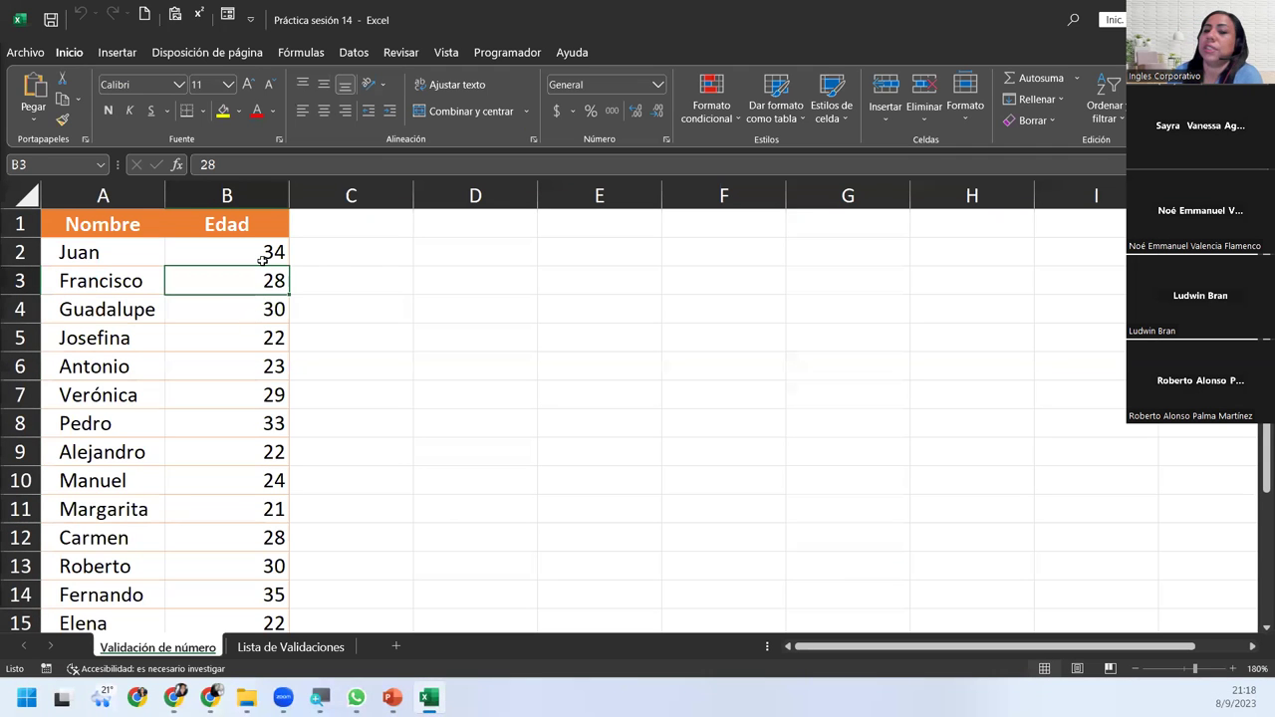
pyautogui.moveTo(262, 257); pyautogui.dragTo(277, 576)
pyautogui.scroll(1, 397, 453)
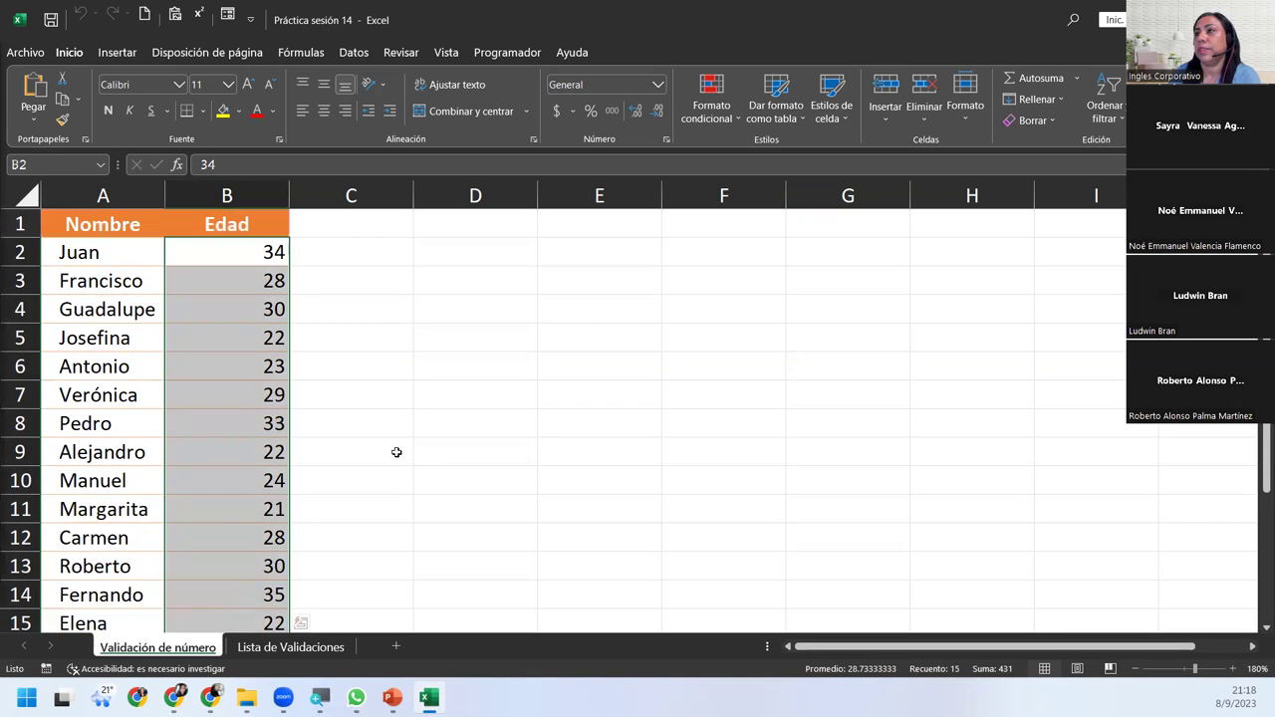
pyautogui.scroll(-4, 397, 453)
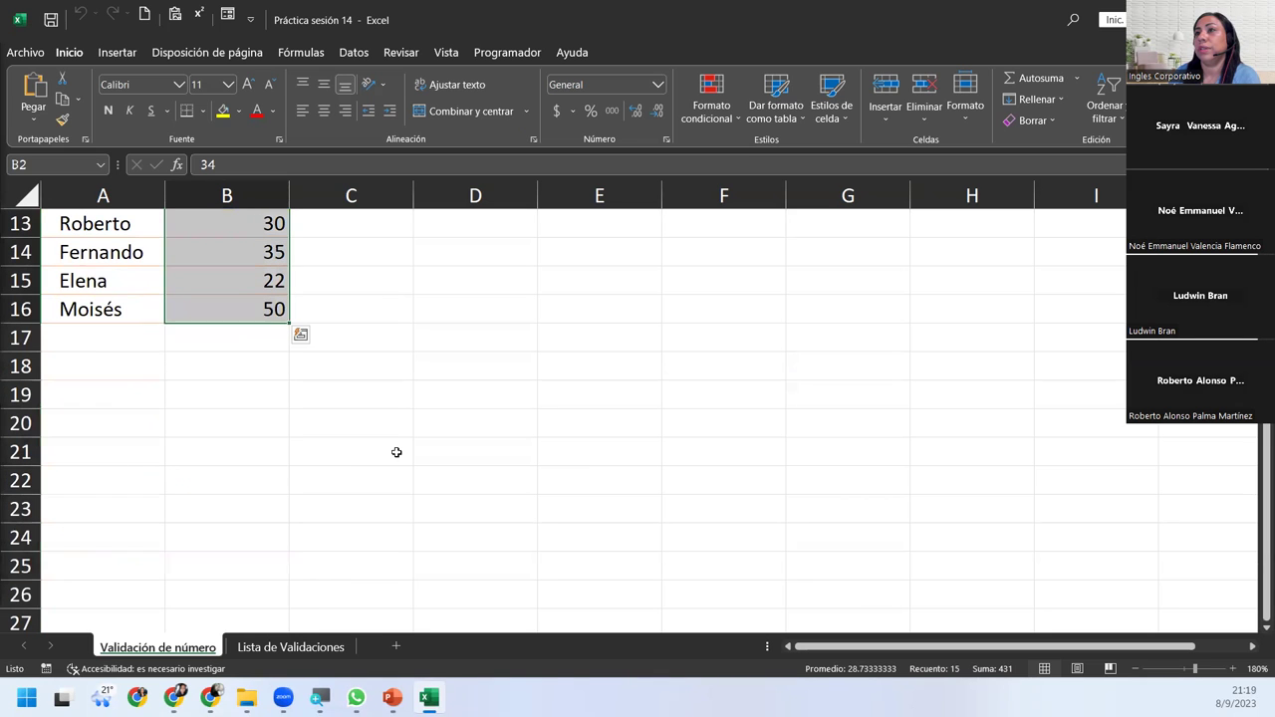
pyautogui.scroll(4, 397, 453)
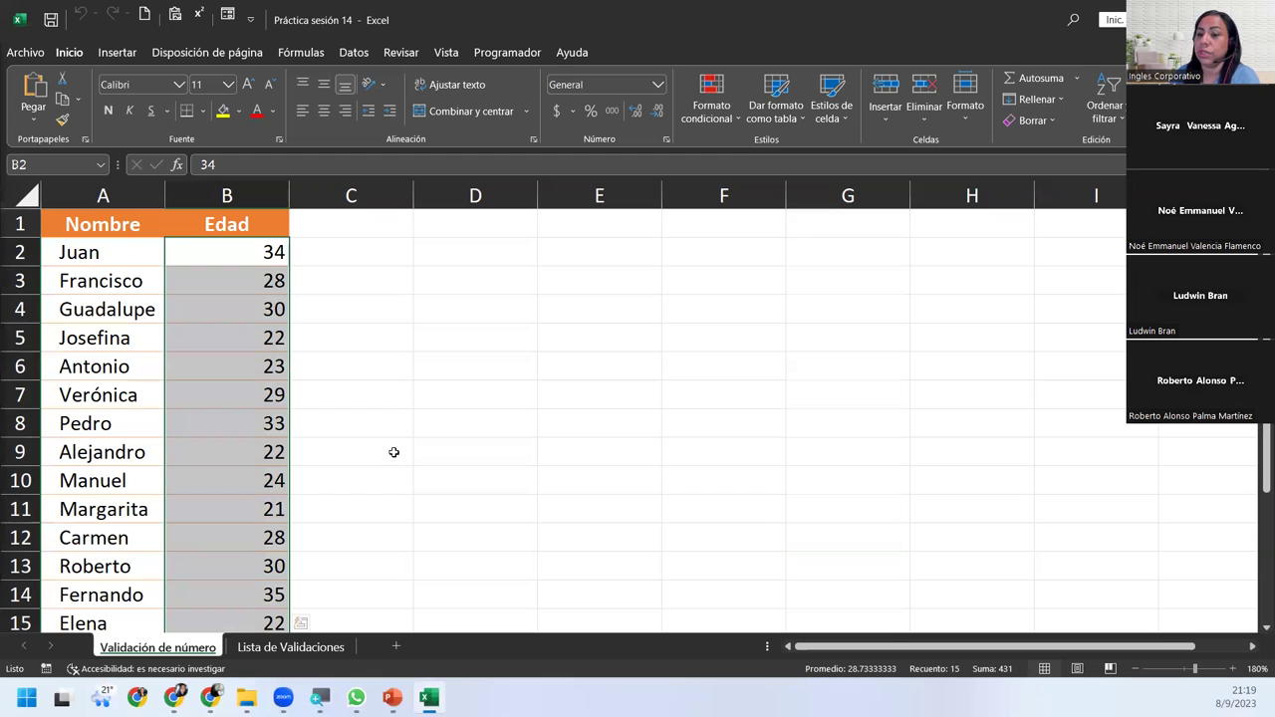
pyautogui.scroll(-3, 393, 452)
pyautogui.scroll(3, 393, 452)
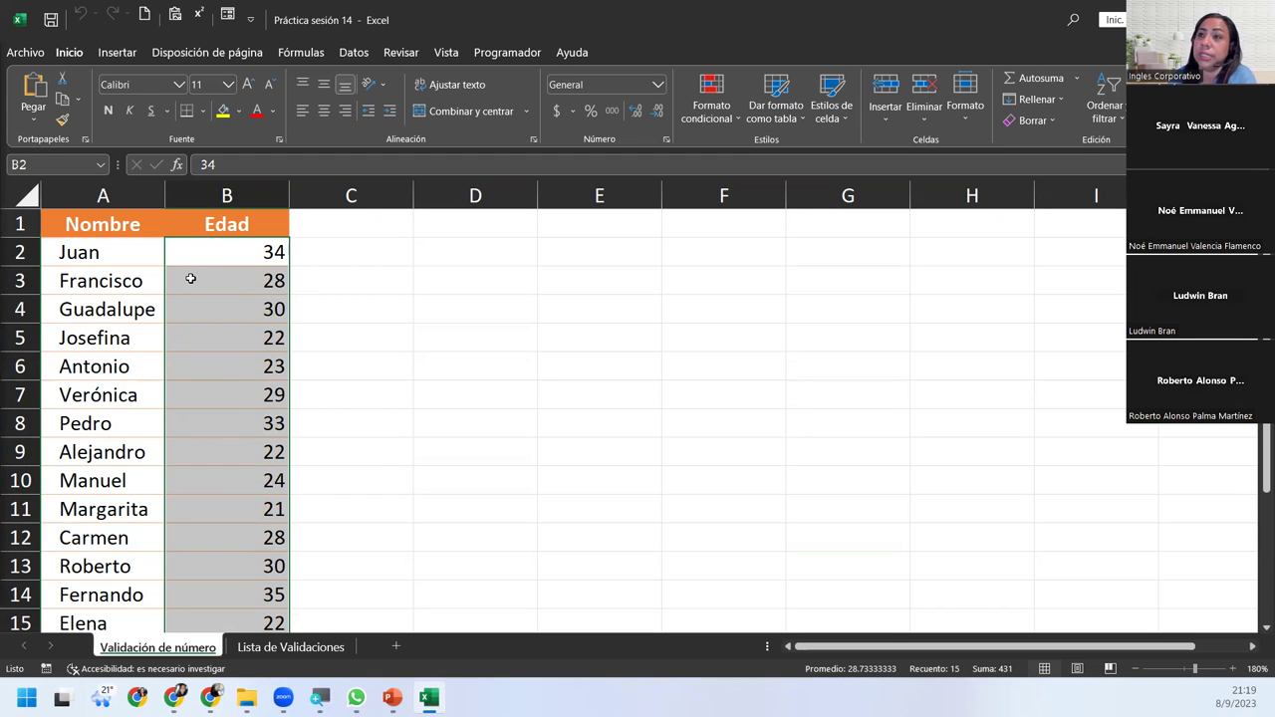
pyautogui.scroll(-3, 191, 279)
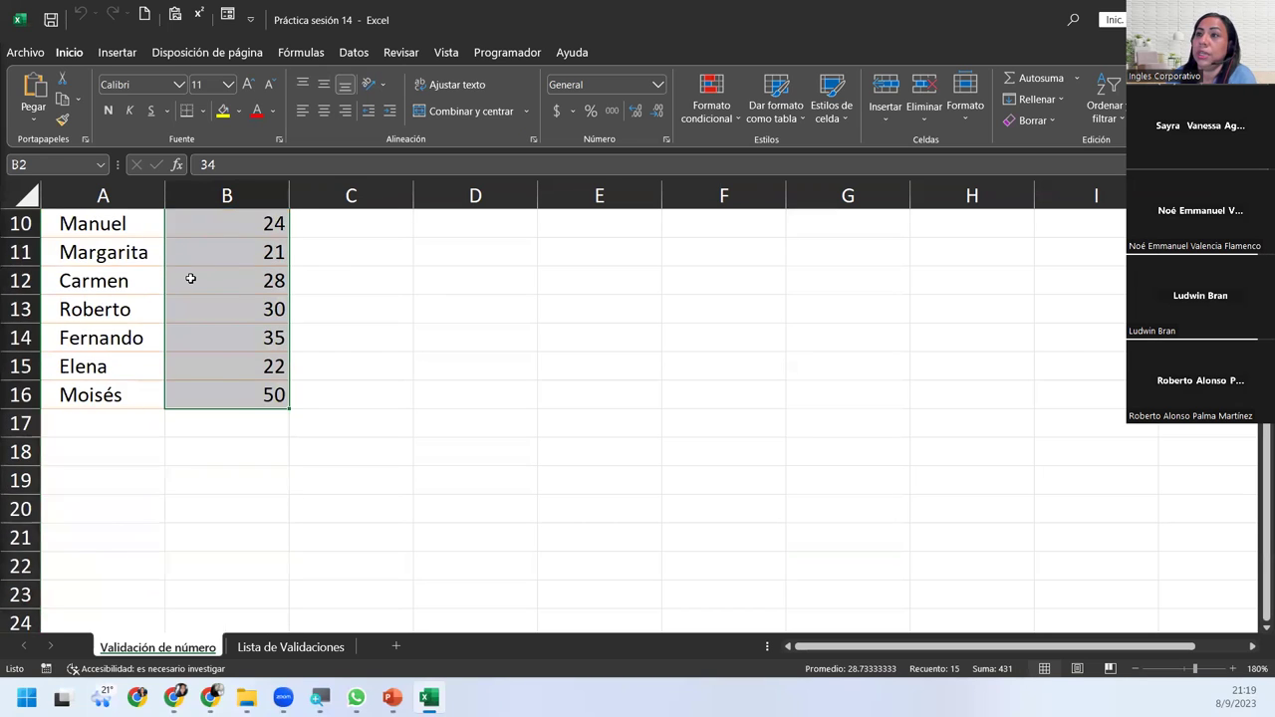
pyautogui.scroll(3, 191, 279)
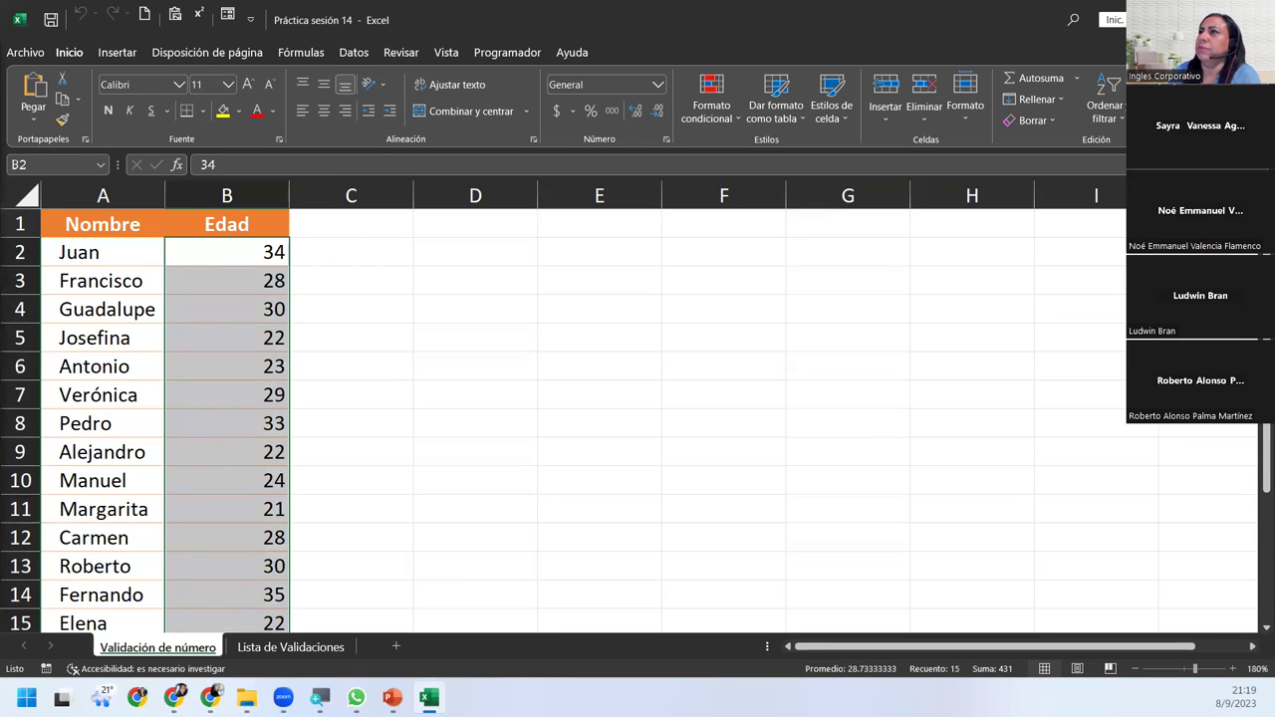
pyautogui.click(368, 52)
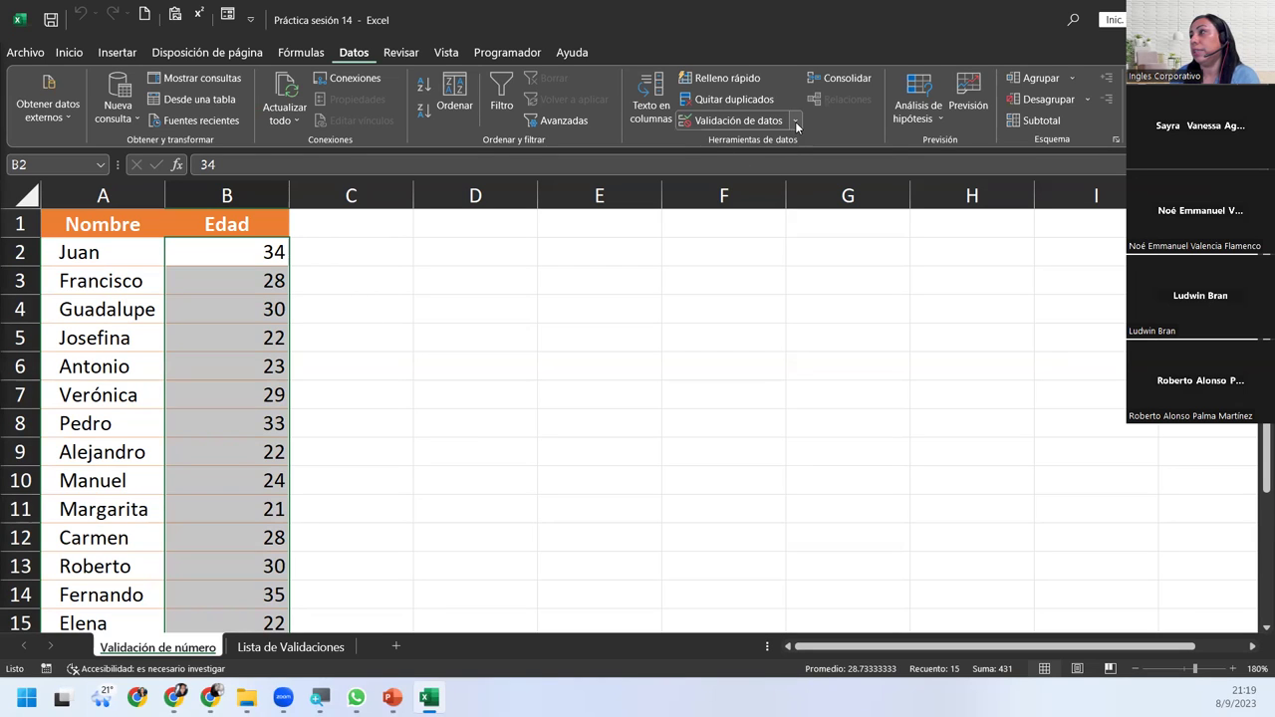
# Open the Validación de datos dialog for B2:B16 and move it off the ages.
pyautogui.click(795, 120)
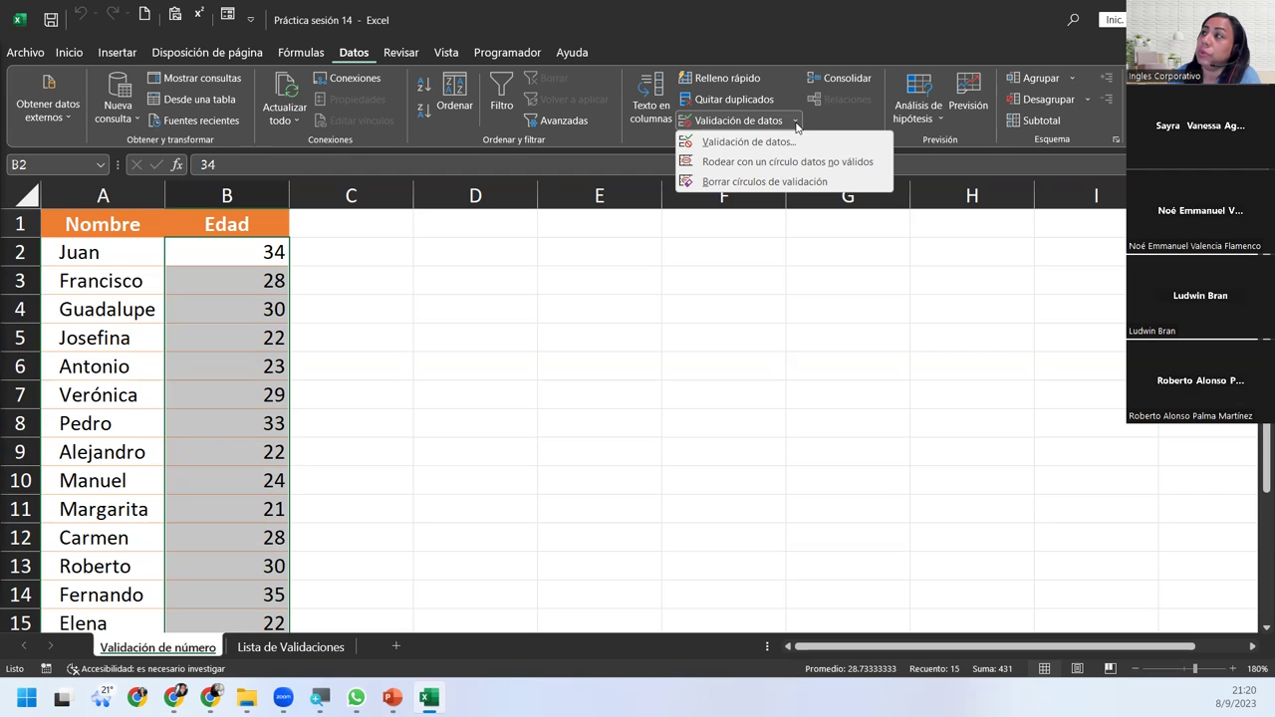
pyautogui.click(757, 142)
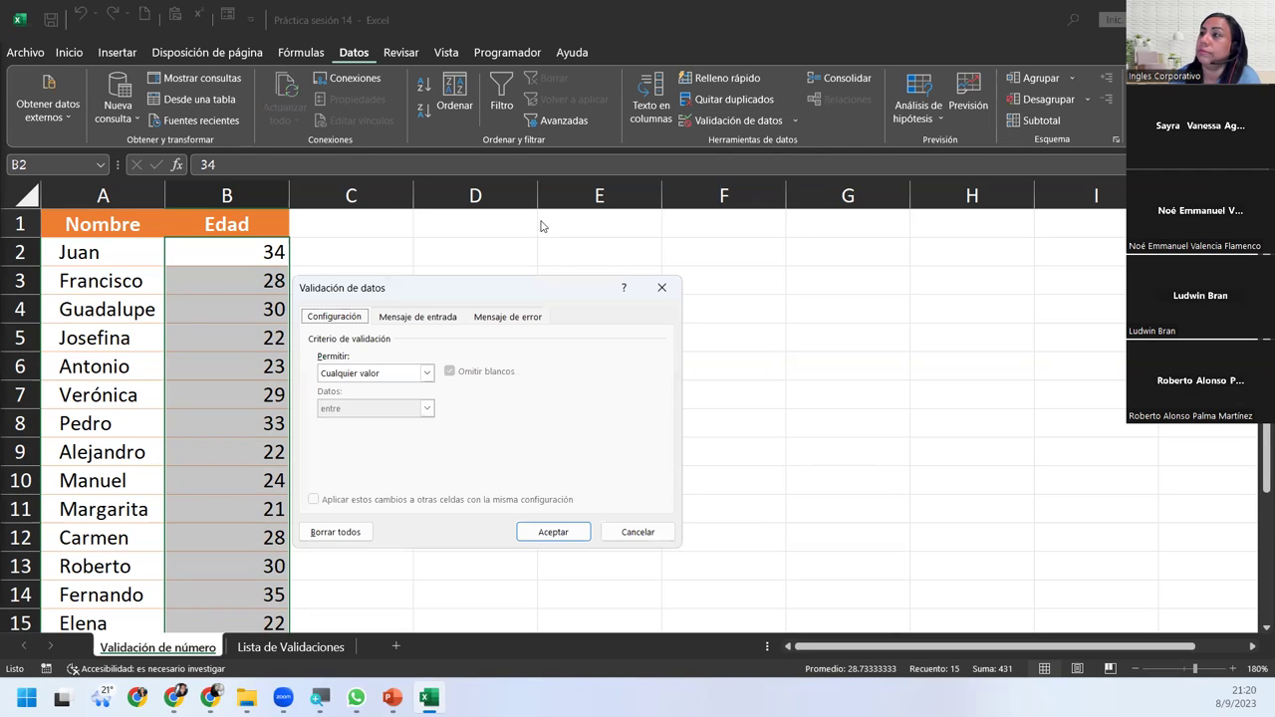
pyautogui.moveTo(470, 290); pyautogui.dragTo(559, 289)
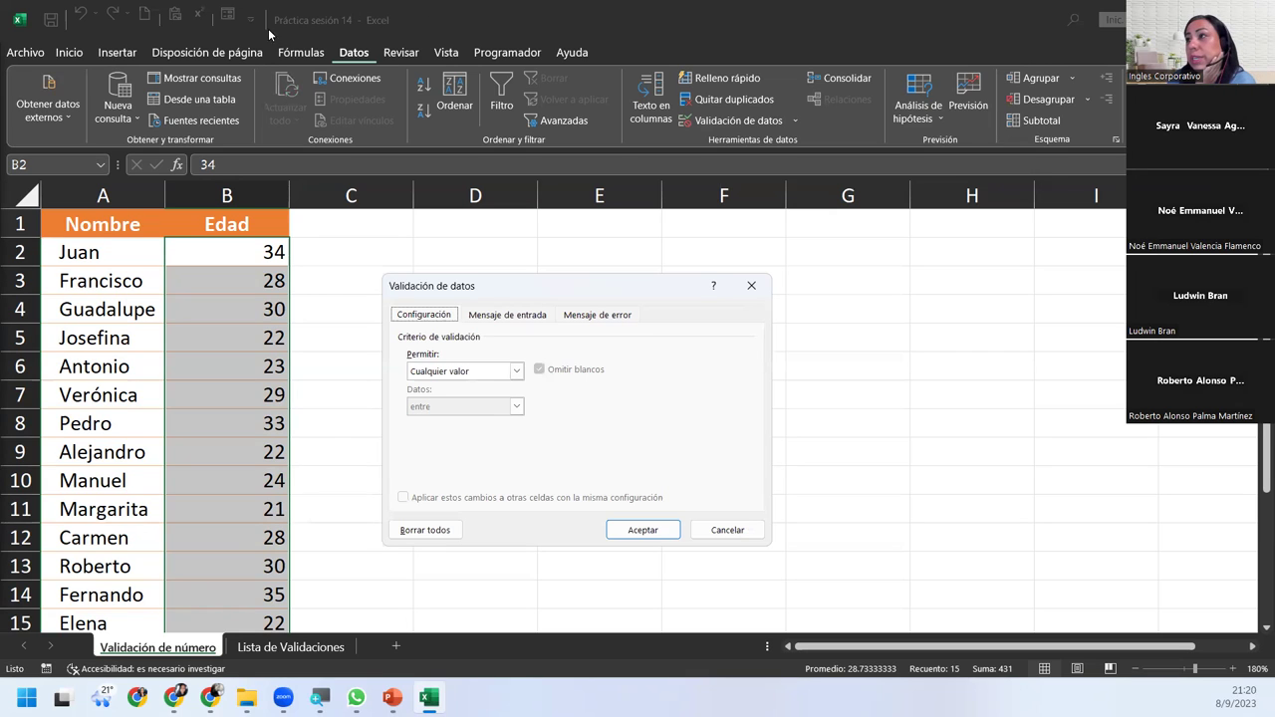
# Allow only Número entero values with the entre comparison, ready for the minimum.
pyautogui.click(467, 371)
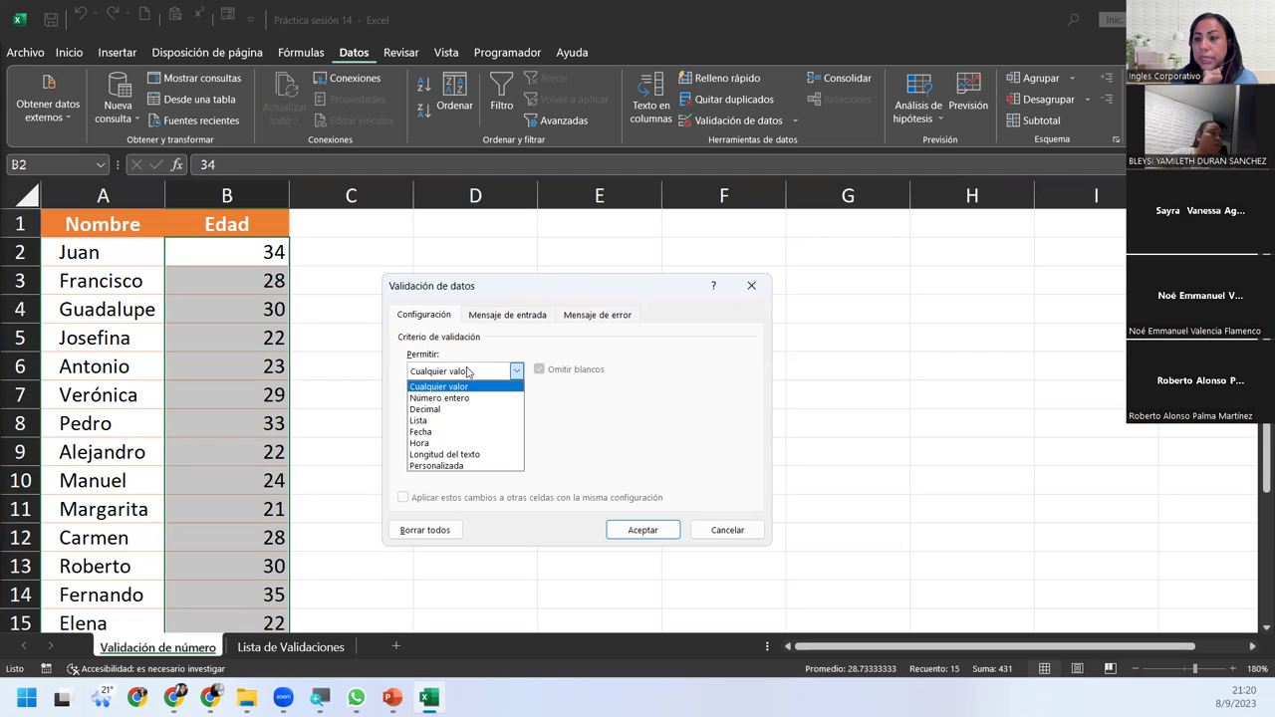
pyautogui.click(453, 399)
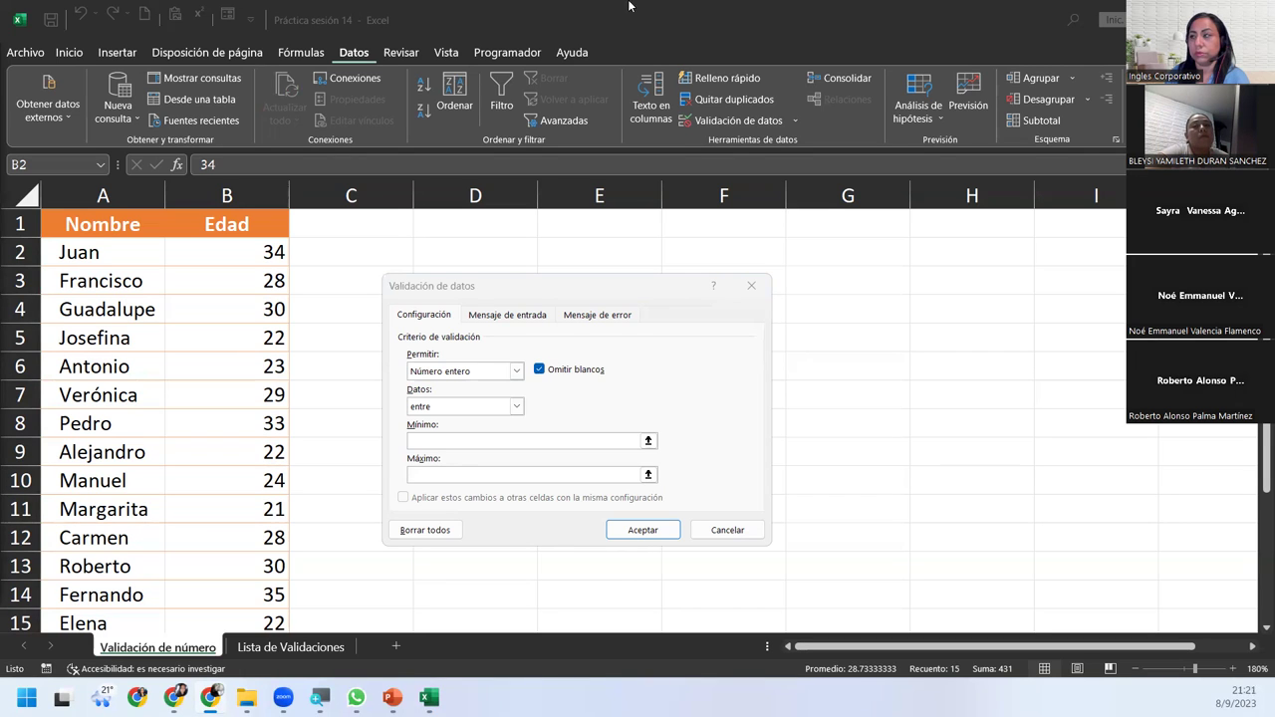
pyautogui.click(488, 403)
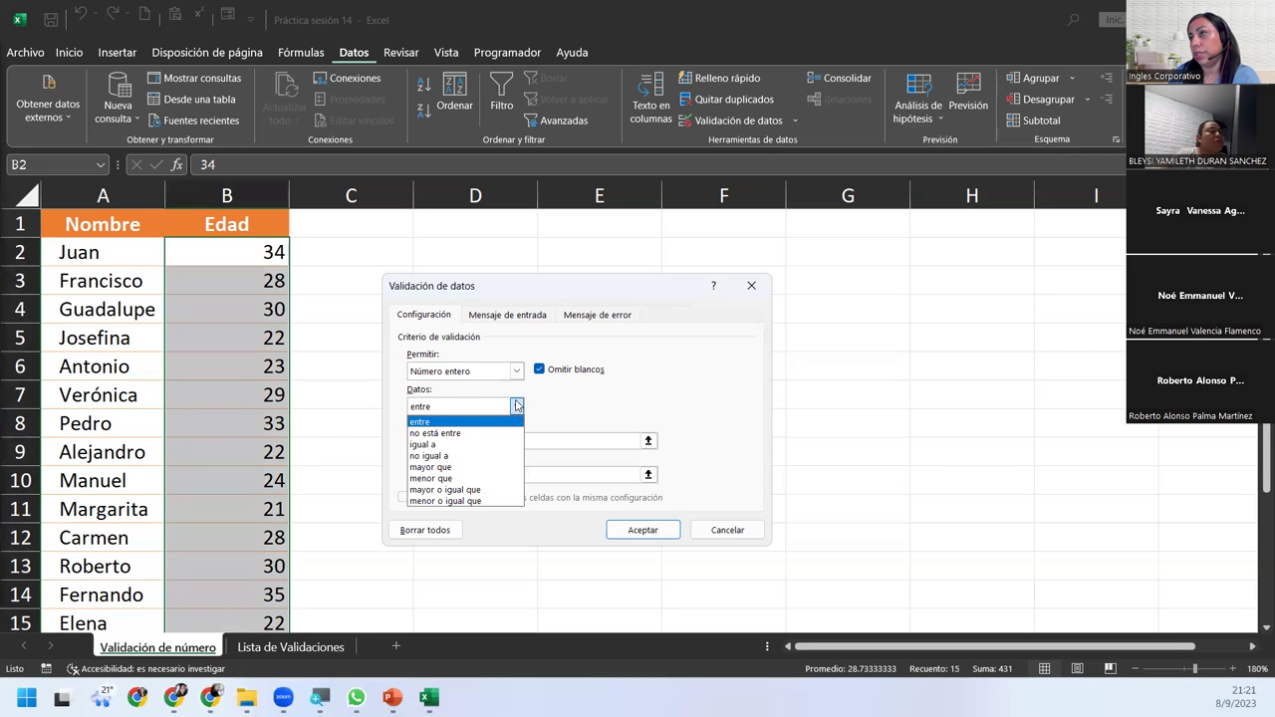
pyautogui.click(517, 405)
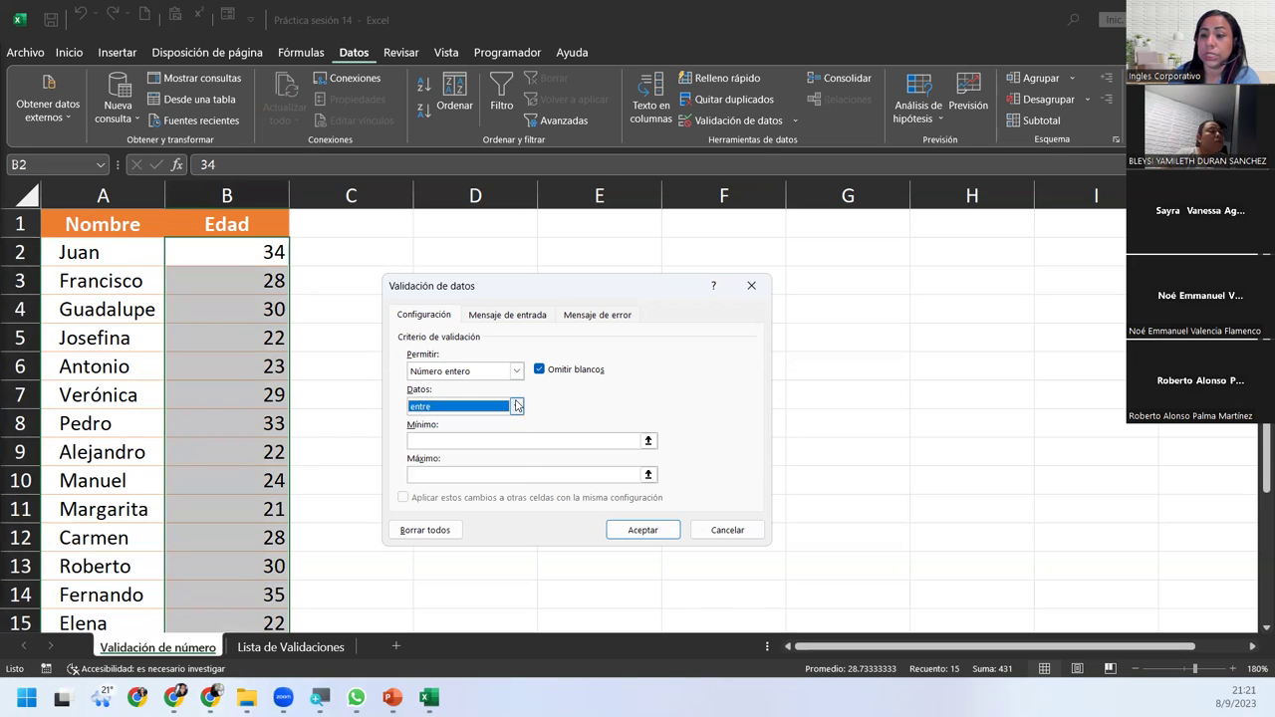
pyautogui.click(448, 440)
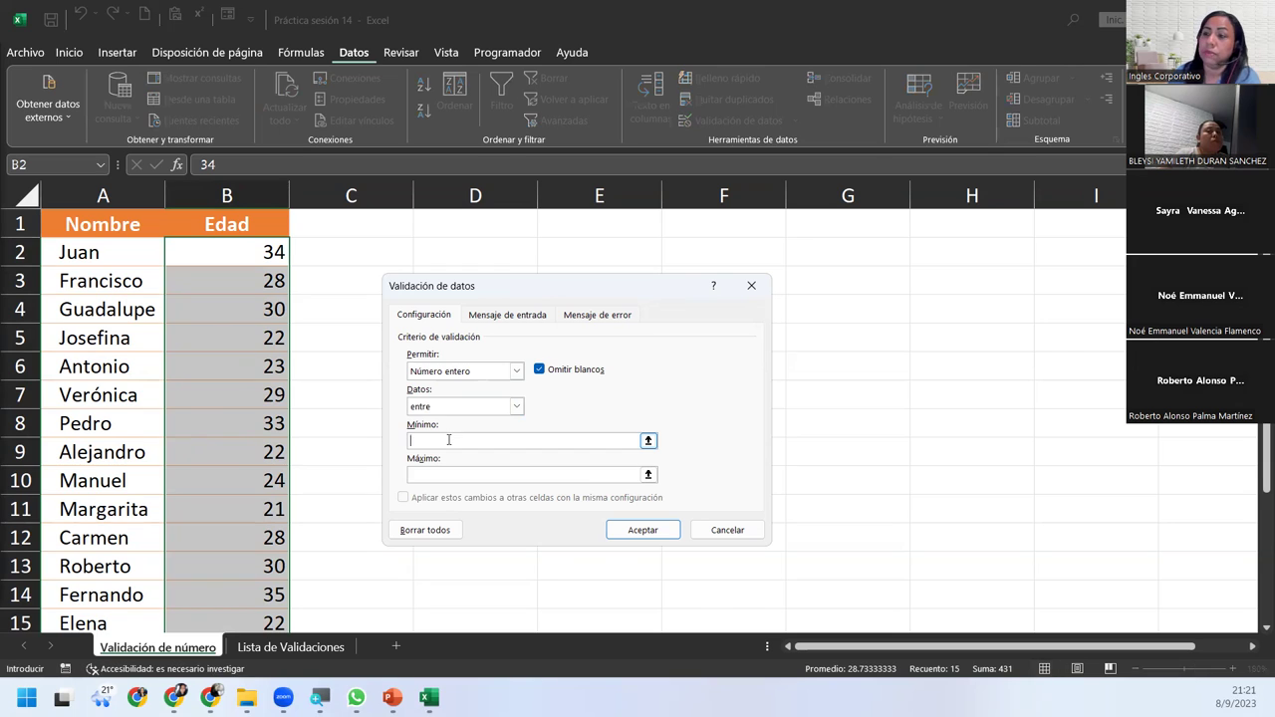
# Enter Mínimo 18 and Máximo 65 for the whole-number age rule.
pyautogui.write('18')
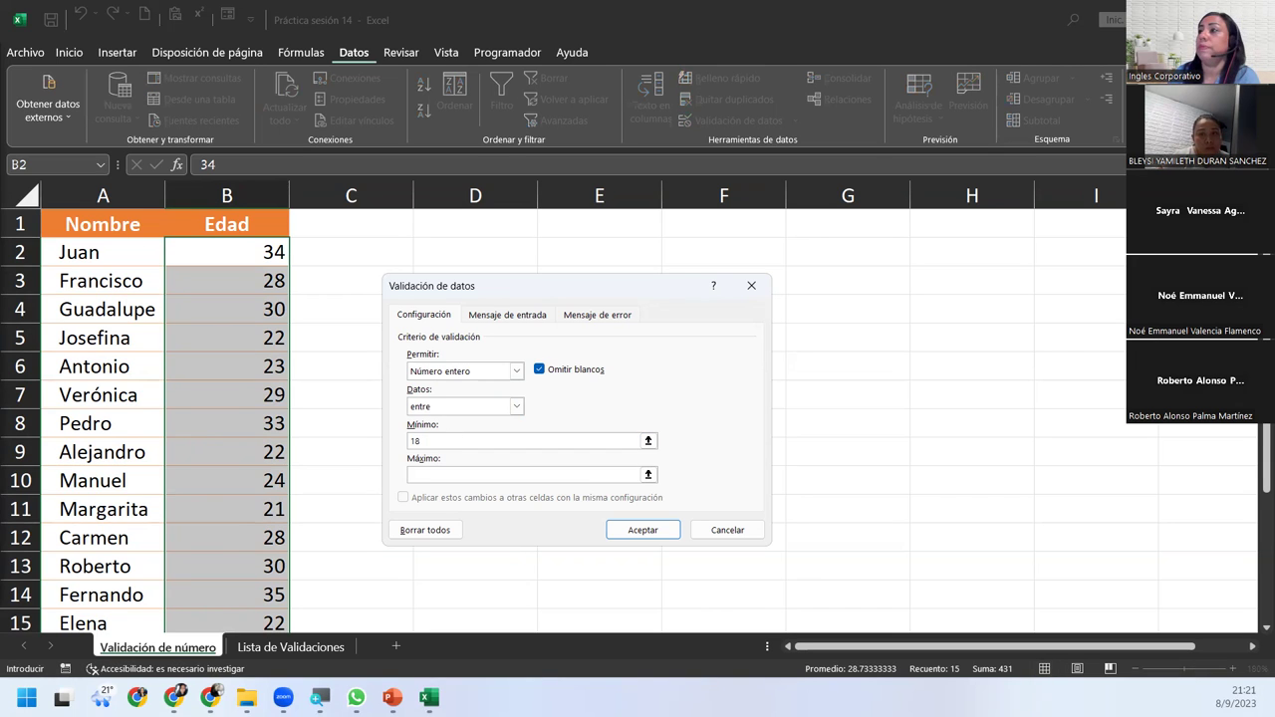
pyautogui.click(468, 481)
pyautogui.write('65')
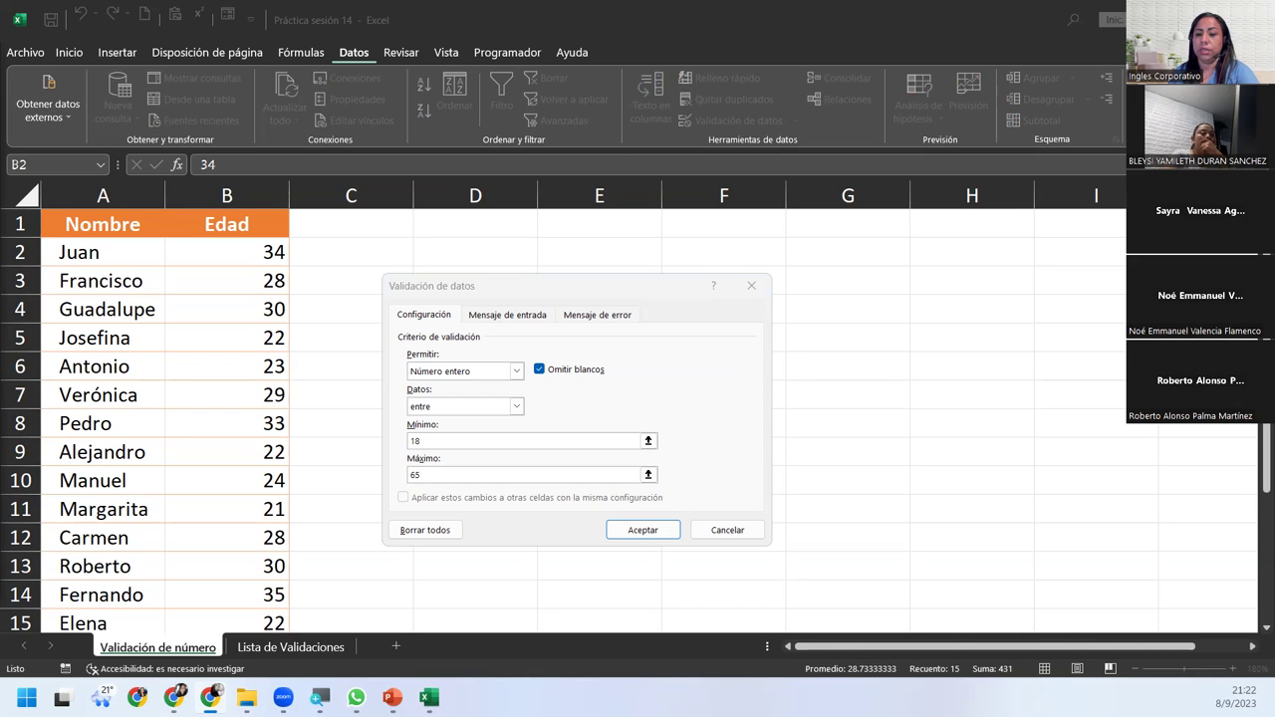
# Bring up the Mensaje de entrada settings with the cursor in the message box.
pyautogui.click(496, 315)
pyautogui.click(589, 314)
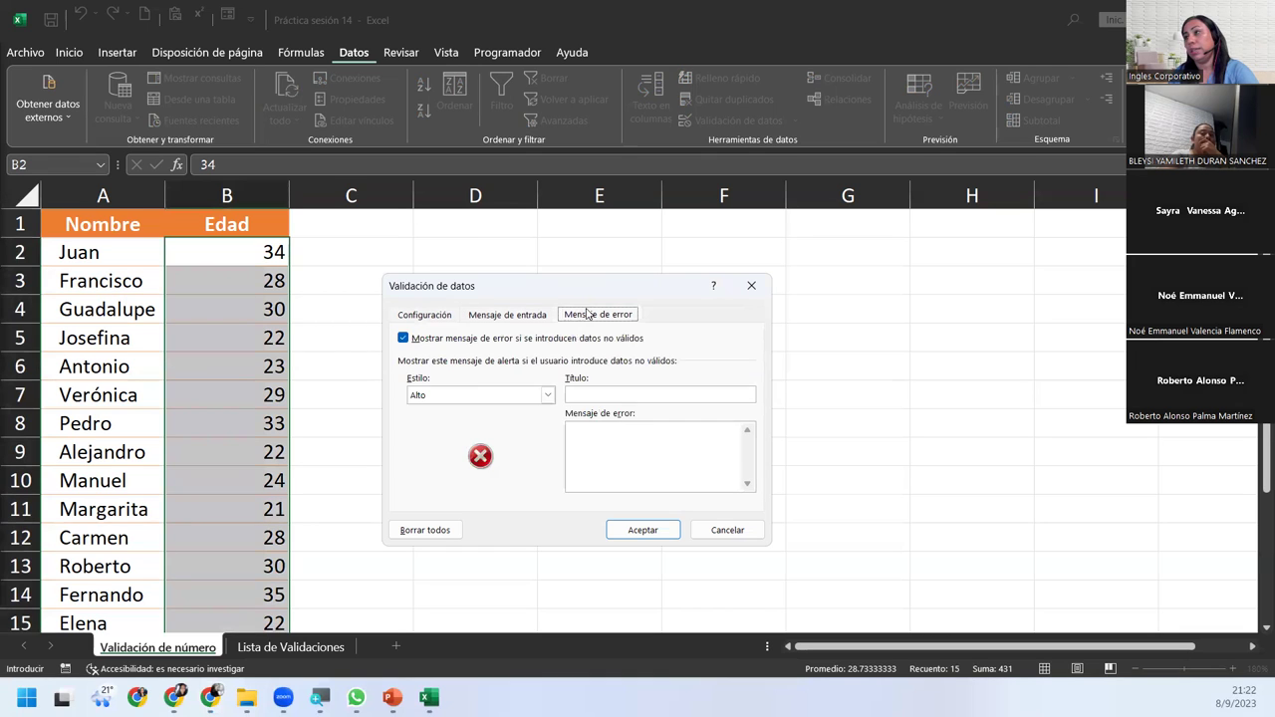
pyautogui.click(506, 315)
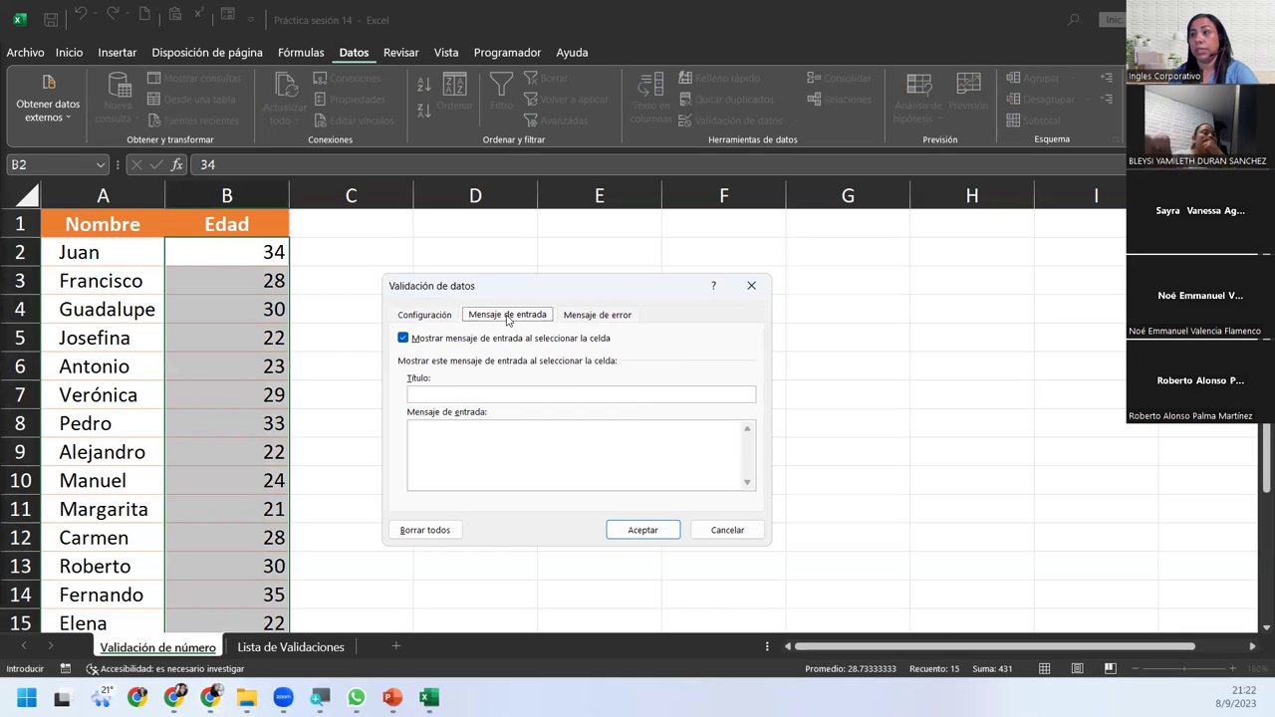
pyautogui.click(426, 313)
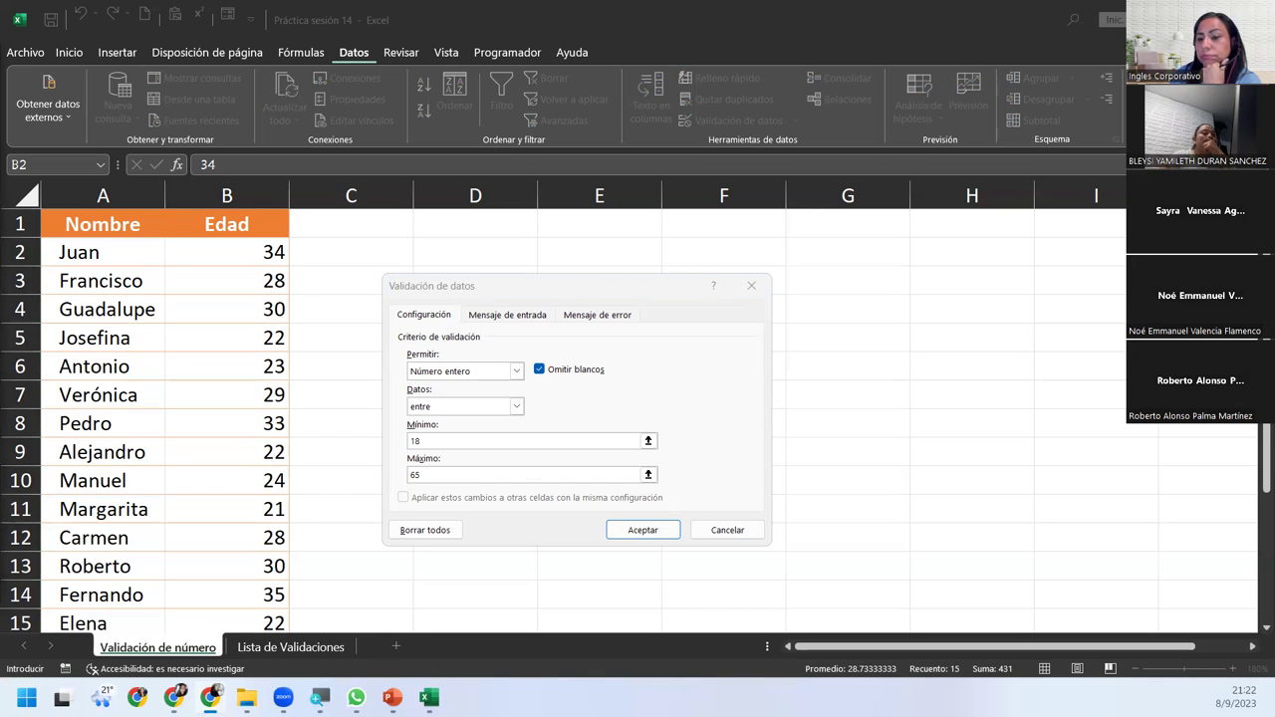
pyautogui.click(528, 316)
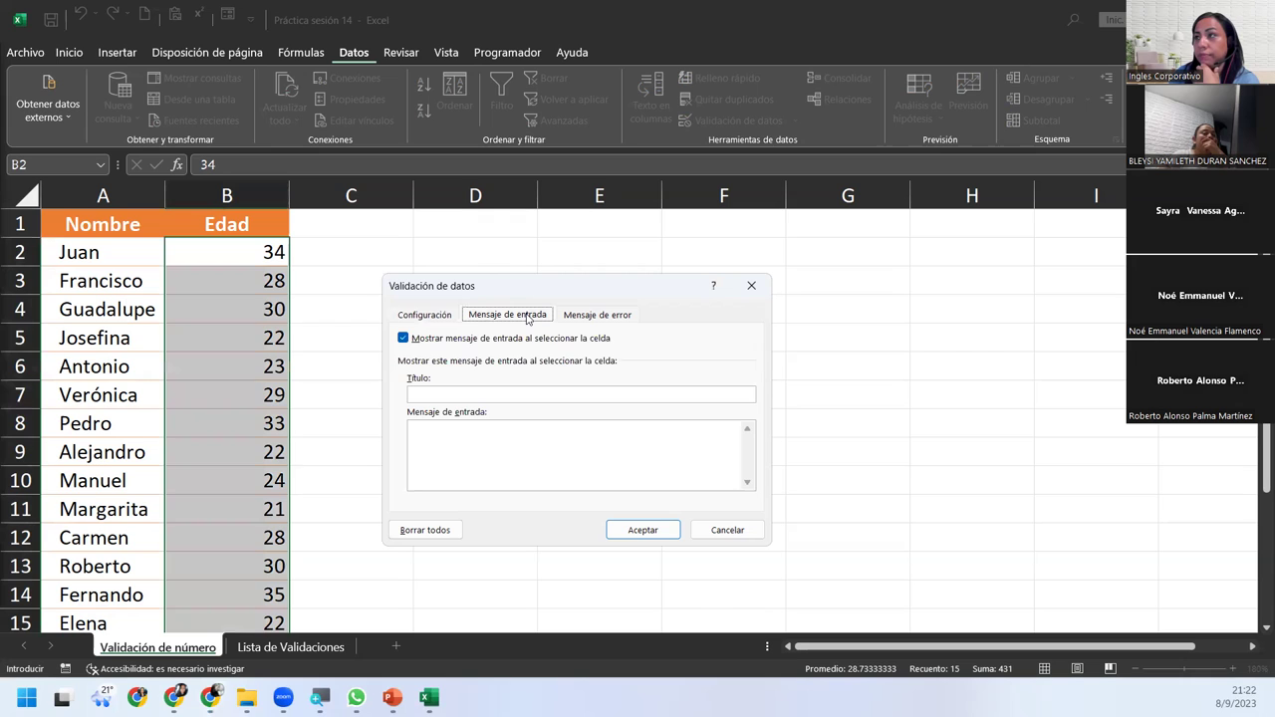
pyautogui.click(560, 459)
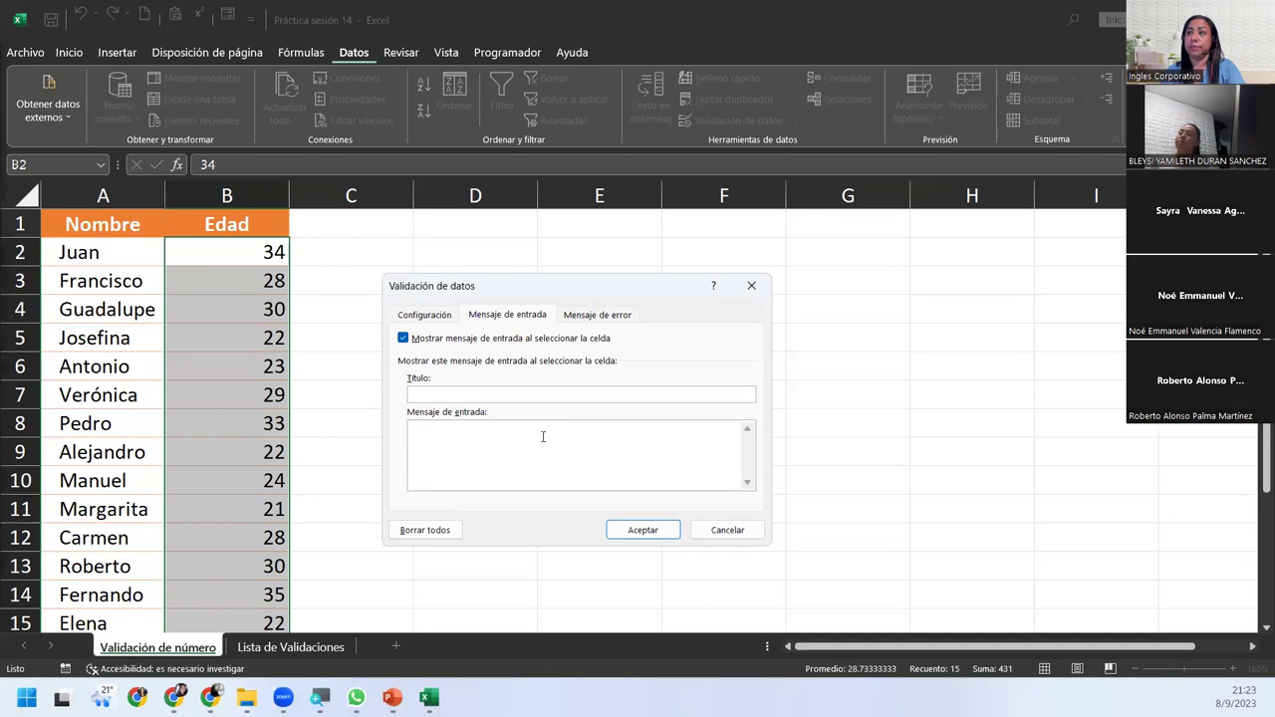
# Write the input message 'Rango de edades entre 18 y 65 años'.
pyautogui.write('La edad ')
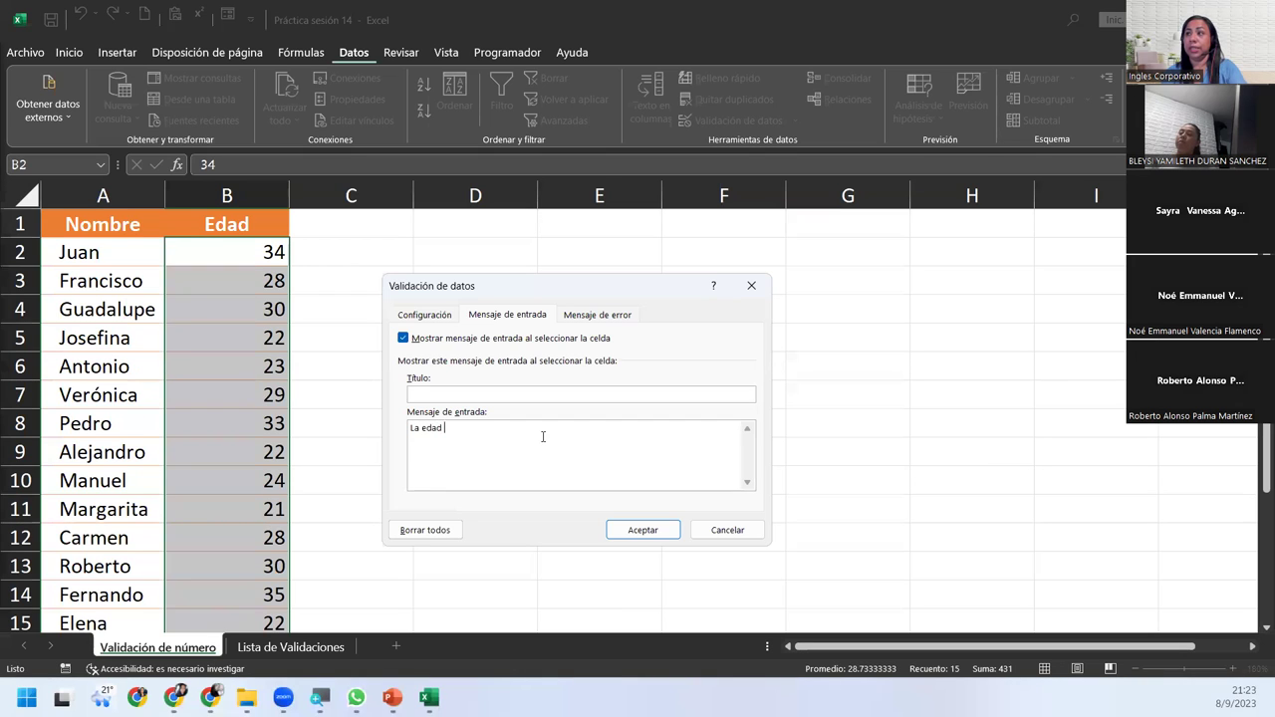
pyautogui.write('no debe se')
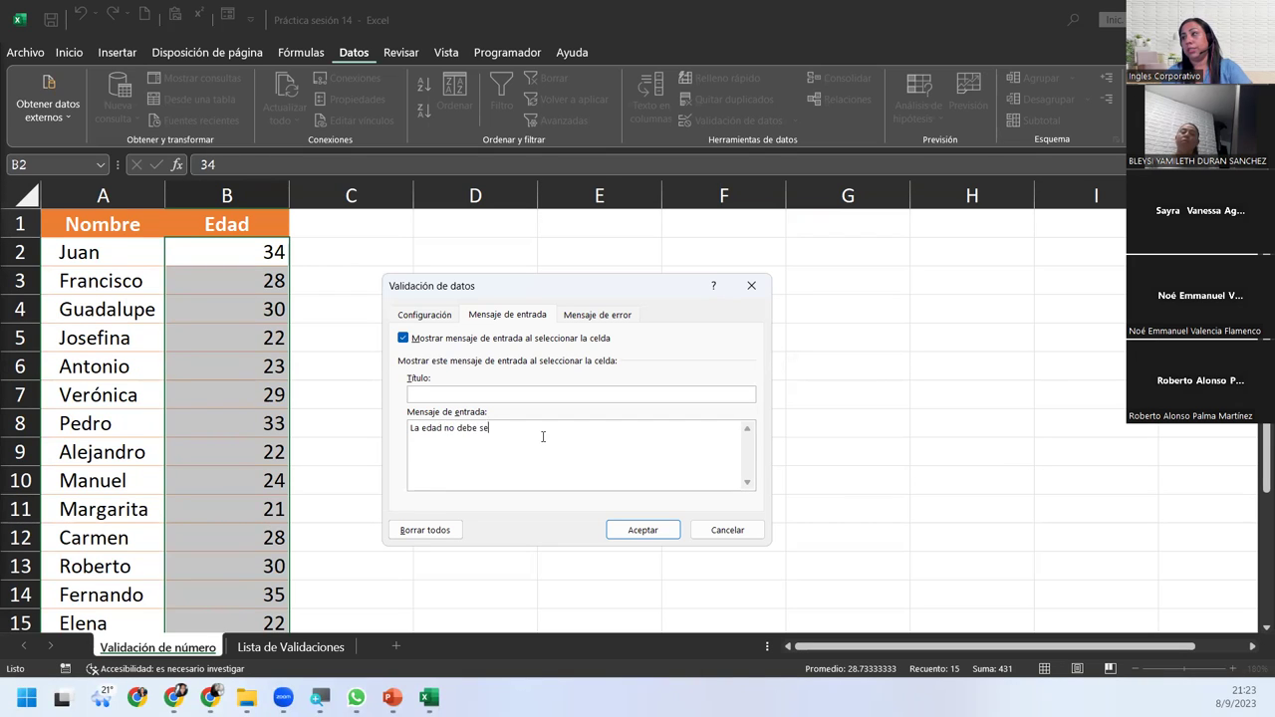
pyautogui.write('r menor ')
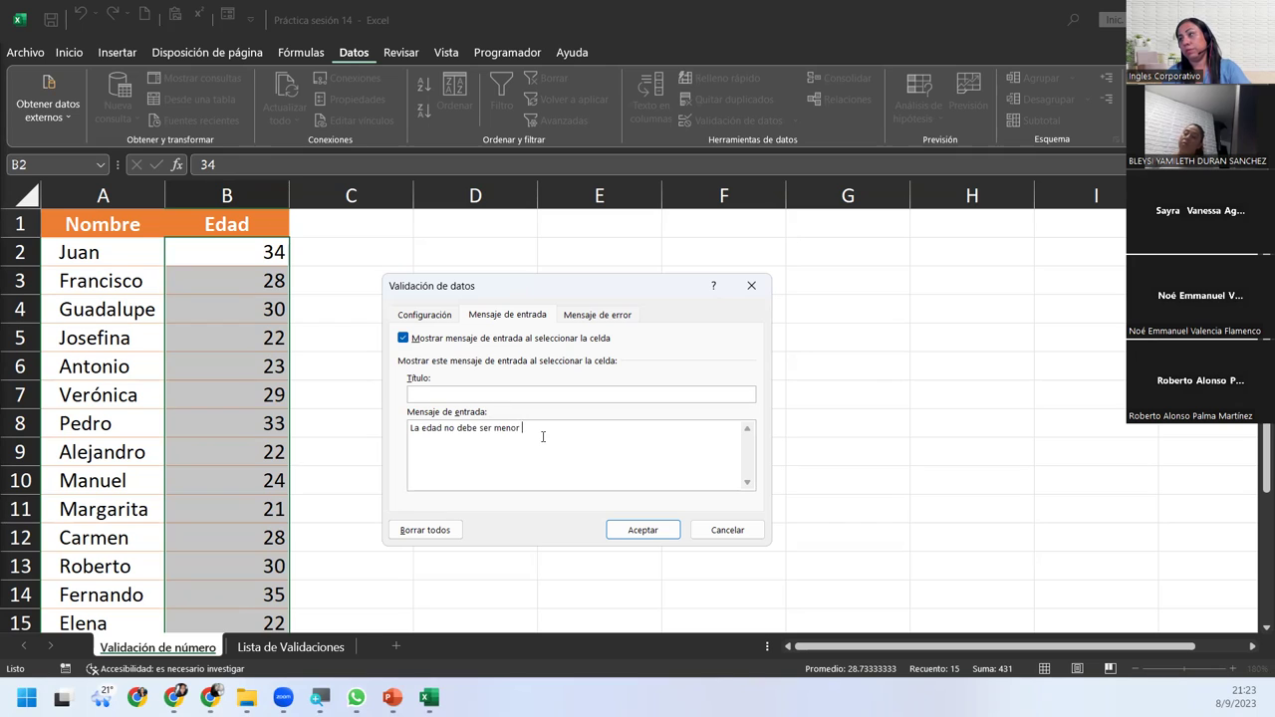
pyautogui.write('d')
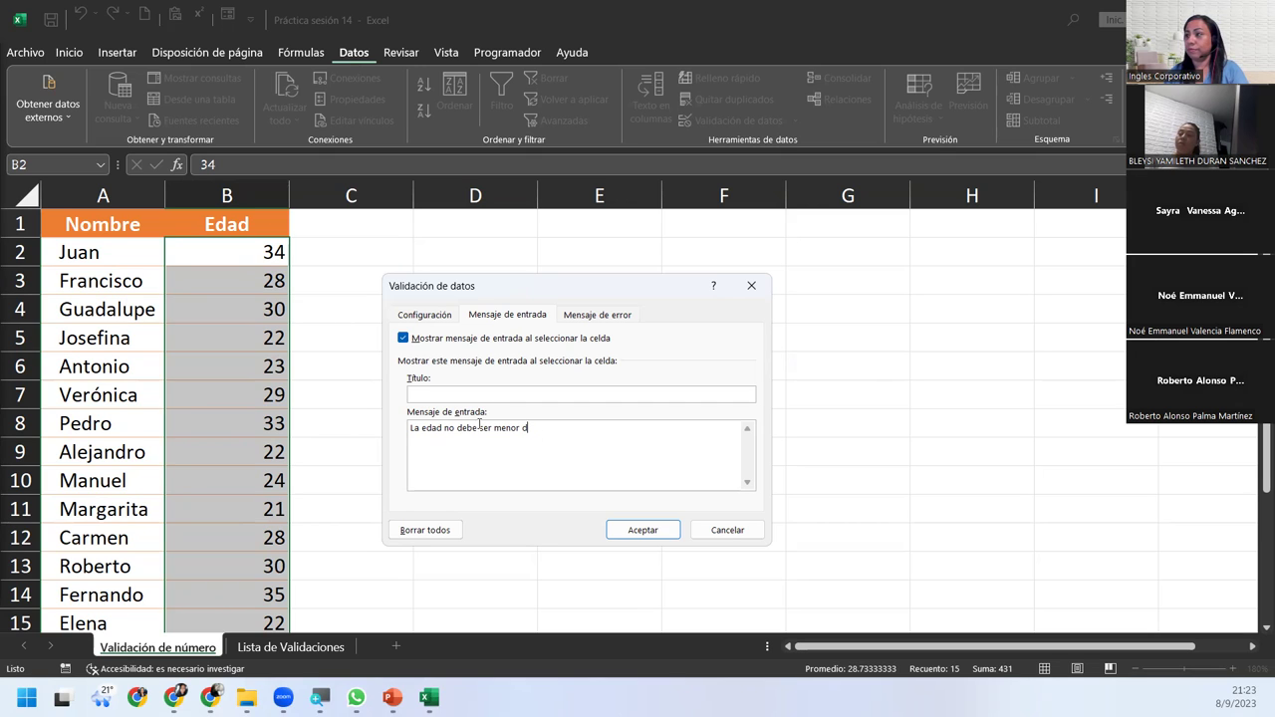
pyautogui.hotkey('ctrl', 'a')
pyautogui.write('rango de')
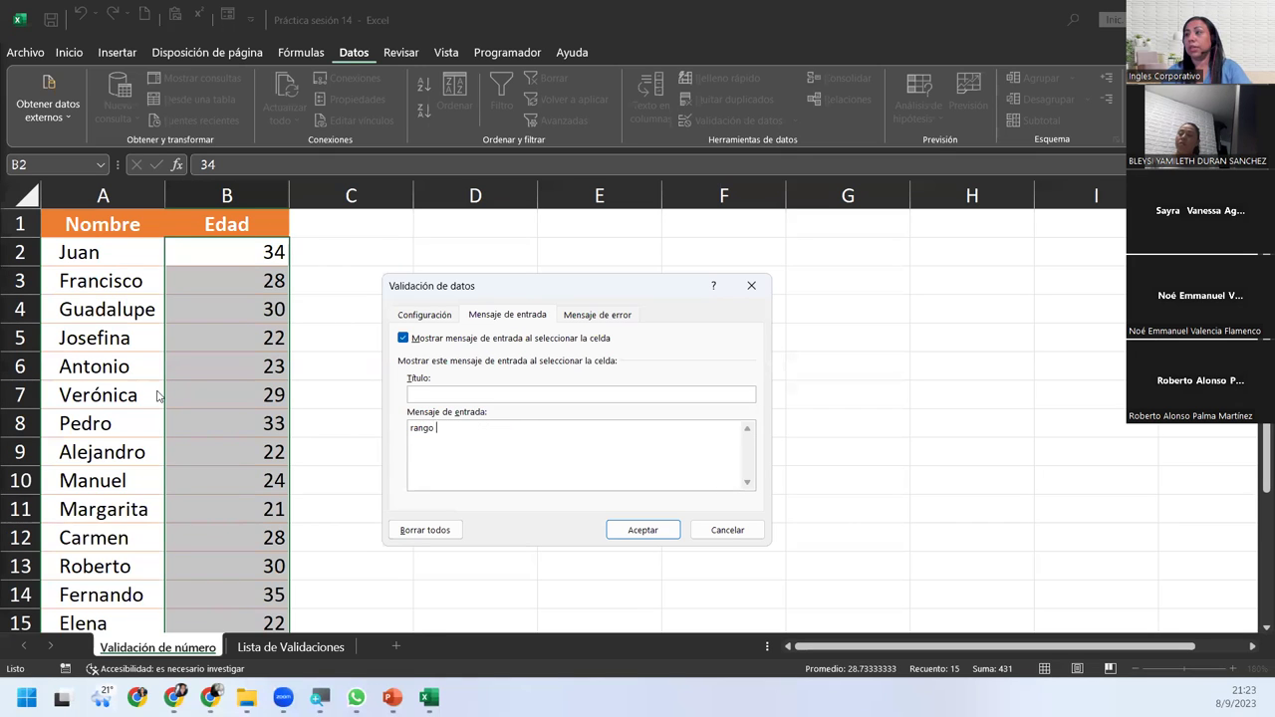
pyautogui.hotkey('ctrl', 'z')
pyautogui.press('BackSpace')
pyautogui.press('BackSpace')
pyautogui.write('Rang')
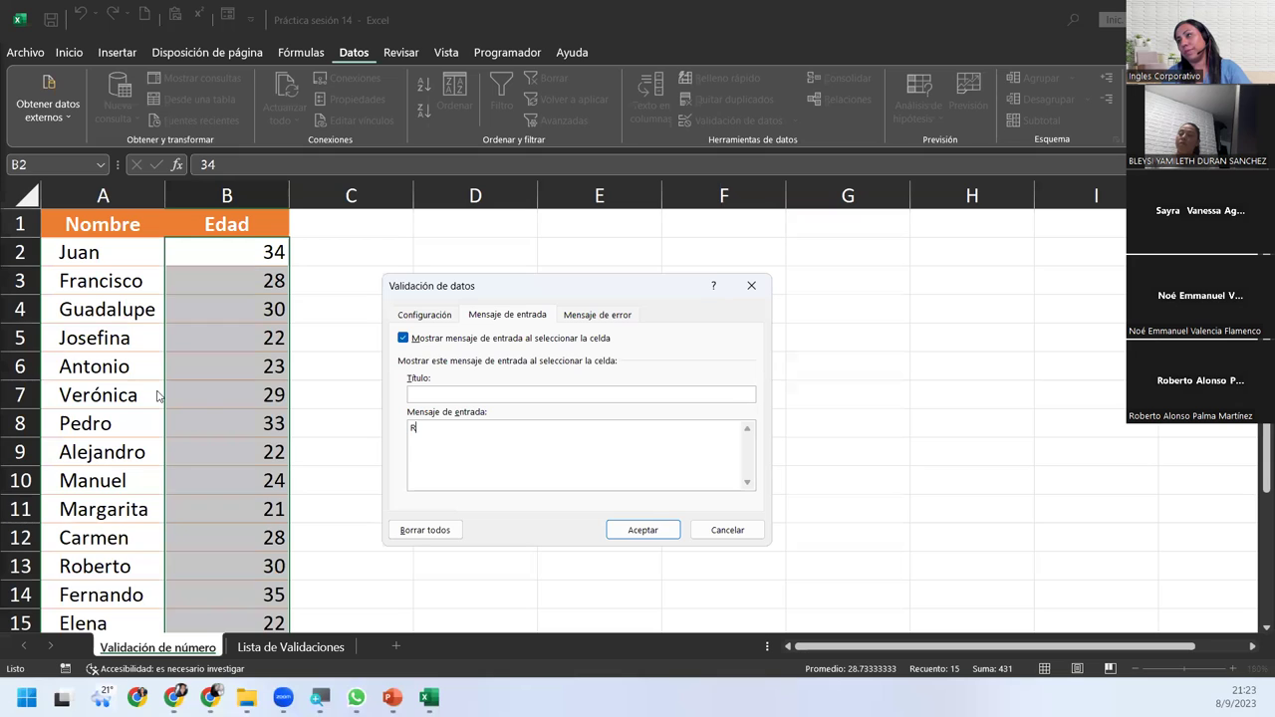
pyautogui.press('BackSpace')
pyautogui.press('BackSpace')
pyautogui.write('ng')
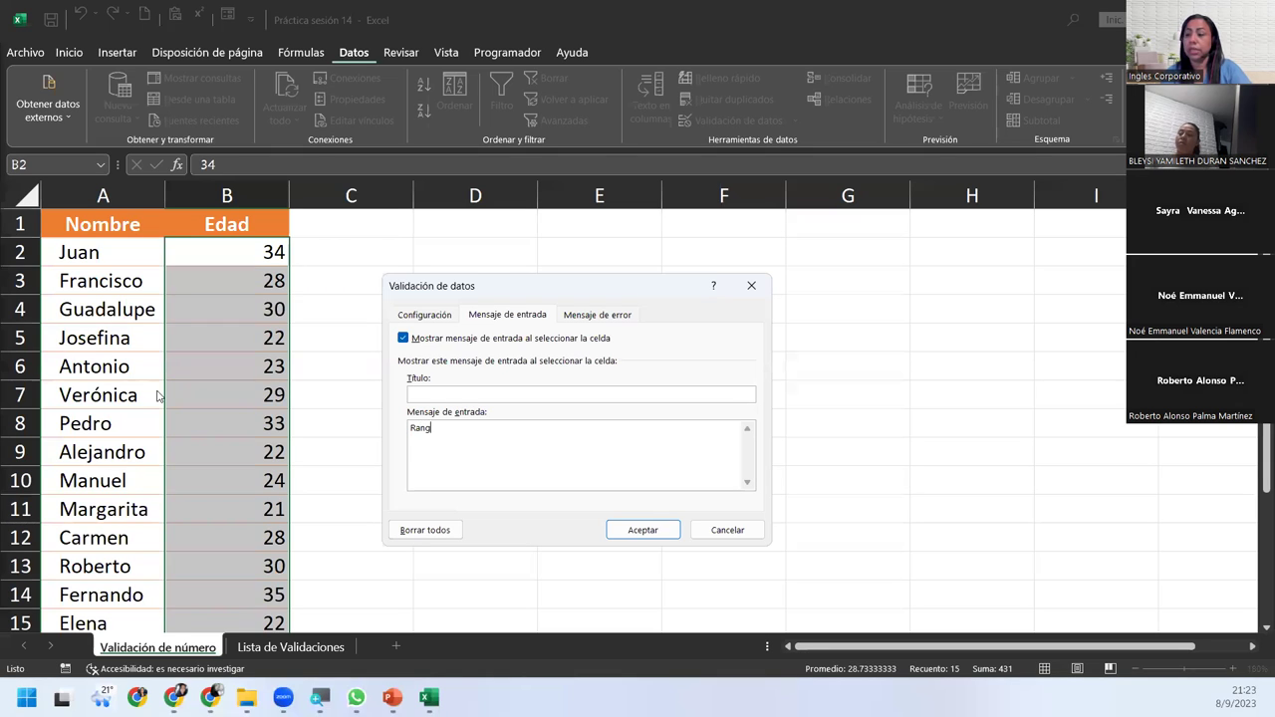
pyautogui.write('o de edades ')
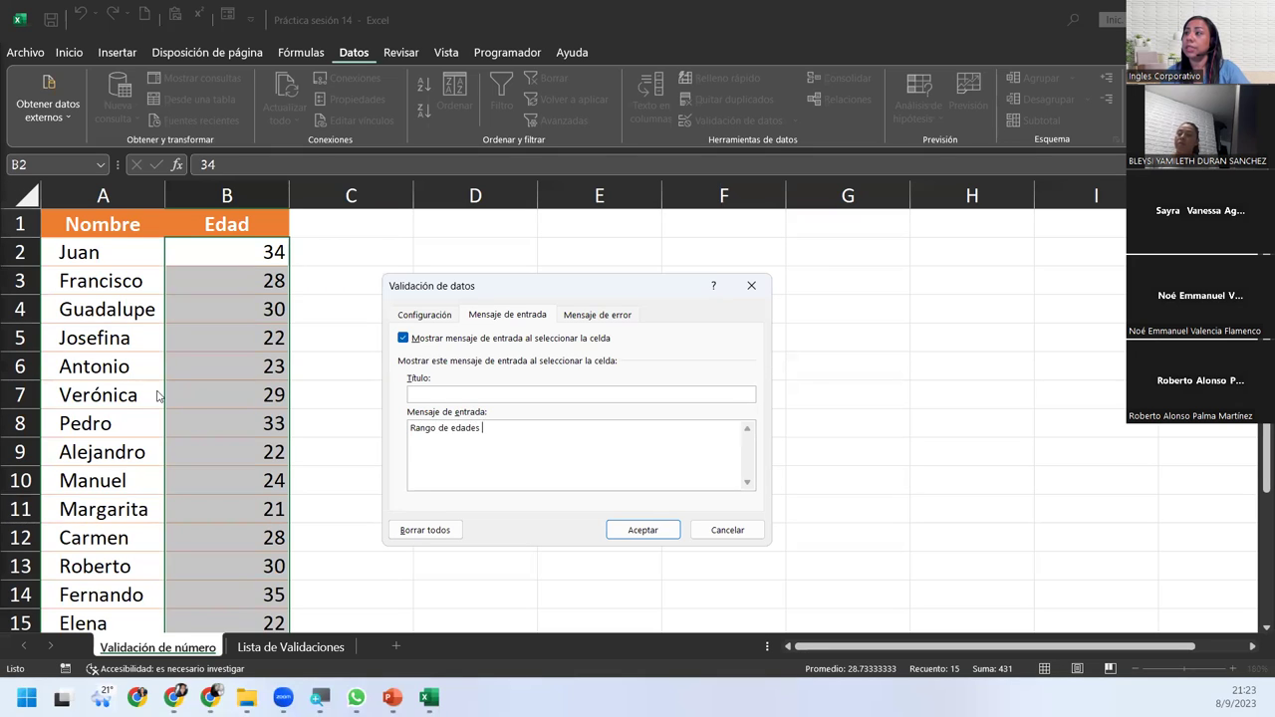
pyautogui.write('entre 18 ')
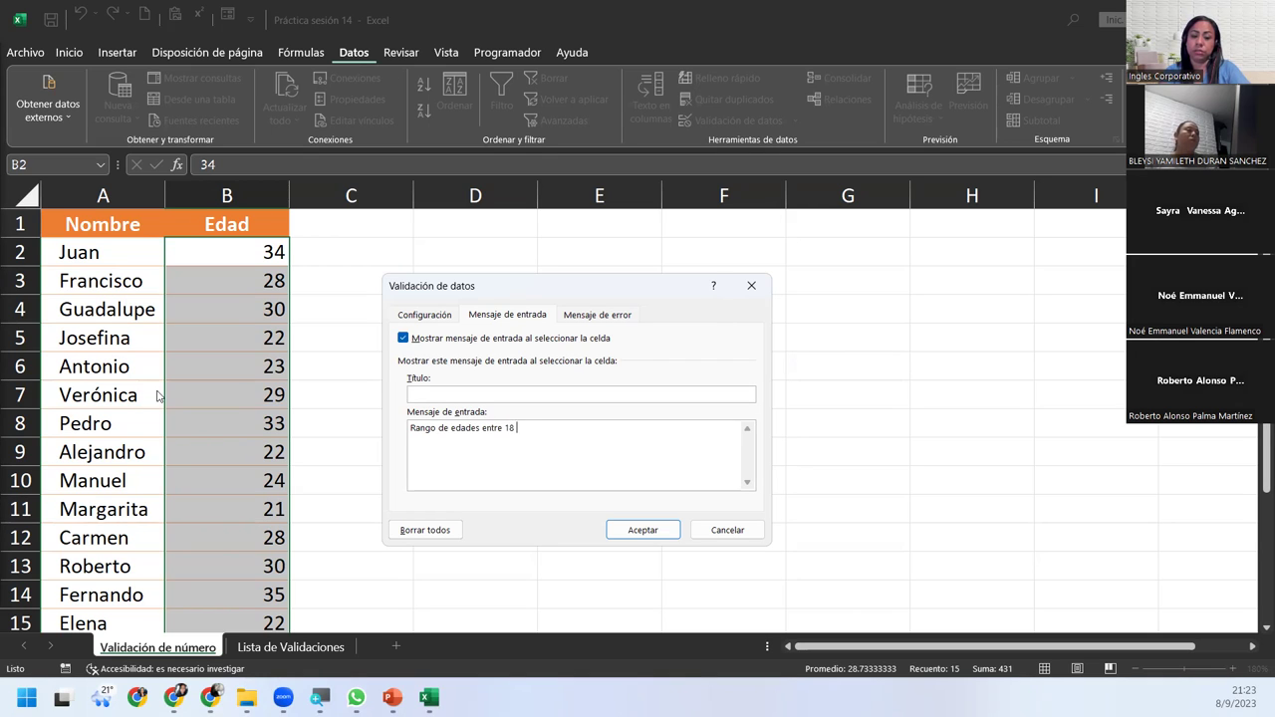
pyautogui.write('y 65 años')
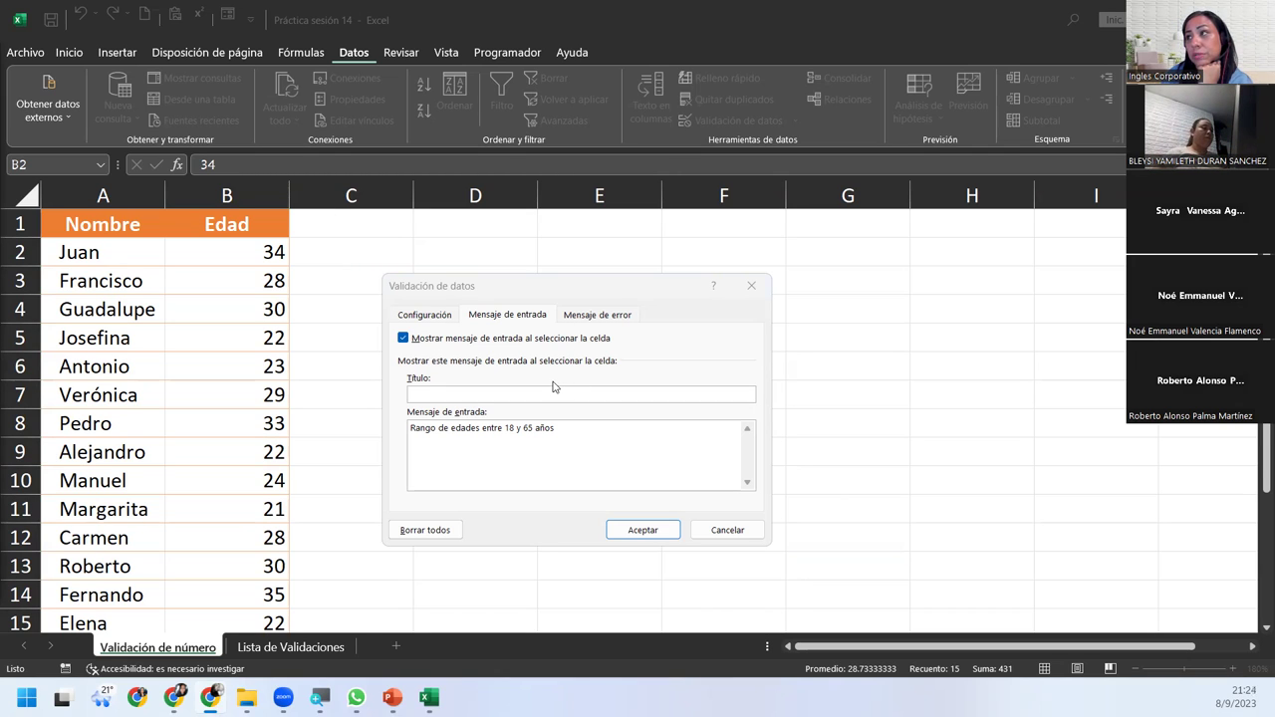
# Apply the validation and check the message appears on other age cells.
pyautogui.click(623, 529)
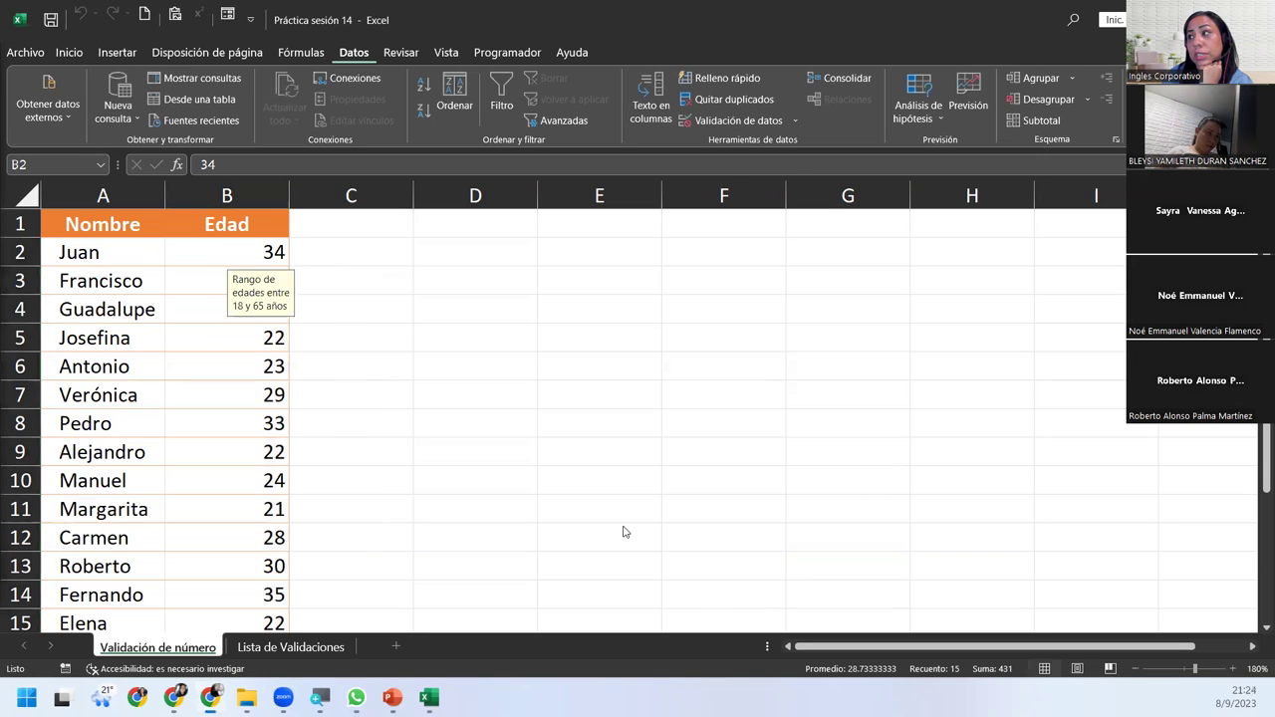
pyautogui.click(206, 367)
pyautogui.click(212, 506)
# Test the age input message on cells B13, B15 and B16.
pyautogui.click(212, 576)
pyautogui.scroll(-4, 211, 588)
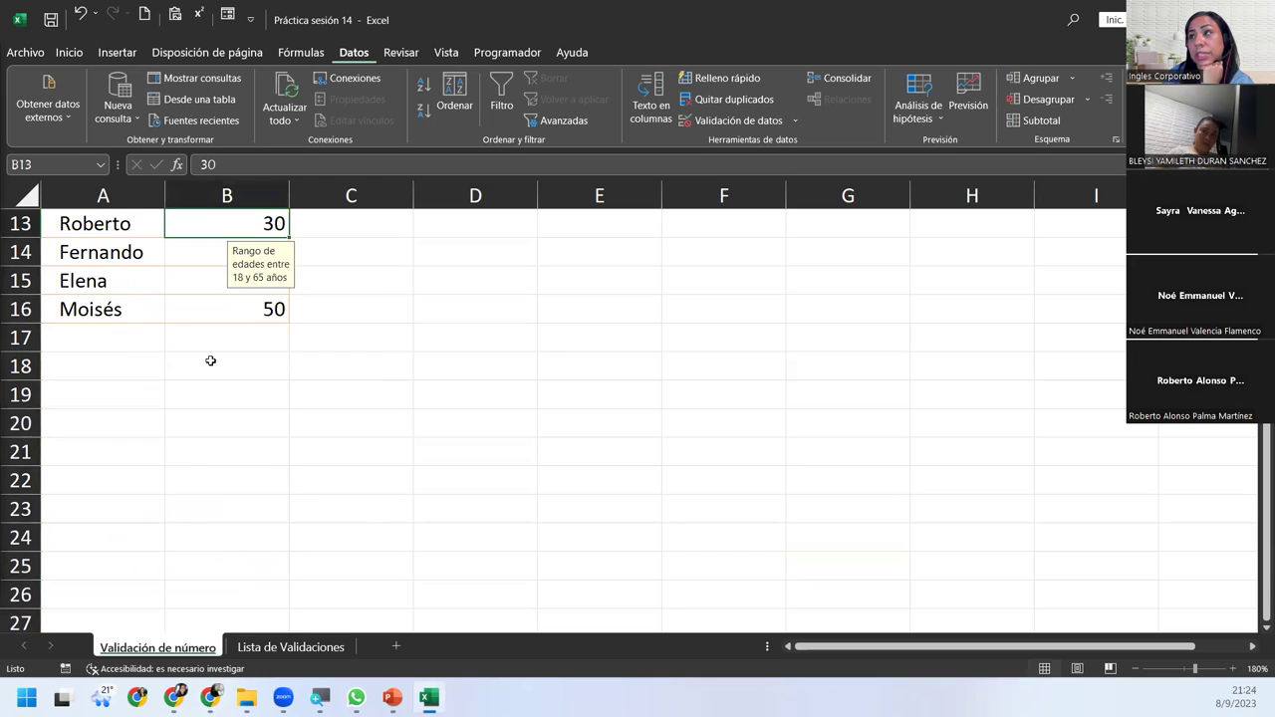
pyautogui.click(197, 303)
pyautogui.click(191, 288)
pyautogui.scroll(4, 191, 288)
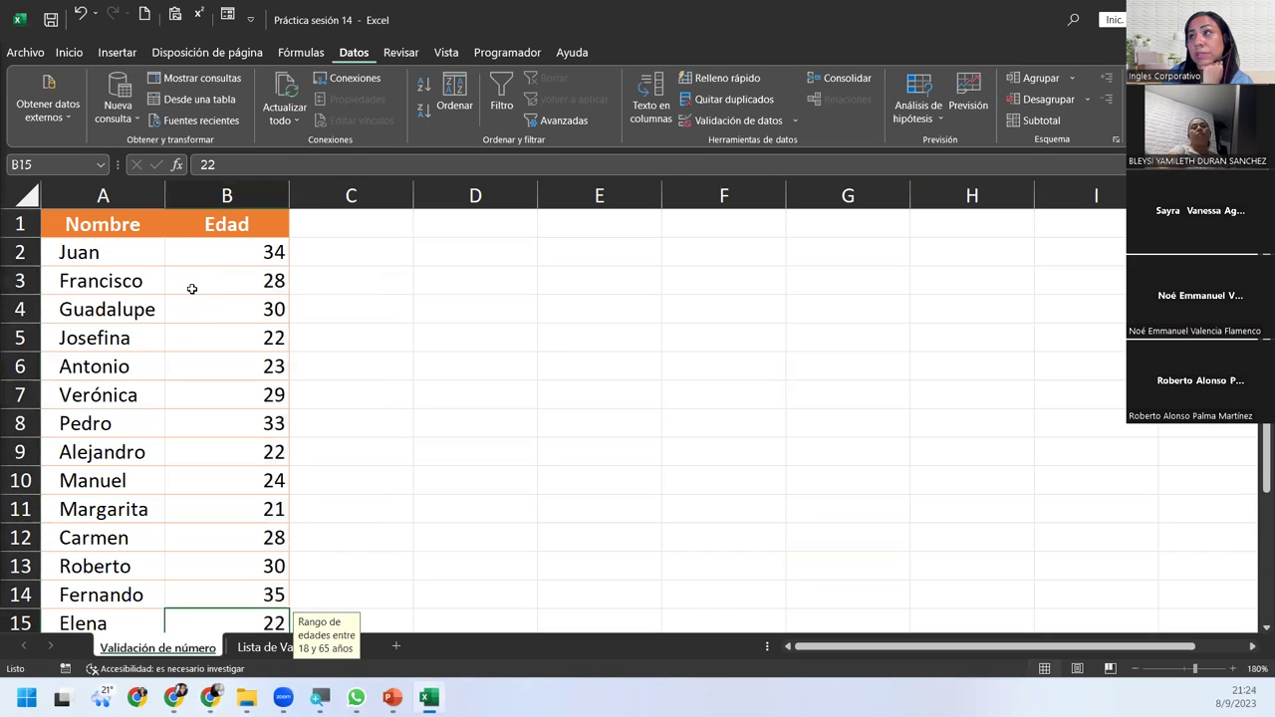
# Reselect all ages B2:B16 and reopen the Validación de datos settings.
pyautogui.click(191, 288)
pyautogui.moveTo(194, 249); pyautogui.dragTo(236, 567)
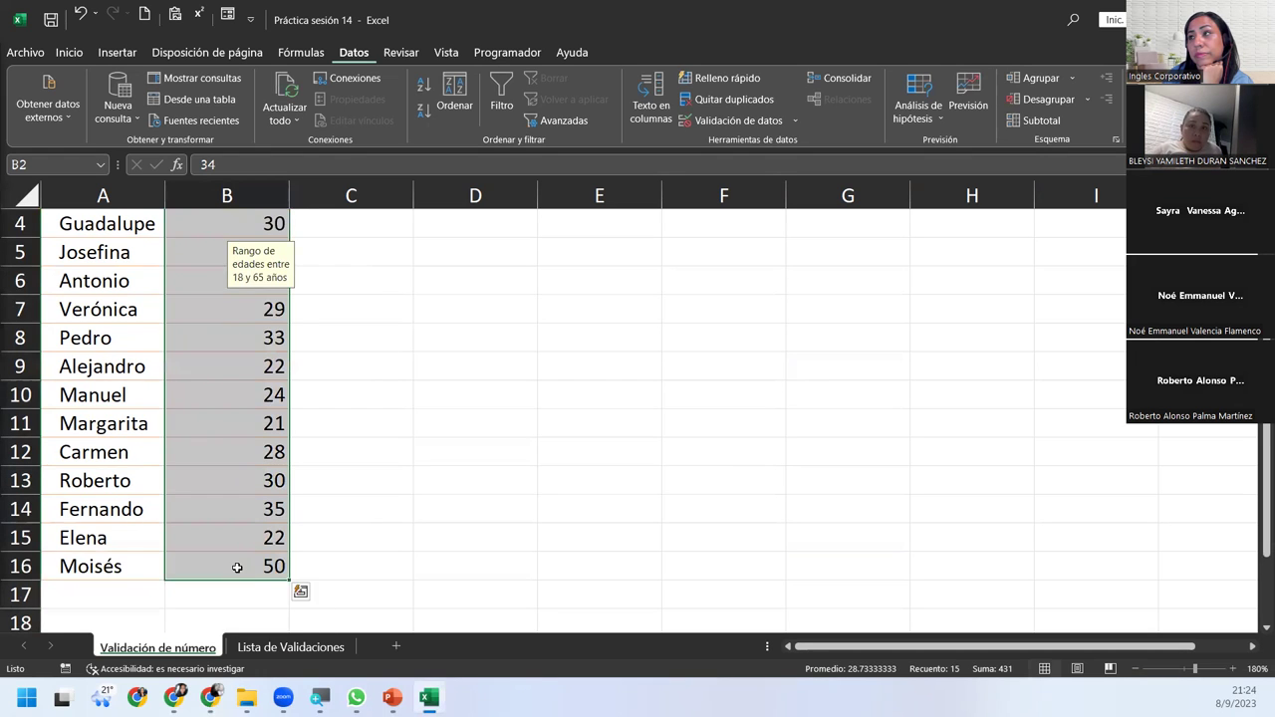
pyautogui.scroll(1, 237, 567)
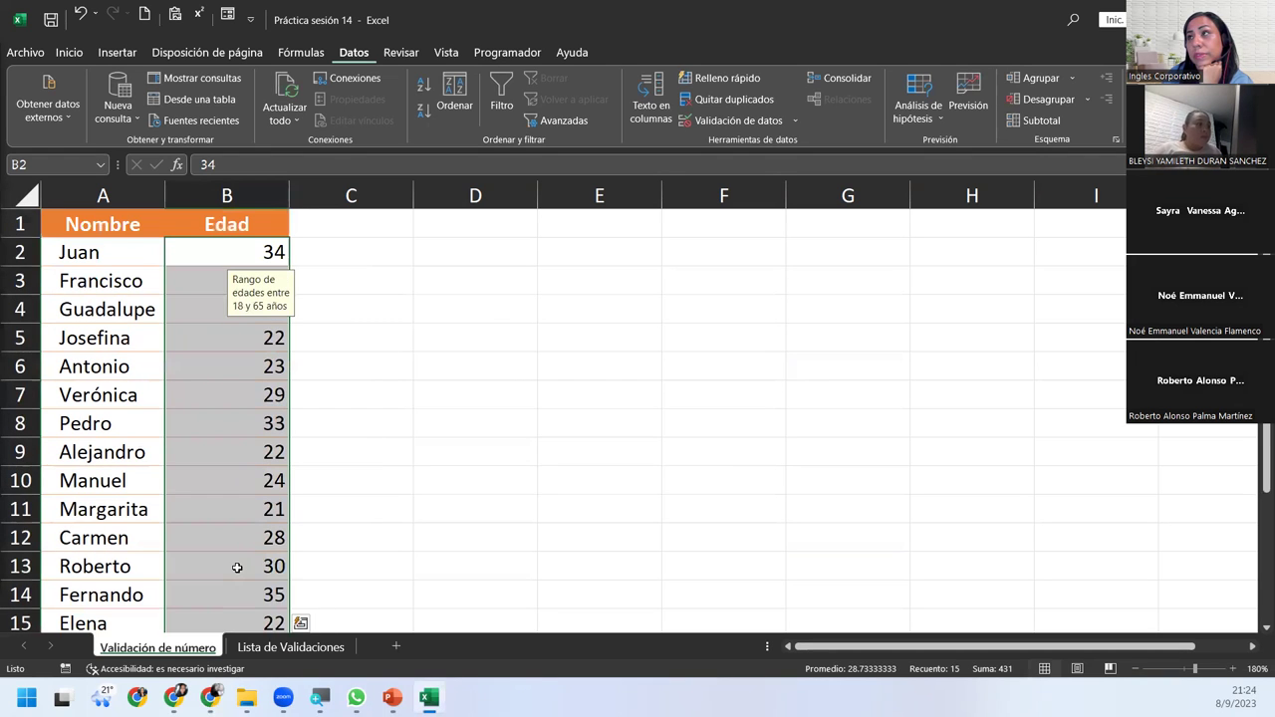
pyautogui.click(730, 121)
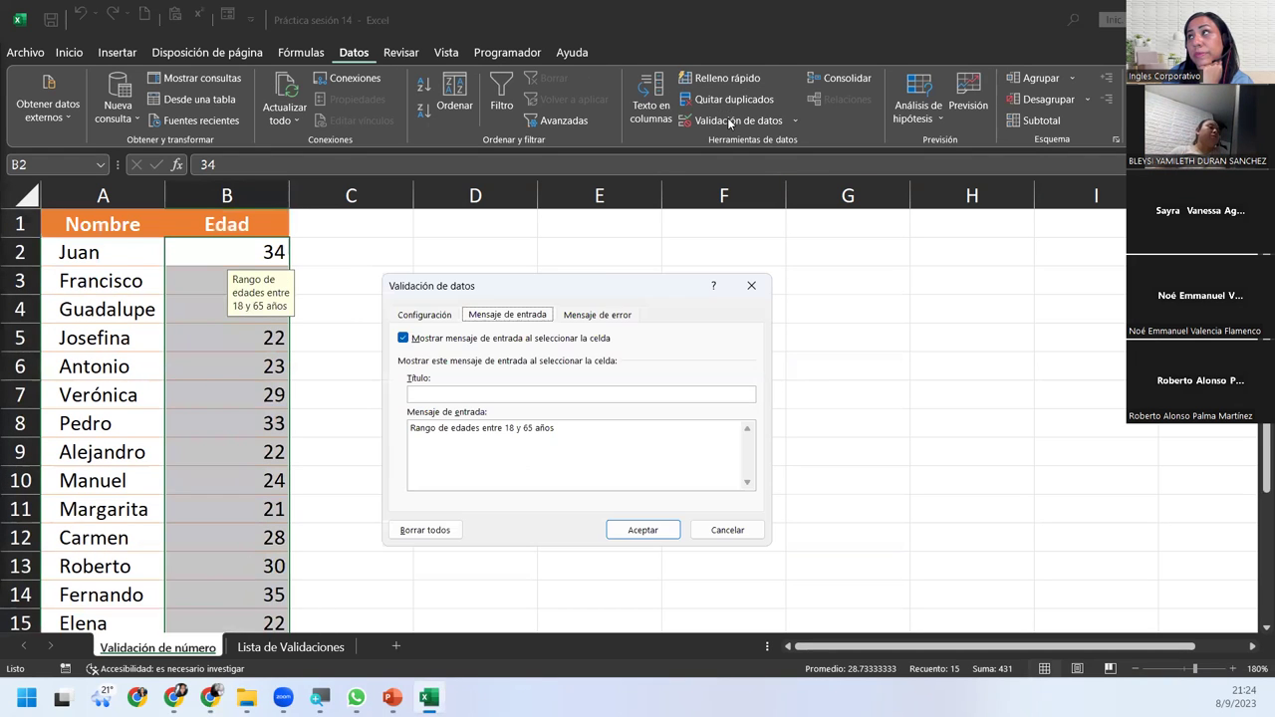
# Set the error alert style to Información.
pyautogui.click(608, 317)
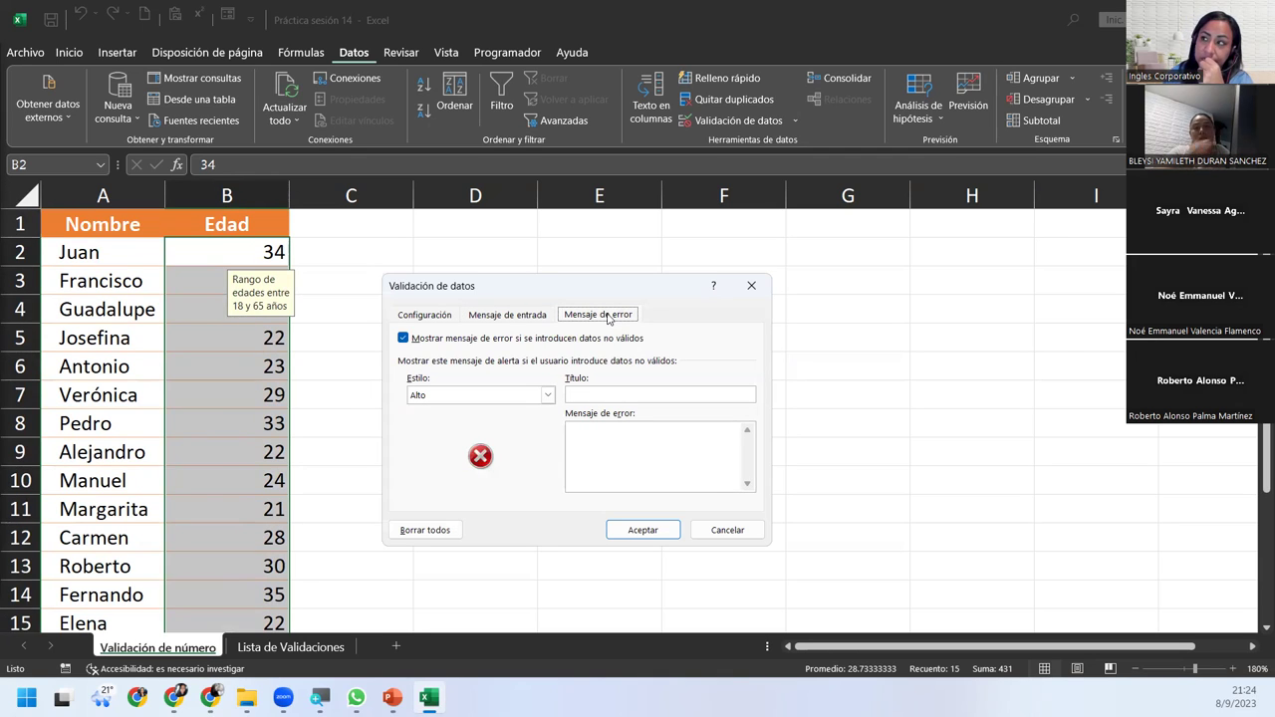
pyautogui.click(545, 396)
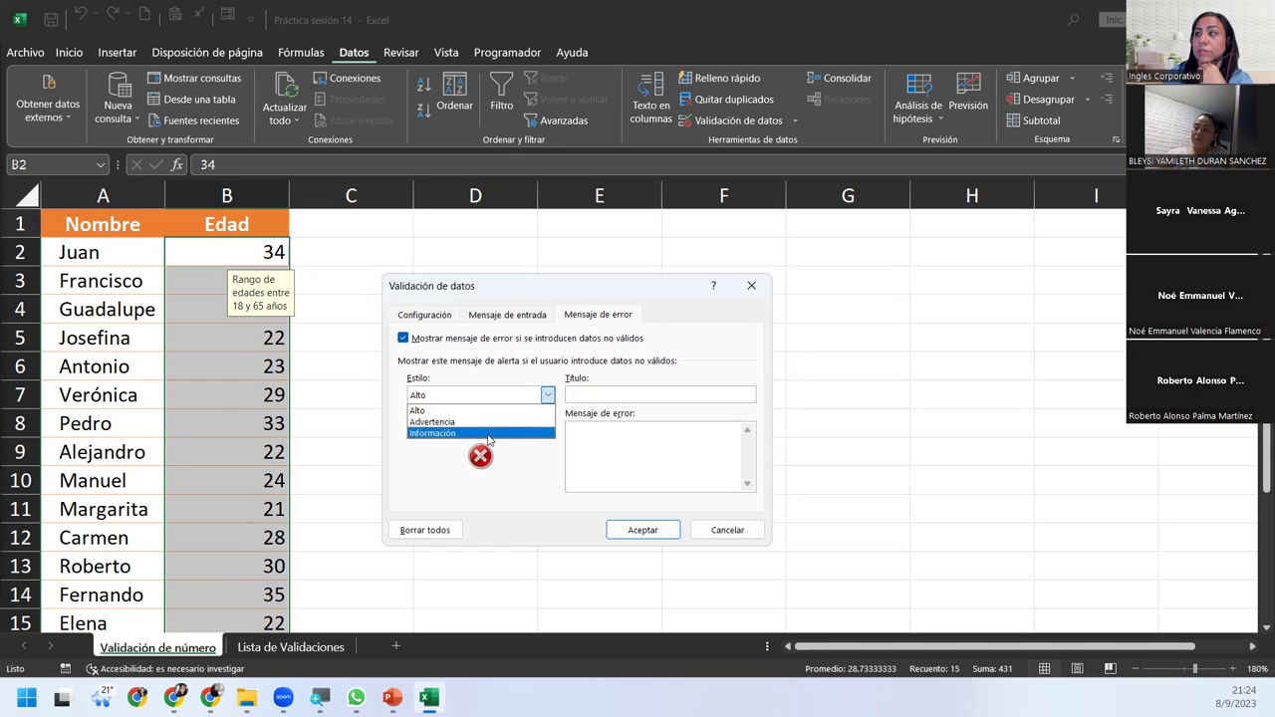
pyautogui.click(490, 435)
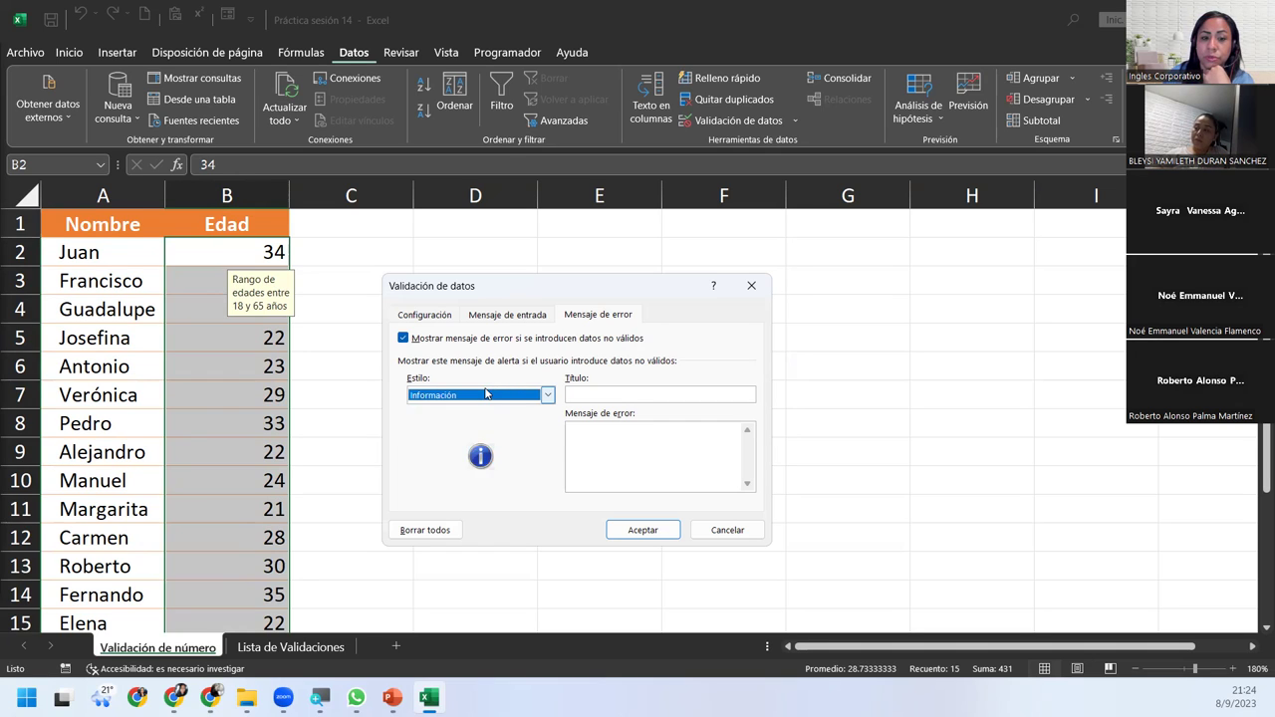
# Enter alert title 'Edad no valida' and message 'Las edades comprenden entre 18 y 65 años'.
pyautogui.click(622, 392)
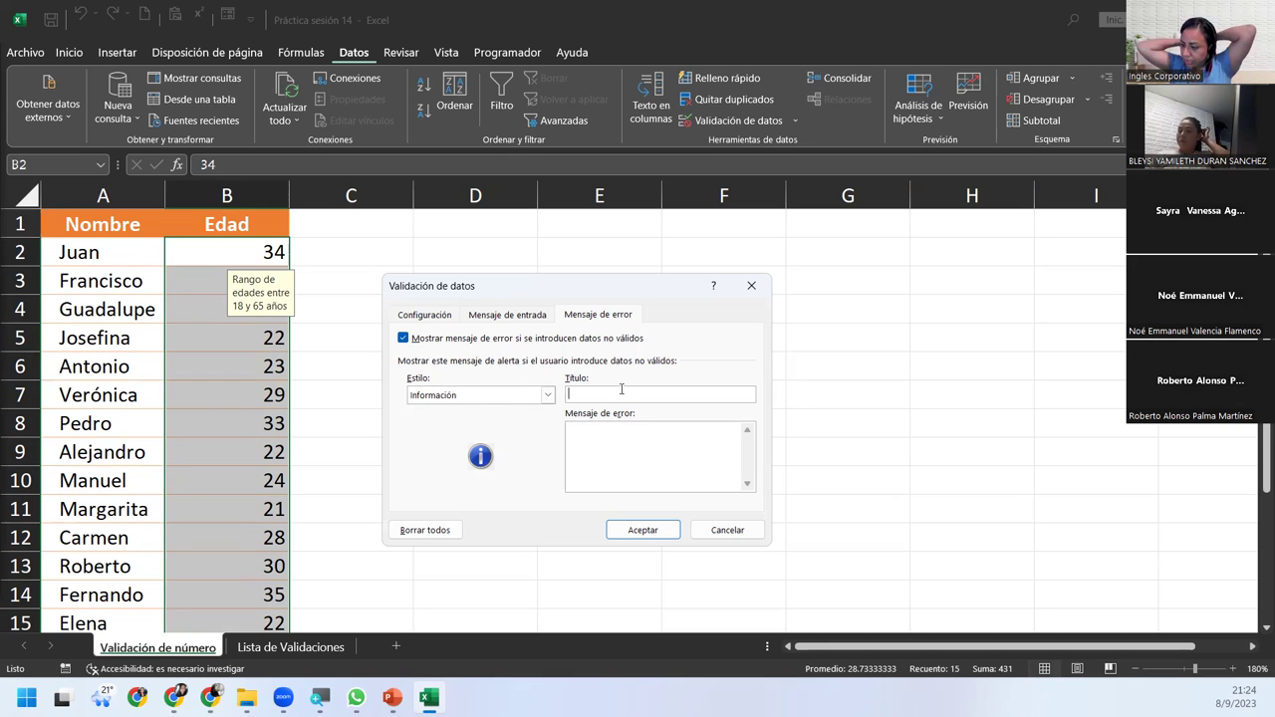
pyautogui.write('Edad no')
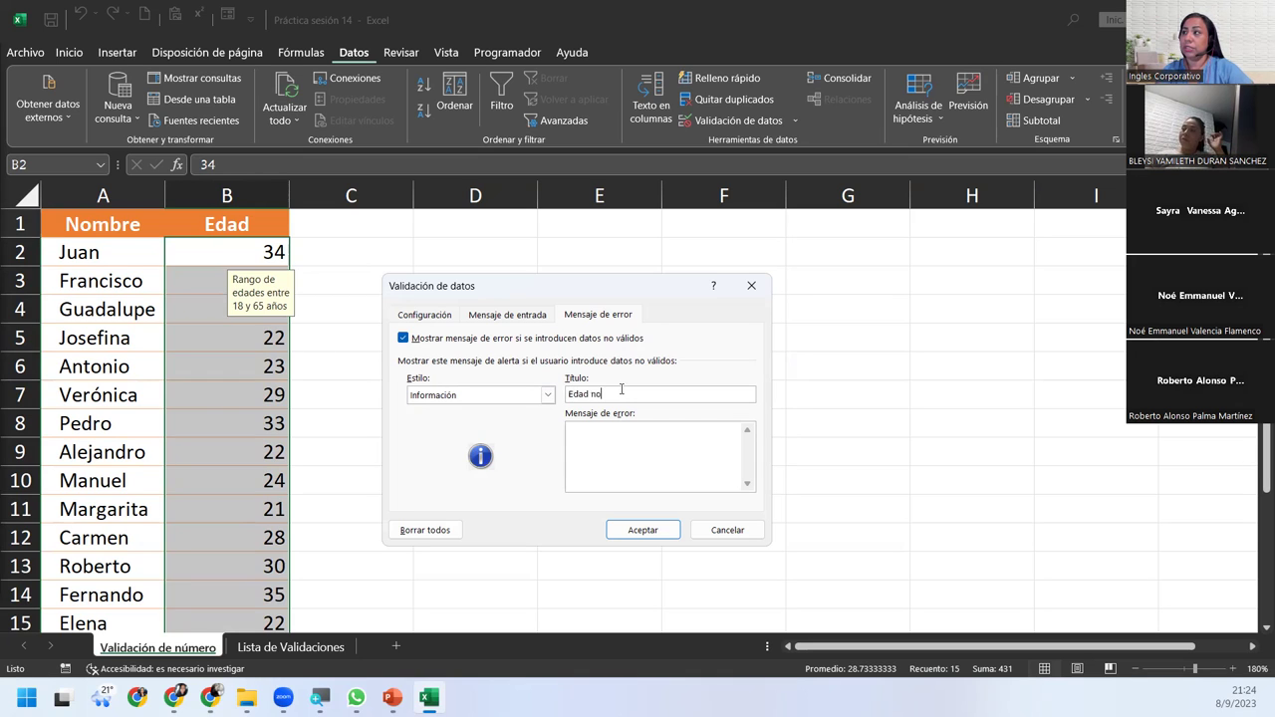
pyautogui.write(' valida')
pyautogui.press('Tab')
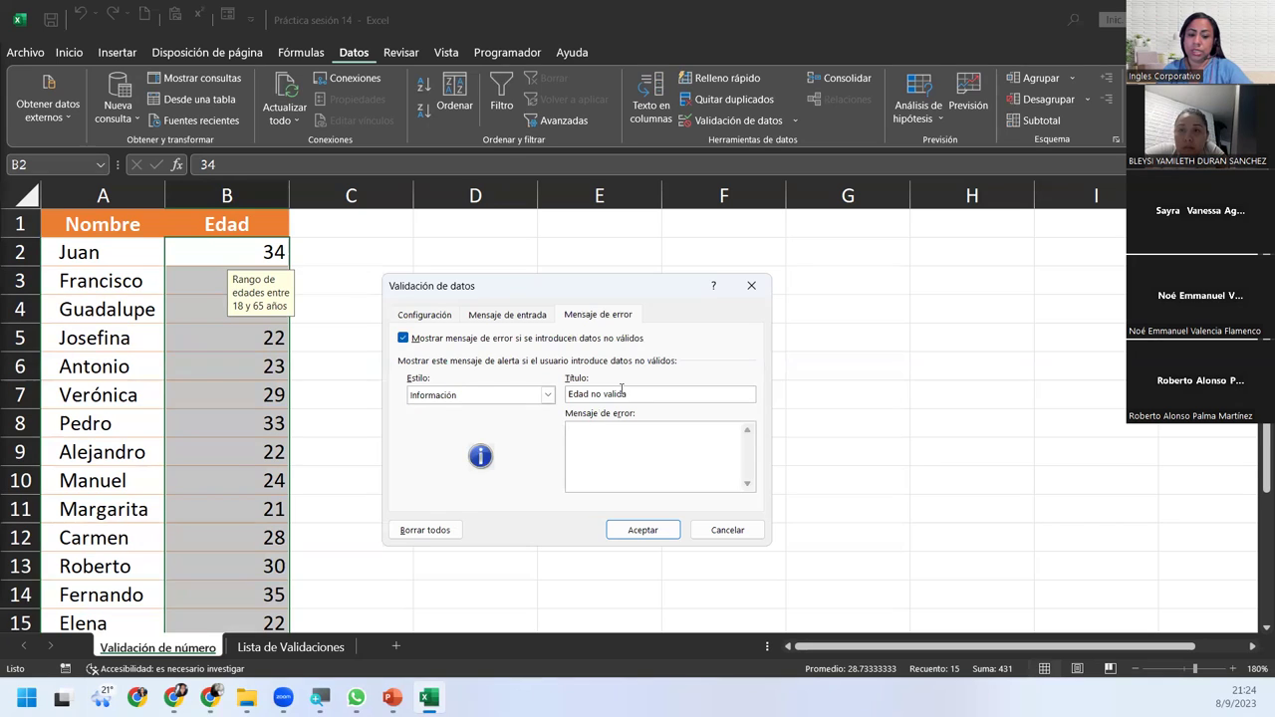
pyautogui.write('La ')
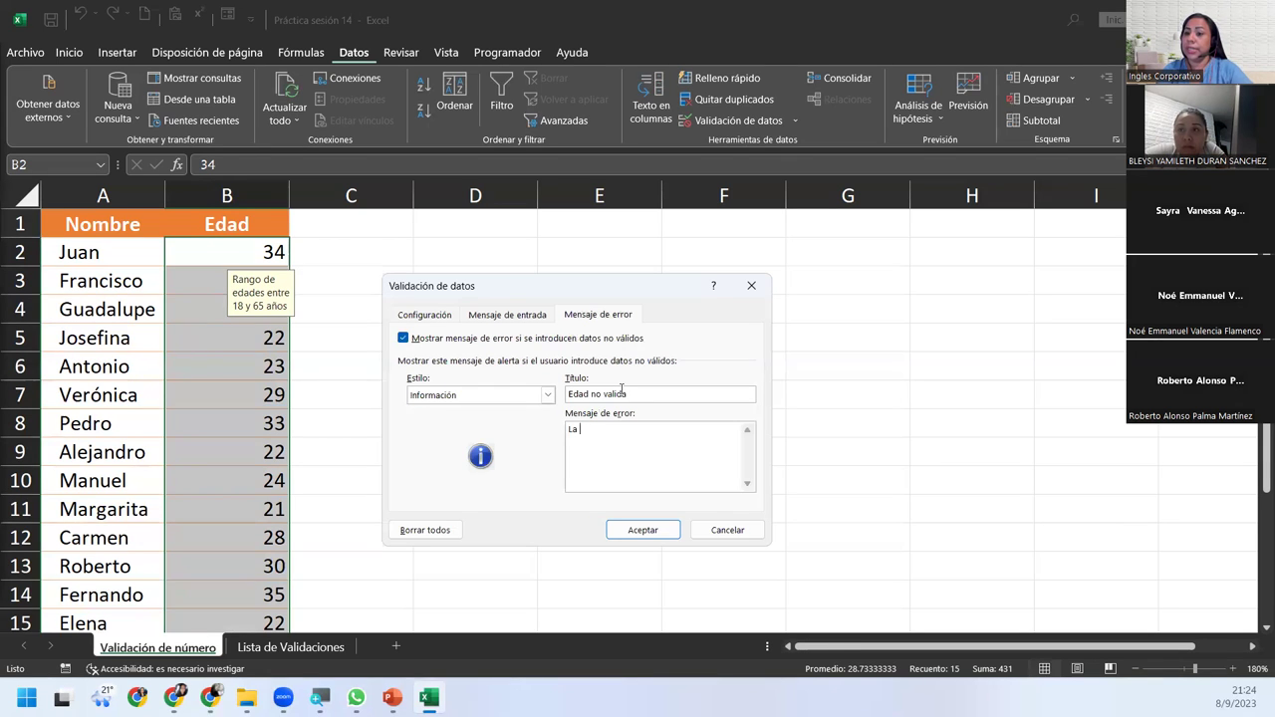
pyautogui.write('s edades ')
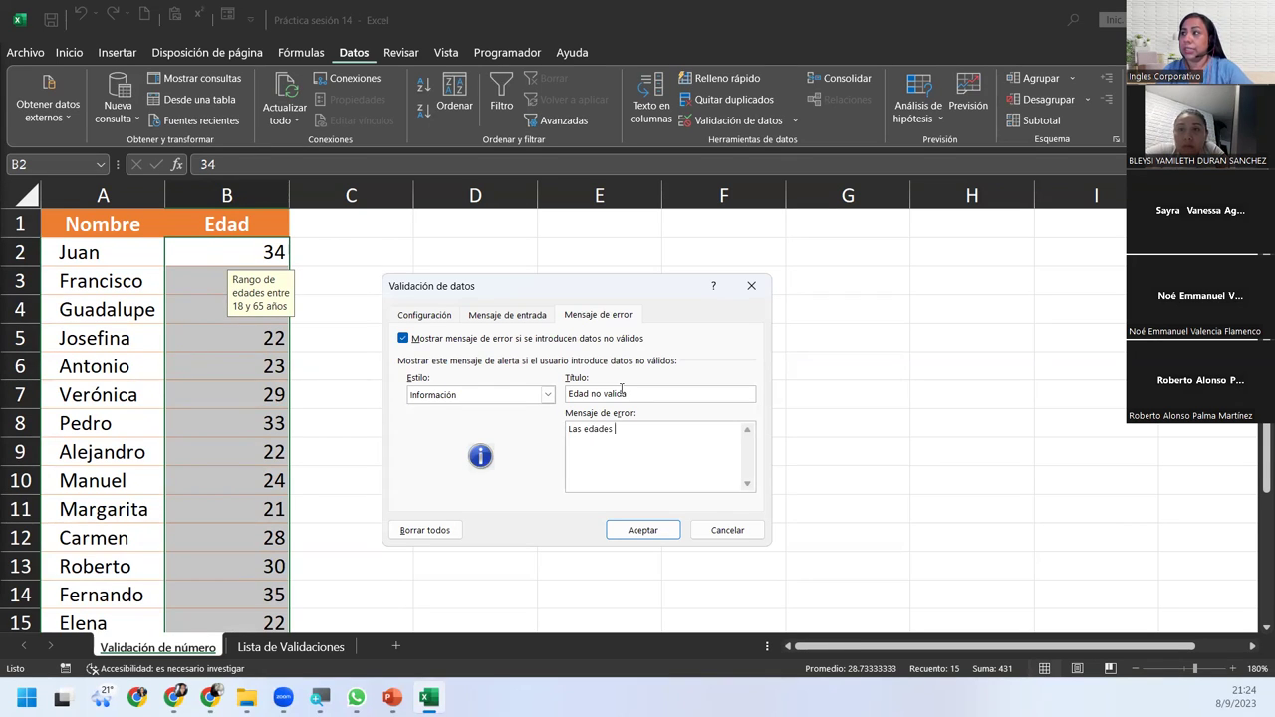
pyautogui.write('comprenden entr')
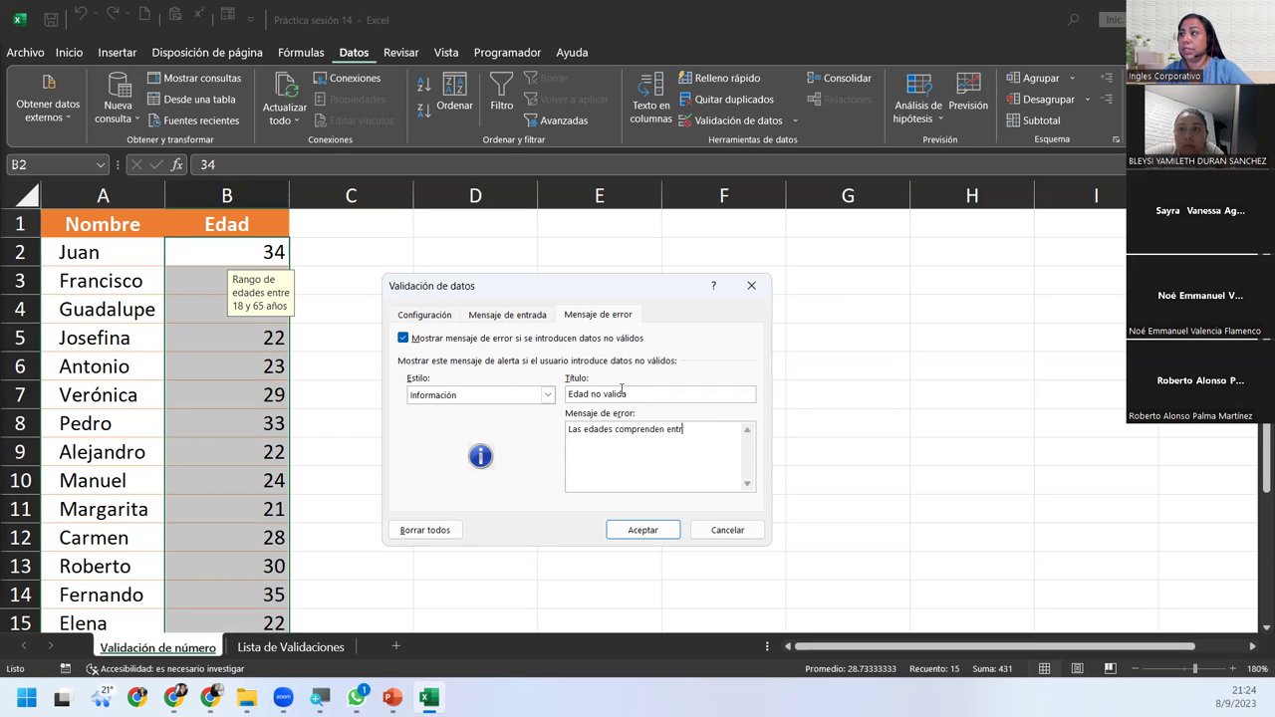
pyautogui.write('e 18 y ')
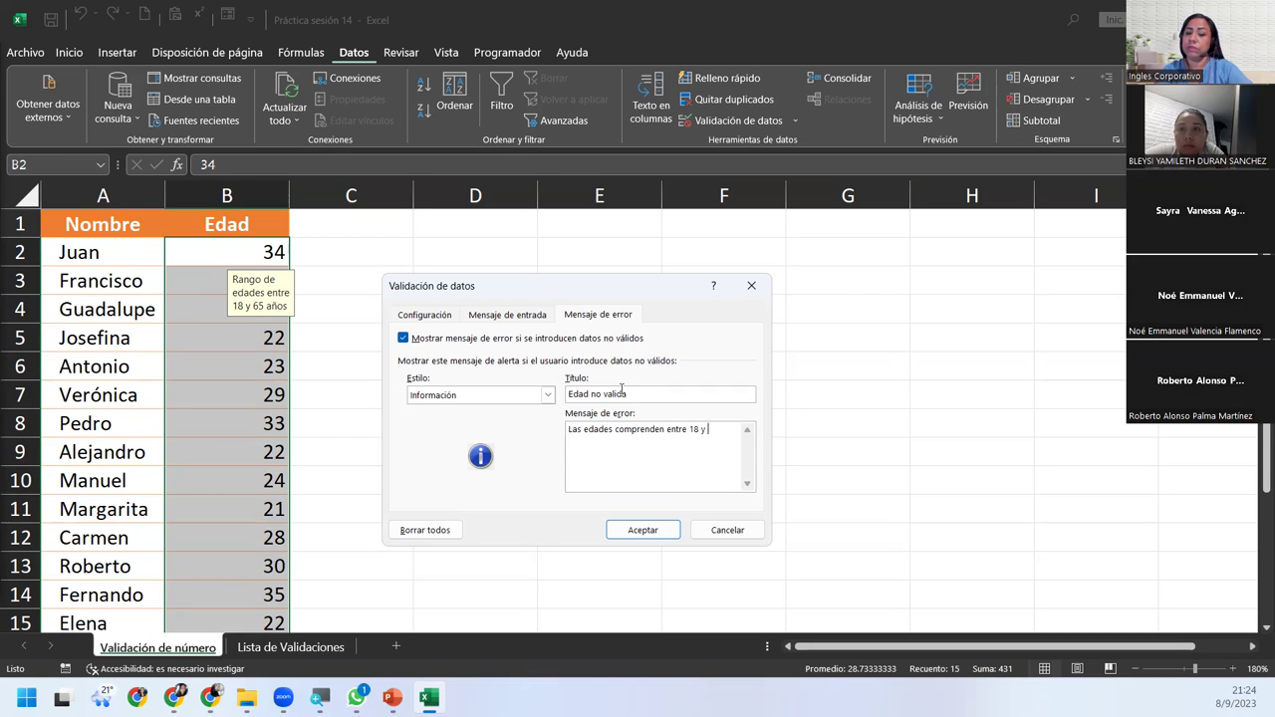
pyautogui.write('65 años')
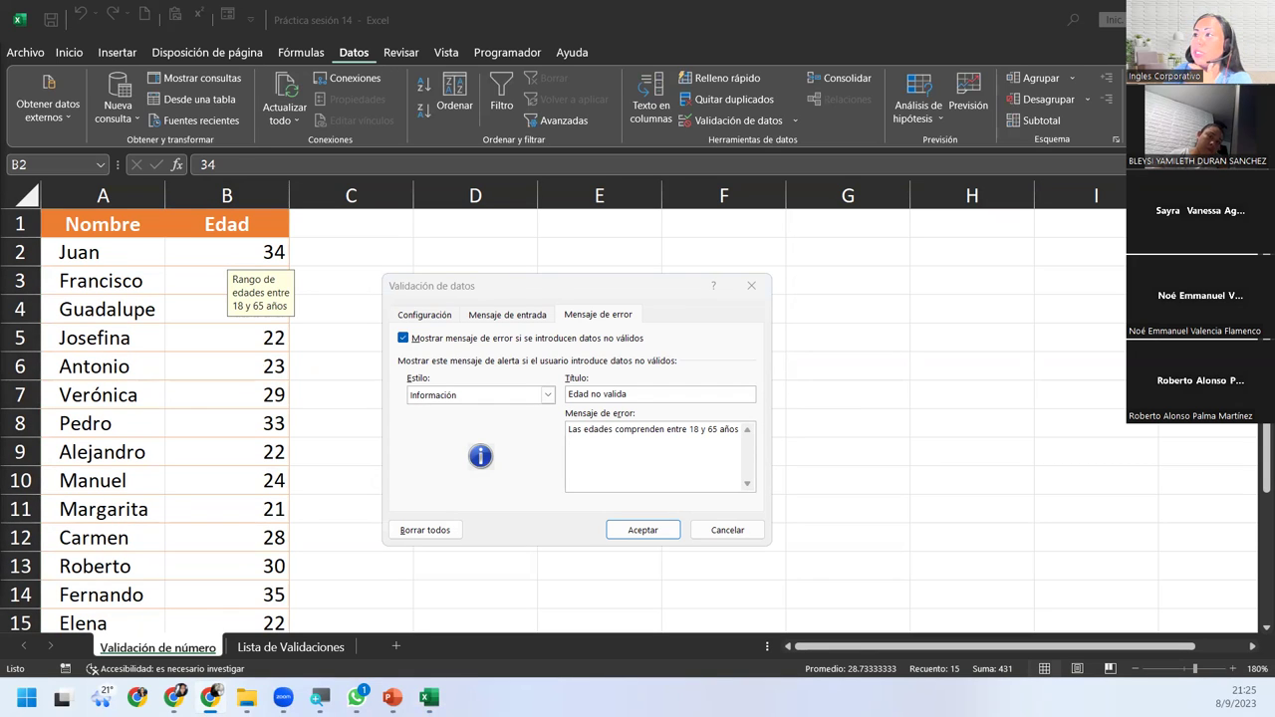
# Save the error alert settings and check the input message on several age cells.
pyautogui.click(638, 530)
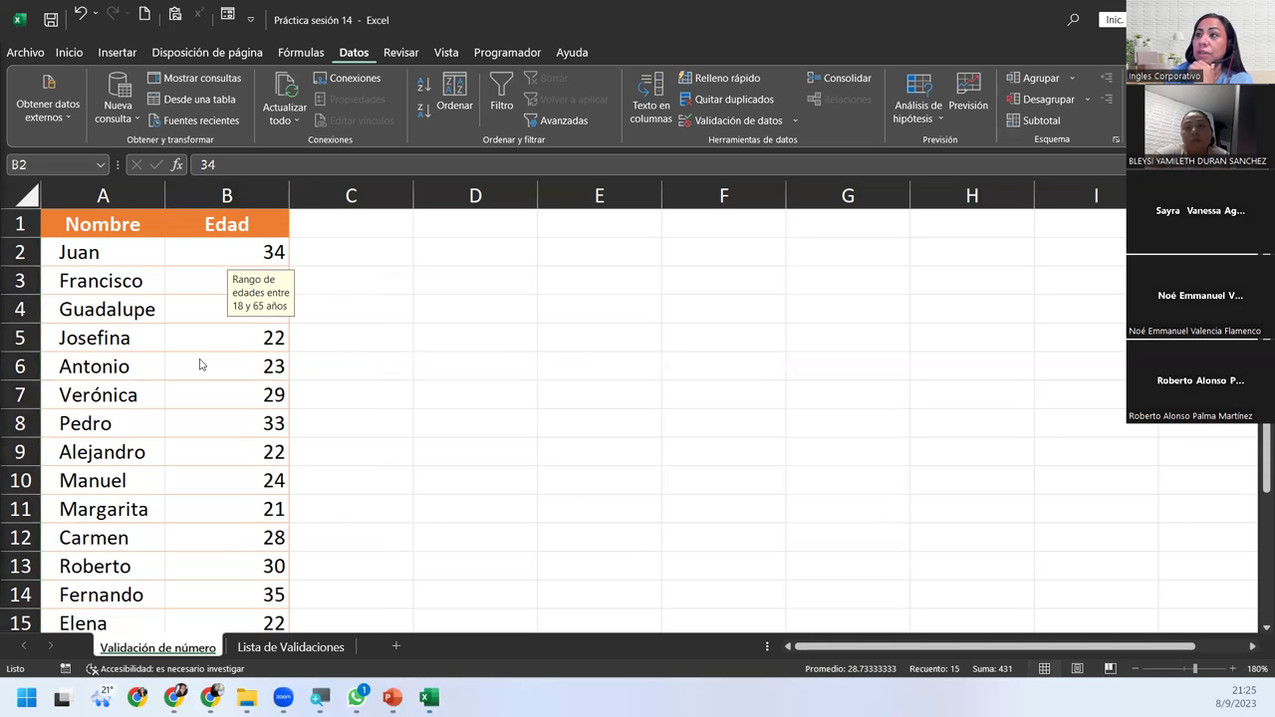
pyautogui.click(199, 423)
pyautogui.click(184, 566)
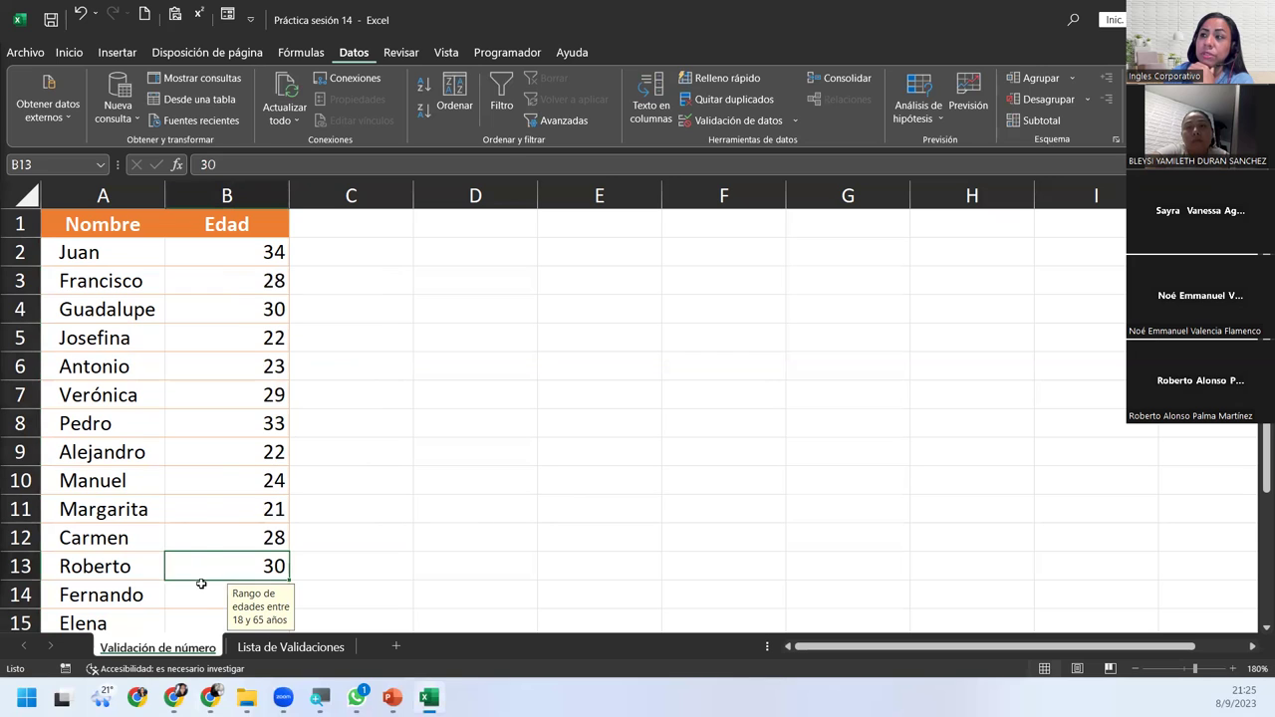
pyautogui.click(203, 541)
pyautogui.click(203, 512)
pyautogui.click(203, 474)
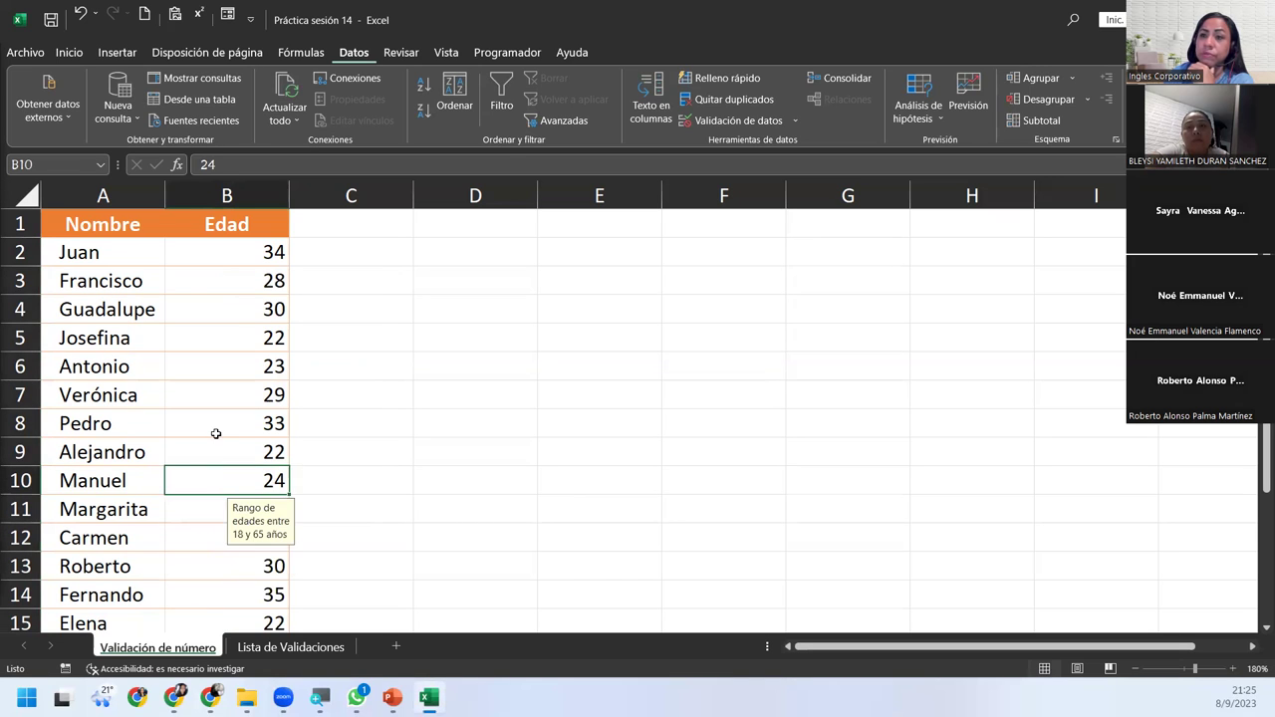
pyautogui.click(215, 433)
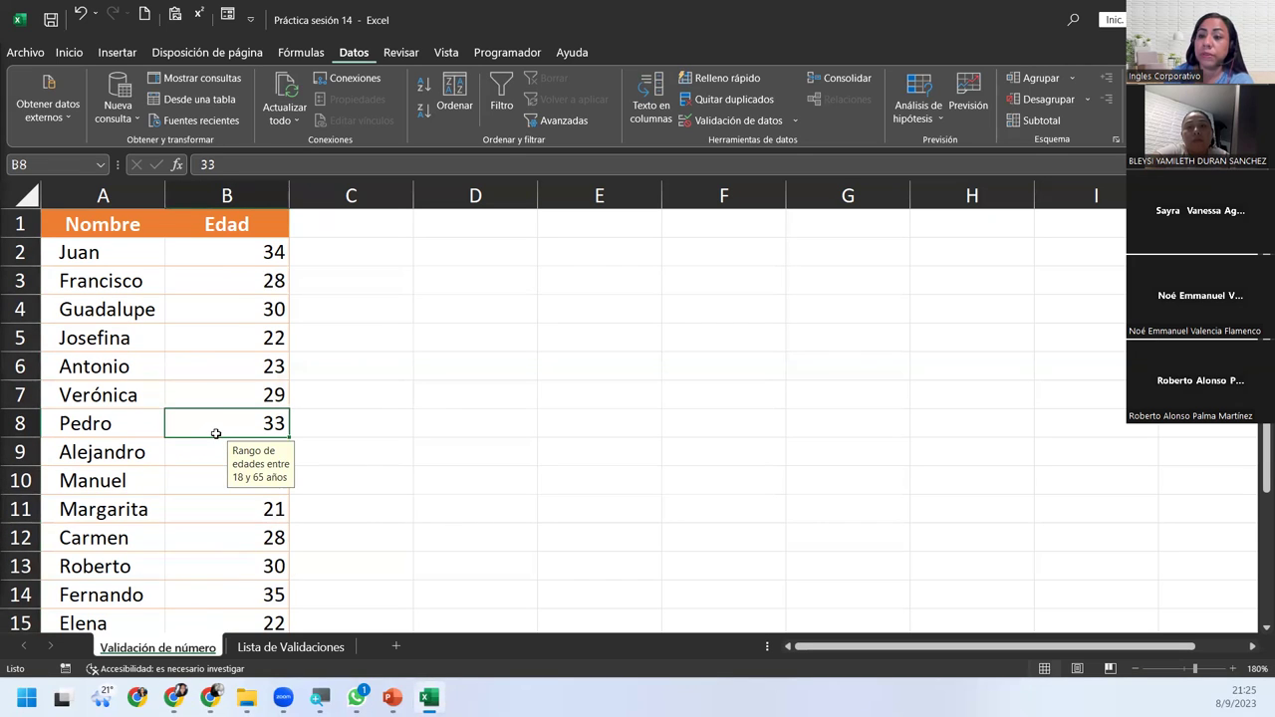
pyautogui.click(225, 404)
pyautogui.click(225, 358)
pyautogui.click(226, 282)
pyautogui.click(223, 502)
pyautogui.click(207, 399)
# Enter age 15 in B4 and accept the 'Edad no valida' notice to keep it.
pyautogui.click(214, 314)
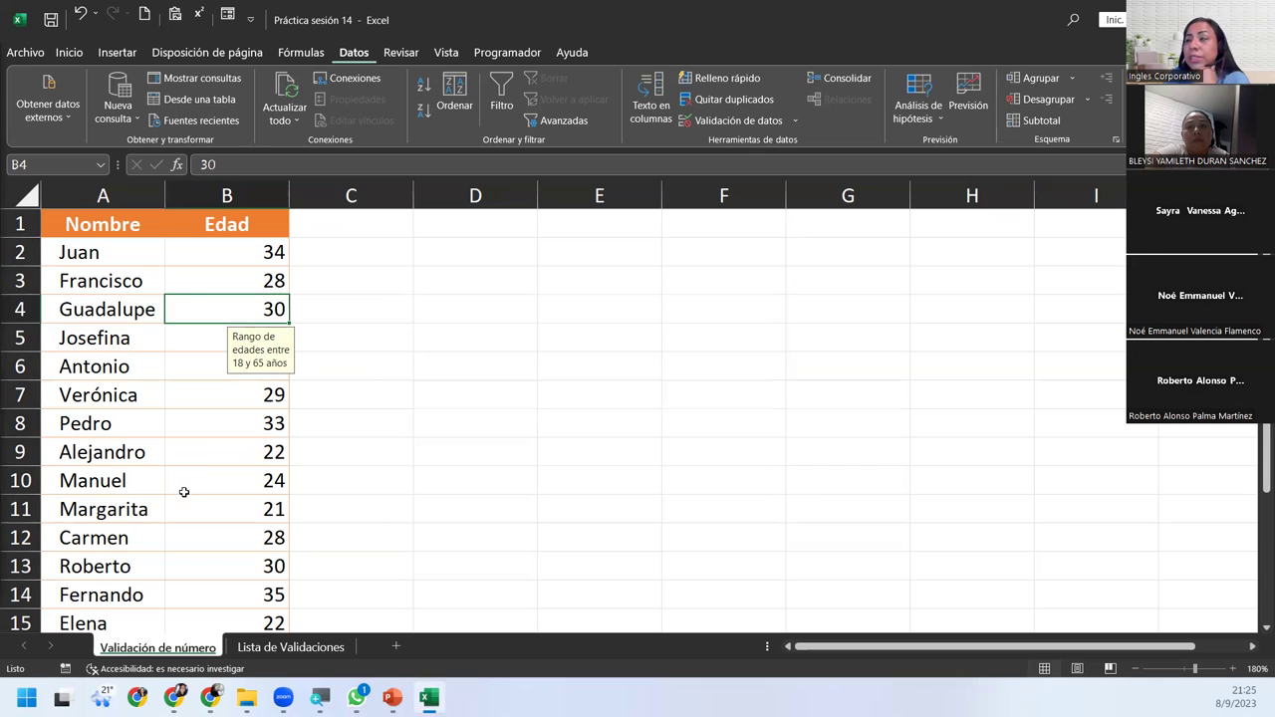
pyautogui.write('15')
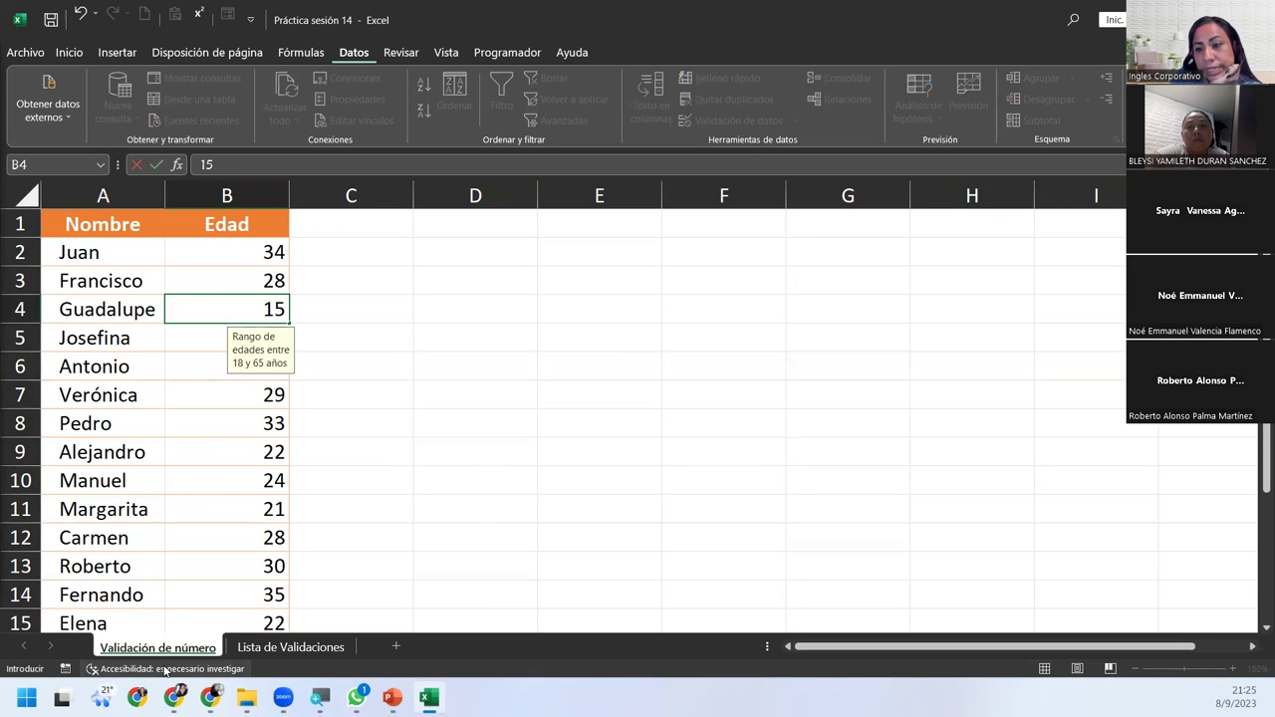
pyautogui.press('Return')
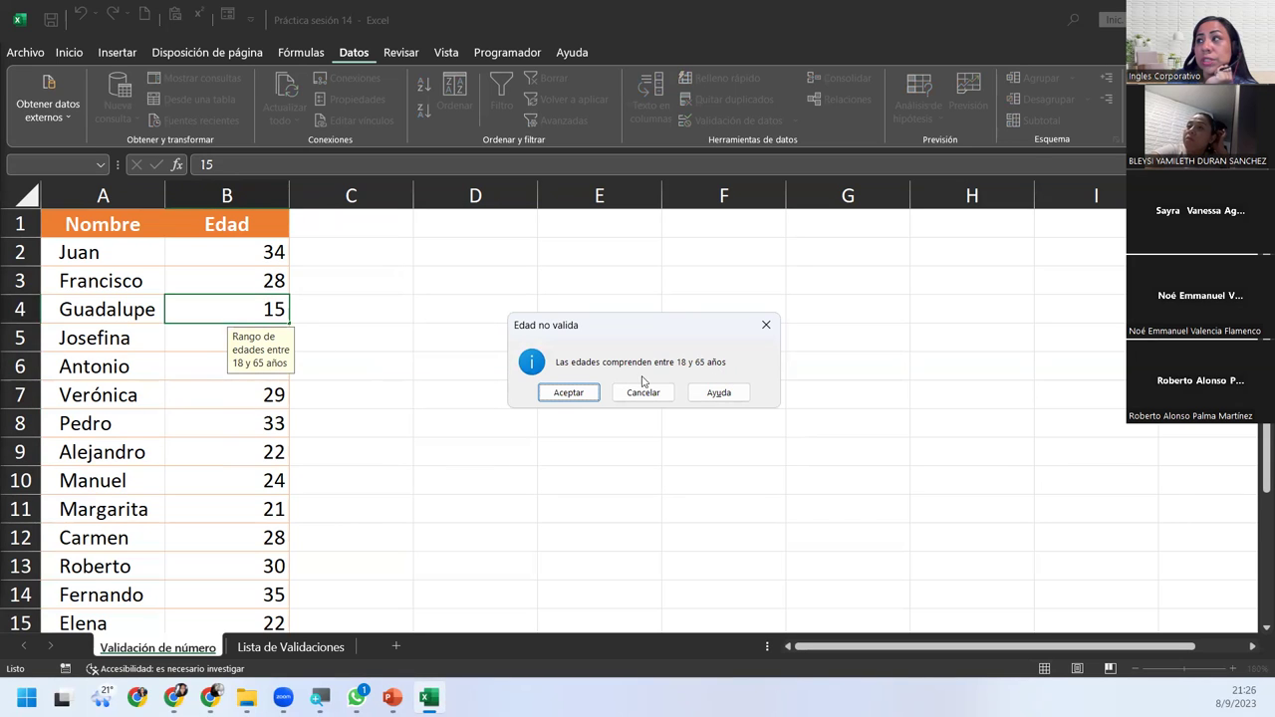
pyautogui.click(588, 394)
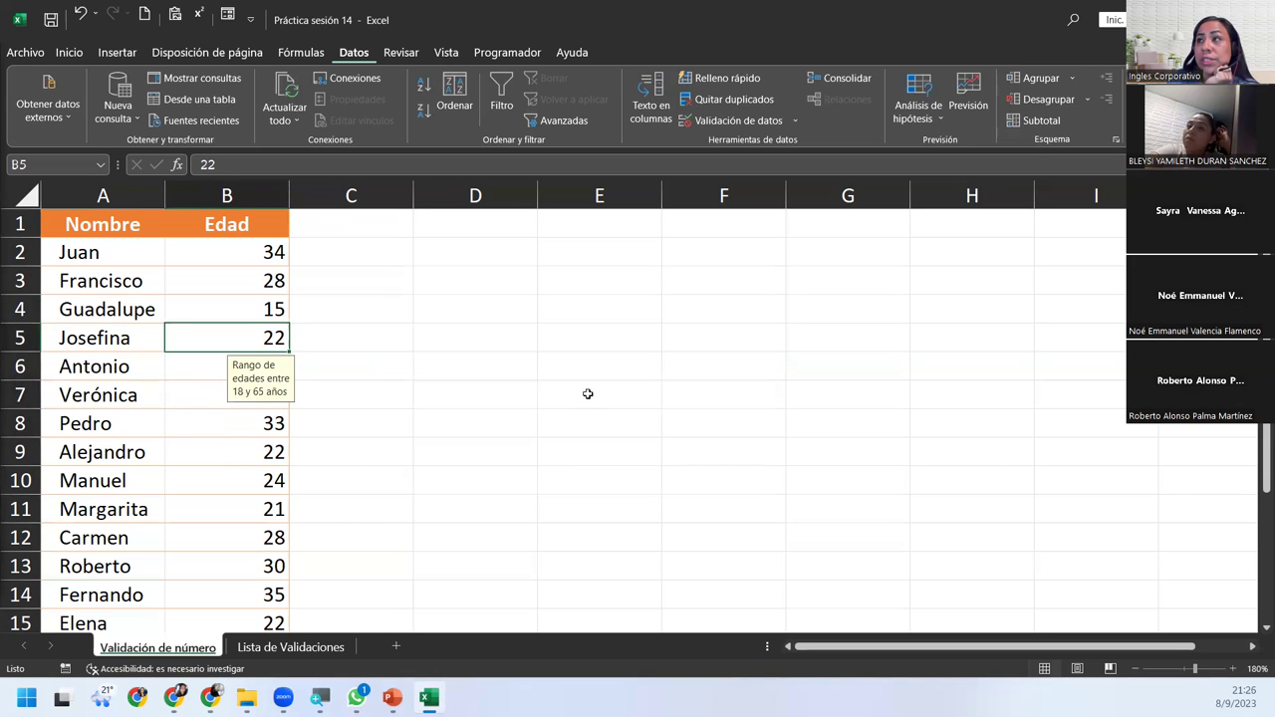
pyautogui.click(227, 309)
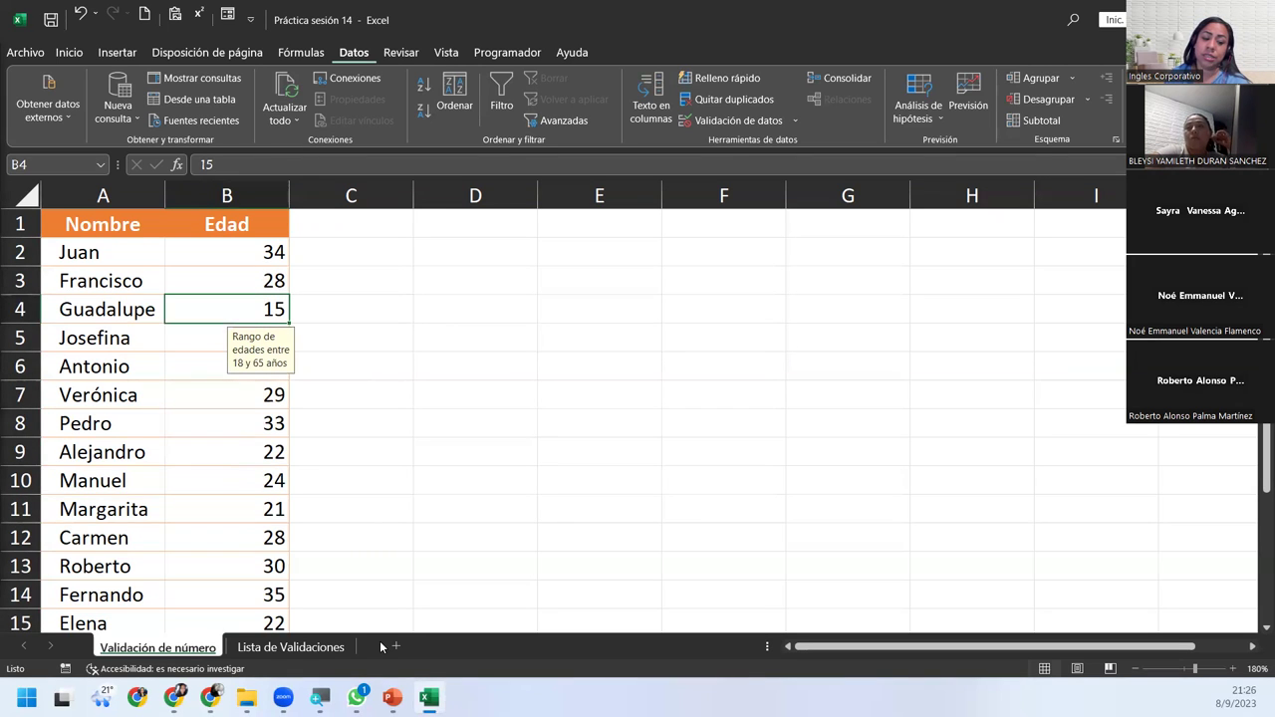
# Change the B2:B16 age validation's error alert style to Advertencia.
pyautogui.moveTo(235, 259); pyautogui.dragTo(253, 615)
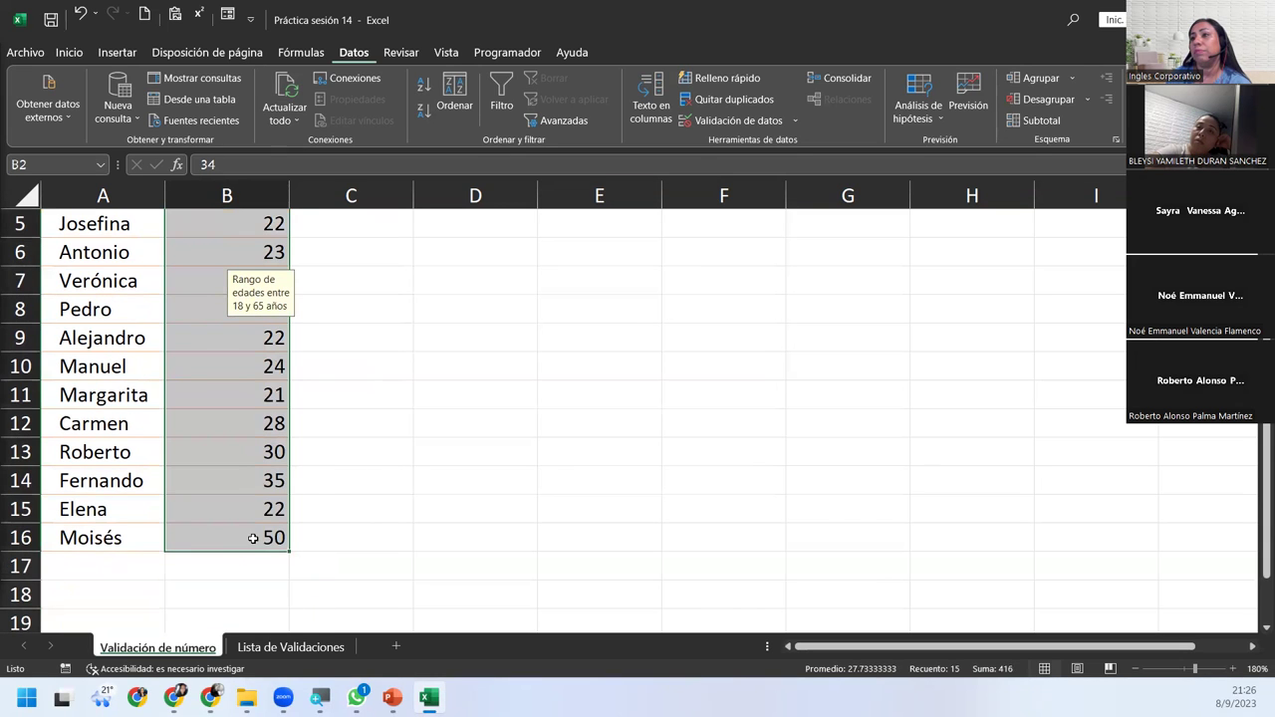
pyautogui.scroll(2, 267, 540)
pyautogui.scroll(-3, 267, 540)
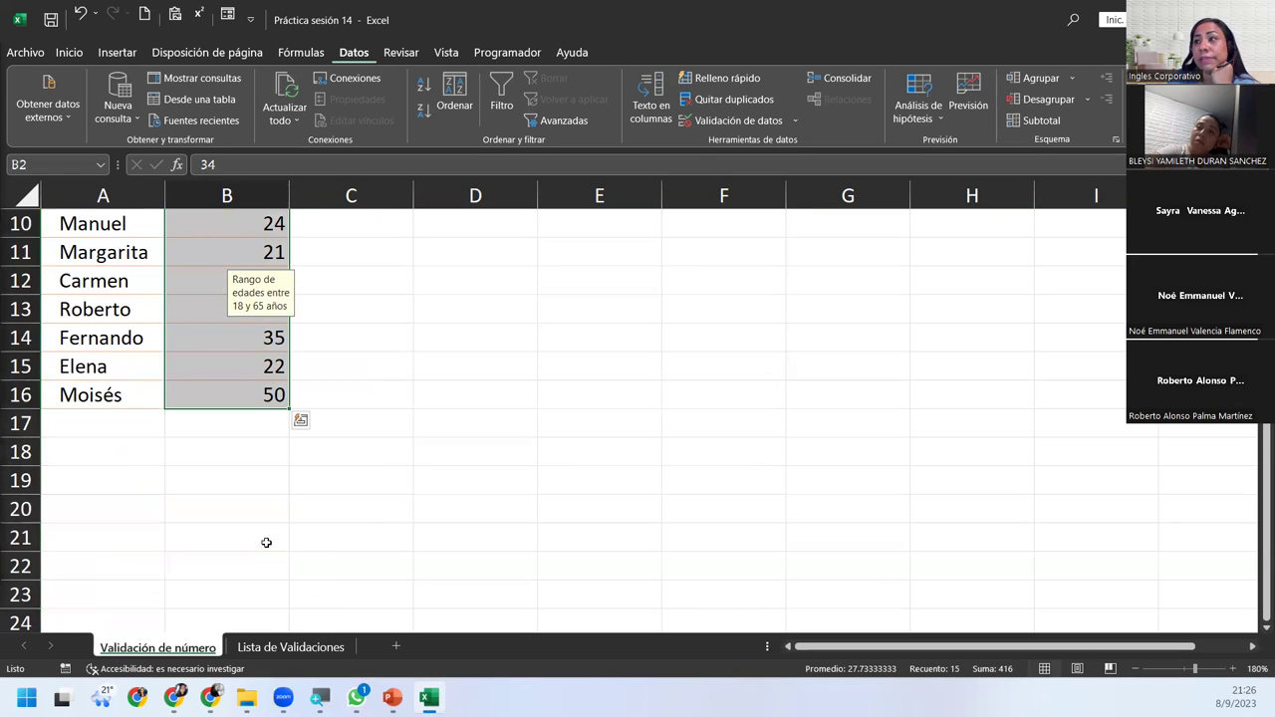
pyautogui.scroll(3, 267, 541)
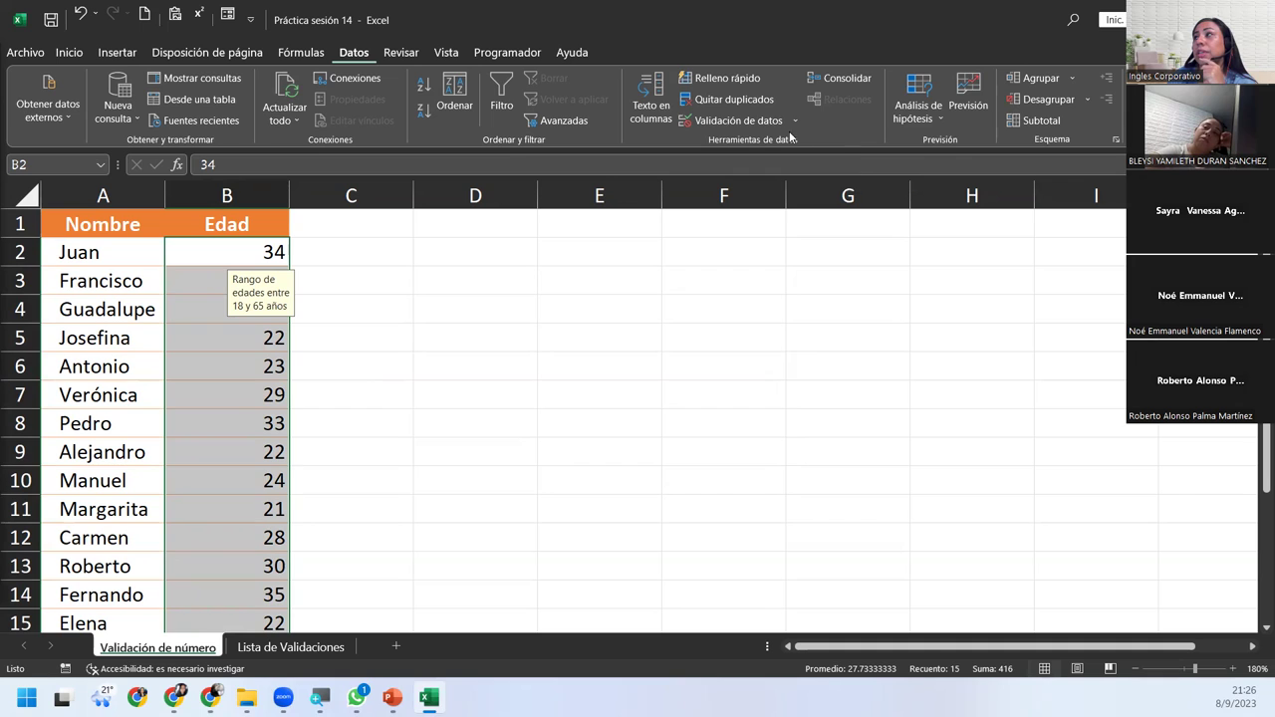
pyautogui.click(762, 120)
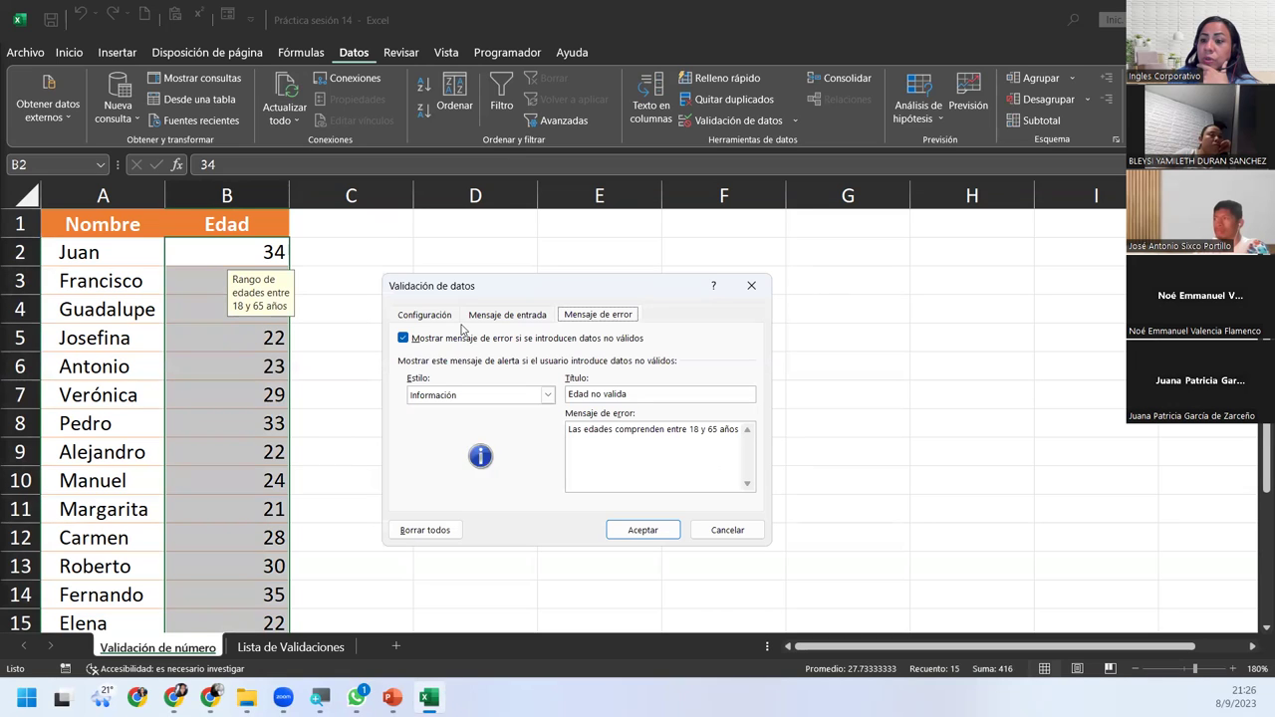
pyautogui.click(517, 397)
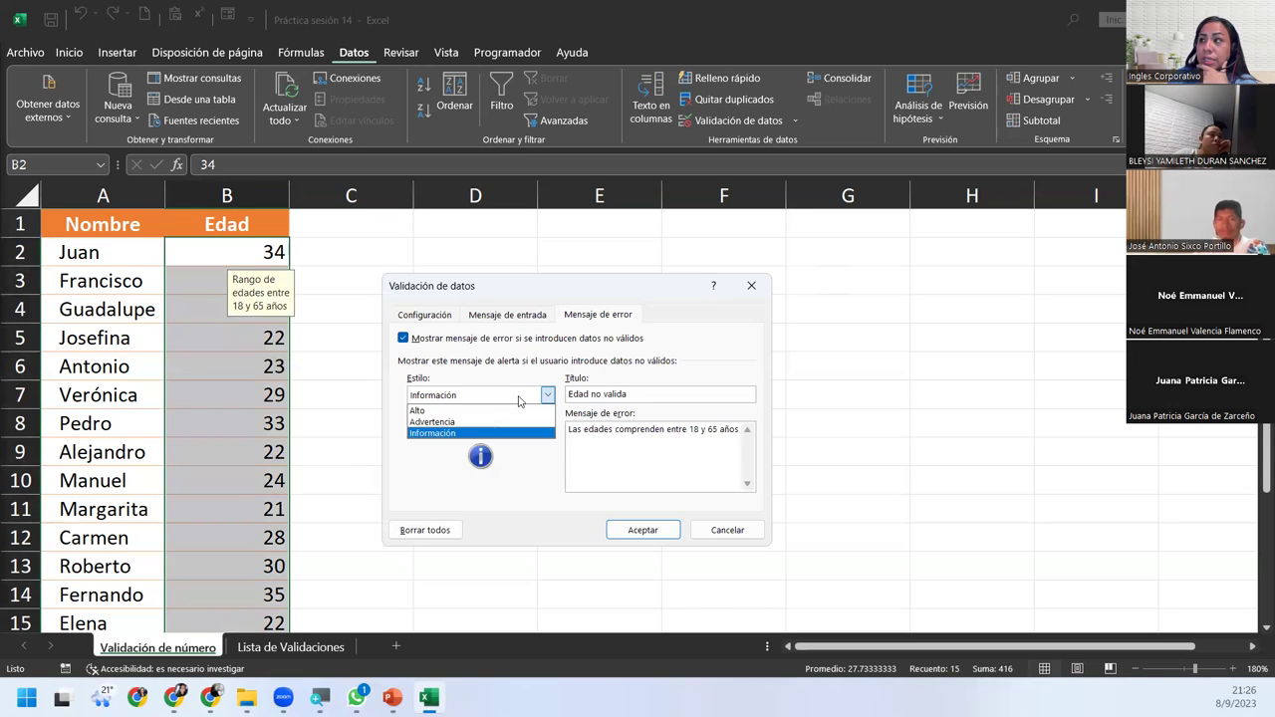
pyautogui.click(471, 423)
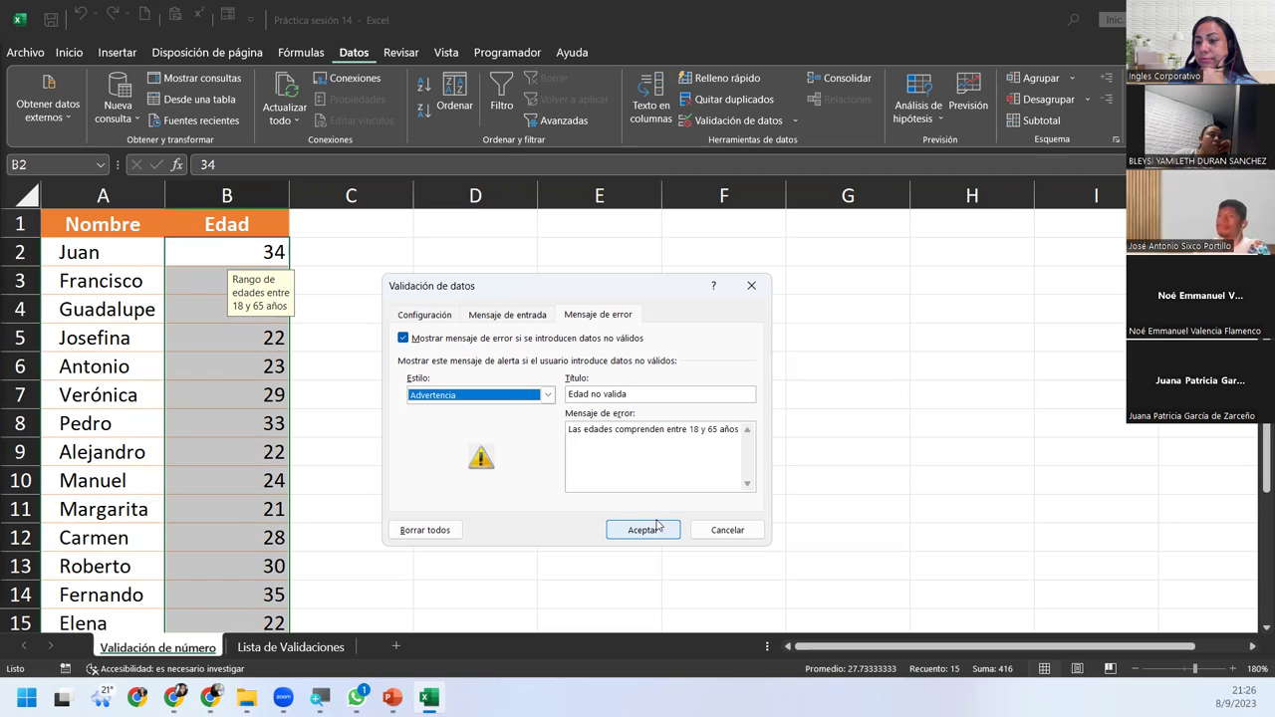
pyautogui.click(656, 526)
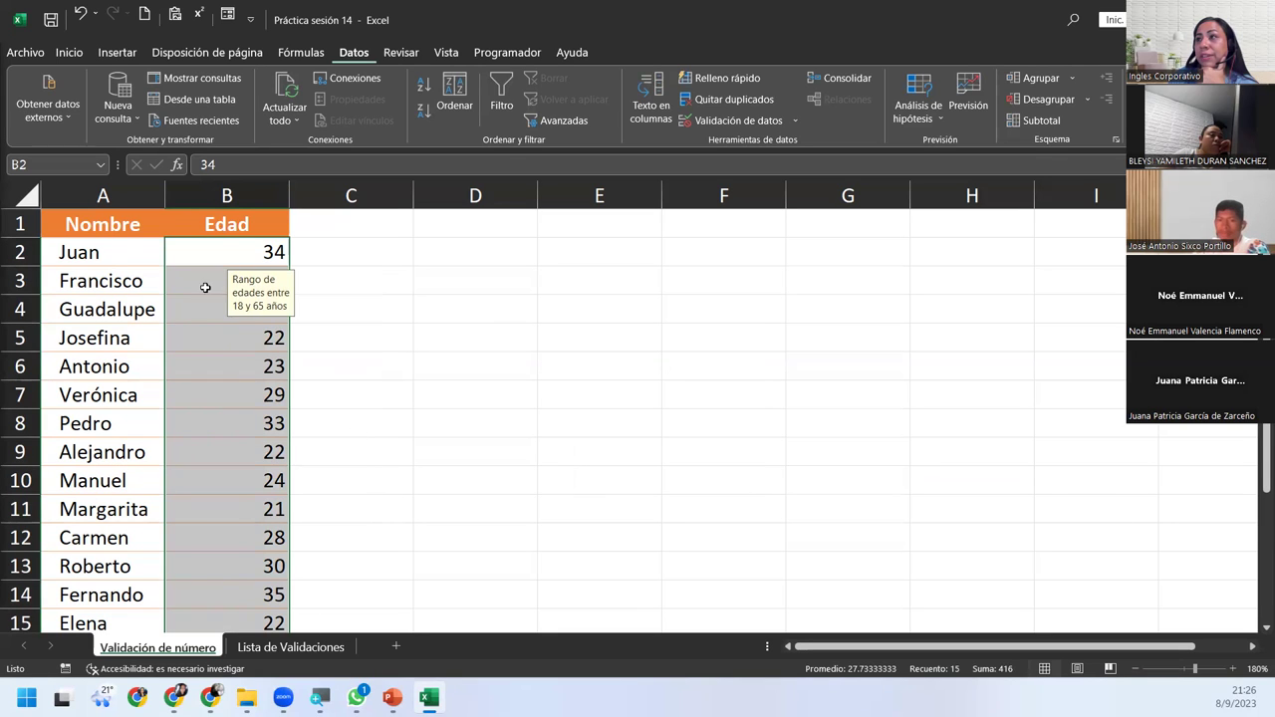
# Enter 17 in age cell B4, keep it past the warning with Sí, then reselect B2:B16.
pyautogui.click(185, 348)
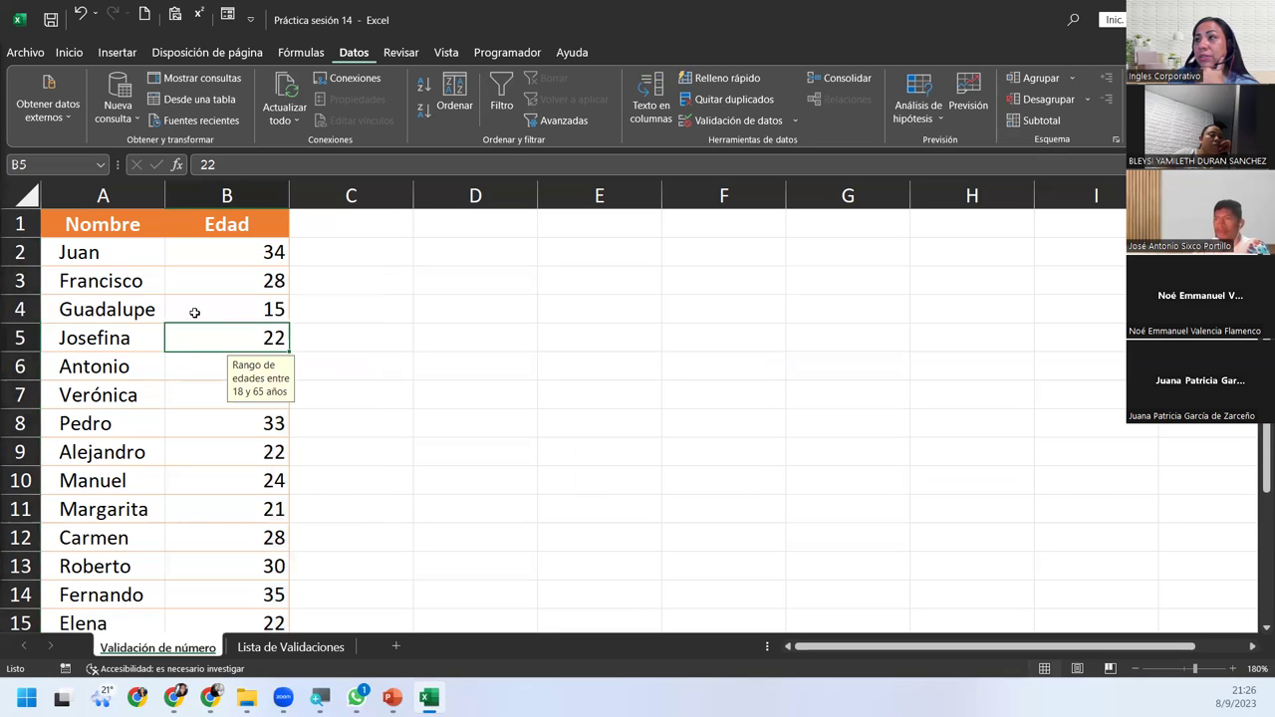
pyautogui.click(192, 311)
pyautogui.moveTo(356, 698)
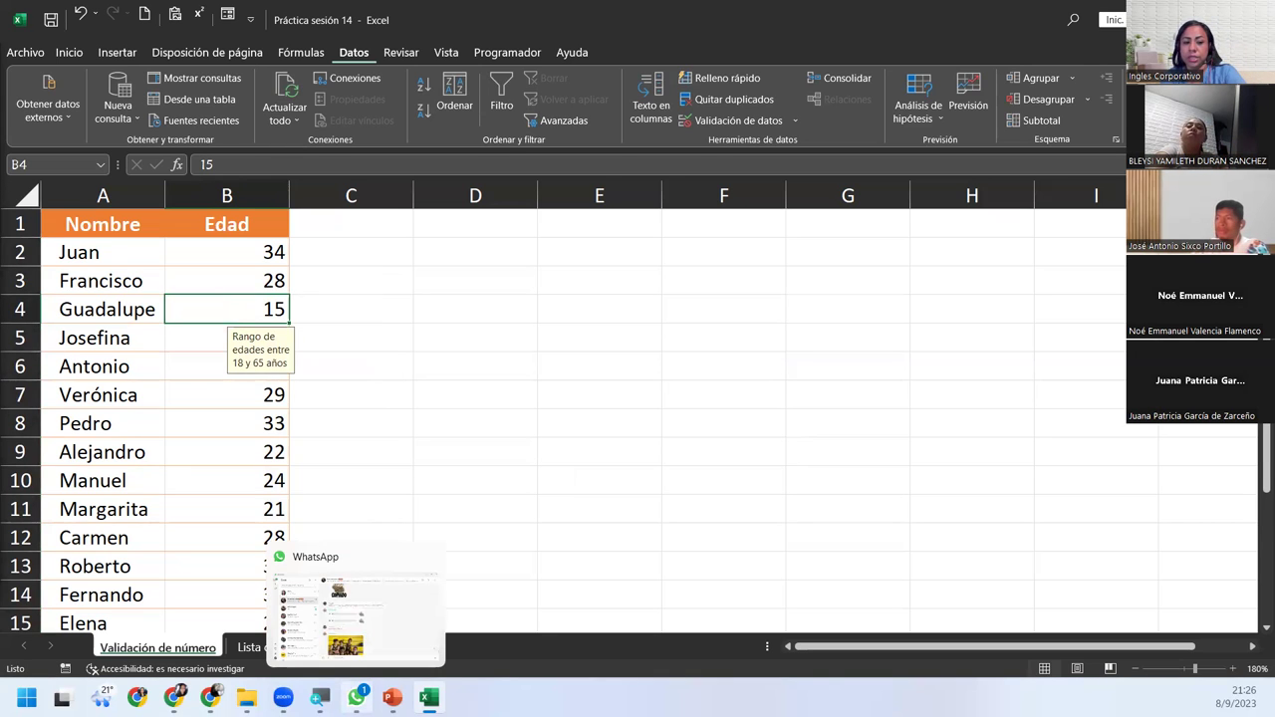
pyautogui.write('17')
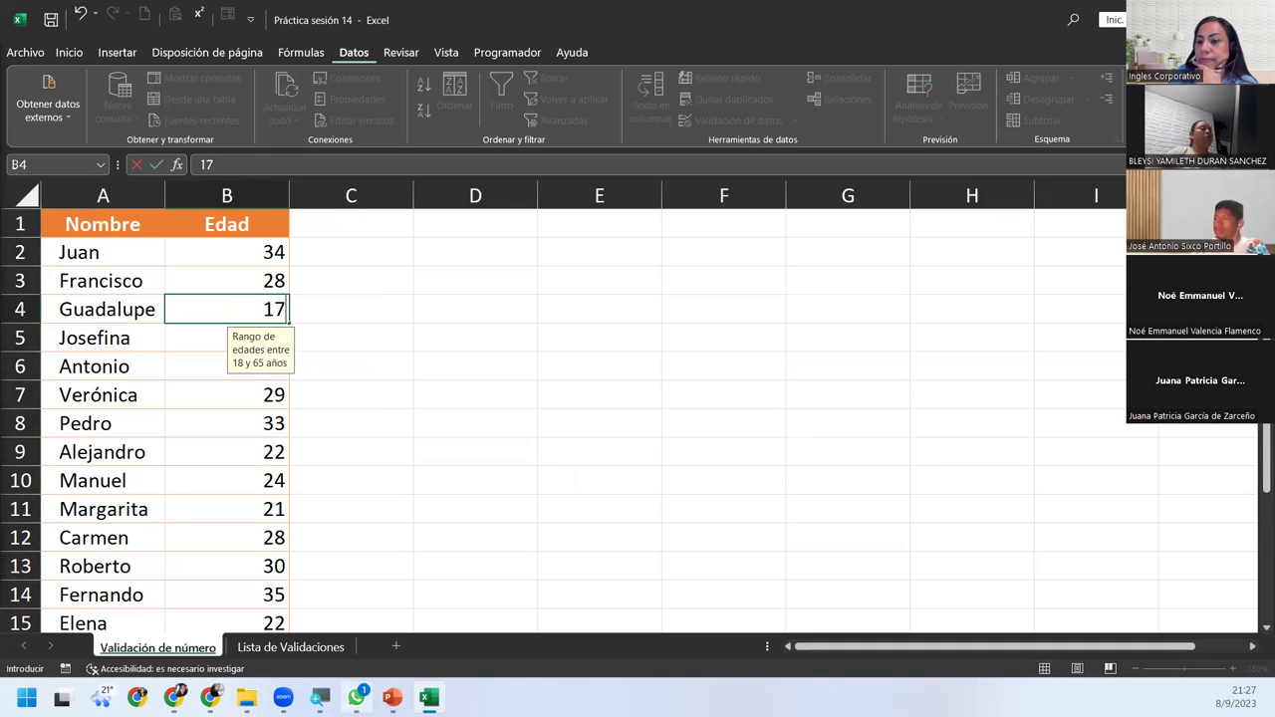
pyautogui.press('Return')
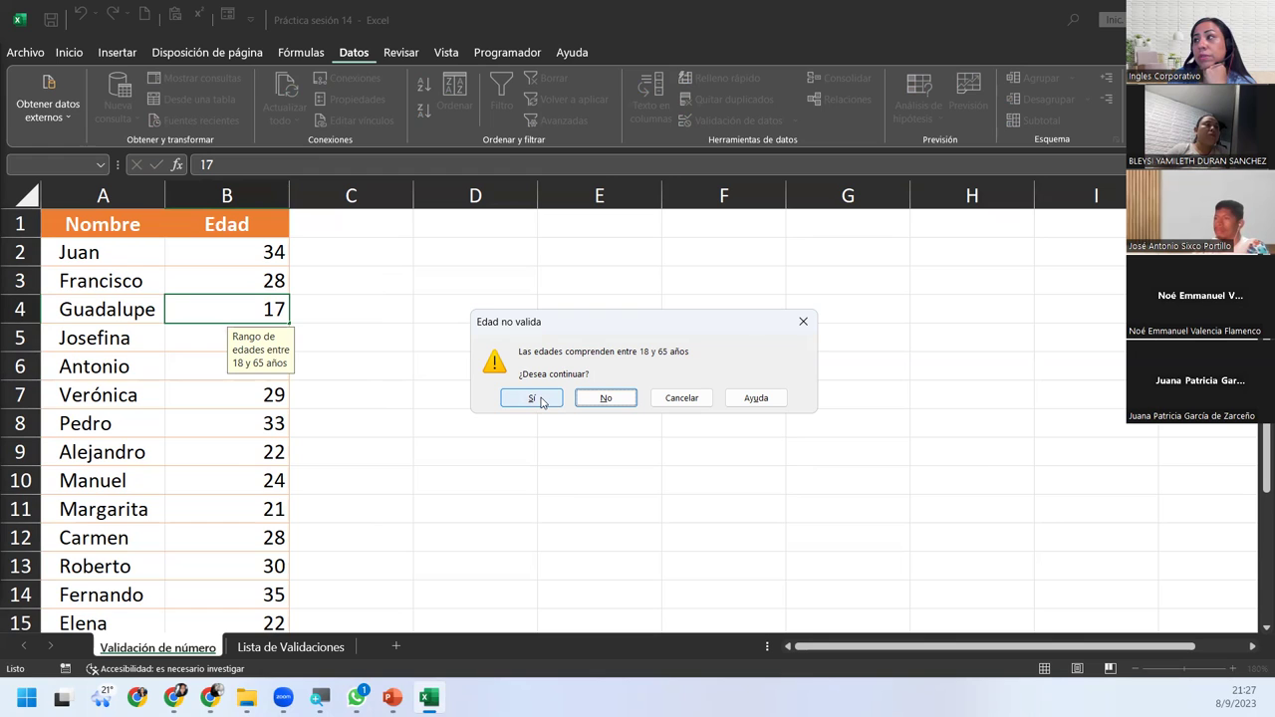
pyautogui.click(539, 399)
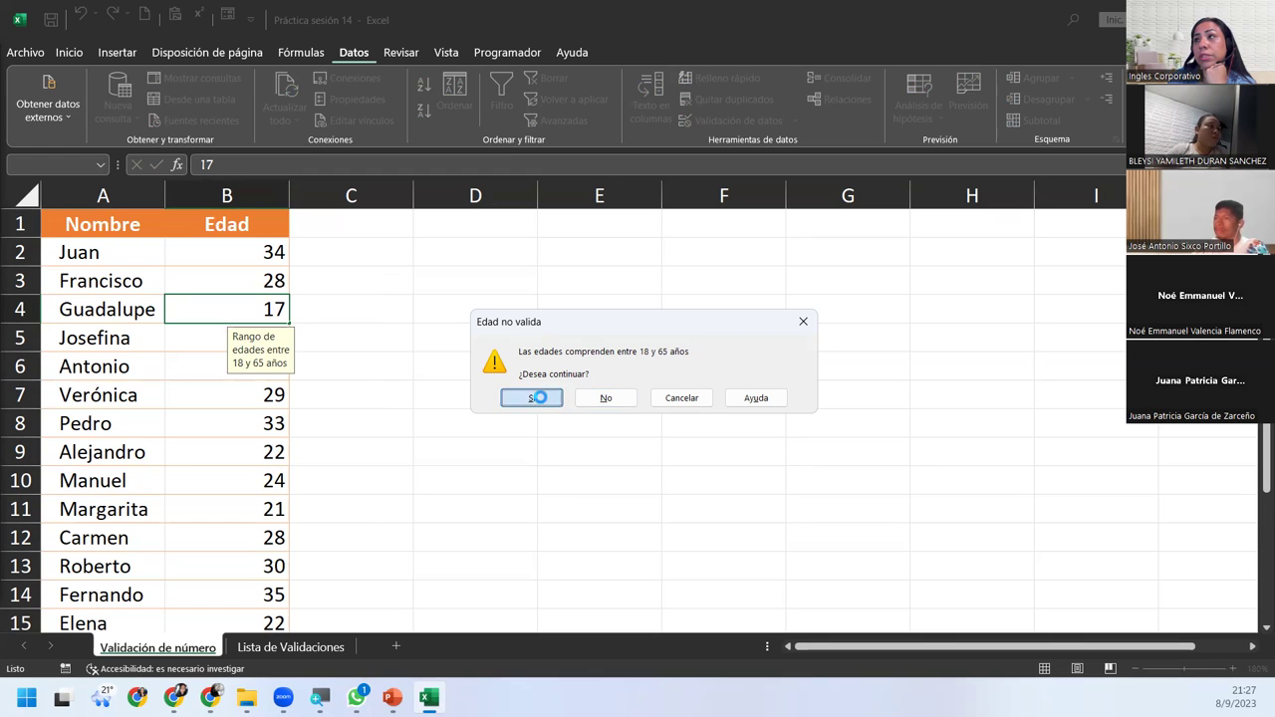
pyautogui.click(255, 309)
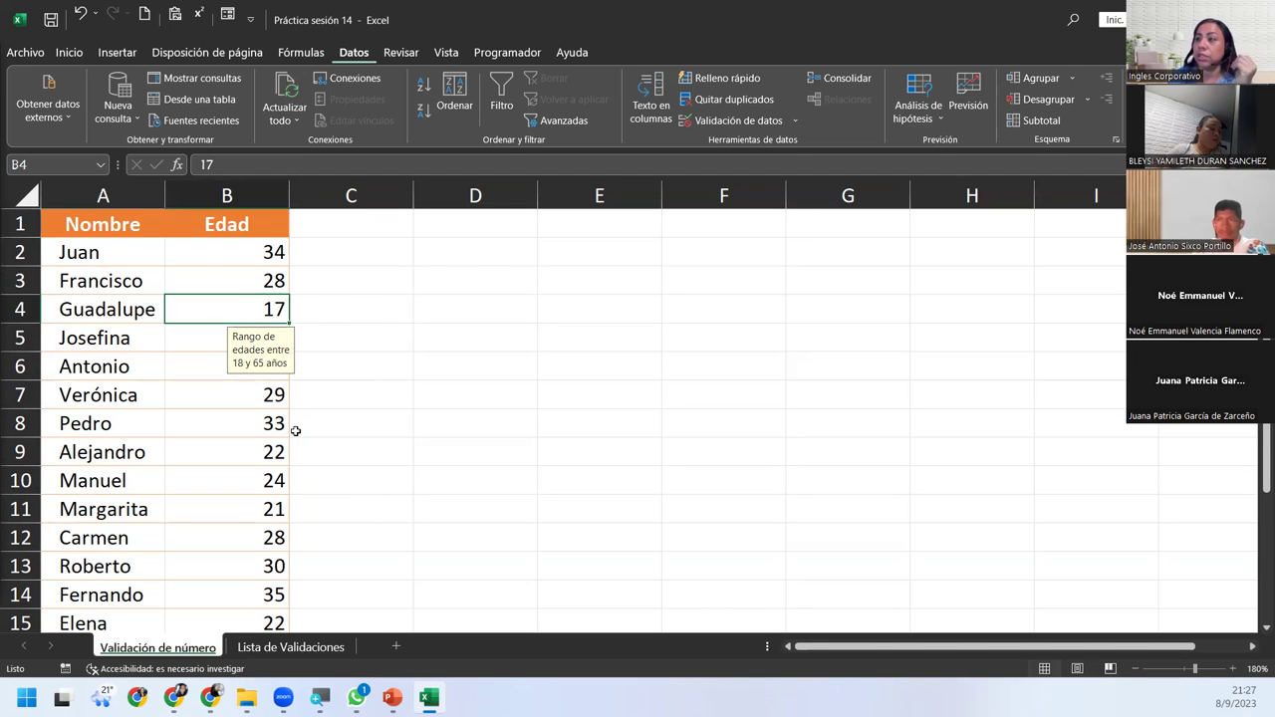
pyautogui.moveTo(202, 262); pyautogui.dragTo(199, 572)
pyautogui.scroll(1, 222, 555)
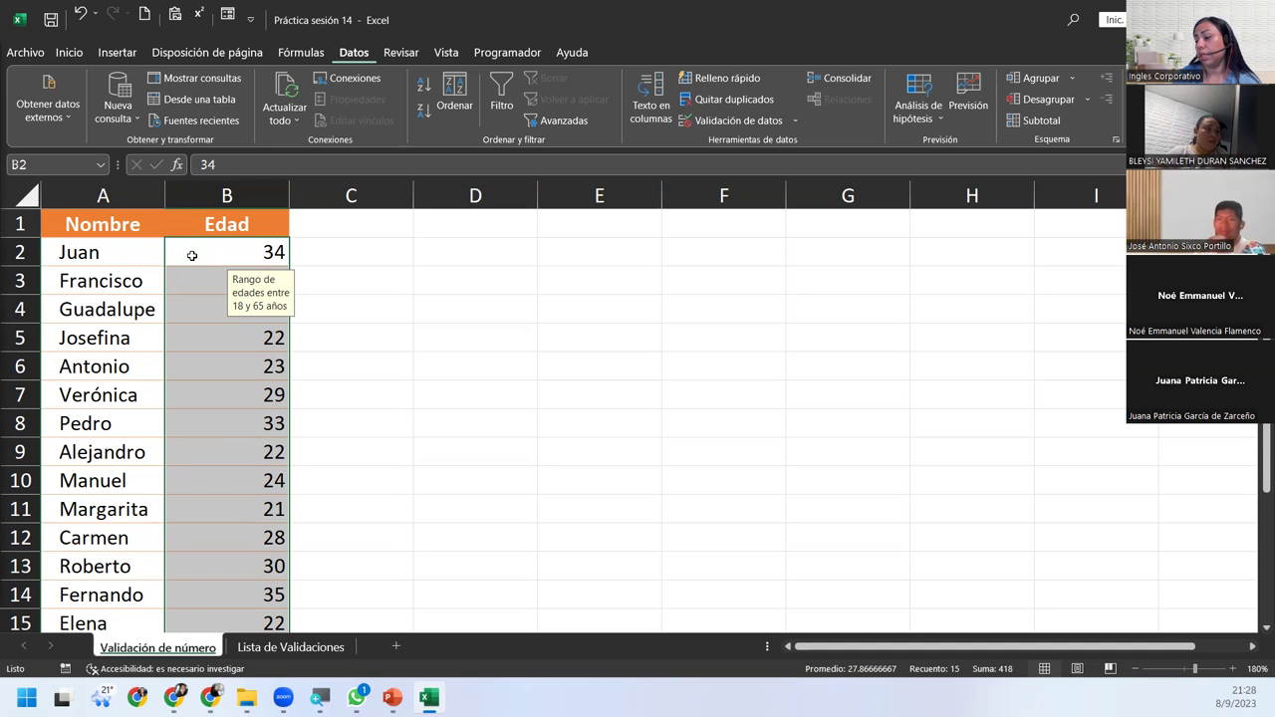
# Change the age validation's Mensaje de error style to Alto.
pyautogui.click(737, 123)
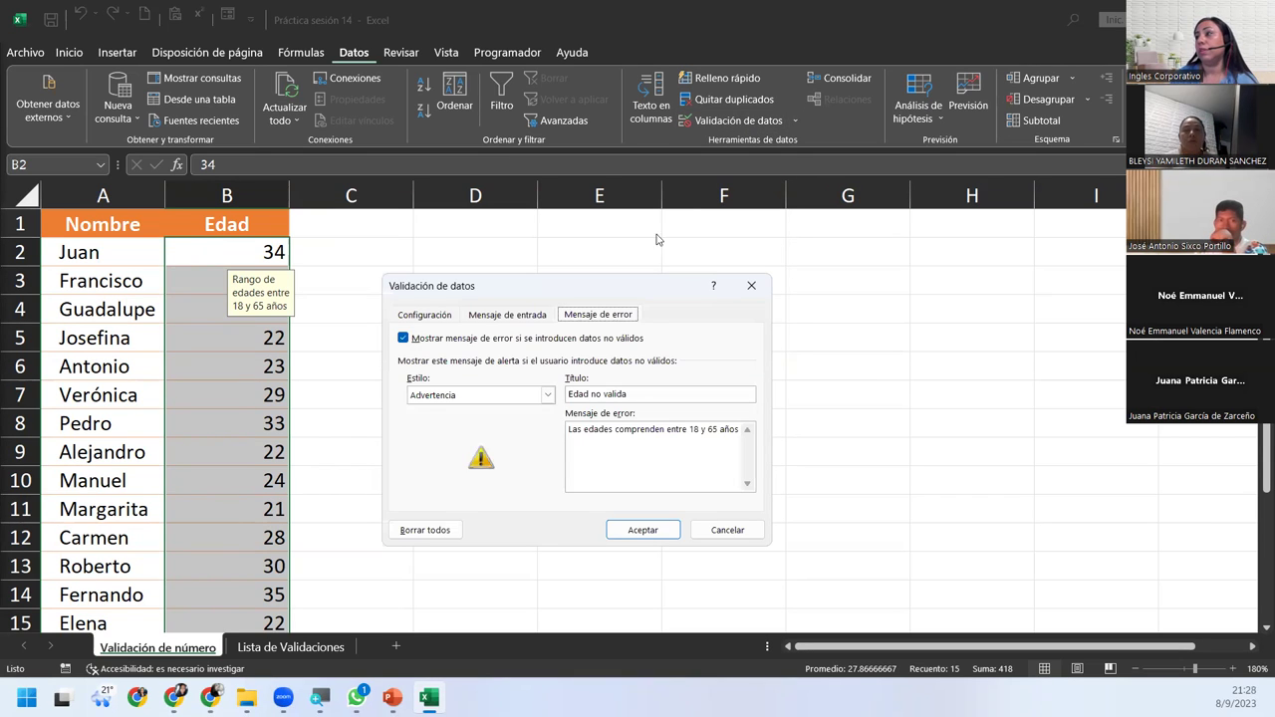
pyautogui.click(533, 397)
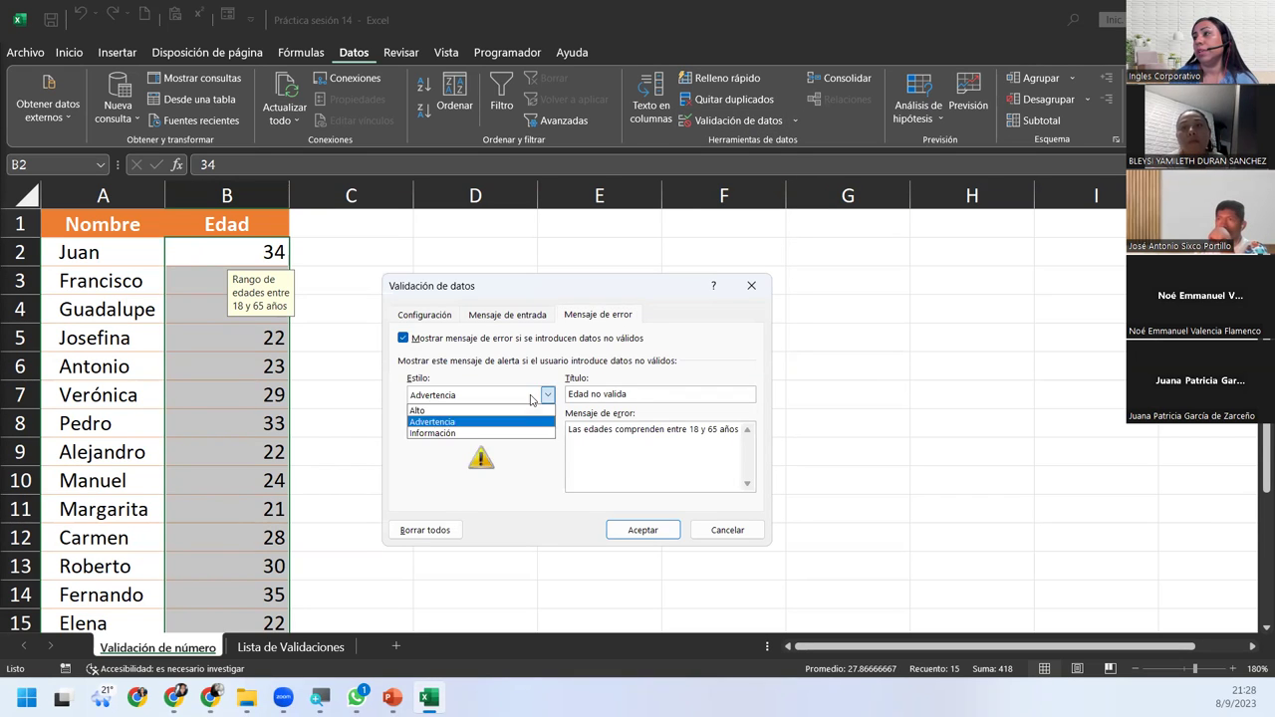
pyautogui.click(482, 411)
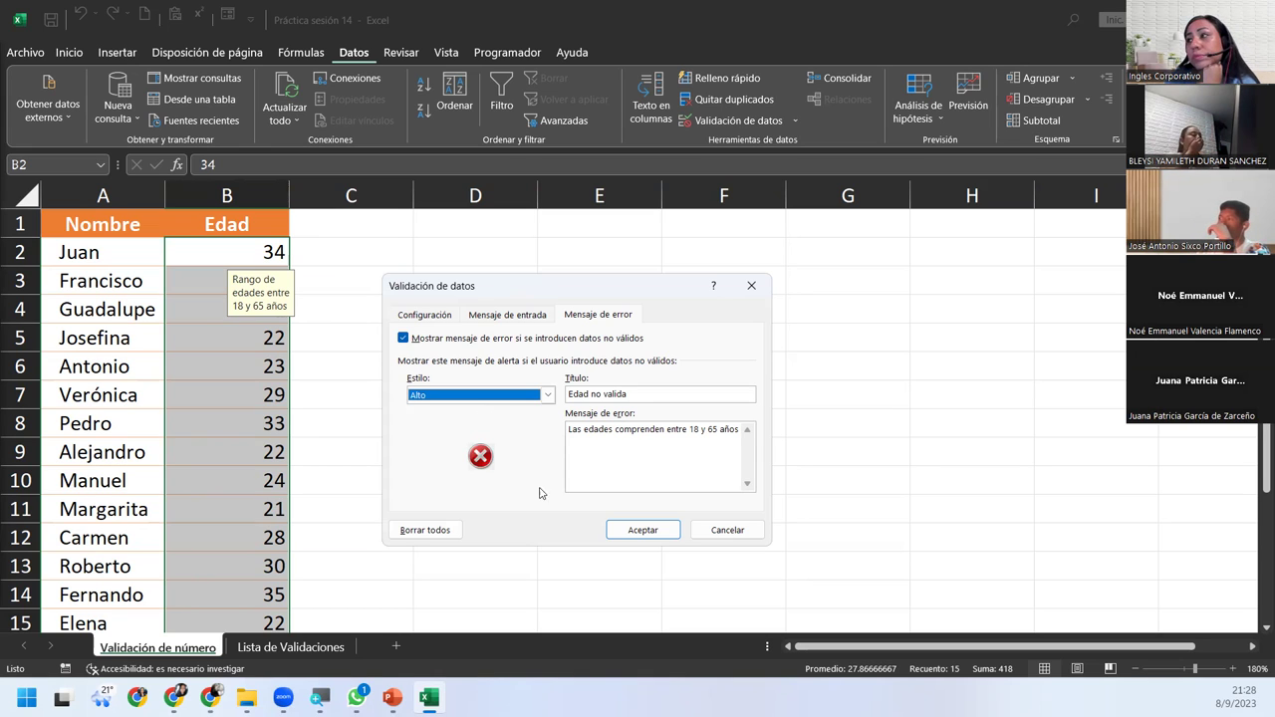
pyautogui.click(639, 538)
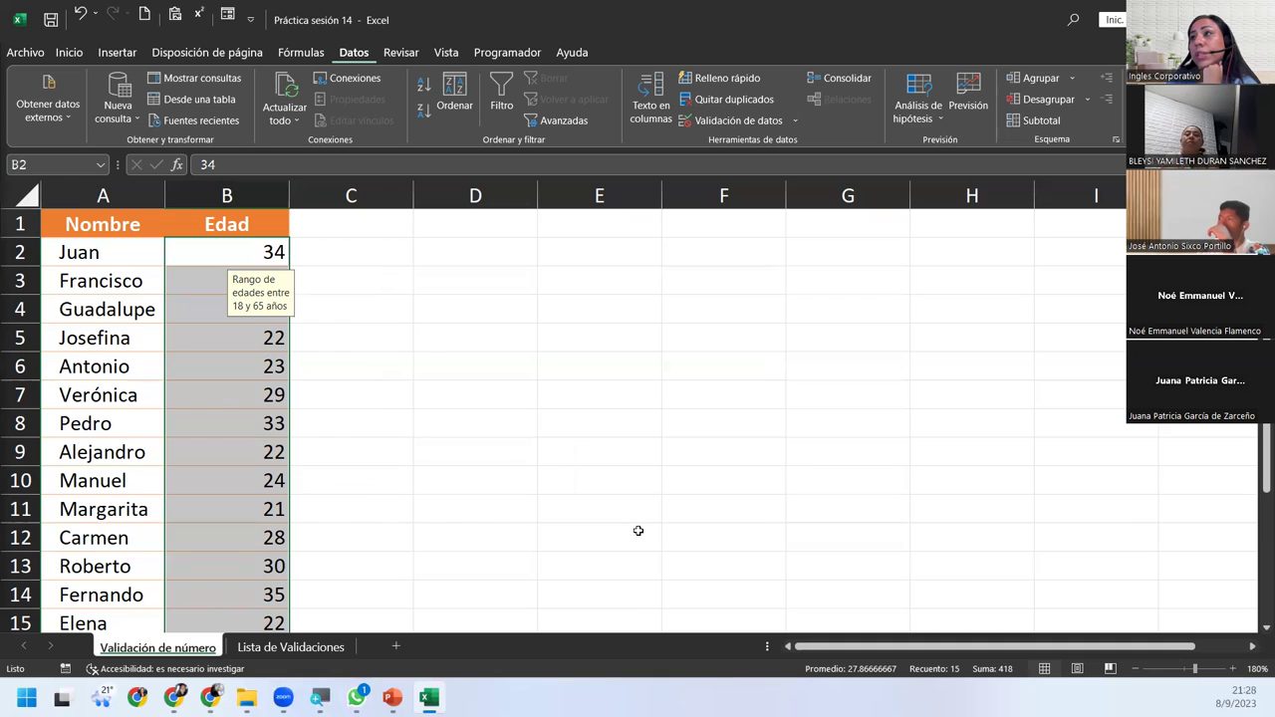
# Test the stop alert by entering 10 in B12, then retry and commit 34 instead.
pyautogui.click(261, 338)
pyautogui.click(239, 529)
pyautogui.scroll(-1, 239, 529)
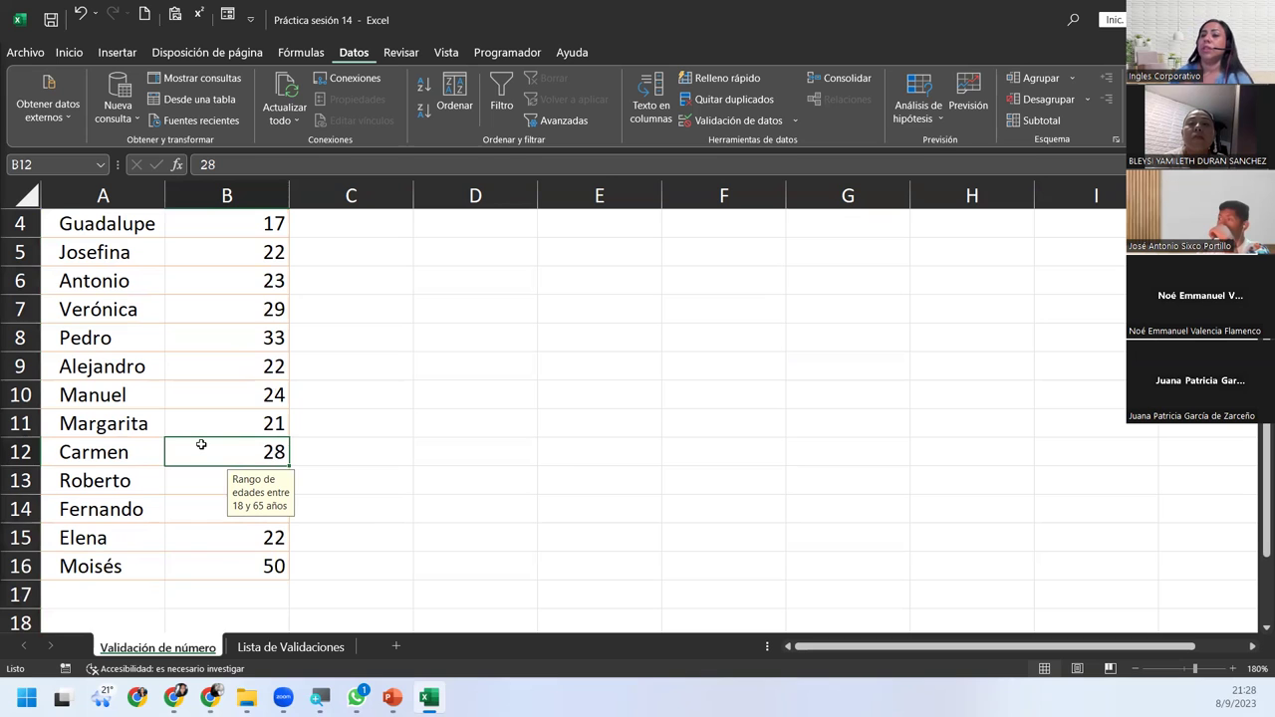
pyautogui.write('10')
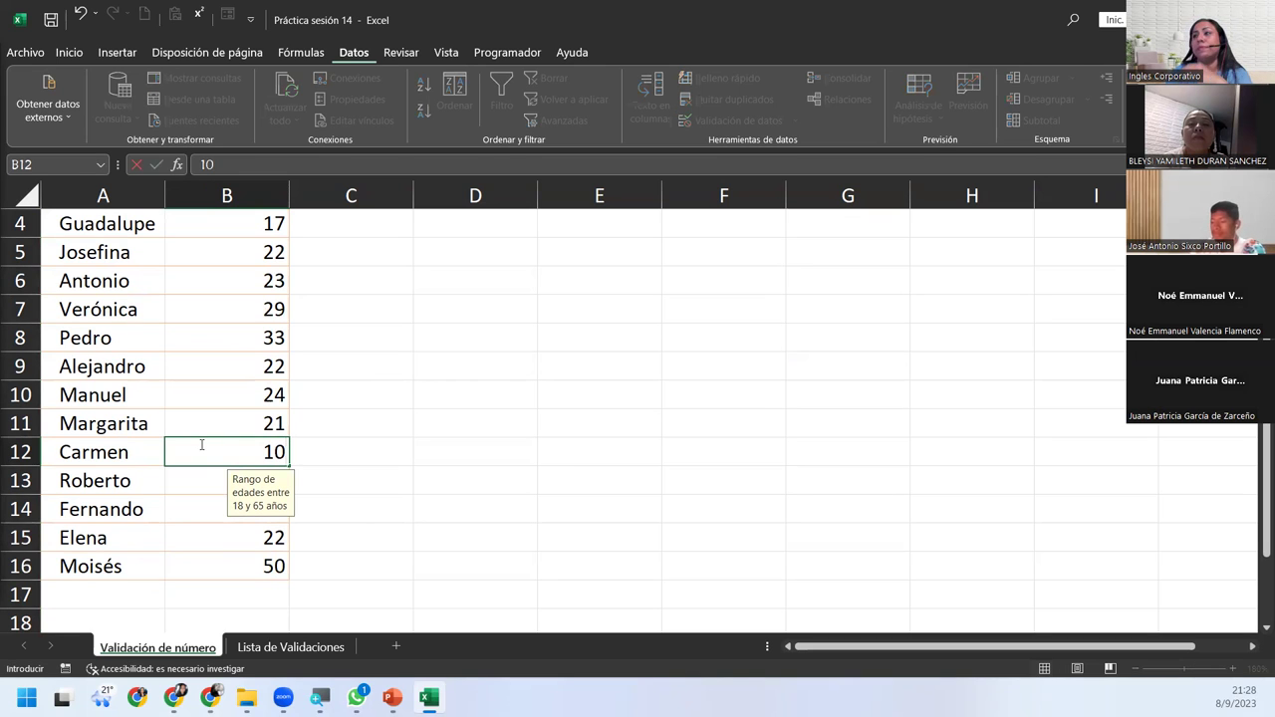
pyautogui.press('Return')
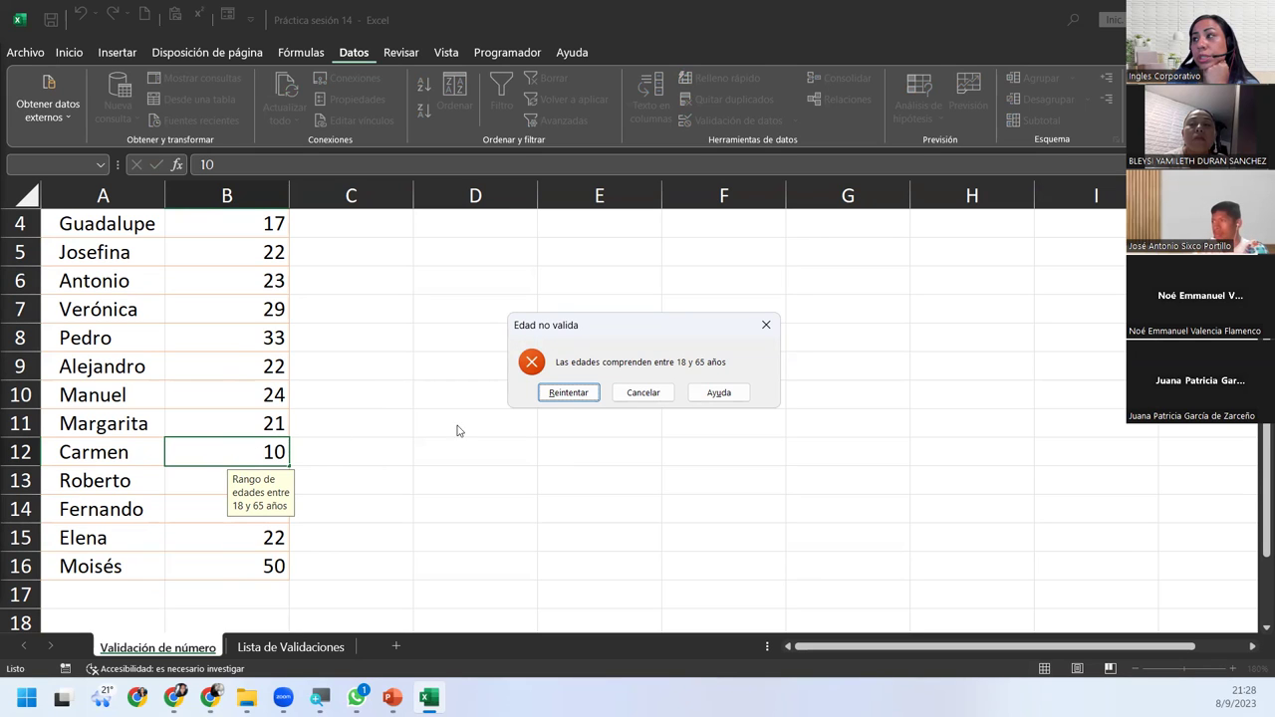
pyautogui.click(567, 392)
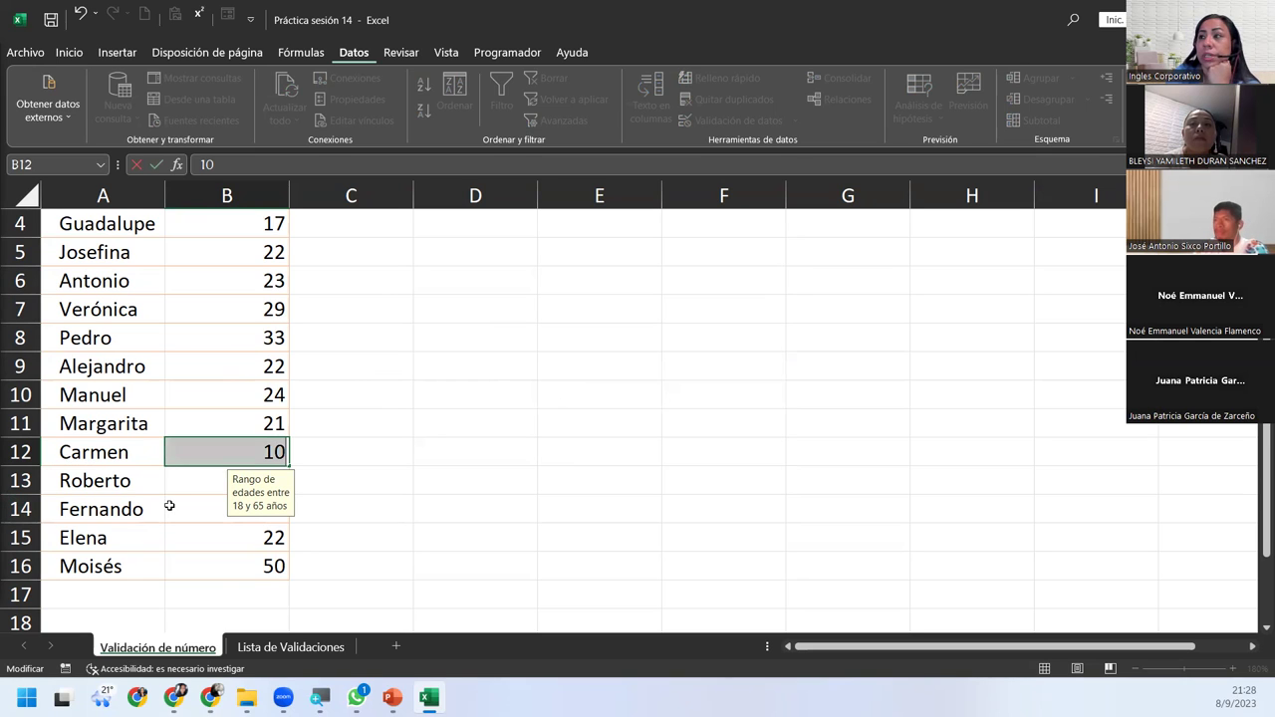
pyautogui.press('BackSpace')
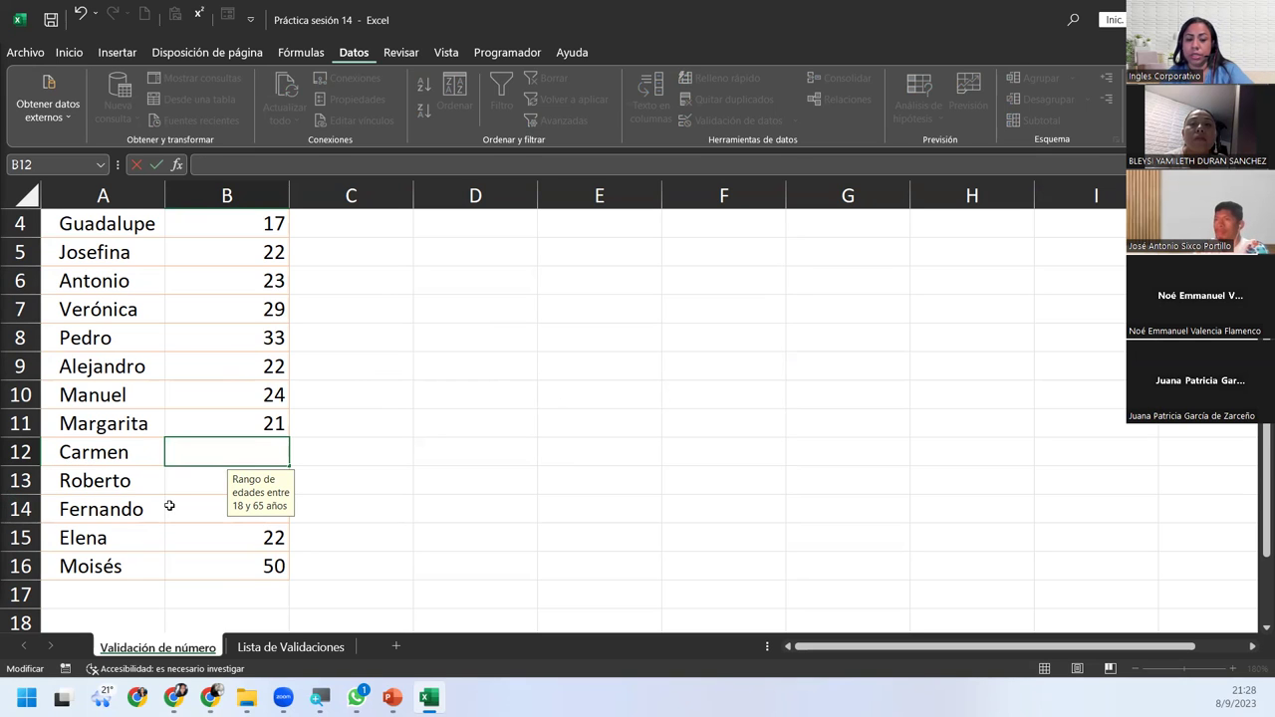
pyautogui.write('345')
pyautogui.press('BackSpace')
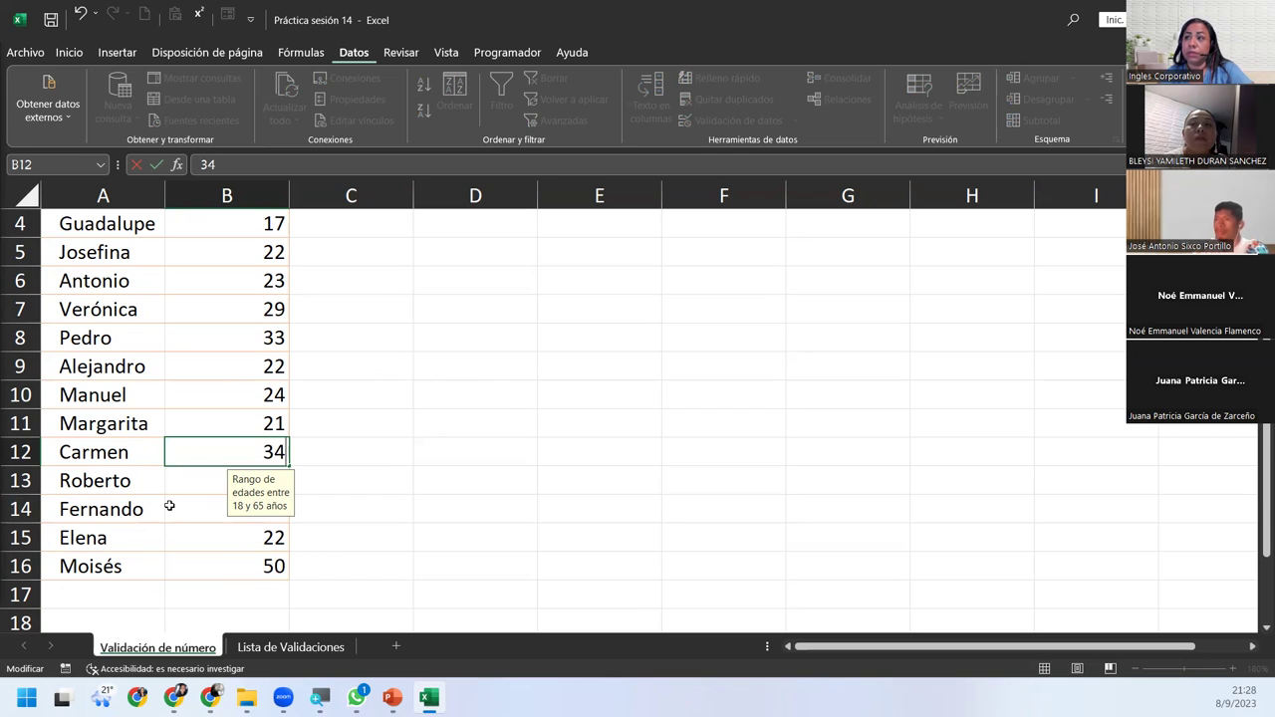
pyautogui.press('Return')
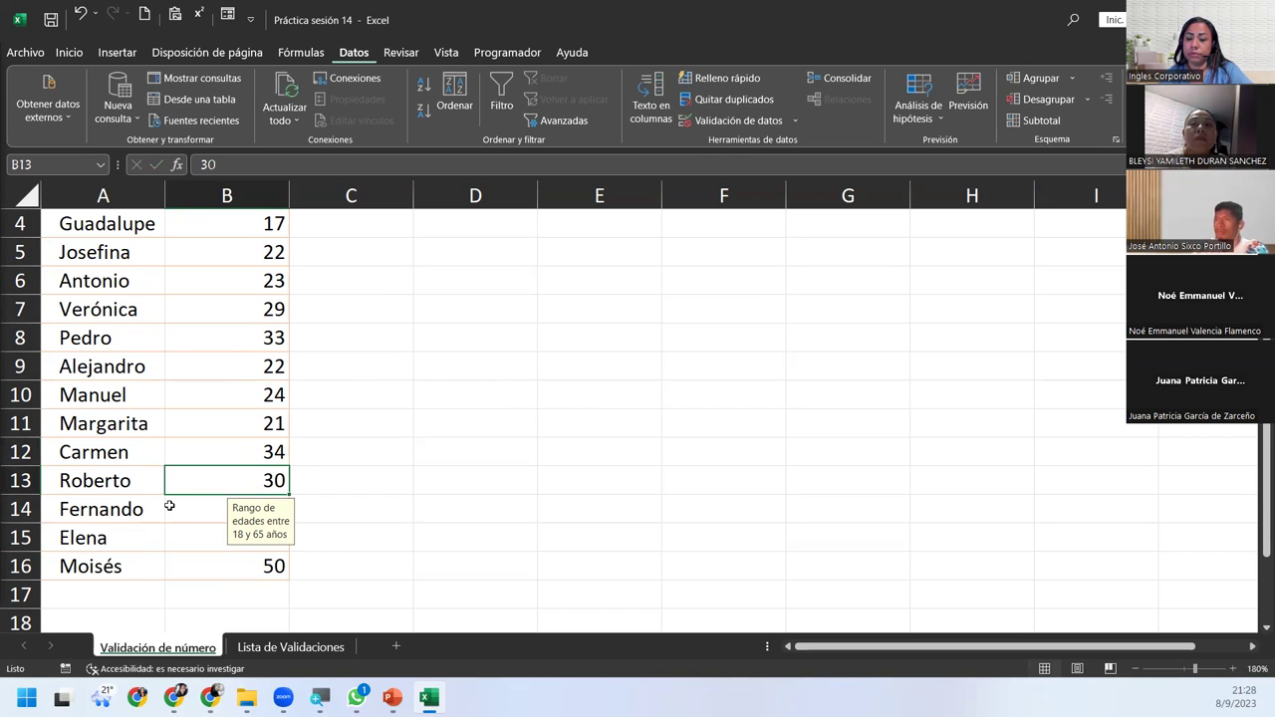
# Enter the out-of-range age 84 in B12, retry after rejection, and correct it to 48.
pyautogui.press('Up')
pyautogui.write('8')
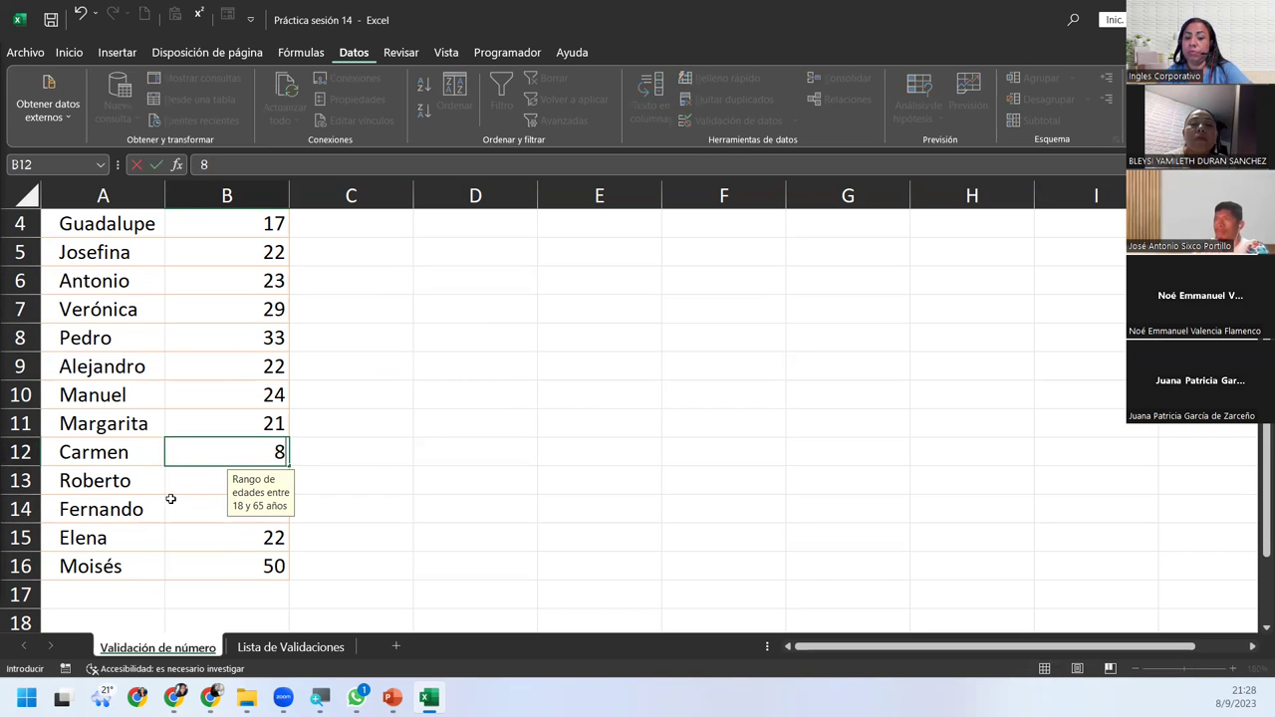
pyautogui.write('4')
pyautogui.press('Return')
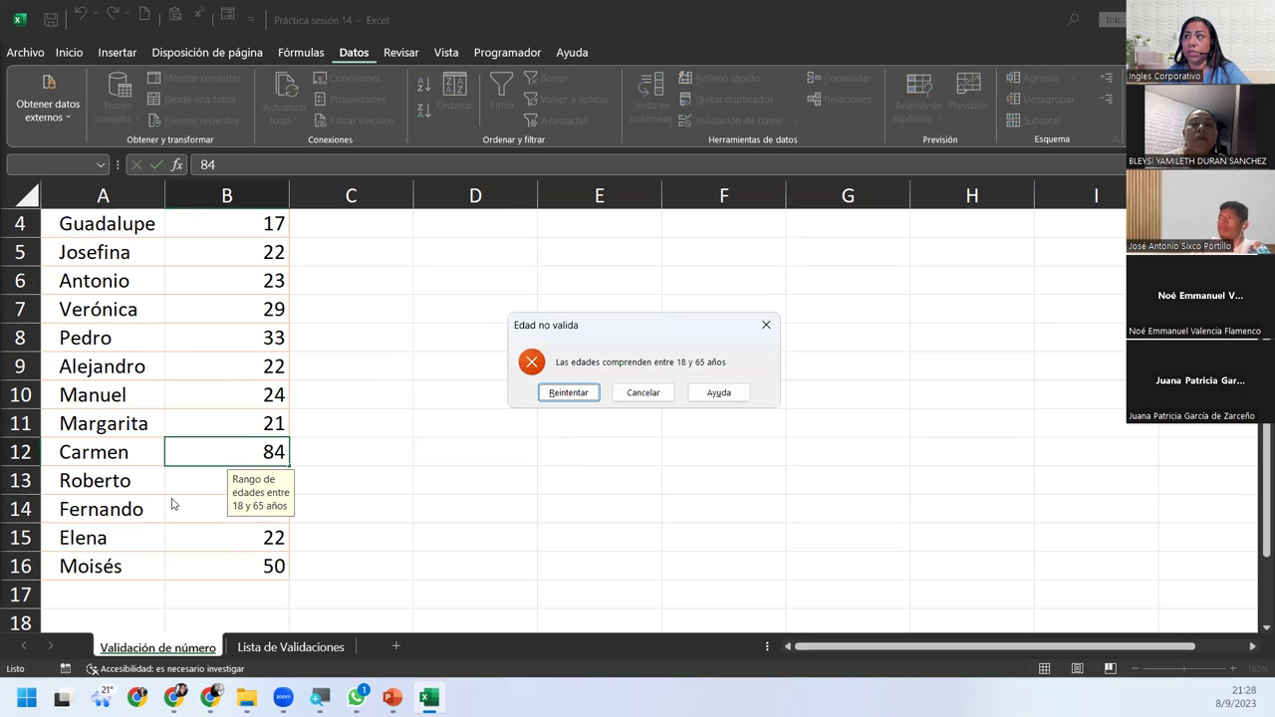
pyautogui.press('Return')
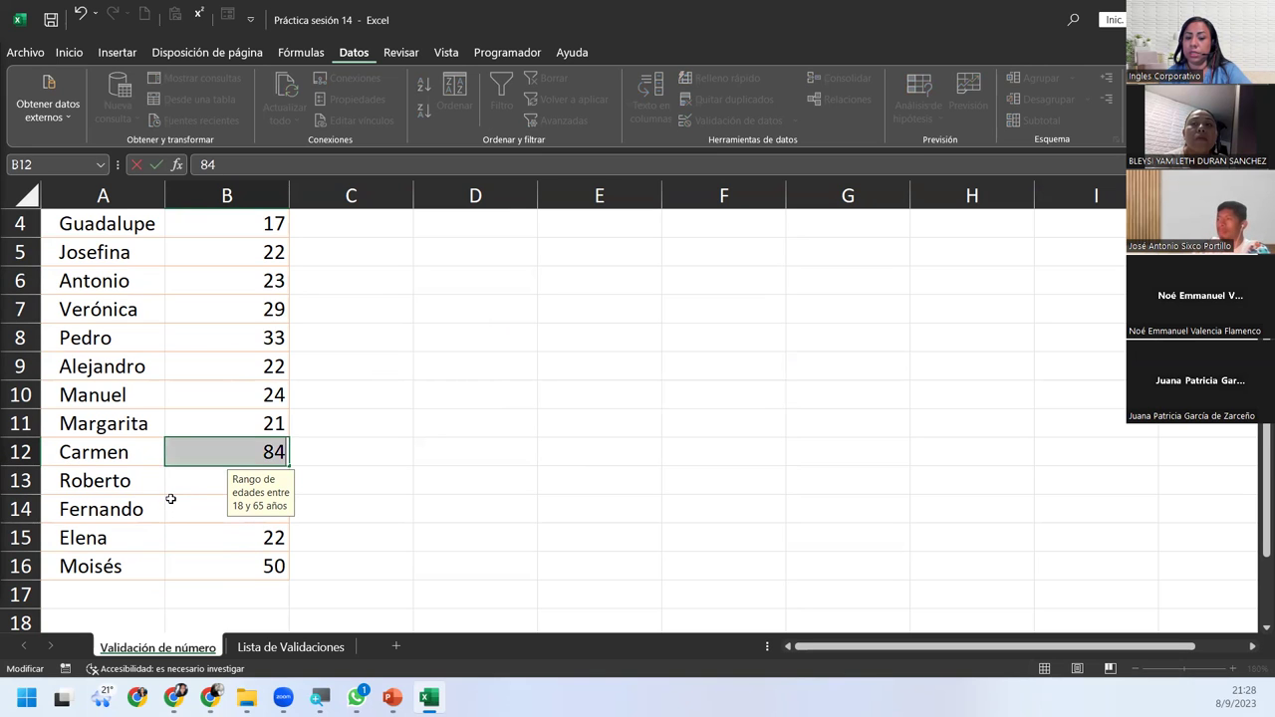
pyautogui.write('48')
pyautogui.press('Return')
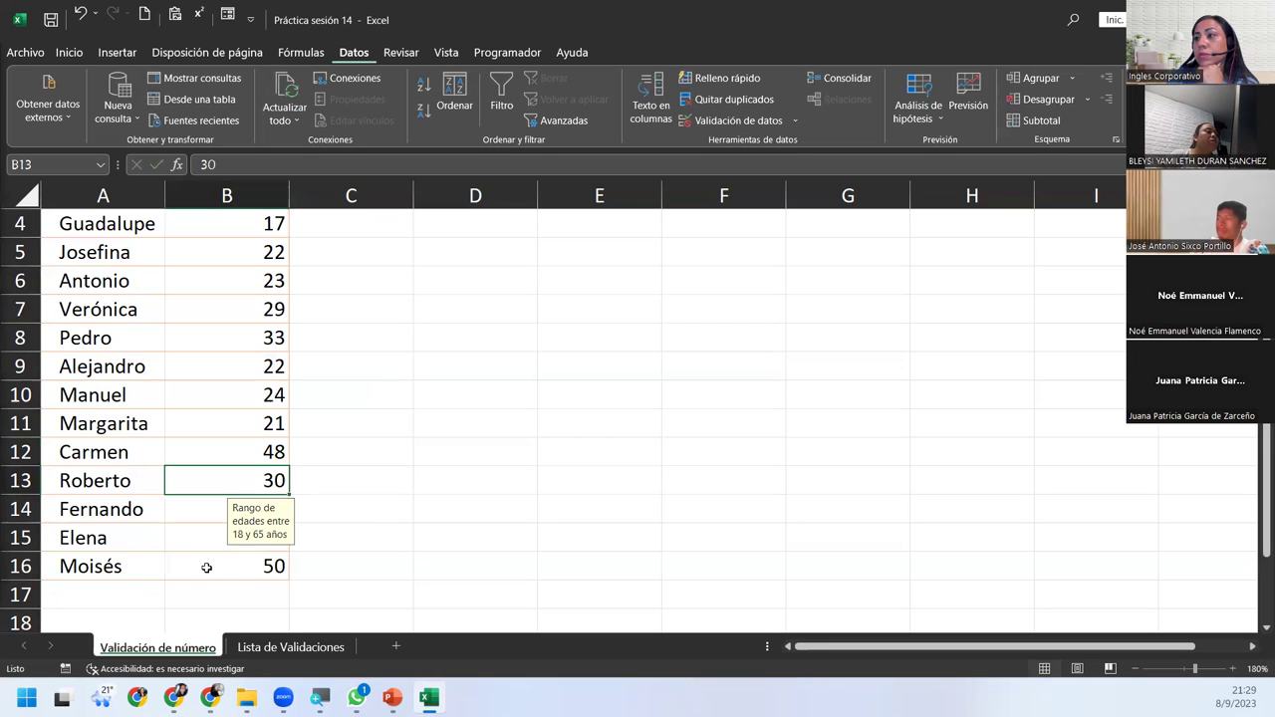
# Add ages 35 and 22 in B14 and B15, then select B2:B16.
pyautogui.press('Down')
pyautogui.write('35')
pyautogui.press('Return')
pyautogui.write('22')
pyautogui.press('Return')
pyautogui.moveTo(227, 566); pyautogui.dragTo(278, 249)
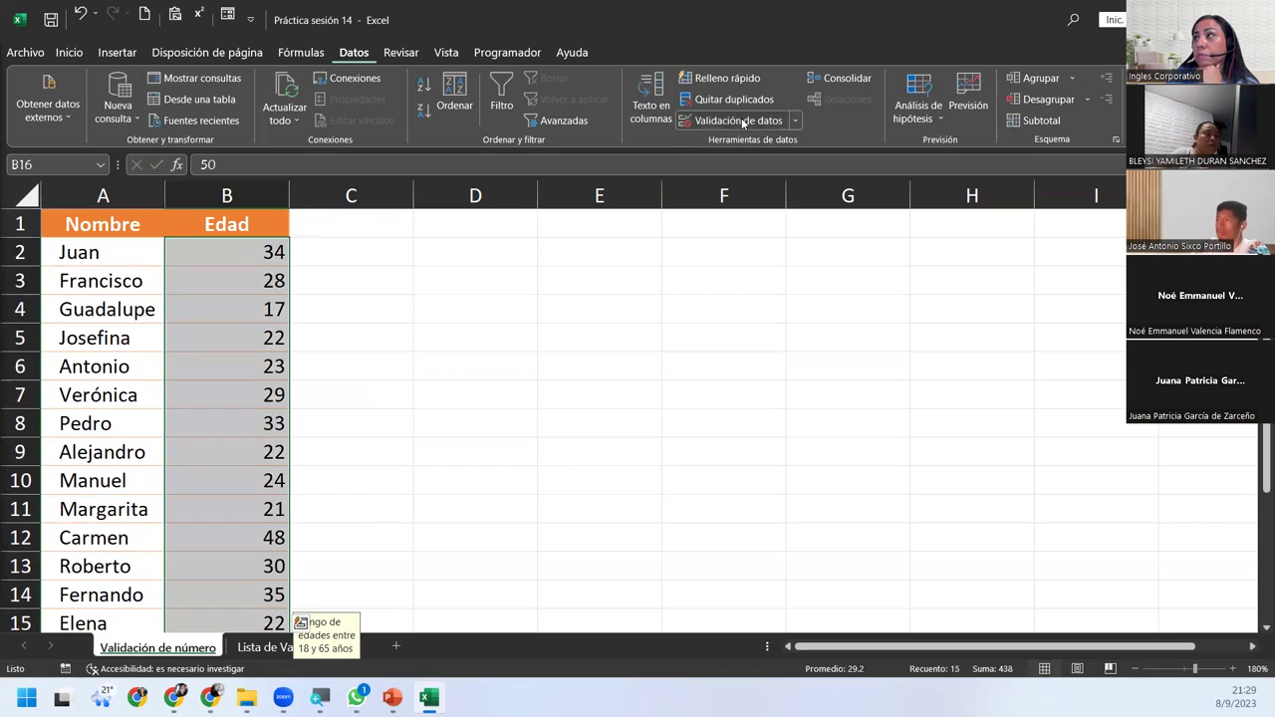
pyautogui.click(736, 120)
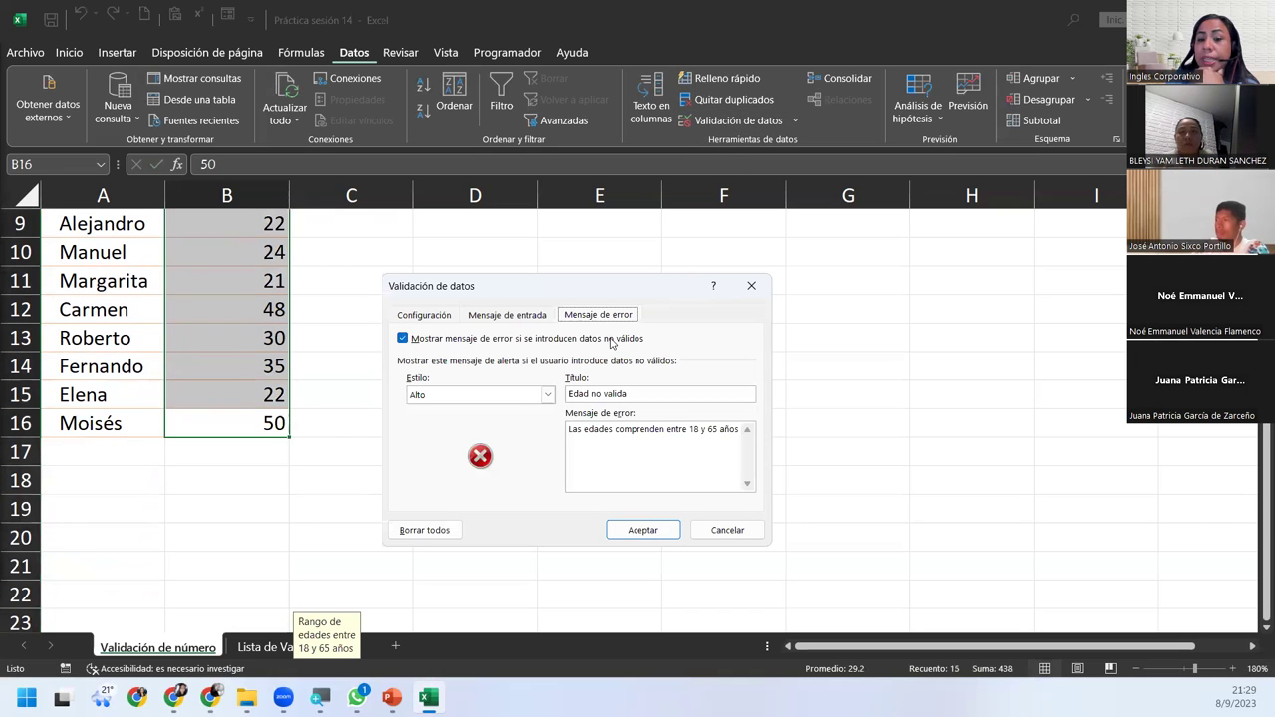
pyautogui.click(528, 399)
pyautogui.click(528, 404)
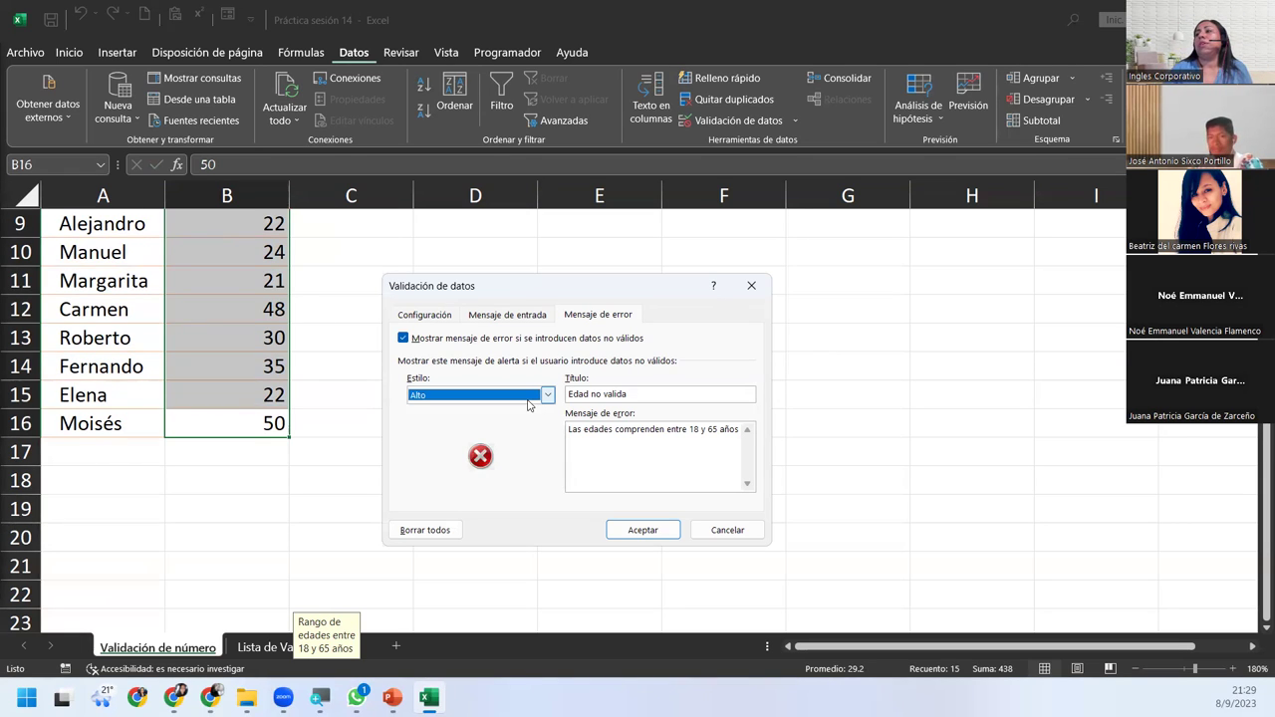
pyautogui.click(645, 530)
pyautogui.scroll(3, 369, 520)
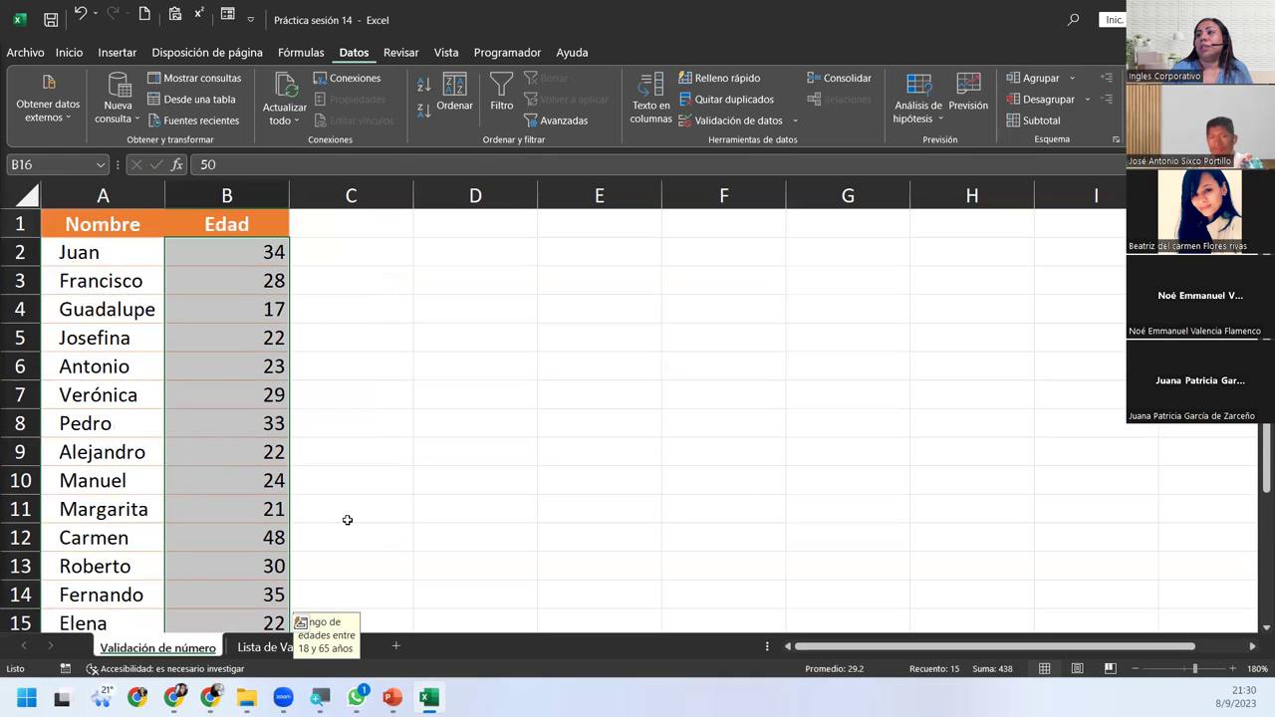
# Check the input message on several age cells, then go to the Lista de Validaciones sheet.
pyautogui.click(261, 431)
pyautogui.click(215, 307)
pyautogui.click(214, 282)
pyautogui.click(216, 250)
pyautogui.click(227, 368)
pyautogui.click(221, 507)
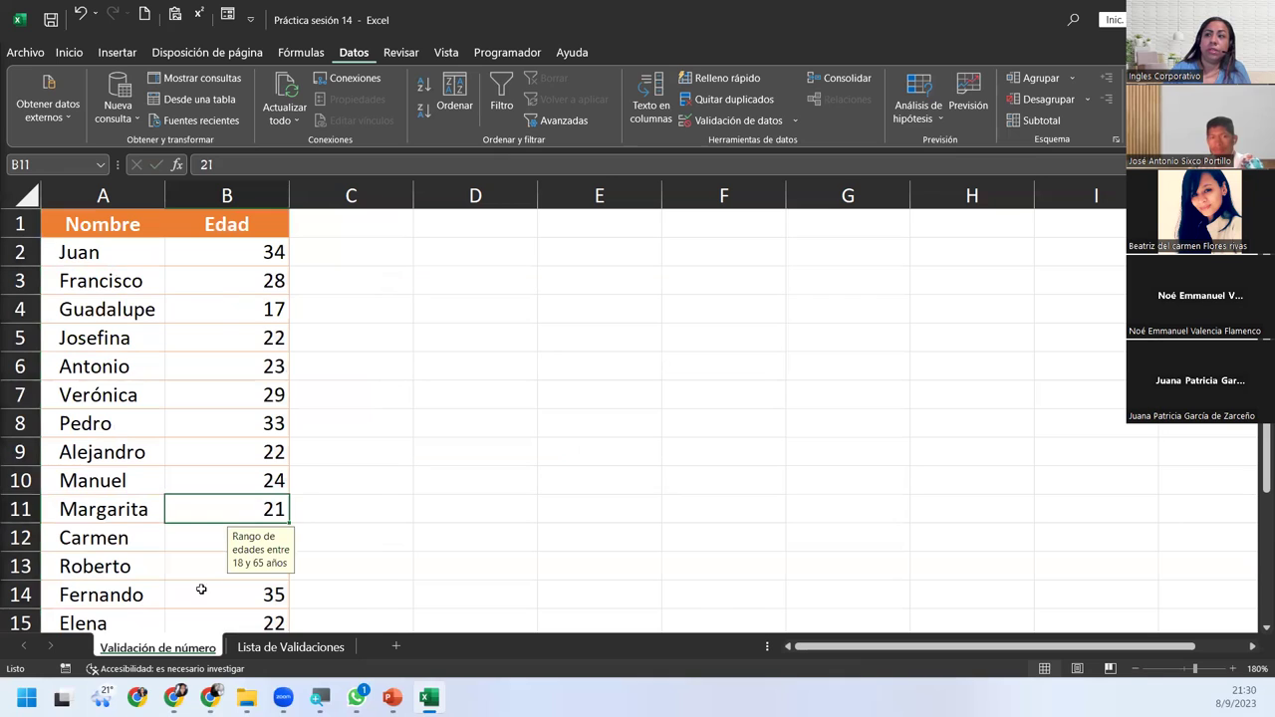
pyautogui.click(199, 593)
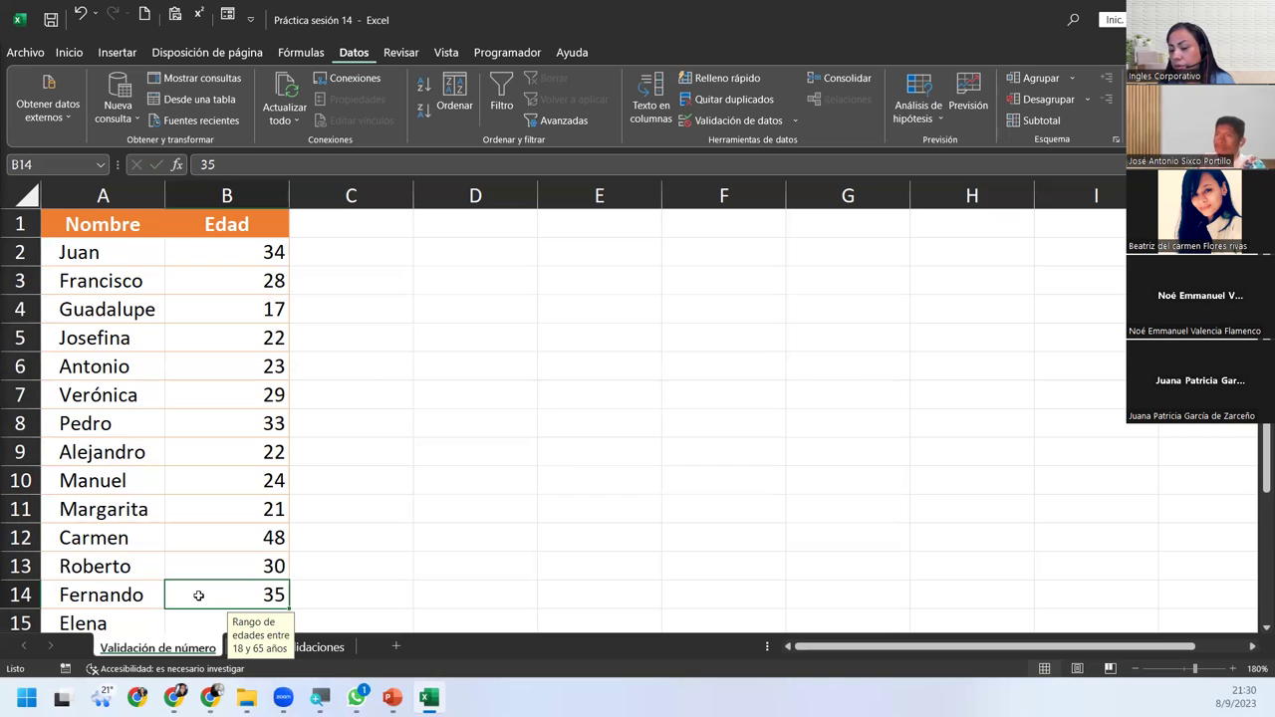
pyautogui.click(326, 644)
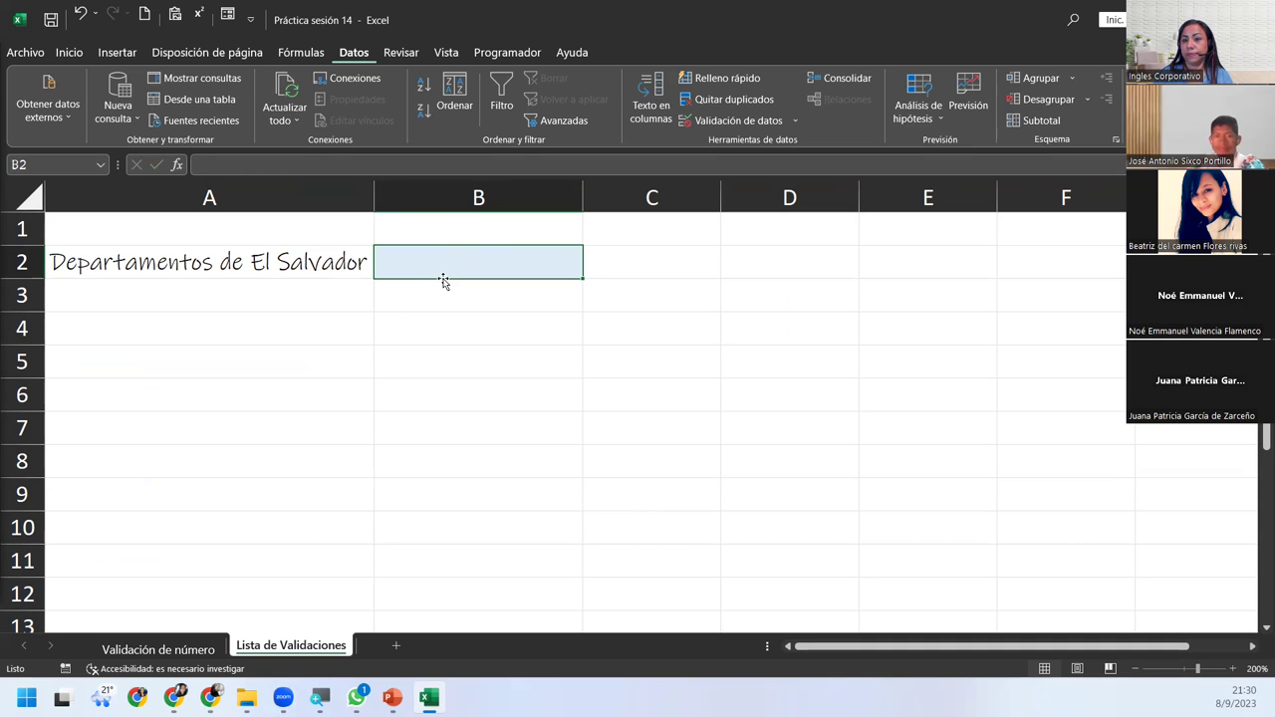
# Add a new sheet and fill B3:B16 with the 14 departments, starting from Ahuachapan.
pyautogui.click(391, 648)
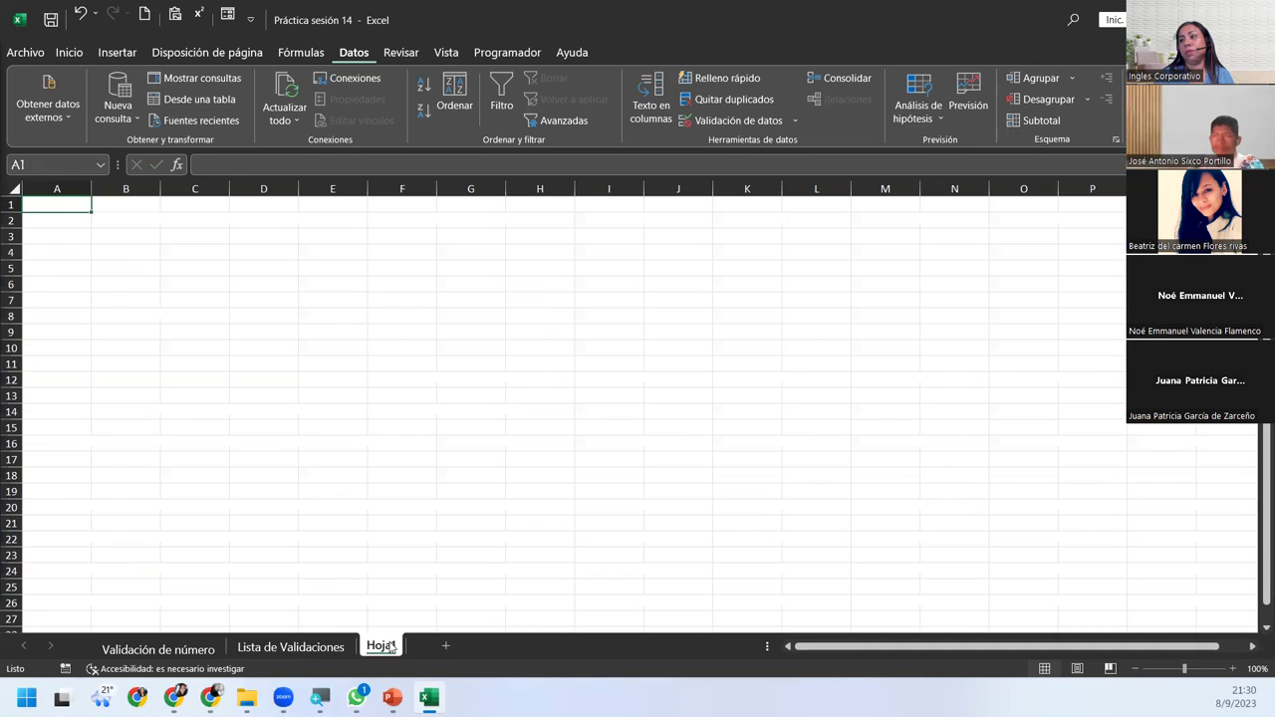
pyautogui.click(147, 236)
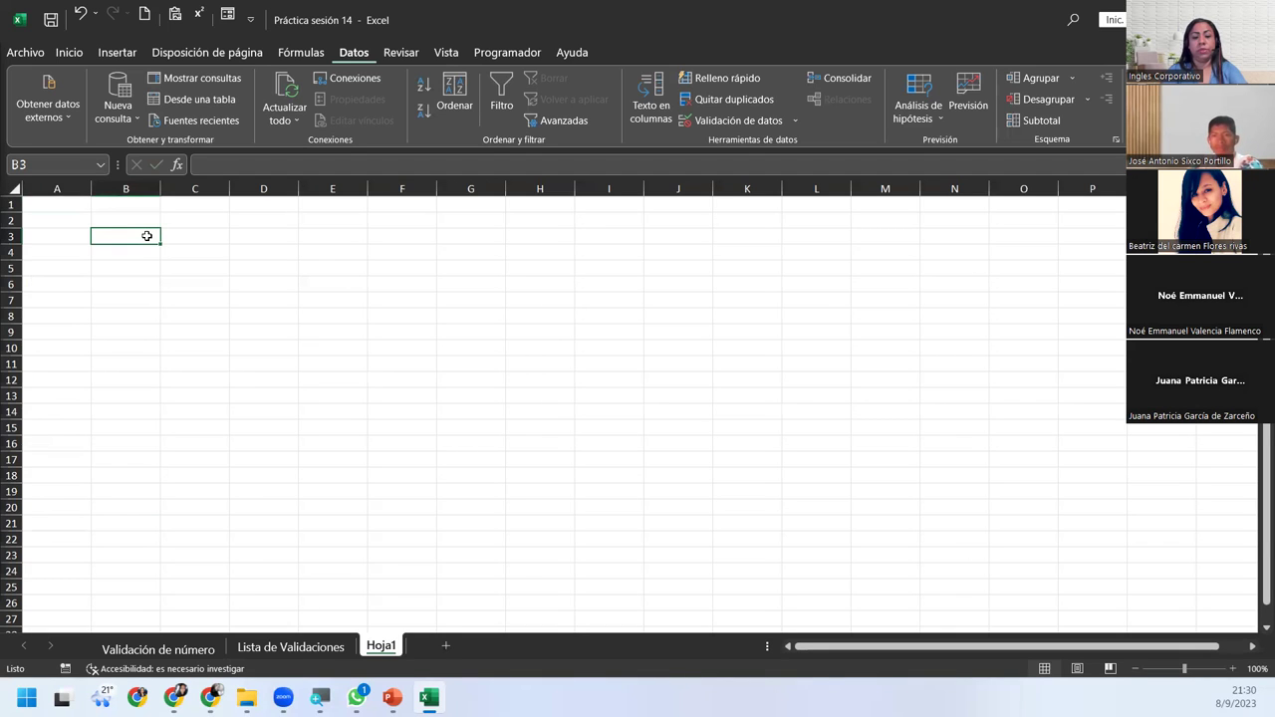
pyautogui.write('Ahuachapan')
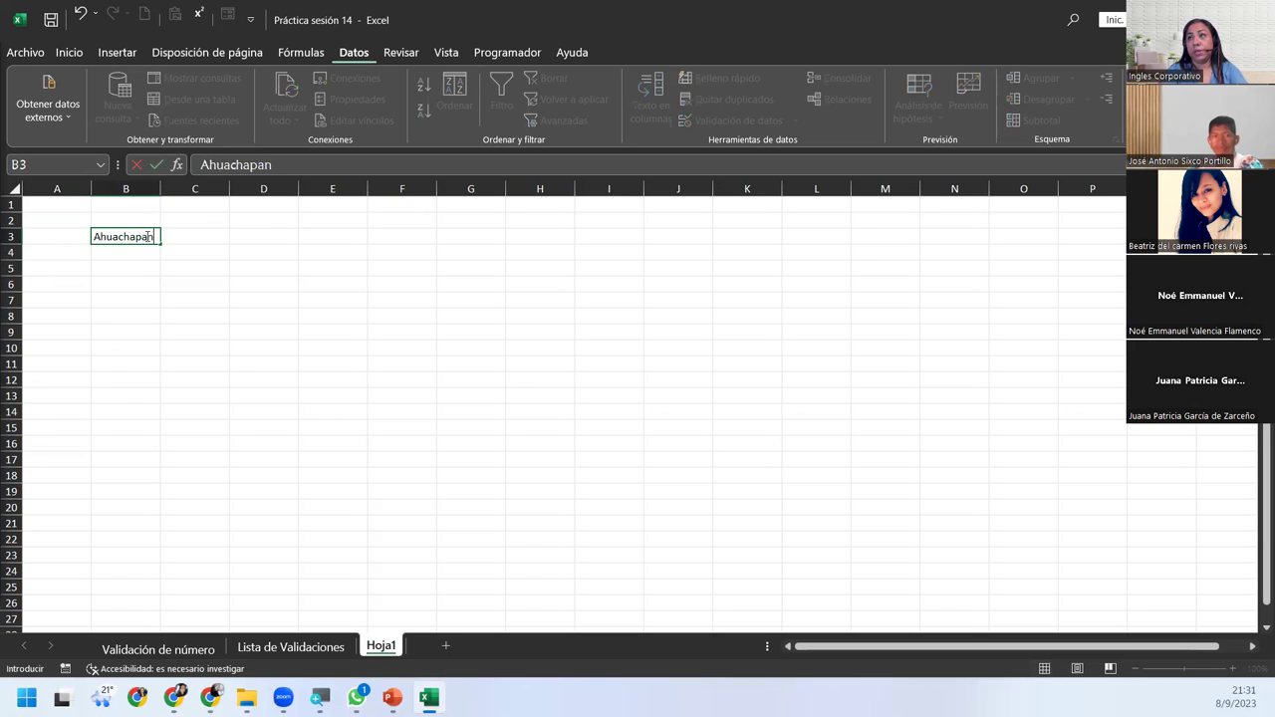
pyautogui.press('Return')
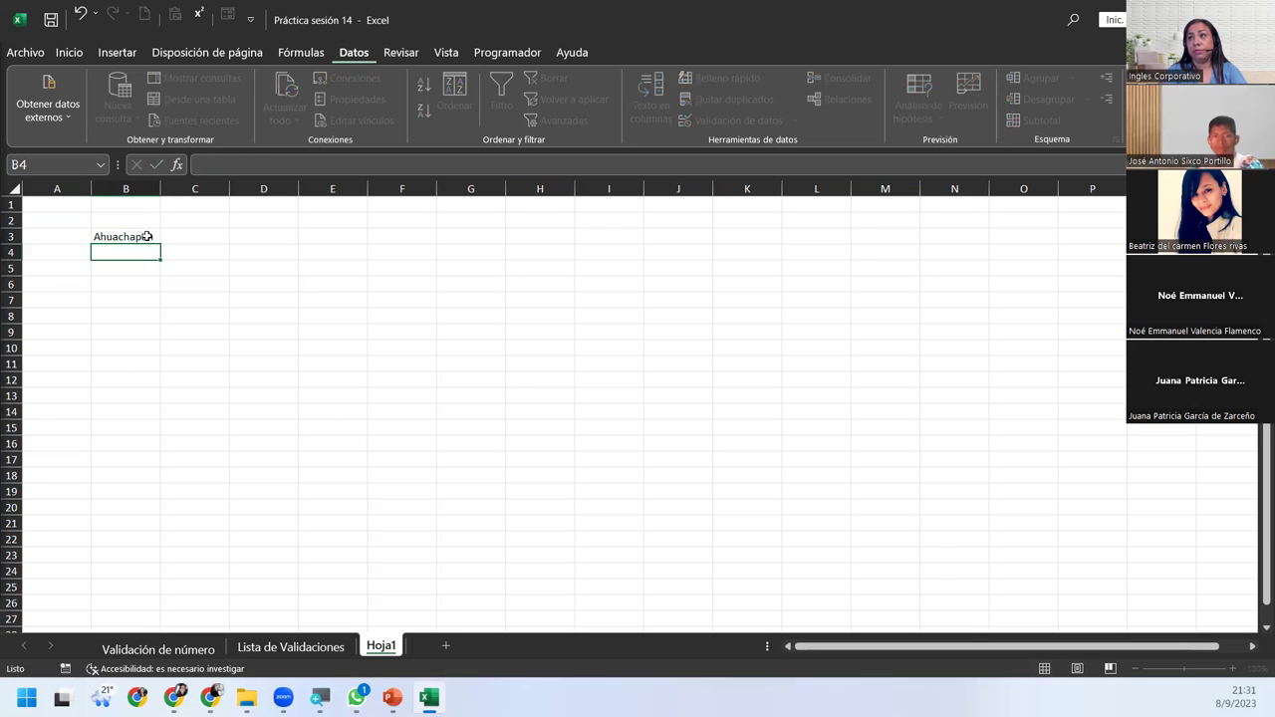
pyautogui.click(146, 236)
pyautogui.moveTo(159, 244); pyautogui.dragTo(140, 454)
pyautogui.moveTo(161, 192); pyautogui.dragTo(164, 192)
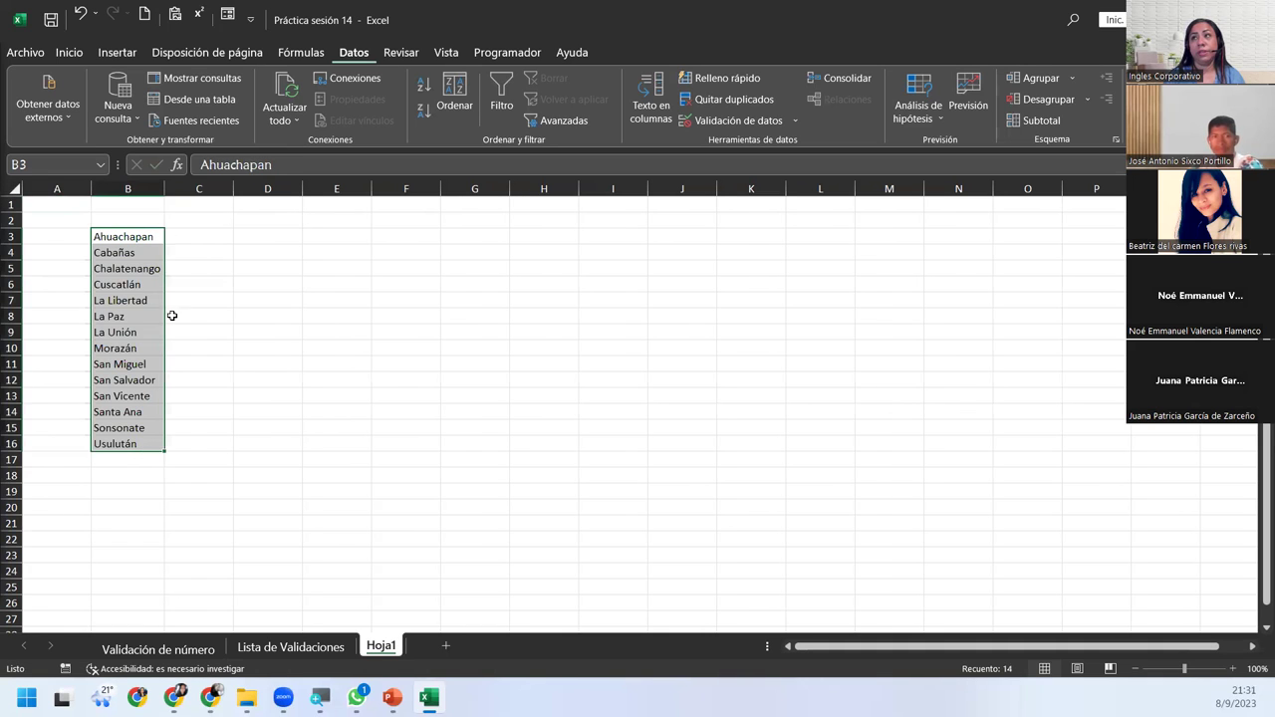
pyautogui.click(172, 316)
pyautogui.click(133, 345)
pyautogui.click(149, 442)
pyautogui.click(305, 427)
# Type the title 'Departamentos de El Salvador' in B2.
pyautogui.click(156, 219)
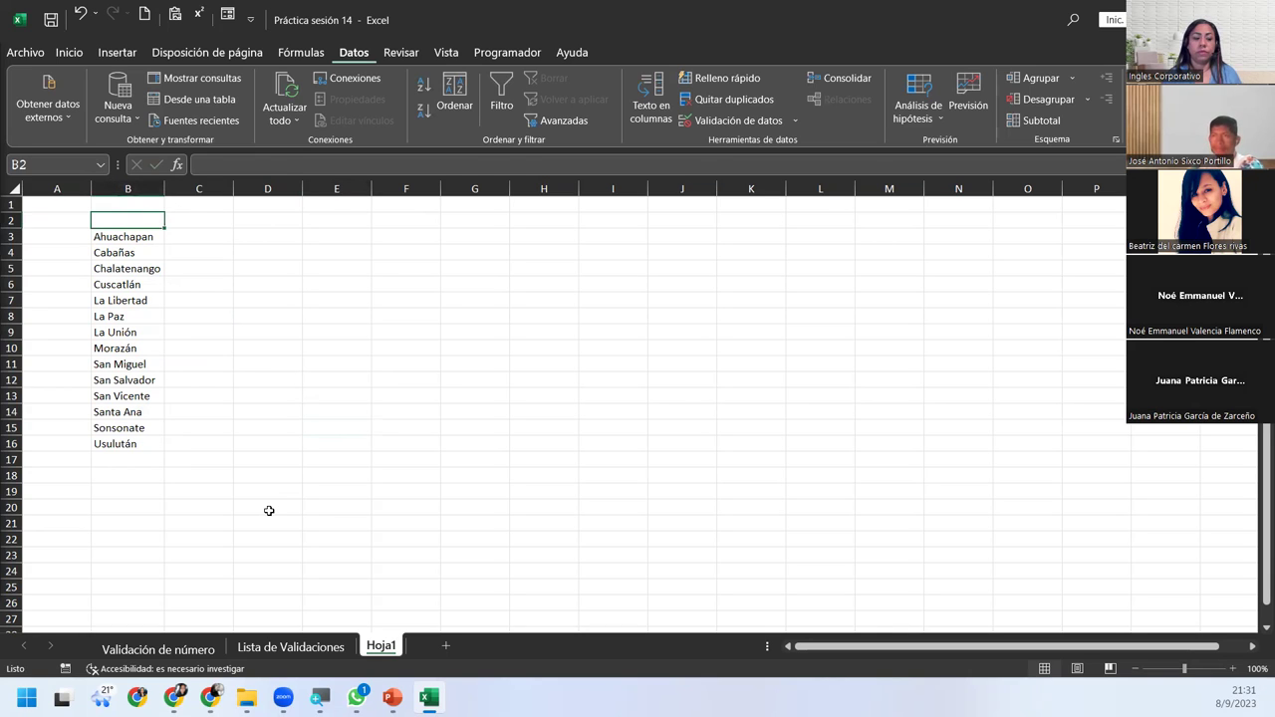
pyautogui.write('Departa')
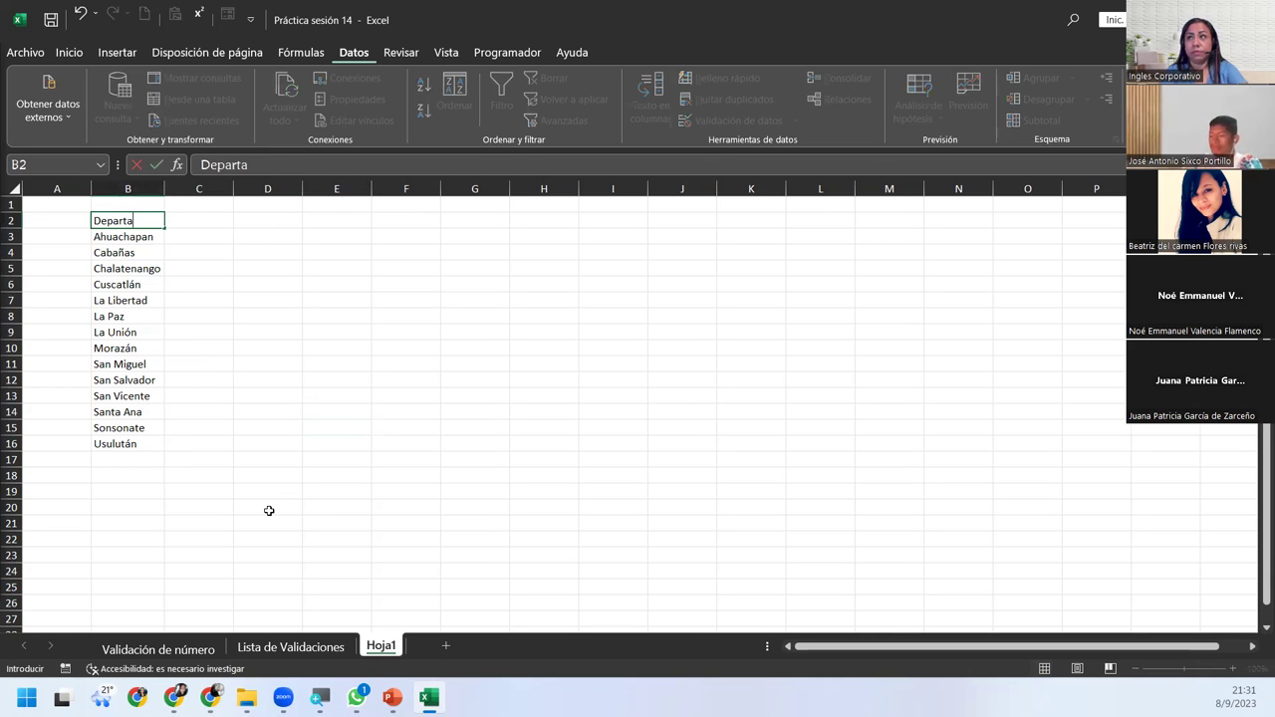
pyautogui.write('mentos e')
pyautogui.press('BackSpace')
pyautogui.write('de ')
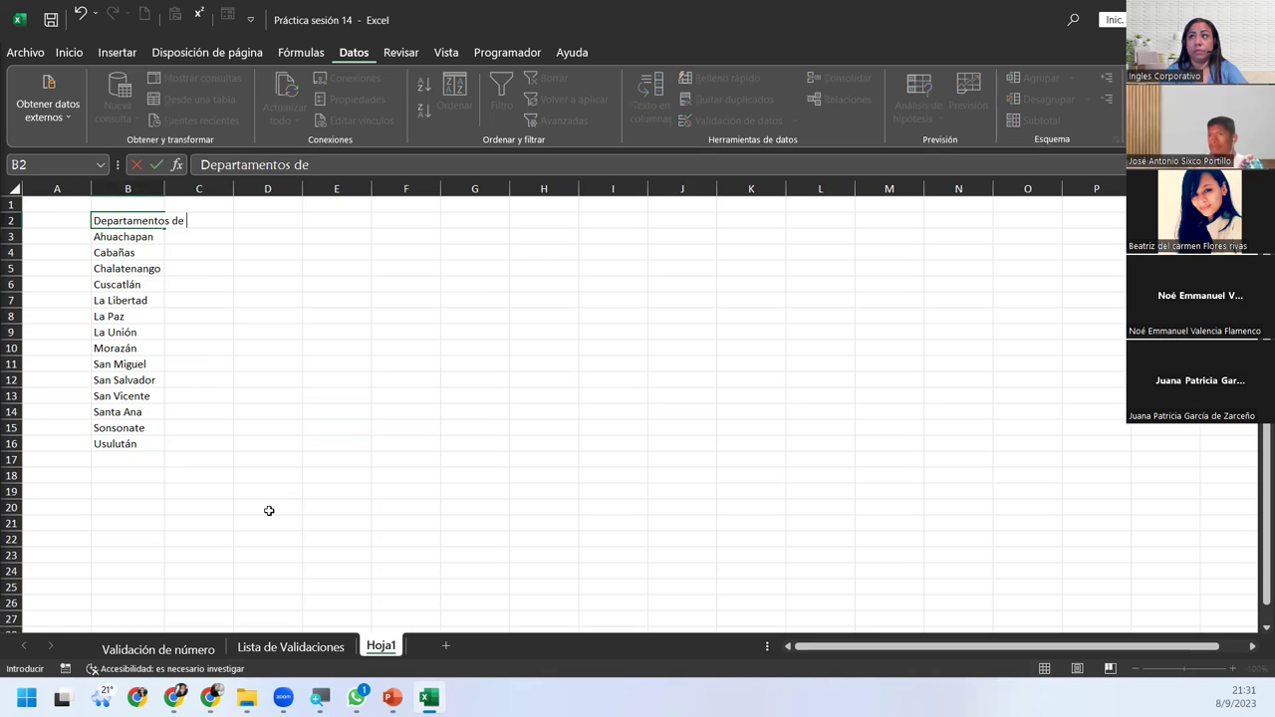
pyautogui.write('El Salvador')
pyautogui.press('Return')
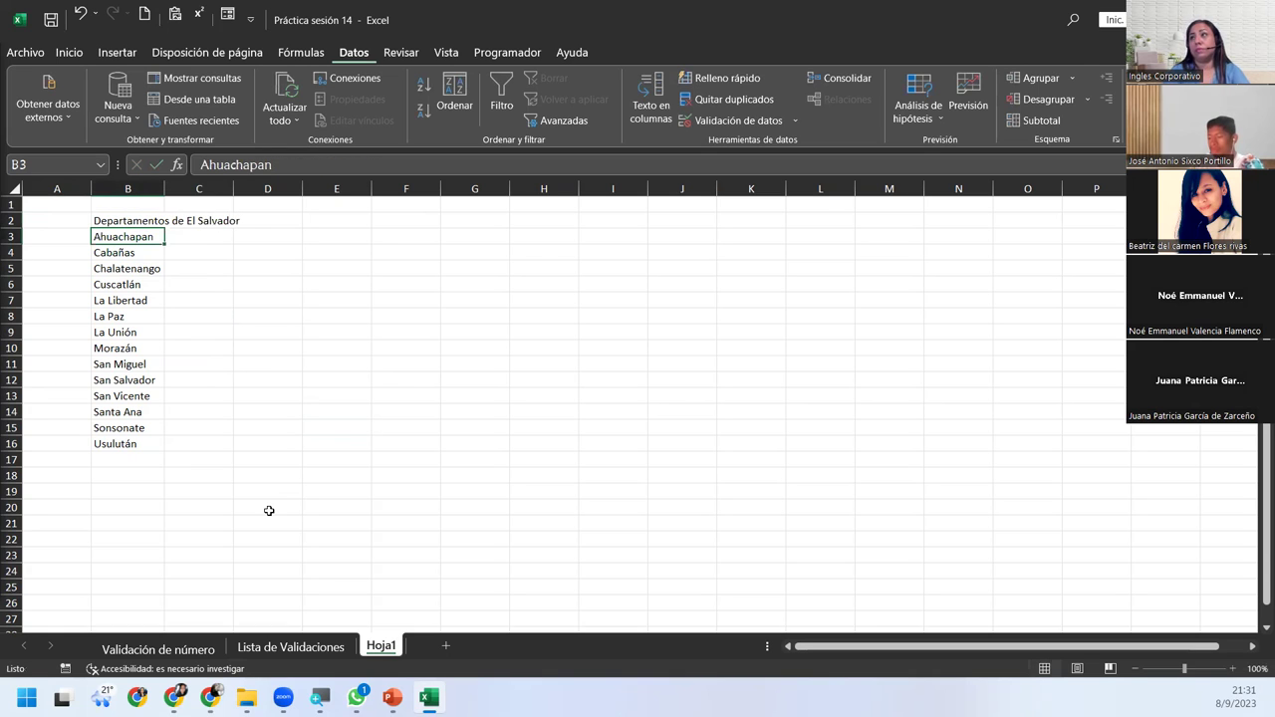
pyautogui.click(152, 214)
pyautogui.click(68, 52)
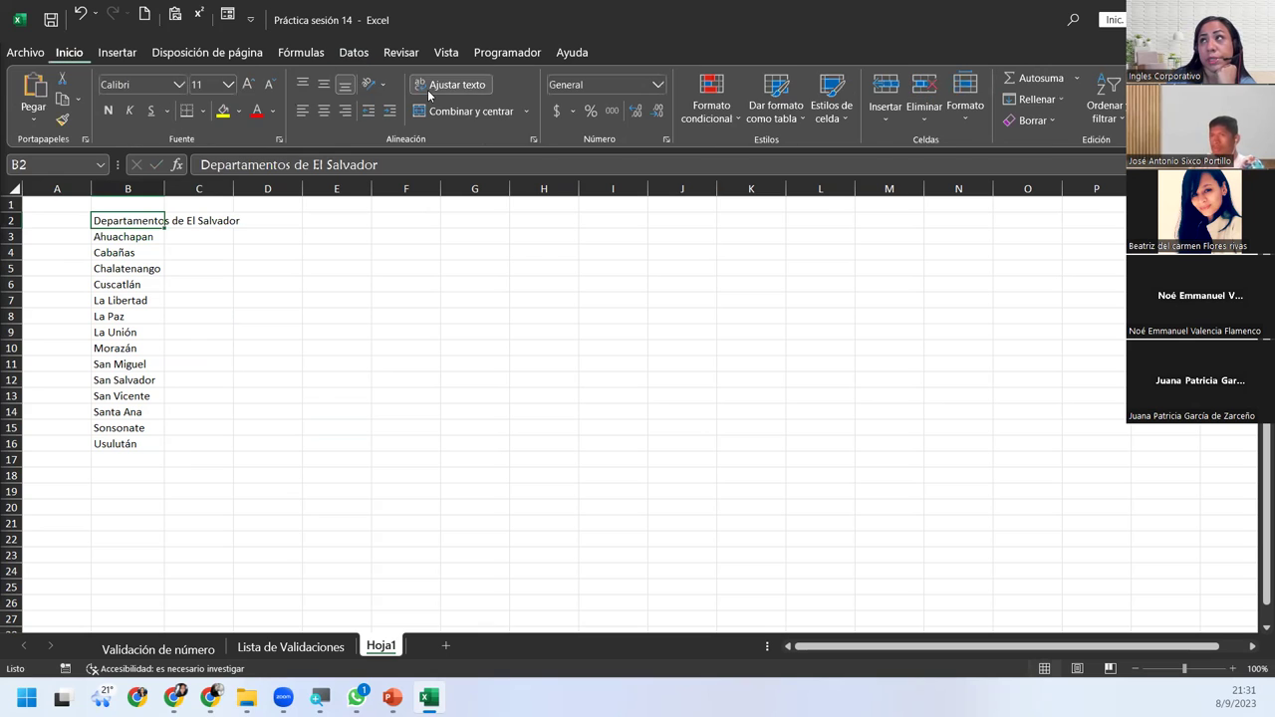
# Center the B2 title, color it red, and autofit column B to its width.
pyautogui.click(324, 111)
pyautogui.click(256, 111)
pyautogui.click(149, 321)
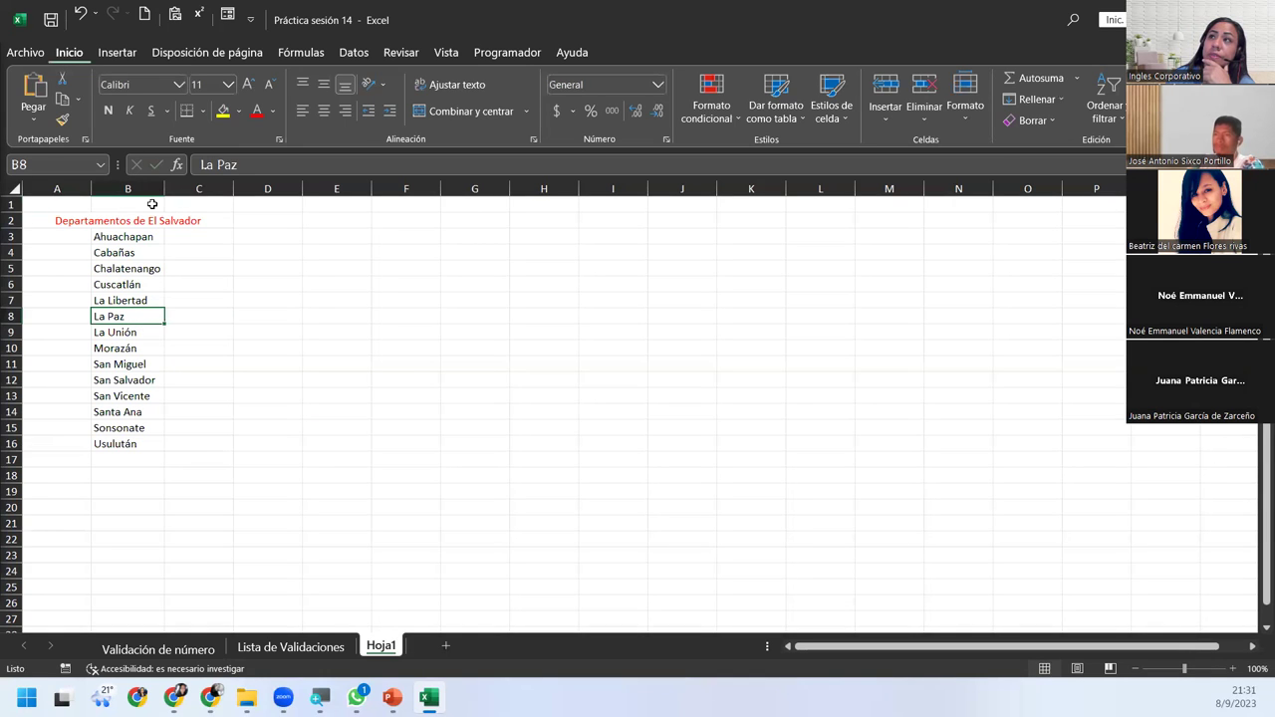
pyautogui.doubleClick(163, 188)
# Indent the department names in B3:B16 and correct B3 to Ahuachapán.
pyautogui.moveTo(111, 237); pyautogui.dragTo(161, 443)
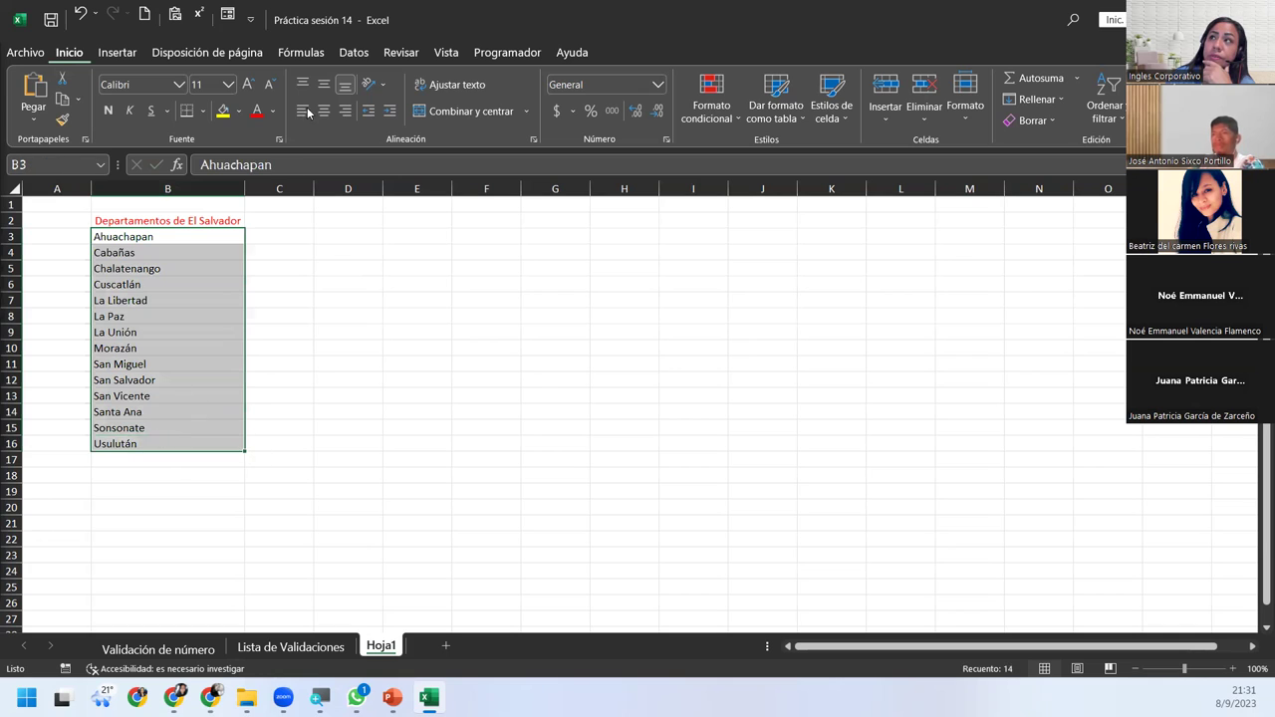
pyautogui.click(386, 115)
pyautogui.click(171, 251)
pyautogui.click(179, 234)
pyautogui.click(155, 227)
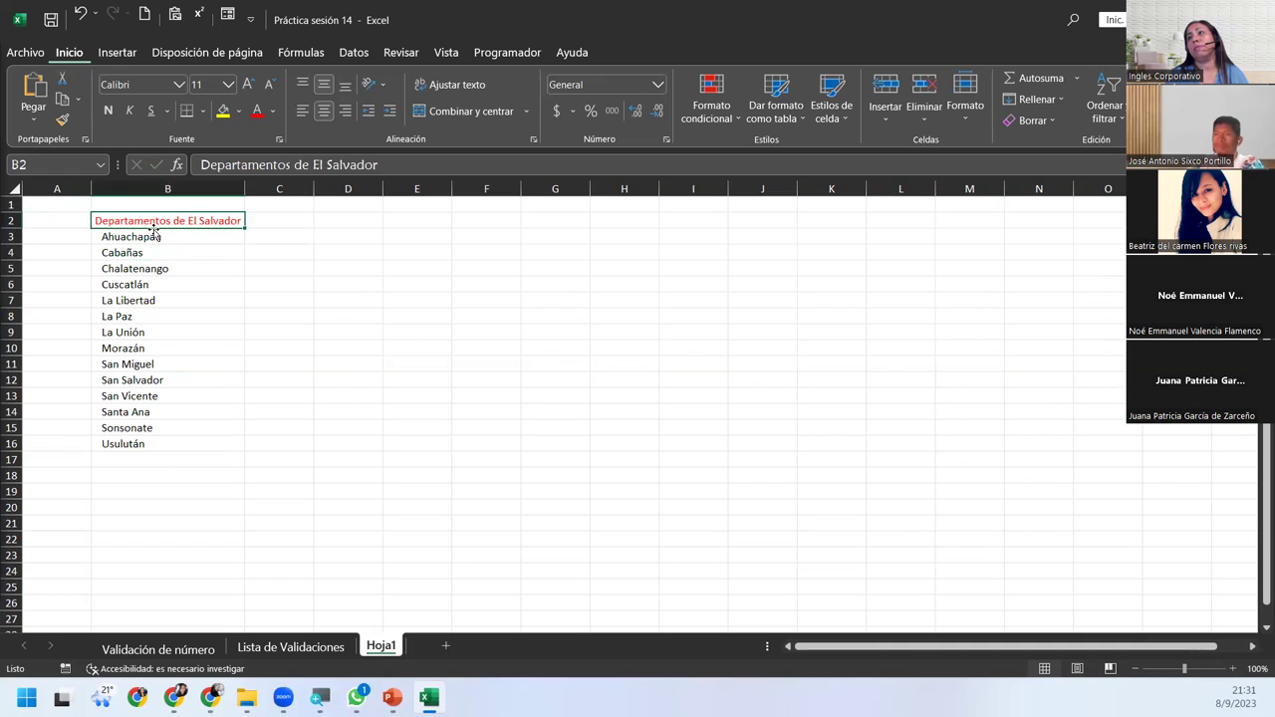
pyautogui.doubleClick(154, 236)
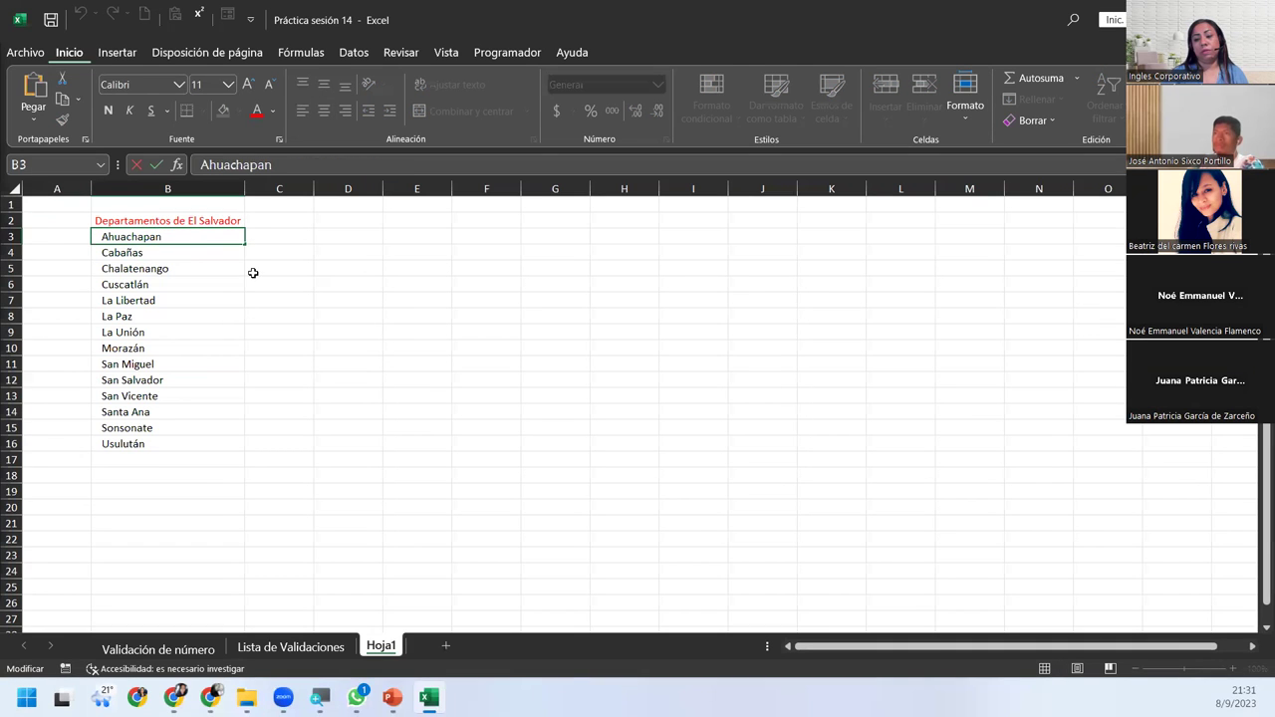
pyautogui.write('á')
pyautogui.press('Return')
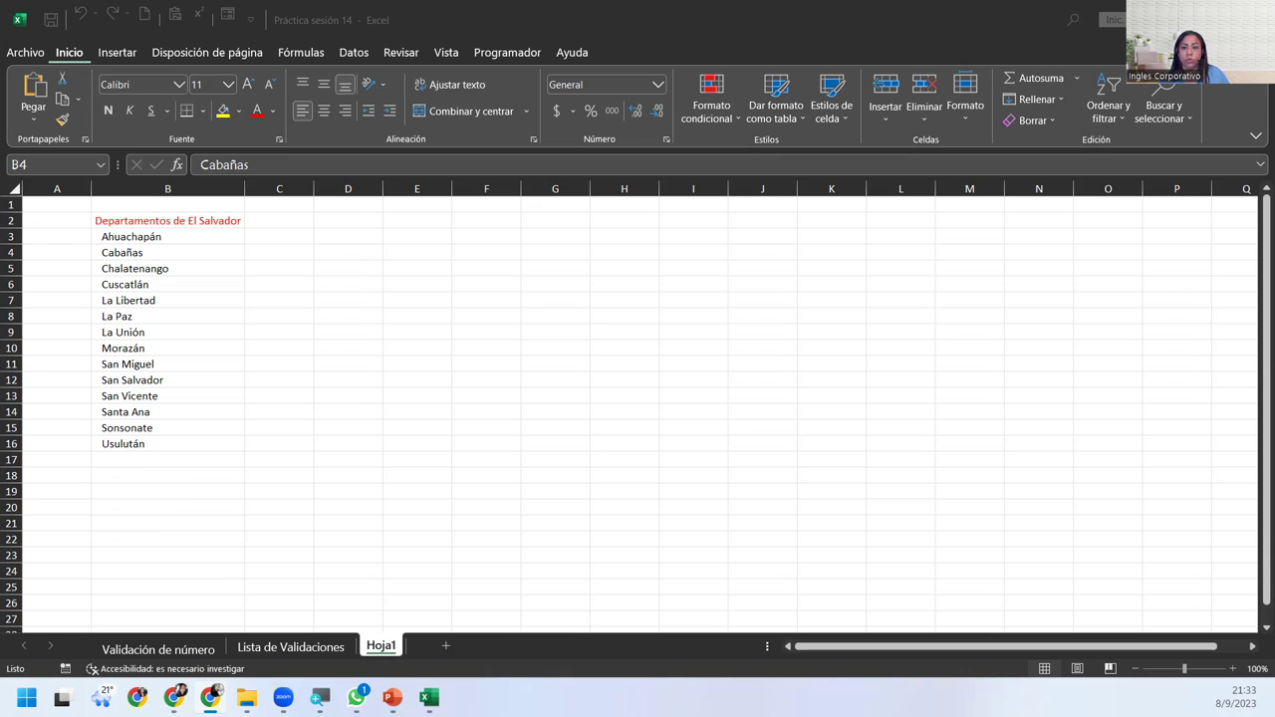
pyautogui.click(182, 250)
# Select B2 on the Lista de Validaciones sheet and bring up the Datos tools.
pyautogui.click(187, 222)
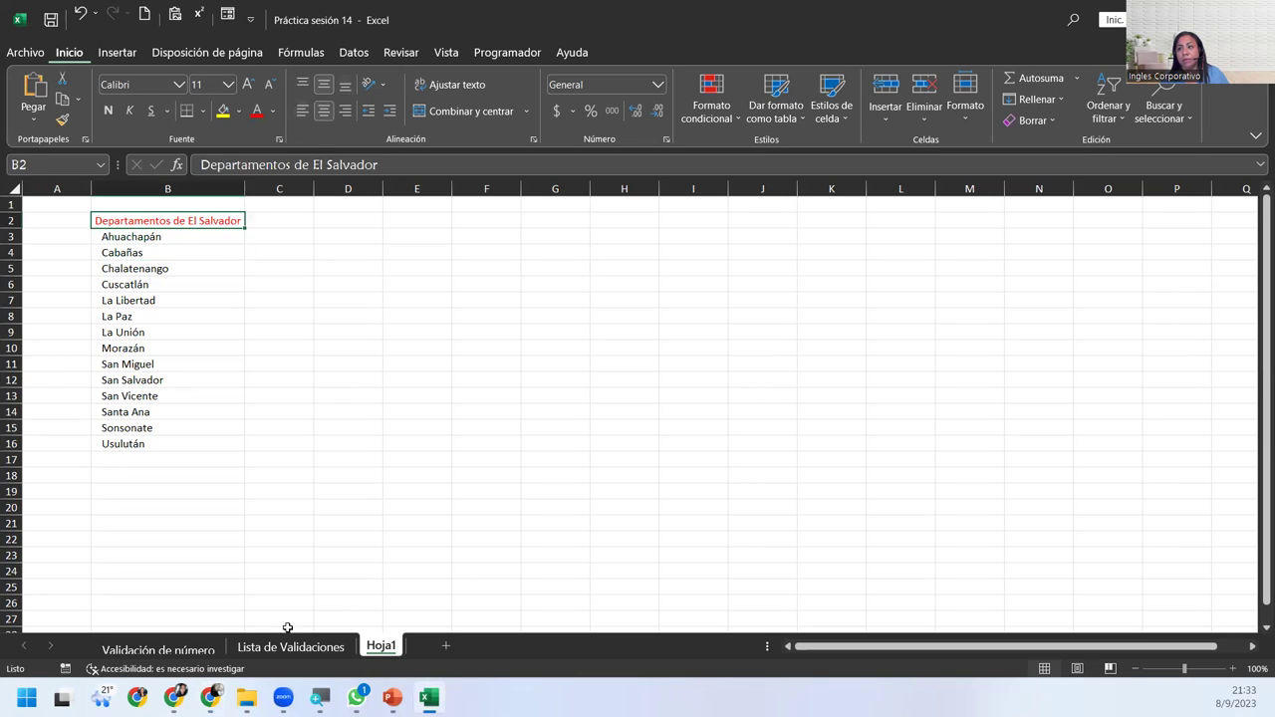
pyautogui.click(339, 647)
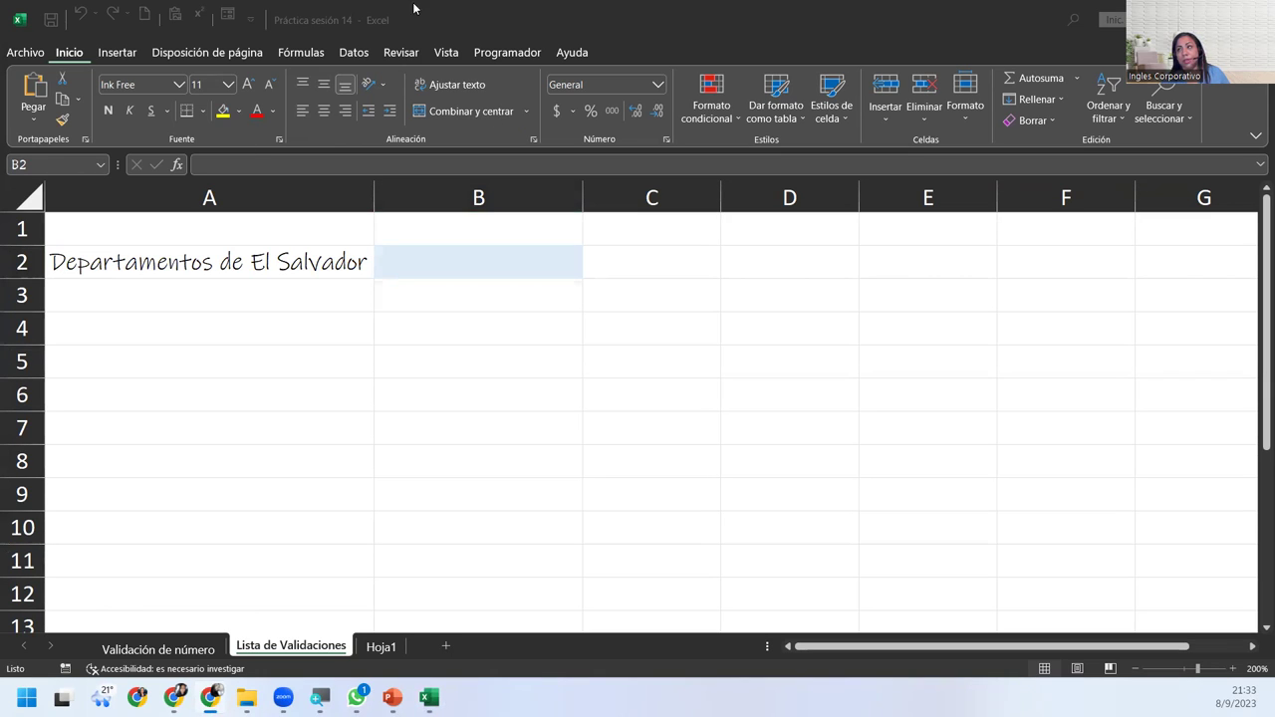
pyautogui.click(420, 269)
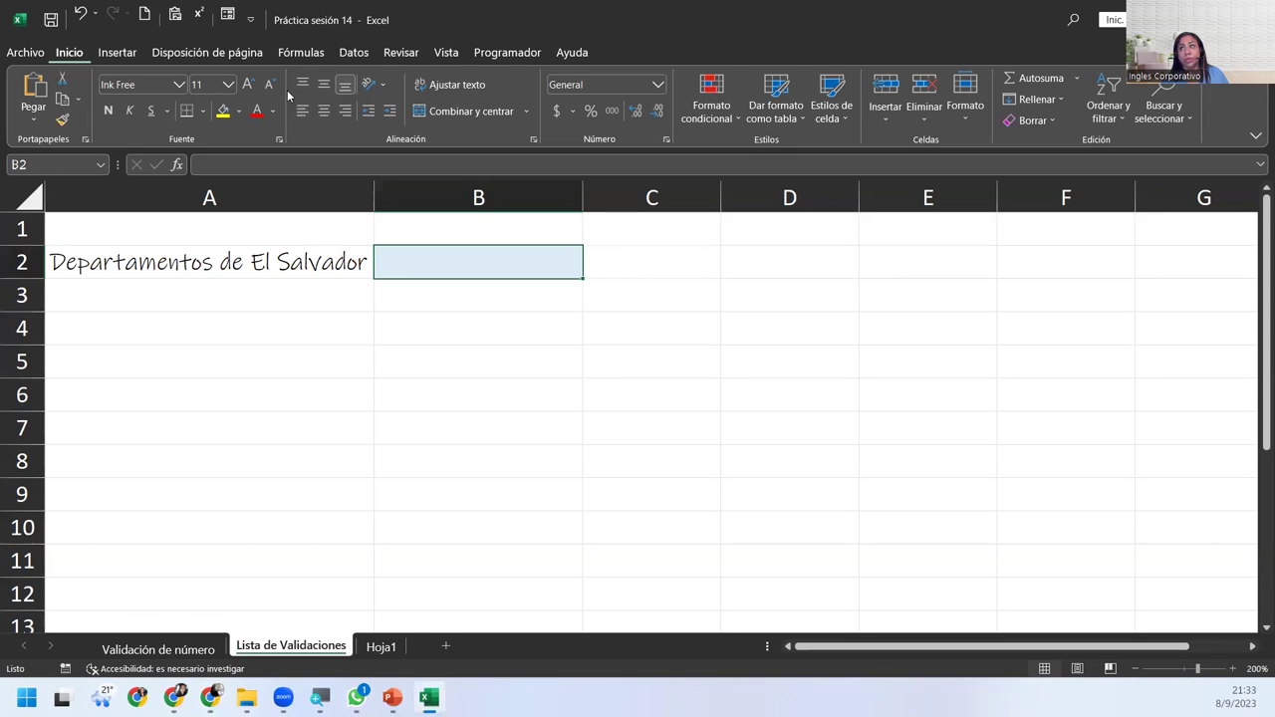
pyautogui.click(354, 53)
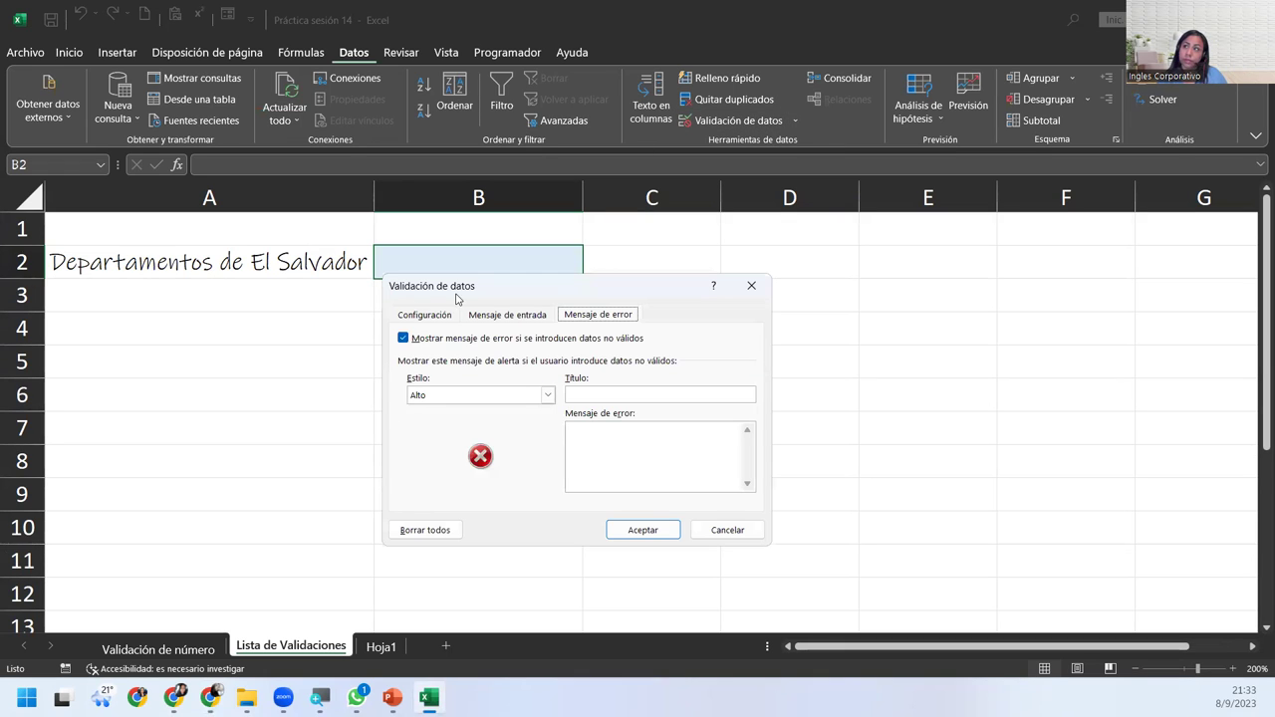
# Set B2's validation to Lista with source Ahuachapán;Cabañas;Cuscatlan and apply it.
pyautogui.click(438, 318)
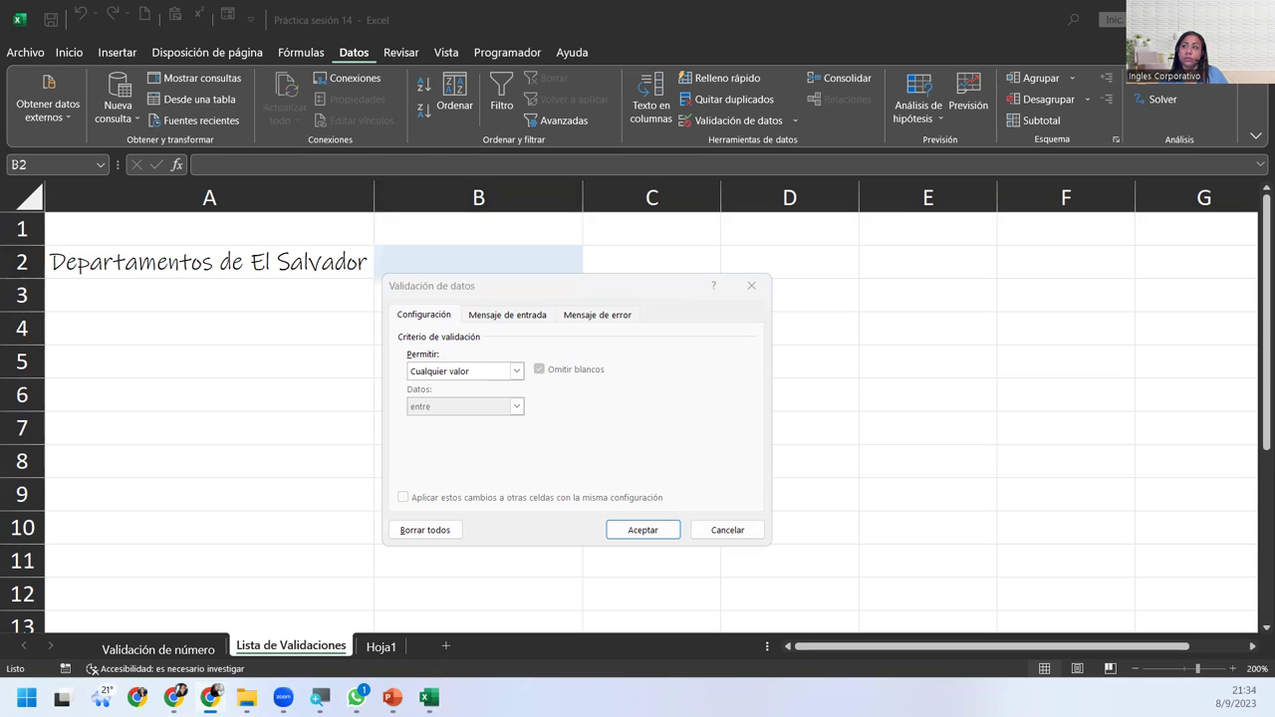
pyautogui.click(445, 315)
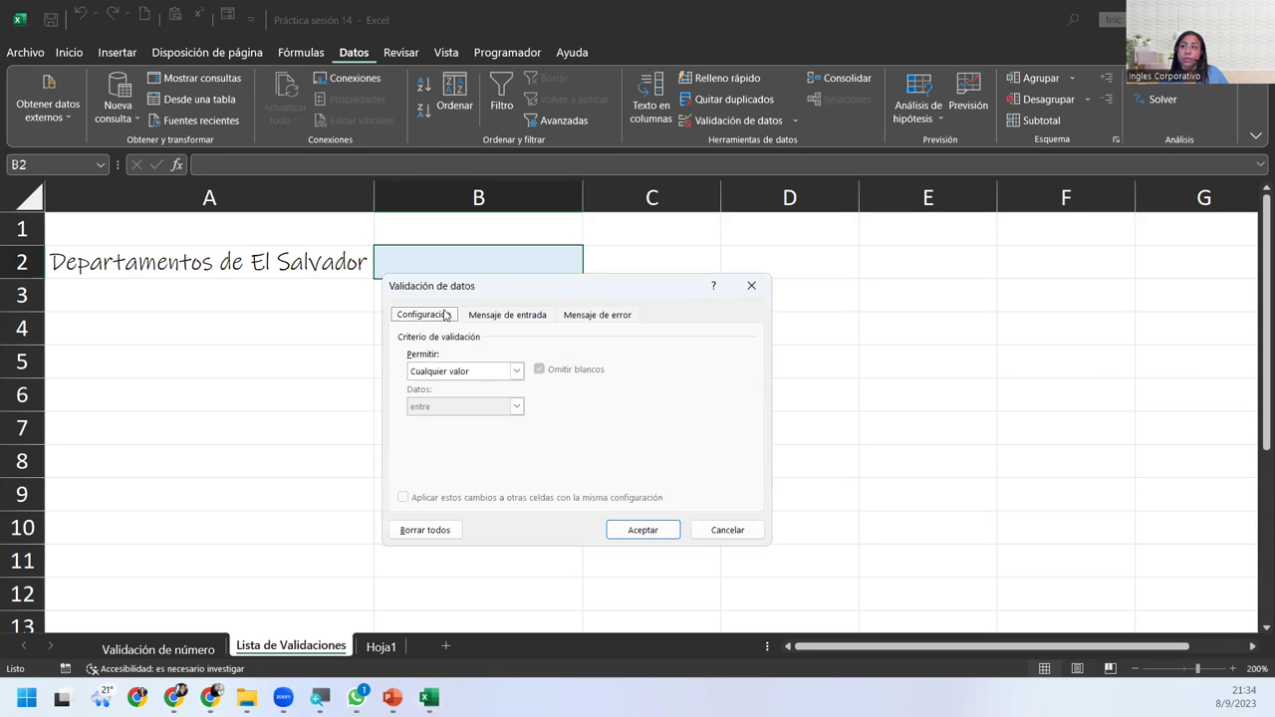
pyautogui.click(496, 372)
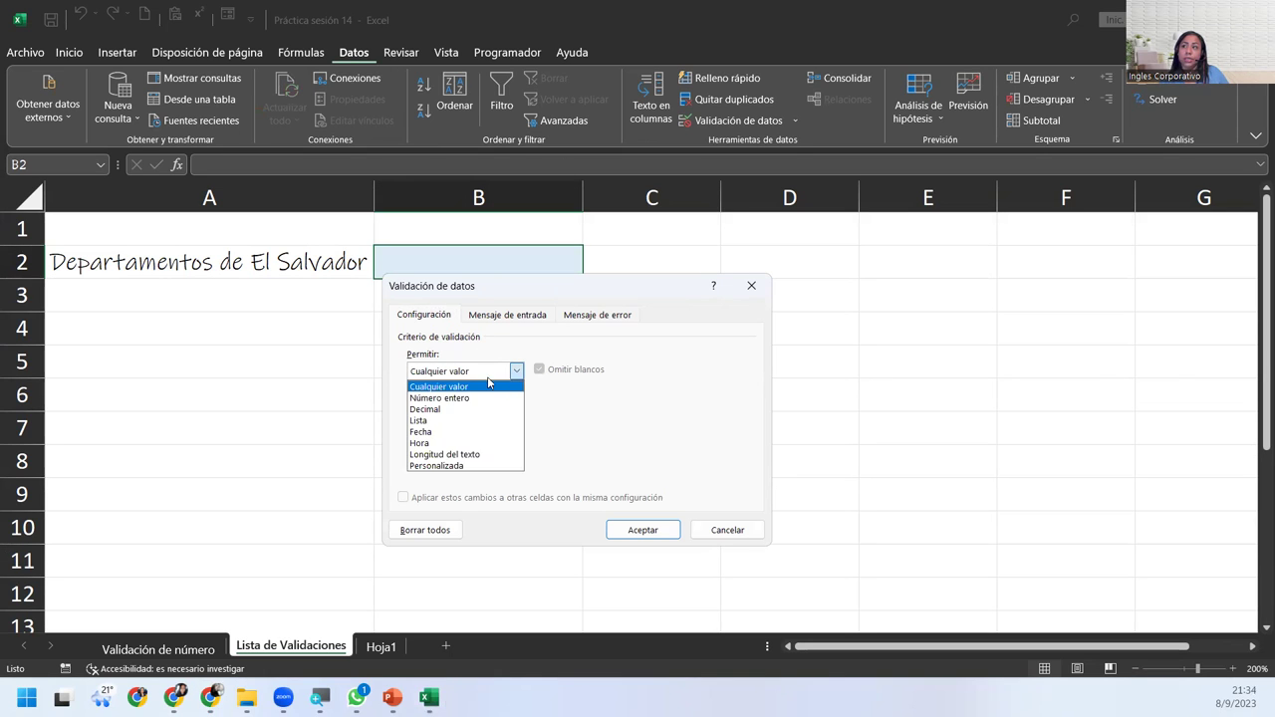
pyautogui.click(498, 420)
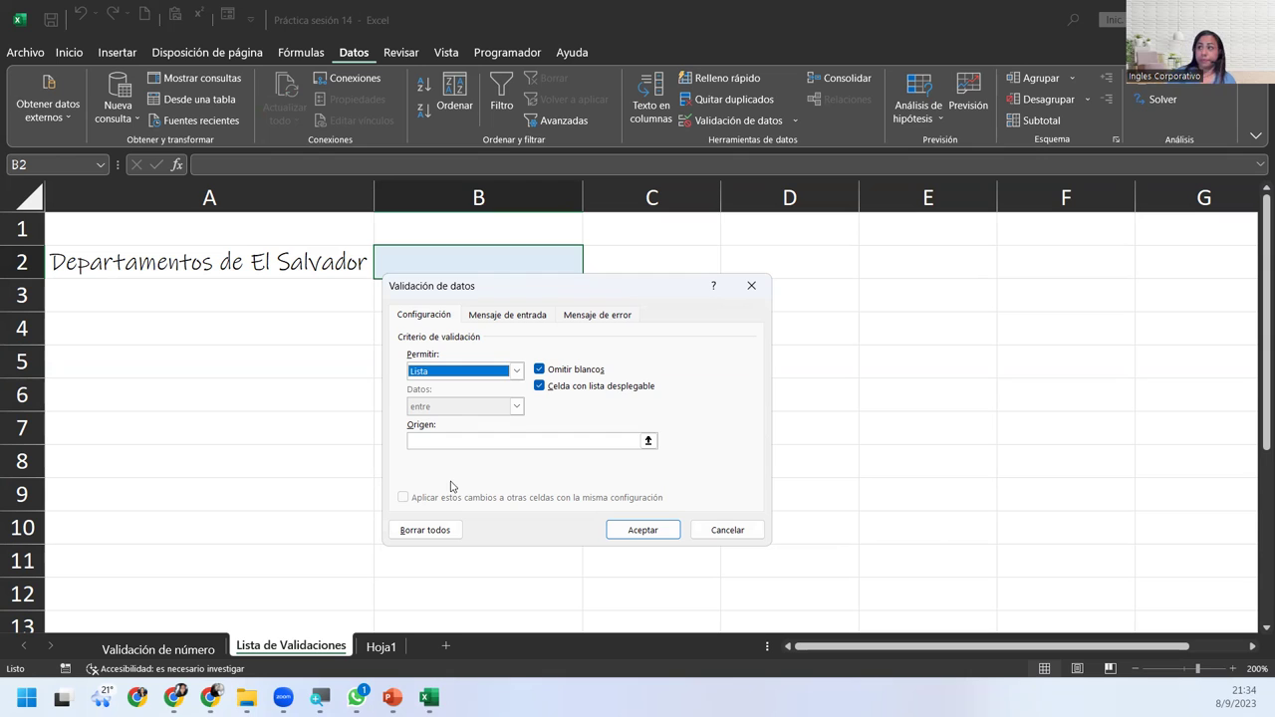
pyautogui.click(454, 441)
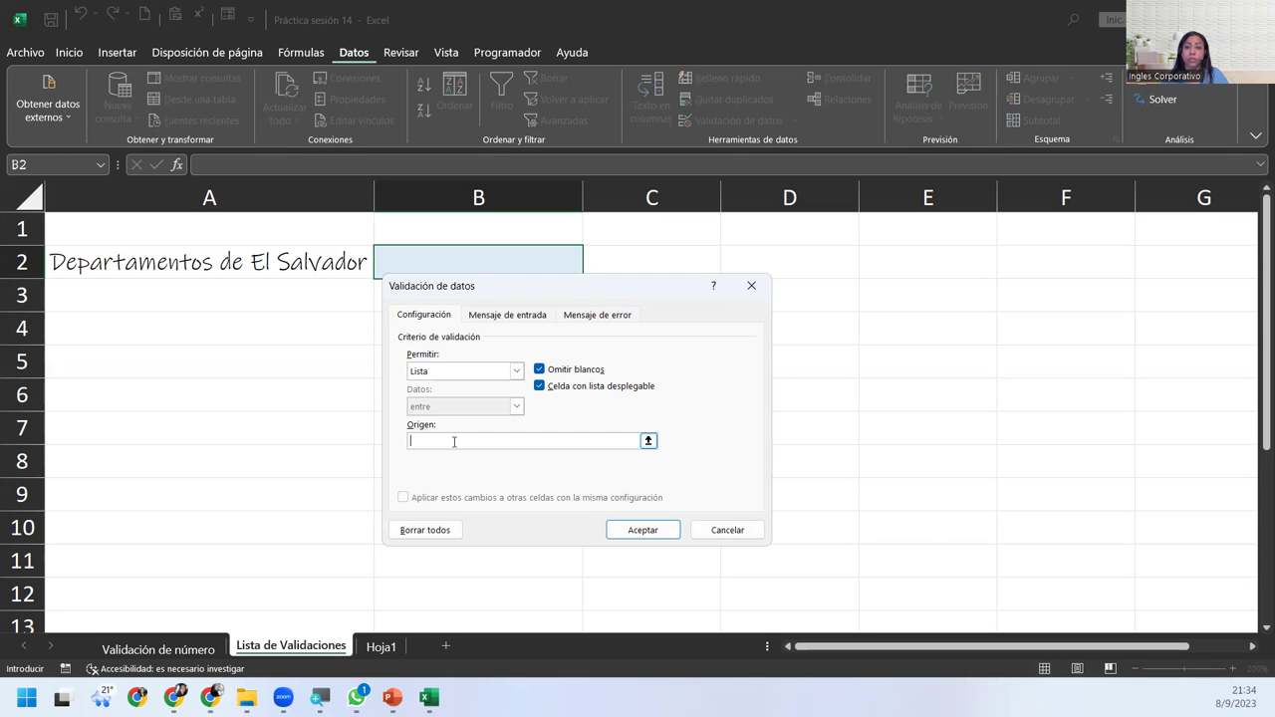
pyautogui.write('Ahuachapa')
pyautogui.press('BackSpace')
pyautogui.write('á')
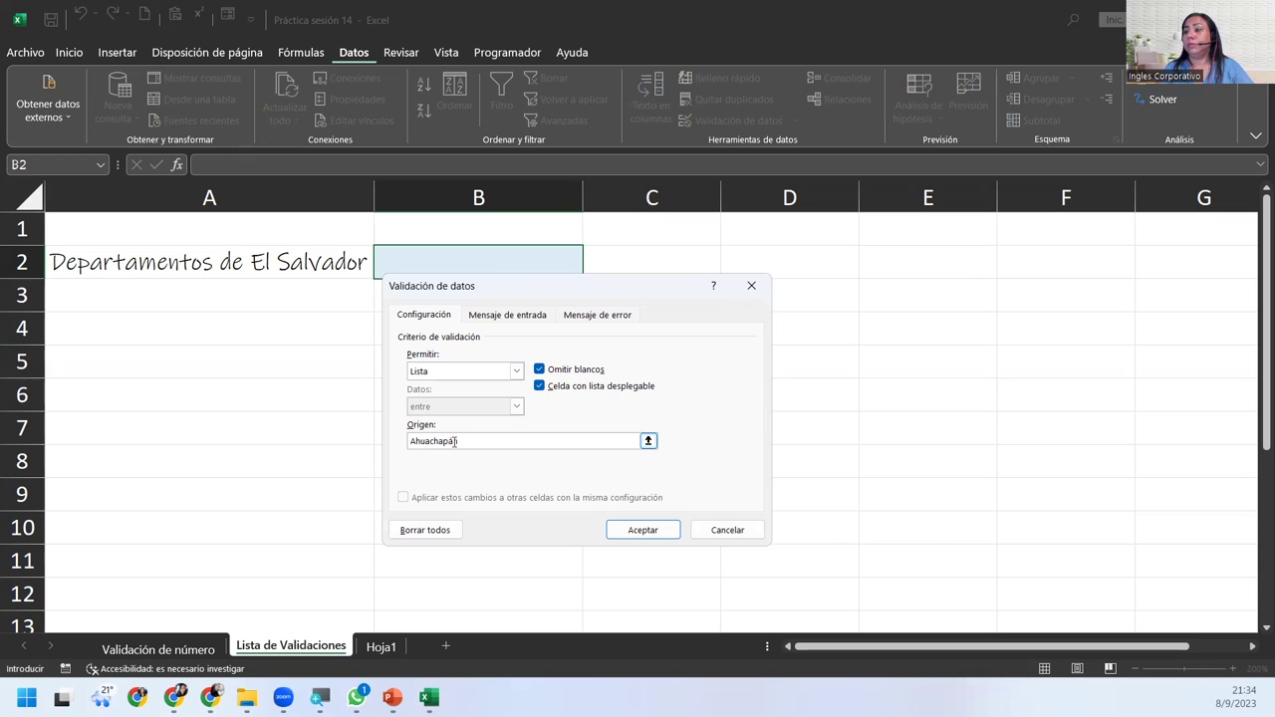
pyautogui.write('n;Cabañas')
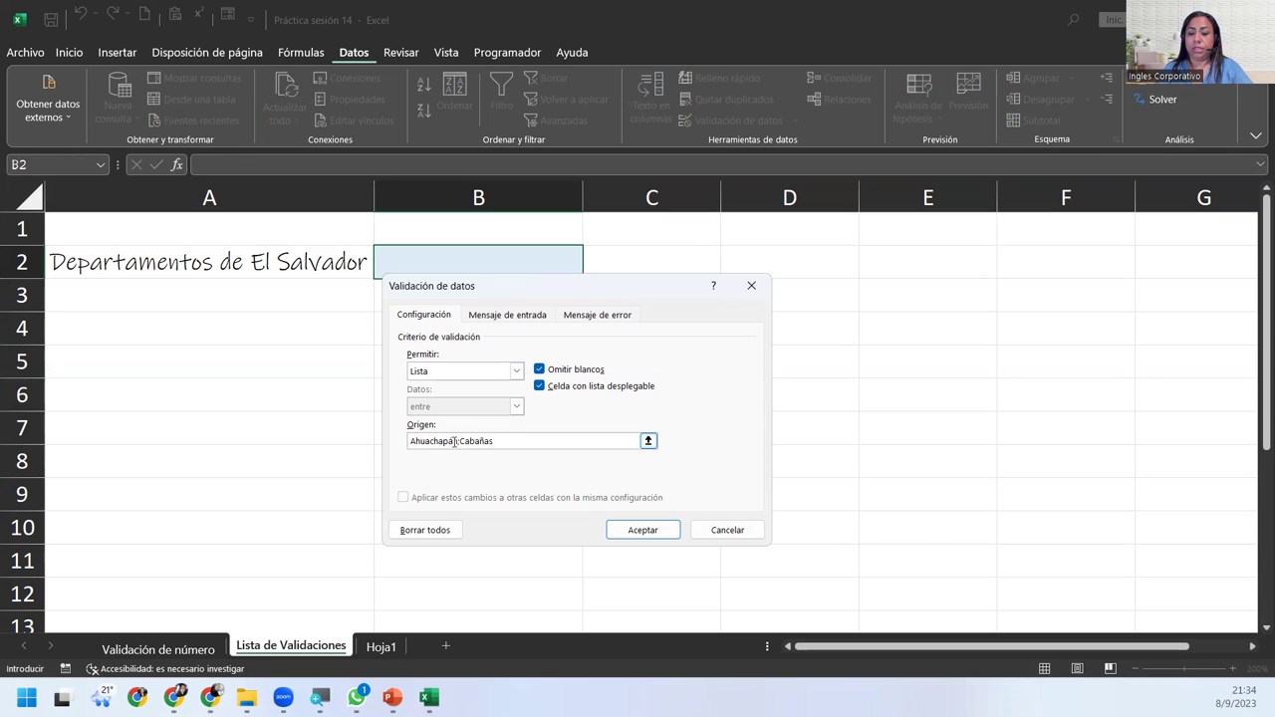
pyautogui.write(';C')
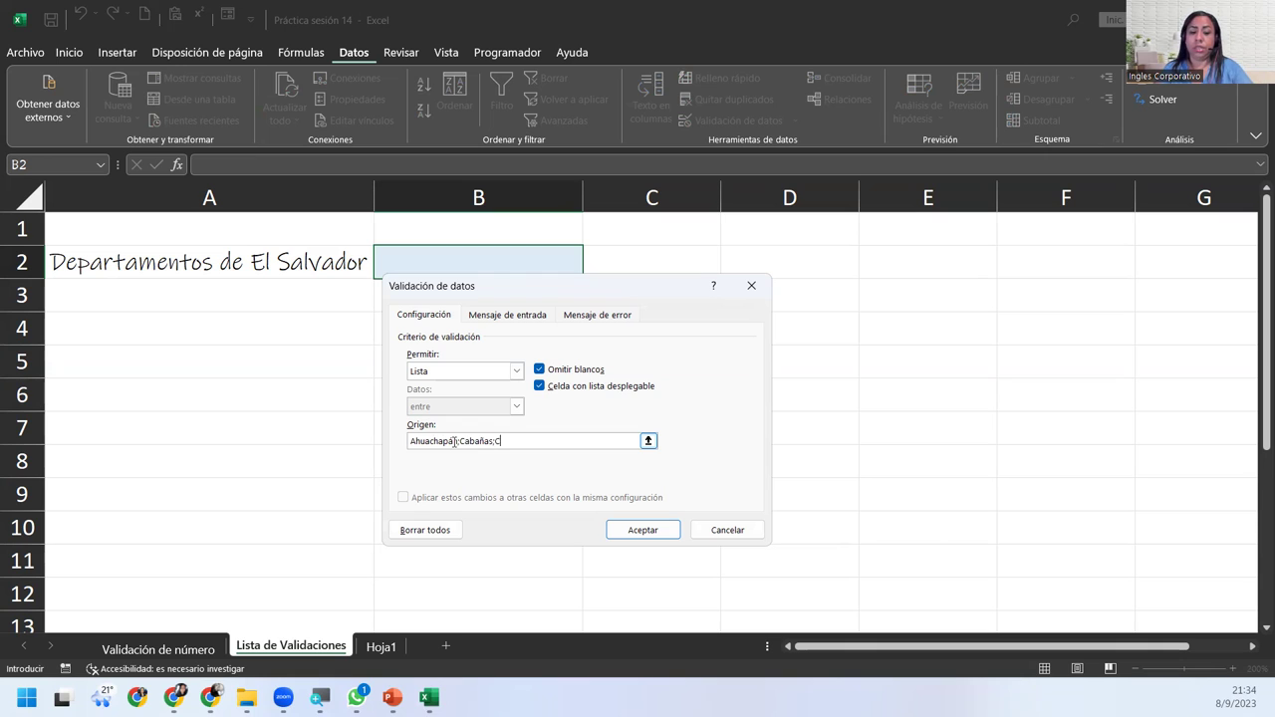
pyautogui.write('uscatlan')
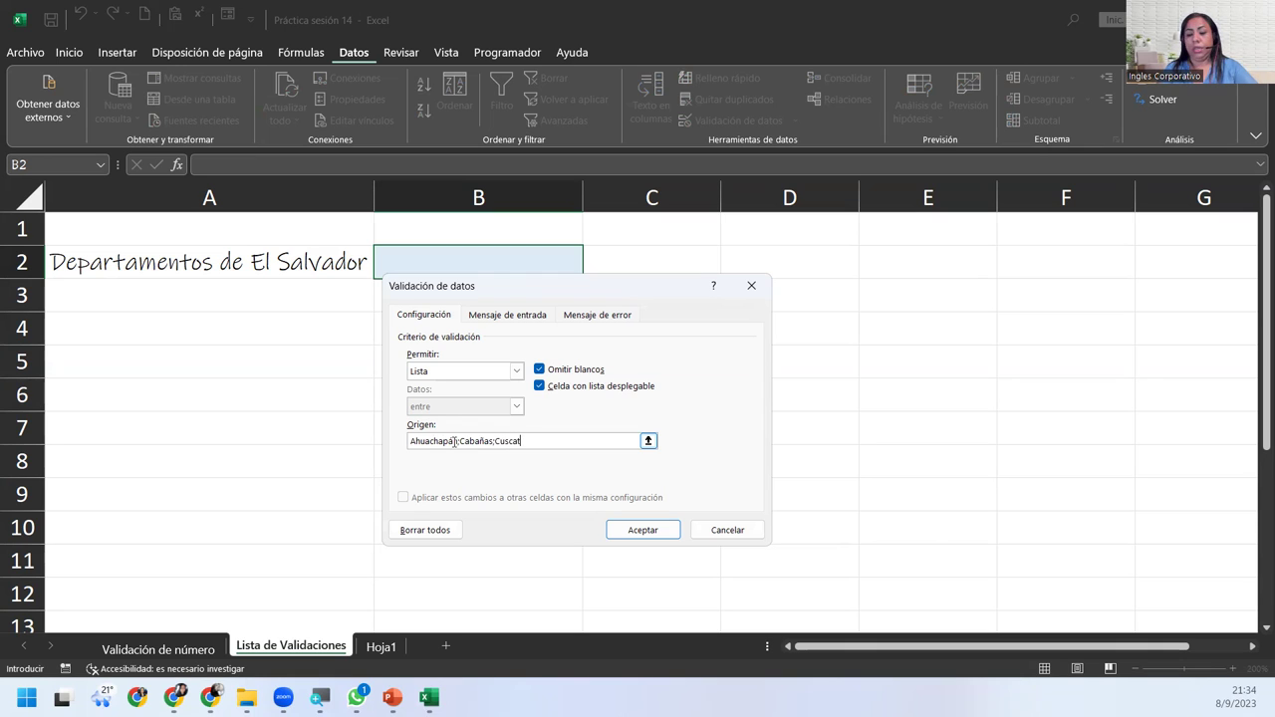
pyautogui.click(649, 530)
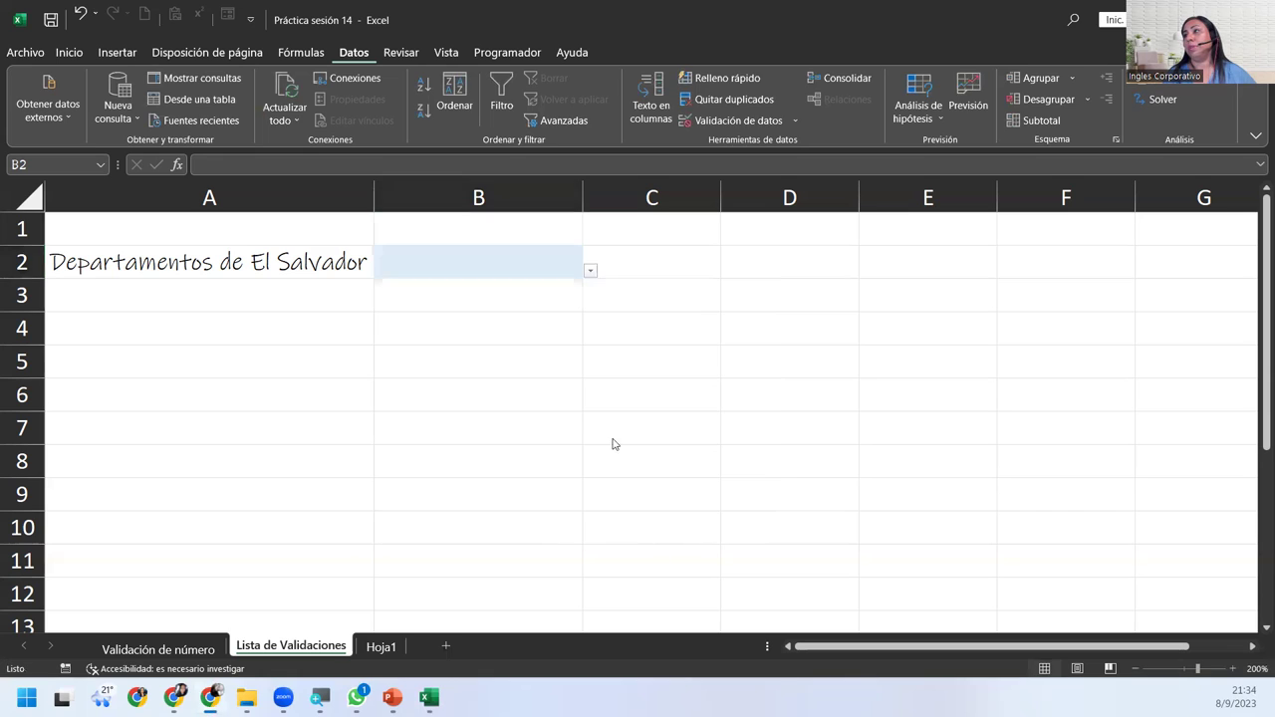
# Check B2's three-department dropdown, then reopen Validación de datos and delete the Origen entries.
pyautogui.click(591, 269)
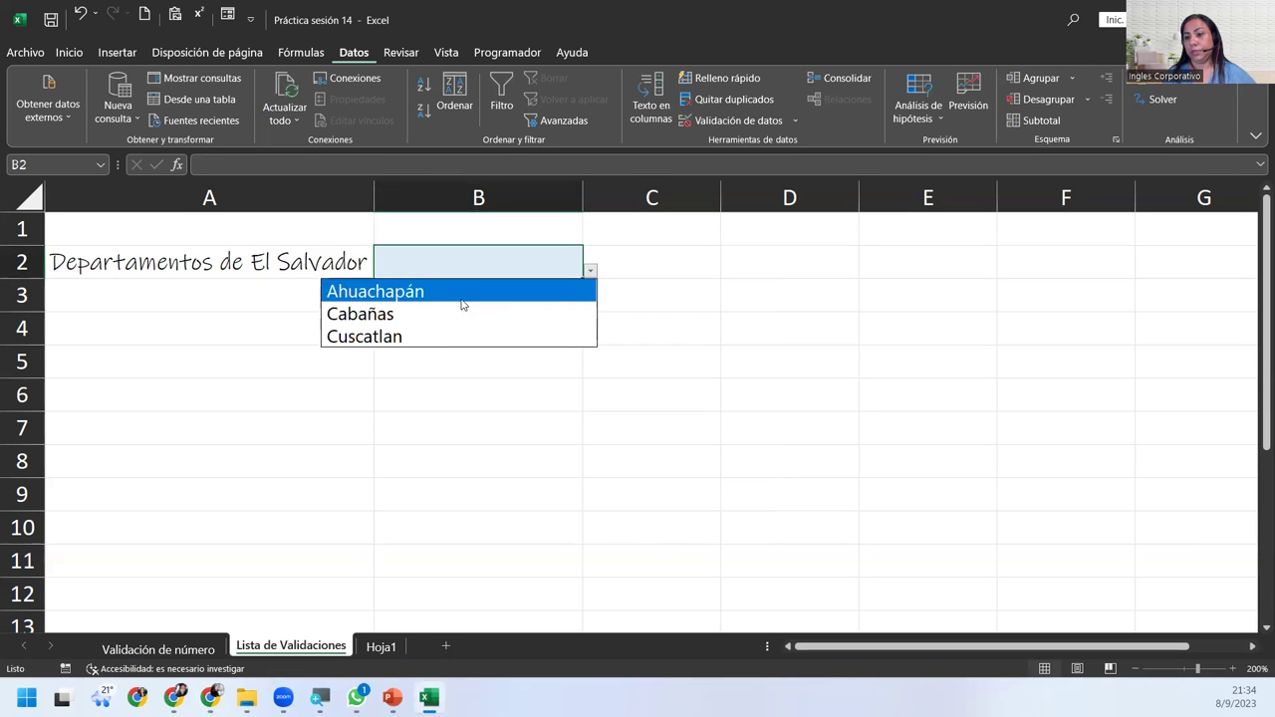
pyautogui.click(484, 265)
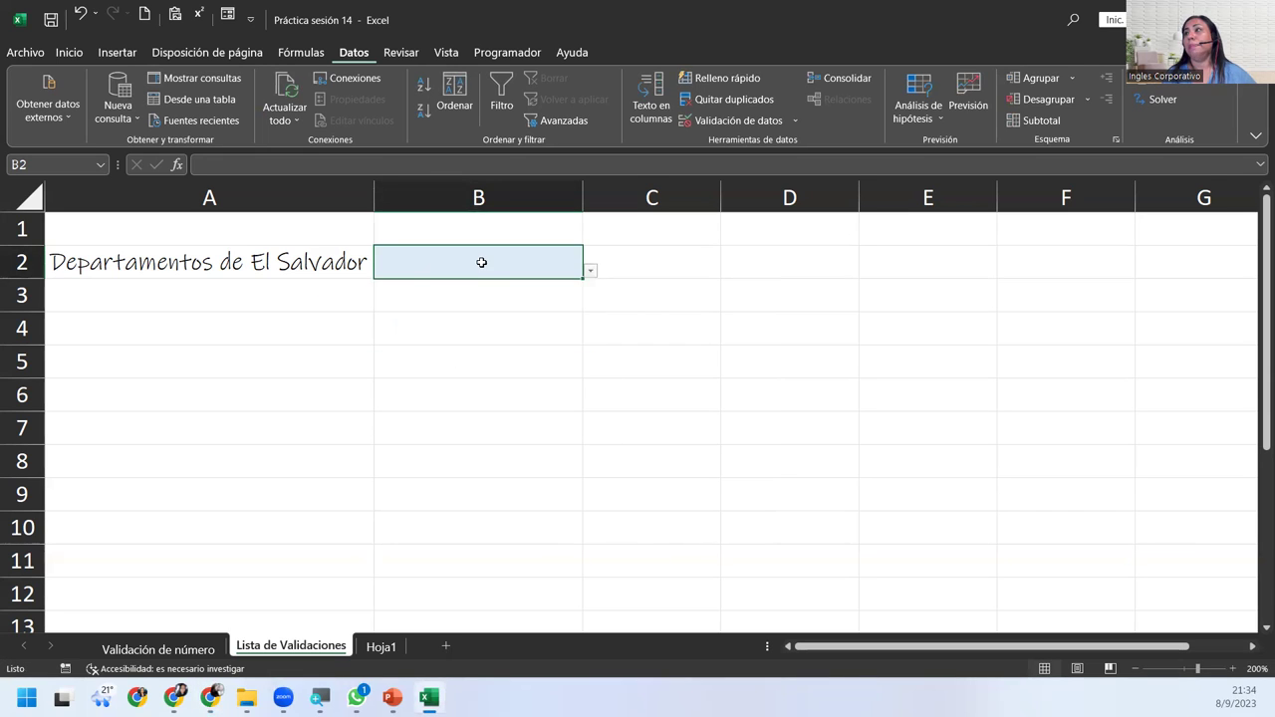
pyautogui.click(717, 120)
pyautogui.moveTo(536, 437); pyautogui.dragTo(326, 437)
pyautogui.press('BackSpace')
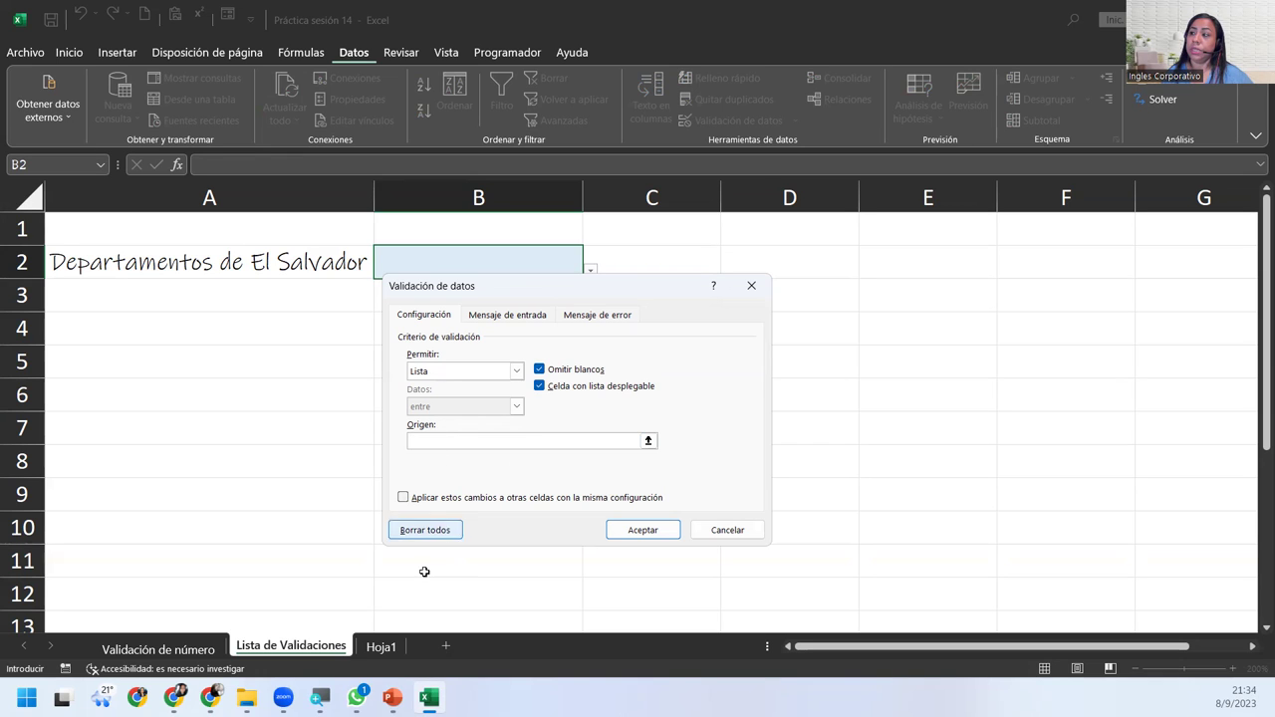
# Point B2's list source at the 14 departments in Hoja1!$B$3:$B$16.
pyautogui.click(380, 646)
pyautogui.moveTo(173, 232); pyautogui.dragTo(193, 446)
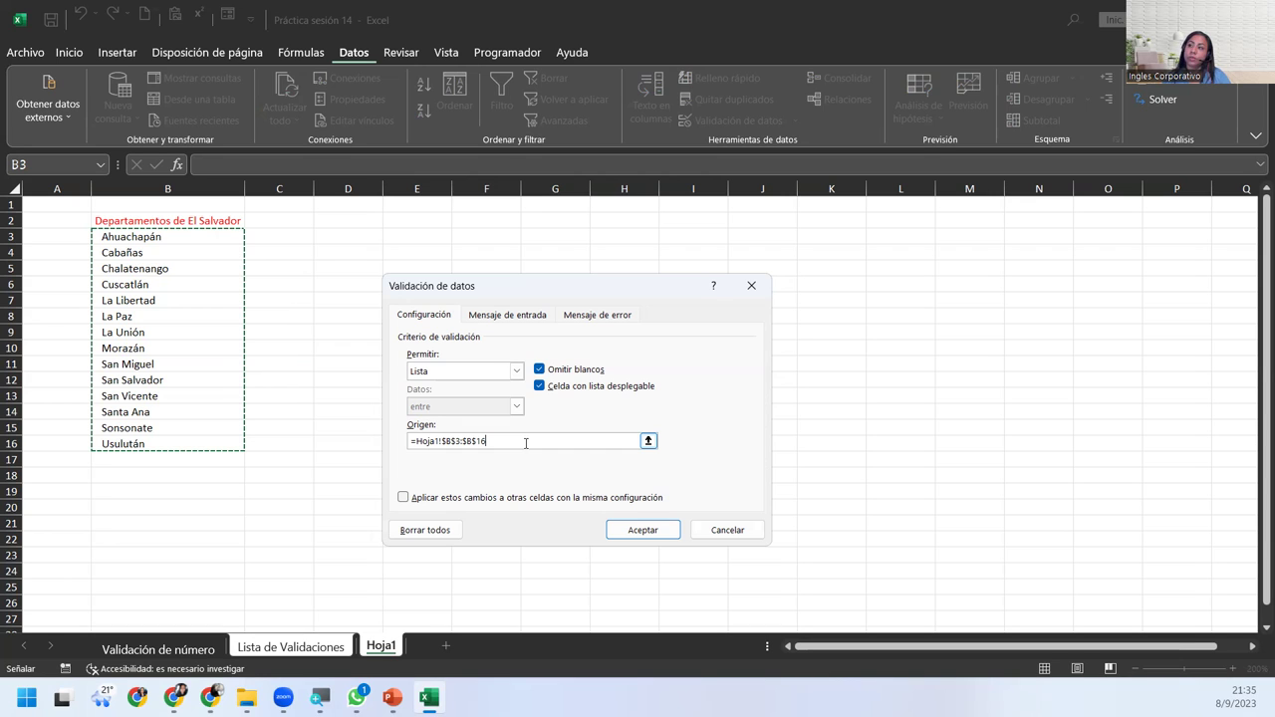
pyautogui.click(507, 316)
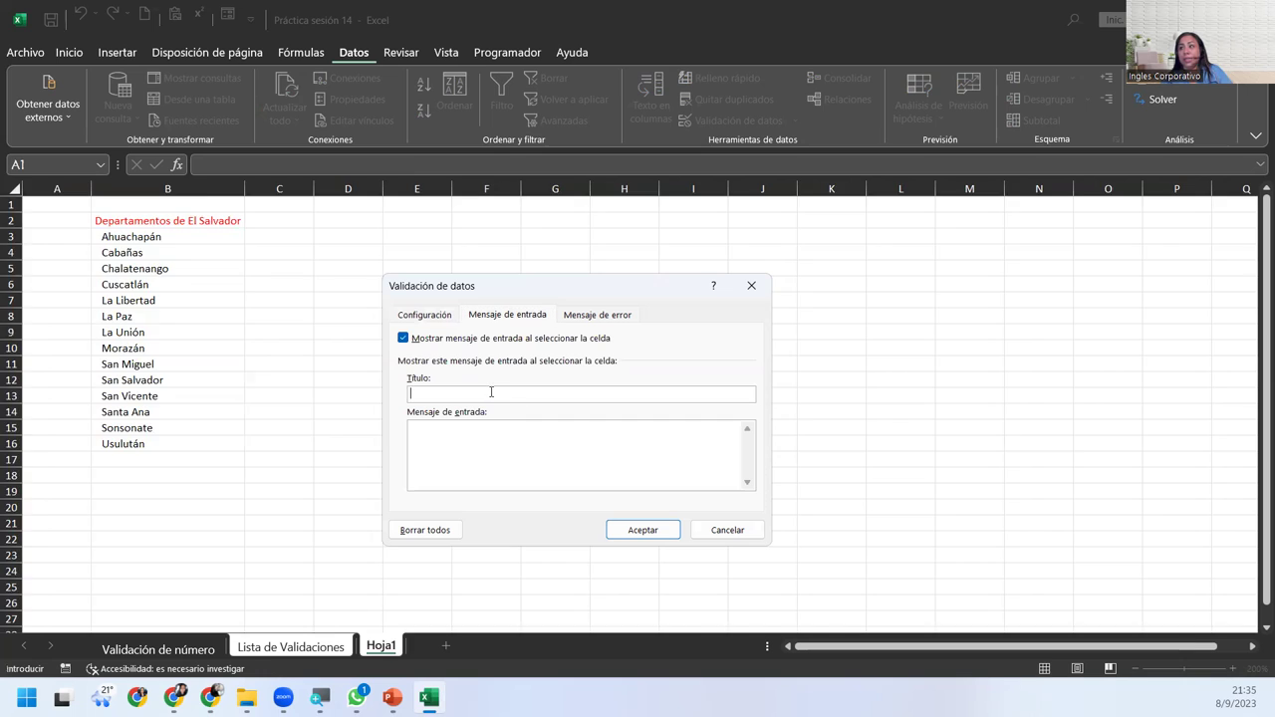
# Enter input title 'Departamentos' and message 'Seleccione un departamento de la lista'.
pyautogui.click(491, 393)
pyautogui.write('Sel')
pyautogui.press('BackSpace')
pyautogui.press('BackSpace')
pyautogui.press('BackSpace')
pyautogui.write('Departamentos')
pyautogui.press('Tab')
pyautogui.write('Selecciones')
pyautogui.press('BackSpace')
pyautogui.write('un de')
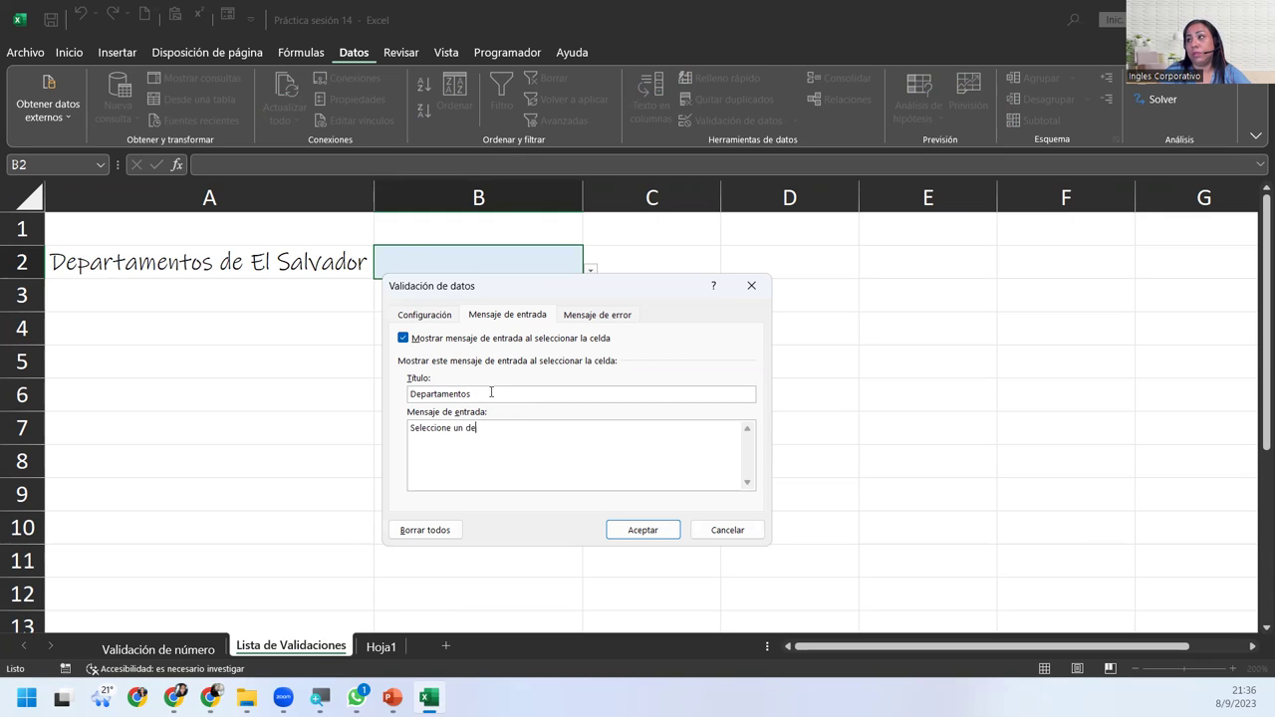
pyautogui.write('pa')
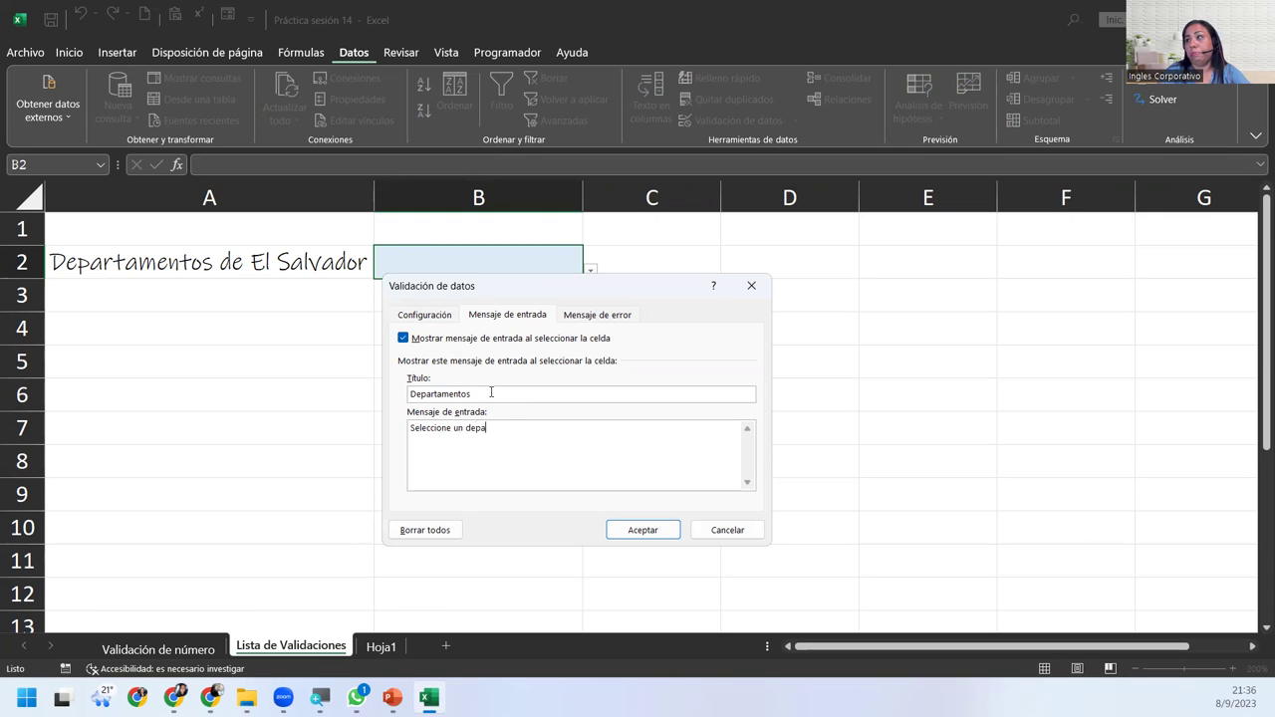
pyautogui.write('rtamento de la lista')
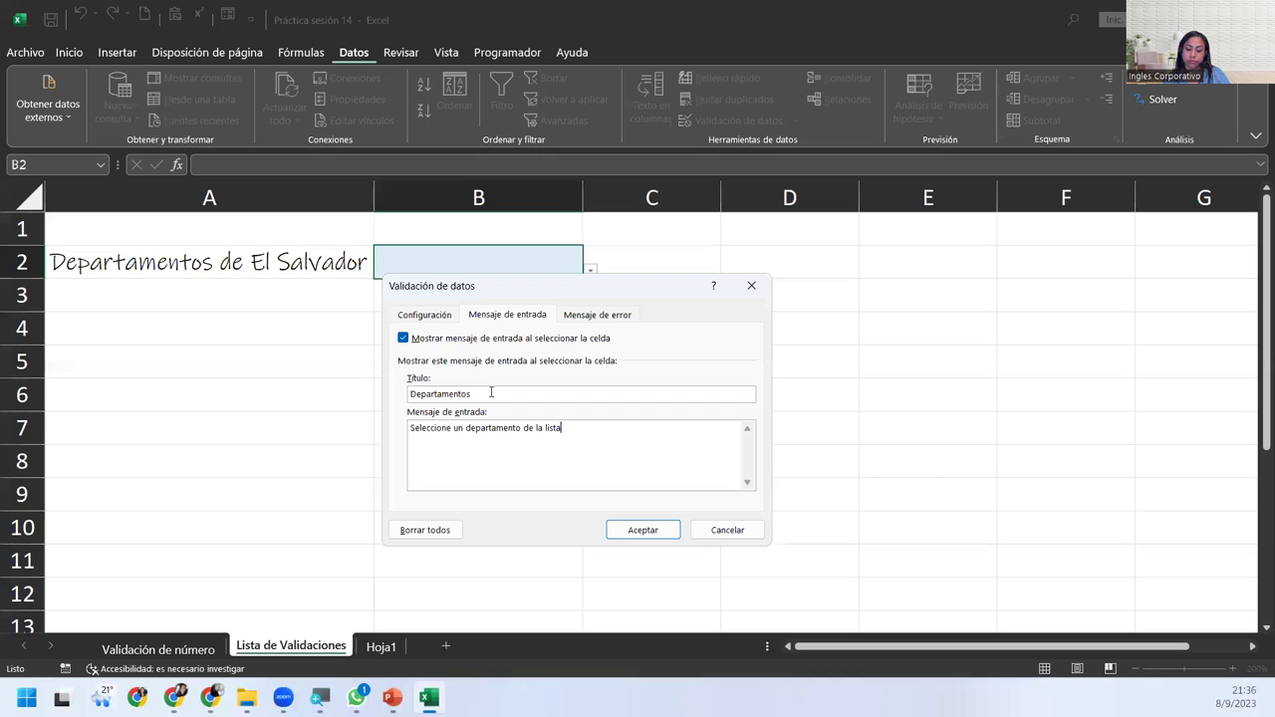
pyautogui.click(598, 314)
# Give B2 error title 'Dato no encontrado' and message 'Despliegue la lista y seleccione el Departamento correcto', then apply.
pyautogui.click(594, 392)
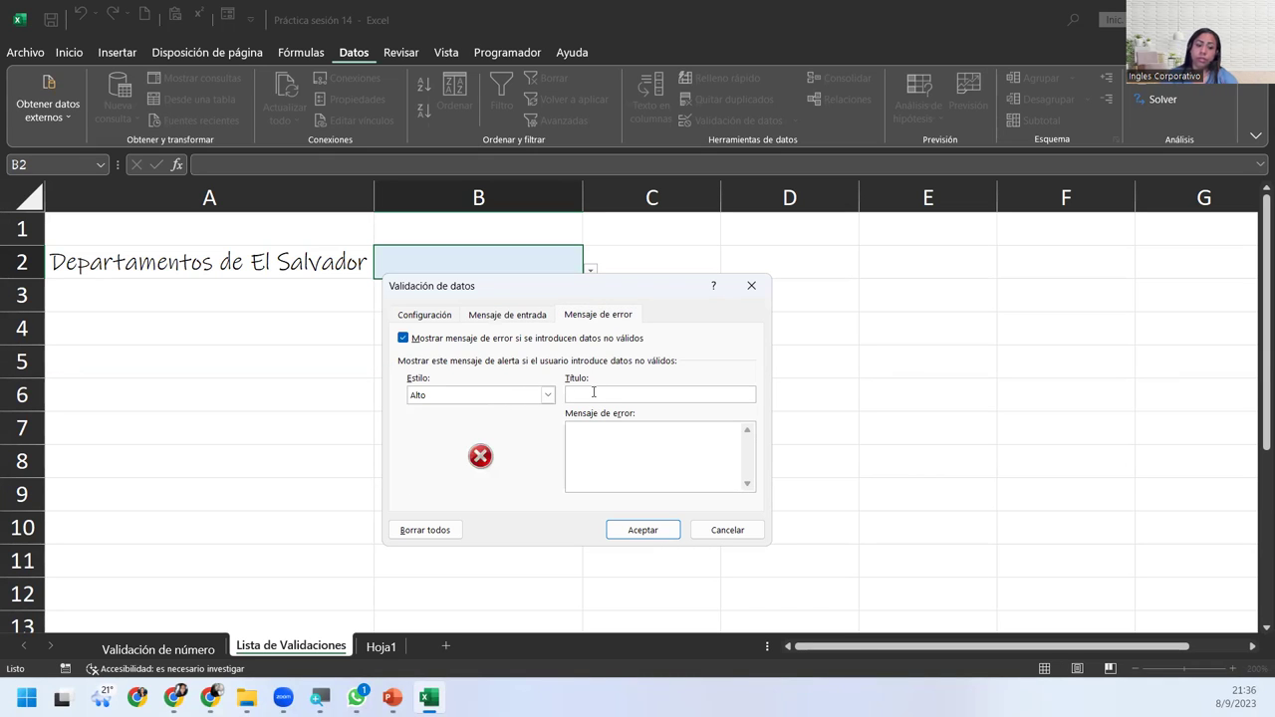
pyautogui.write('Dato ')
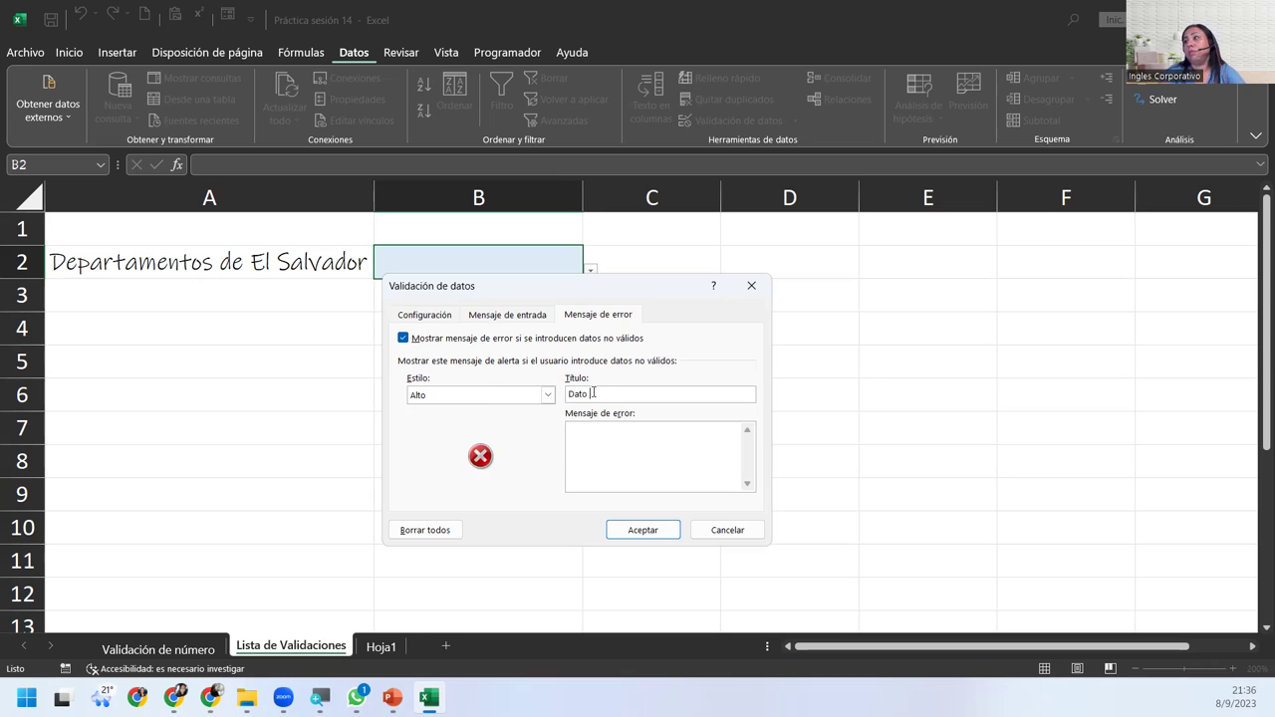
pyautogui.write('no encontrado')
pyautogui.press('Tab')
pyautogui.write('Despliegue')
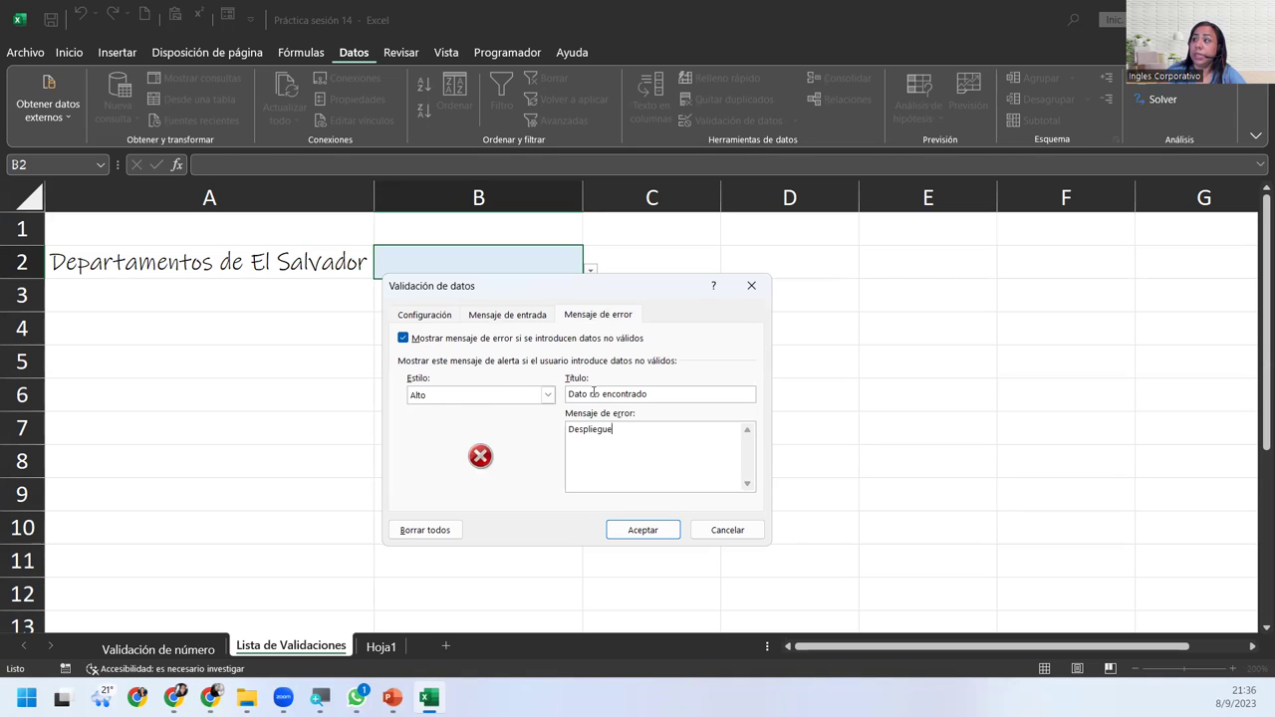
pyautogui.write(' la lista y s')
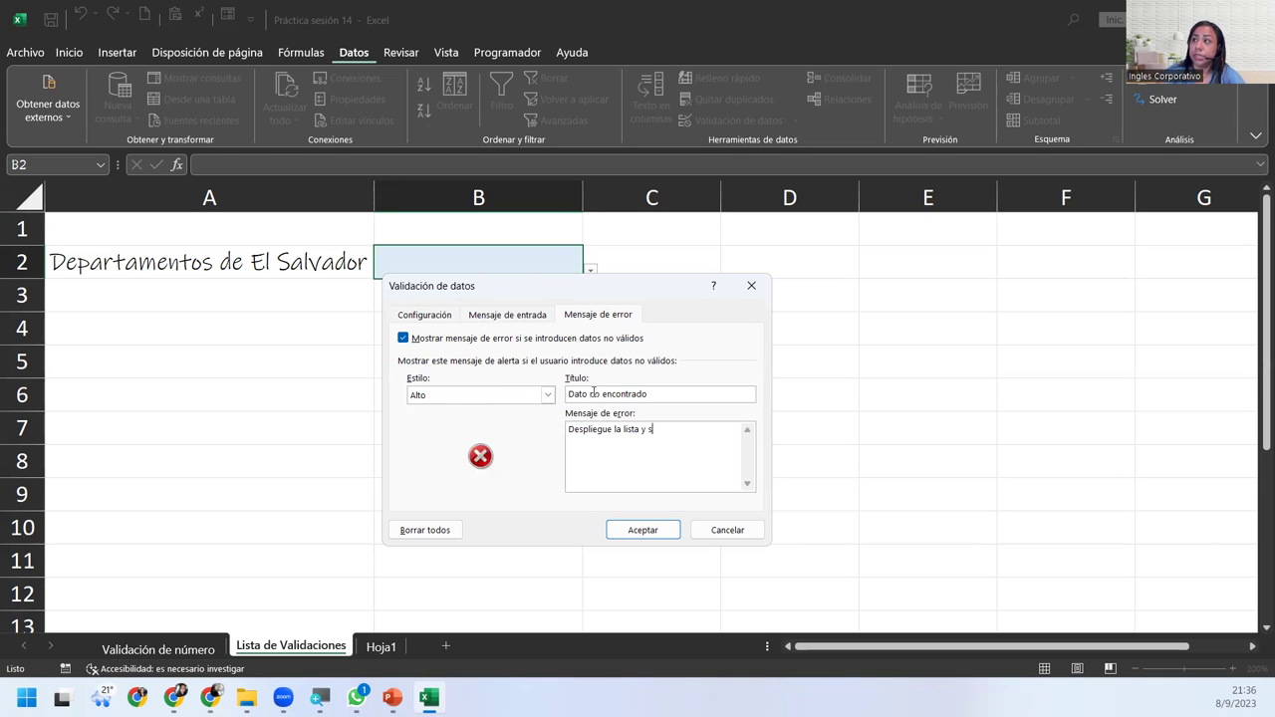
pyautogui.write('eleccione el D')
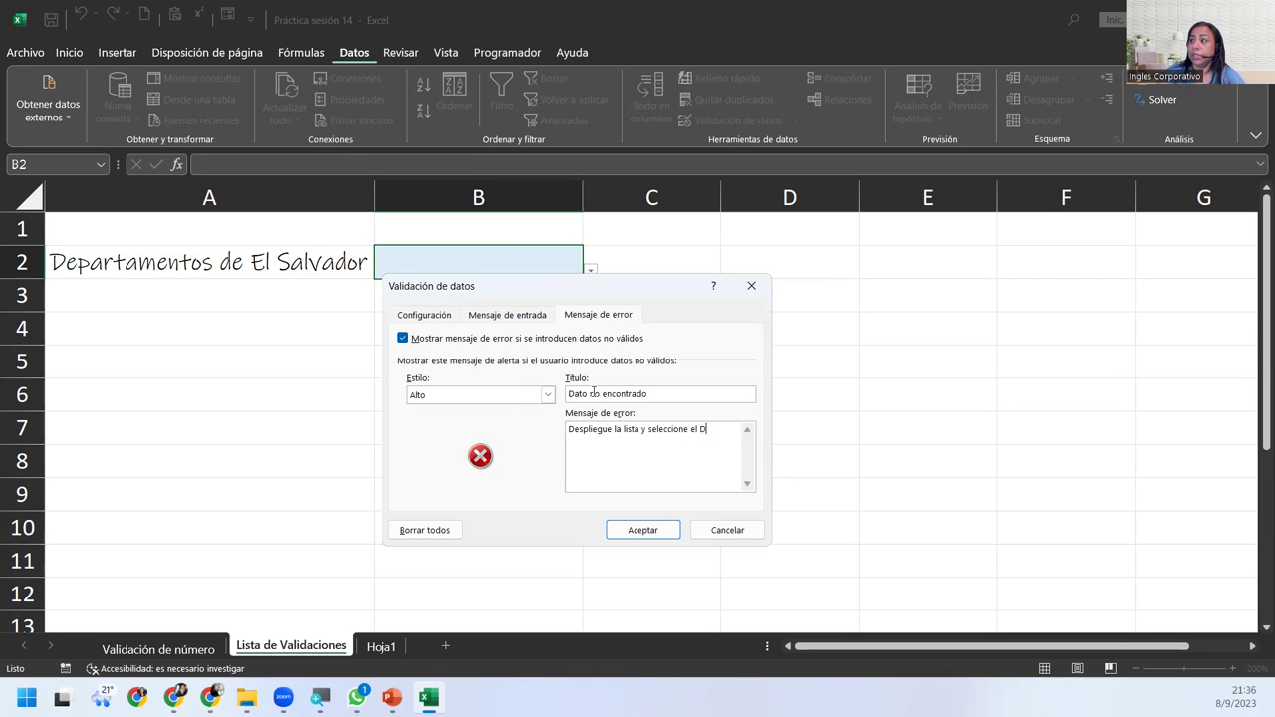
pyautogui.write('epartamento')
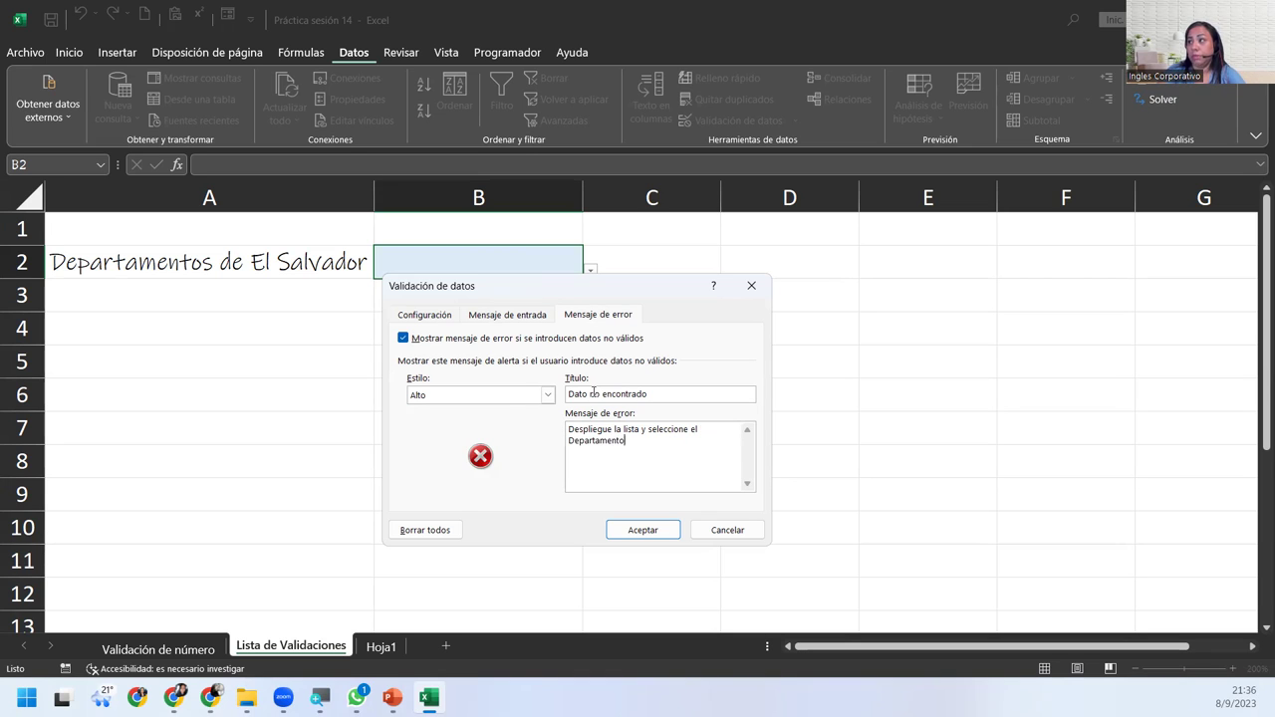
pyautogui.write(' correcto')
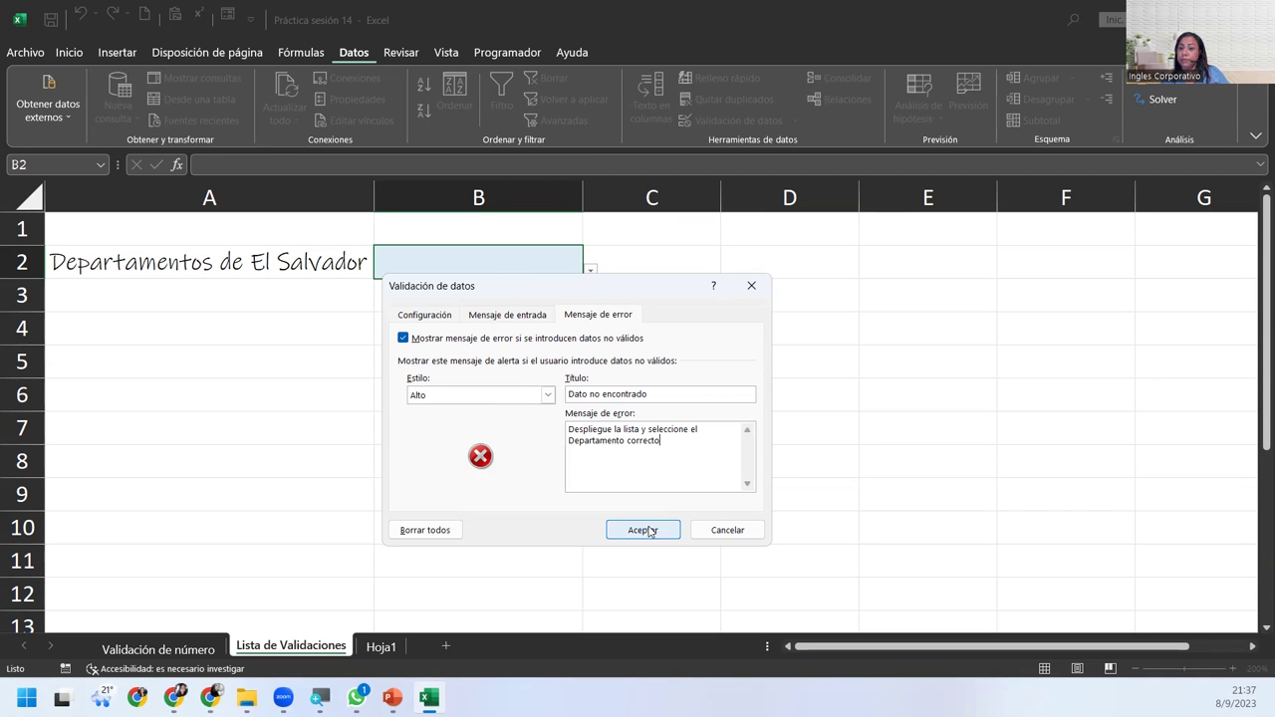
pyautogui.click(643, 530)
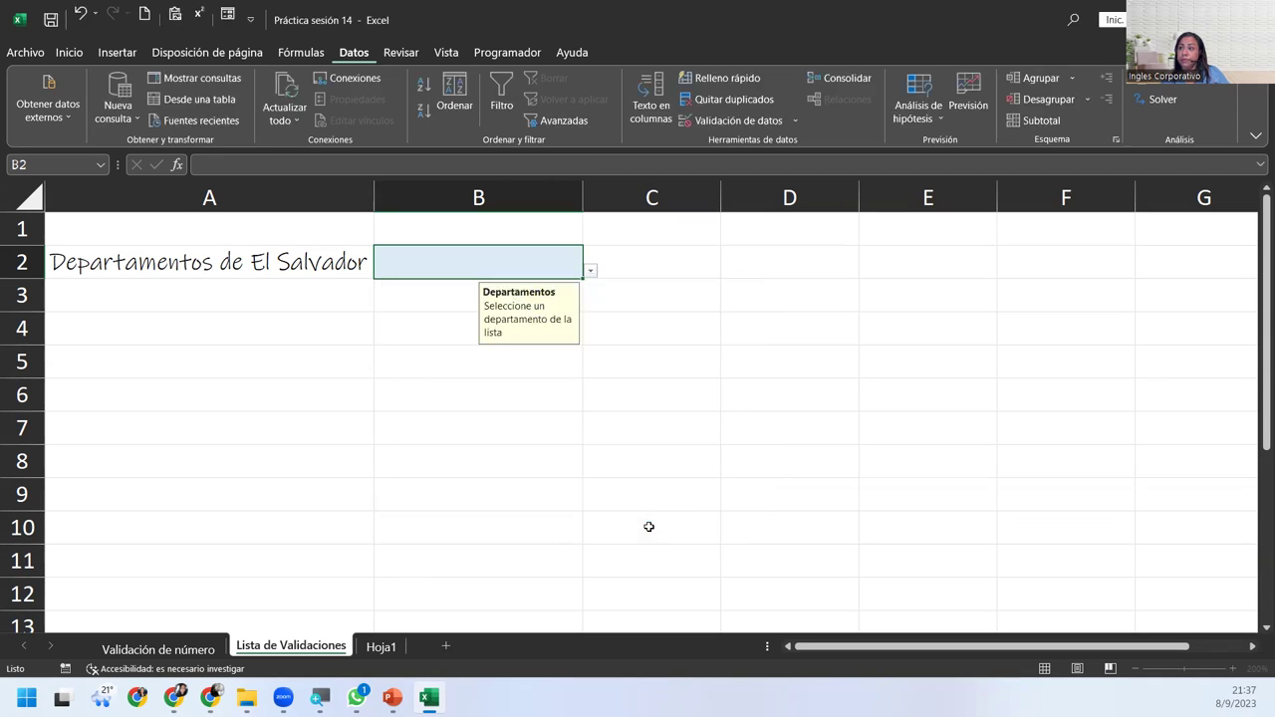
# Pick La Unión from B2's department dropdown.
pyautogui.click(590, 274)
pyautogui.moveTo(571, 319); pyautogui.dragTo(587, 290)
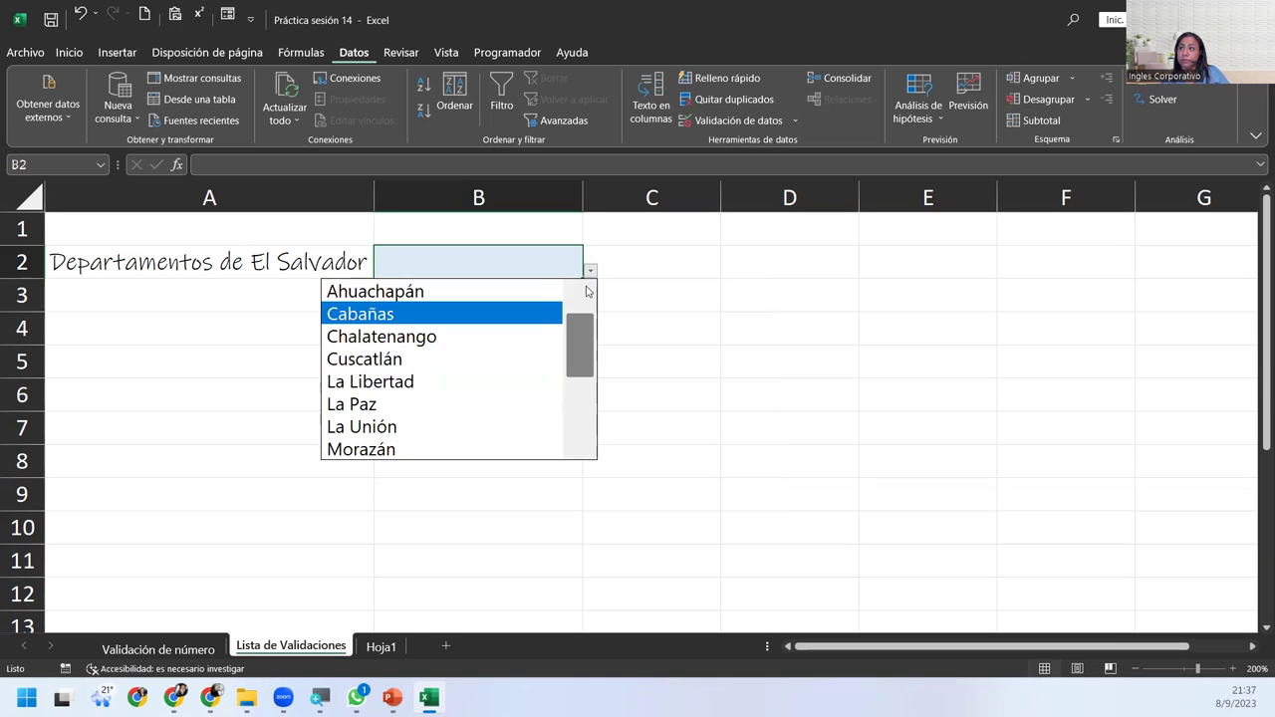
pyautogui.click(399, 427)
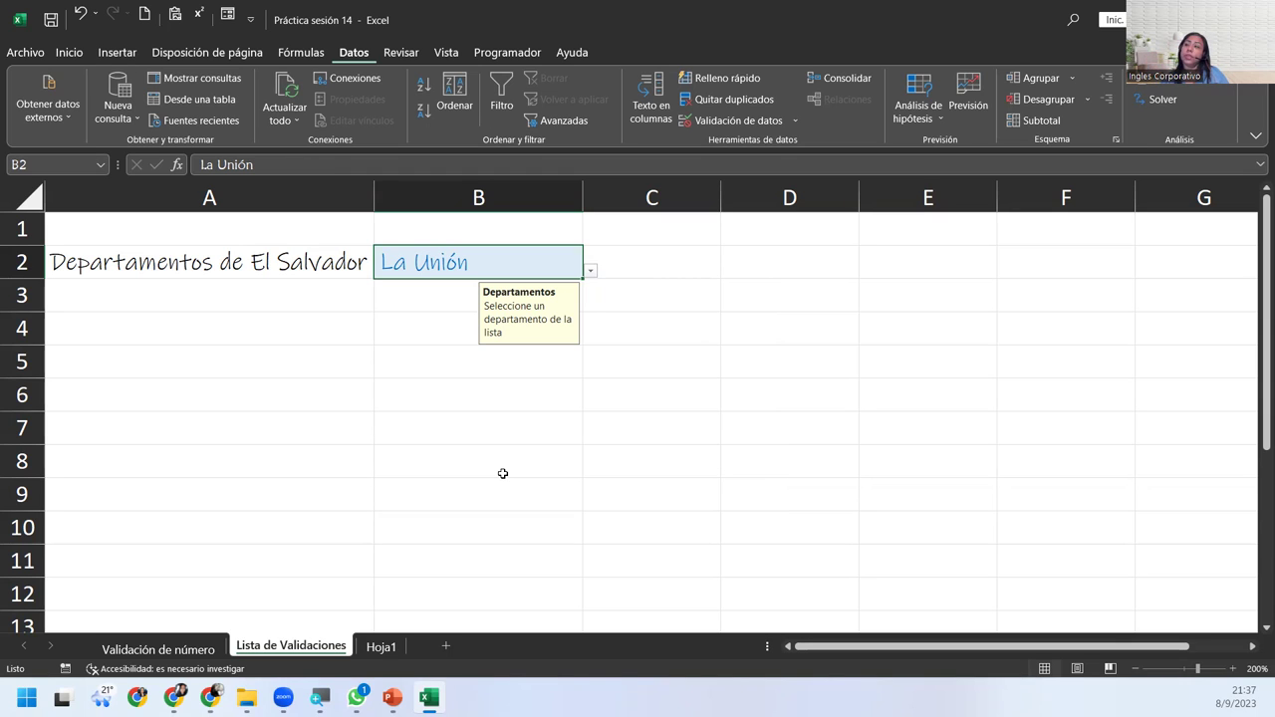
# Reselect B2 and replace La Unión with Usulután from the dropdown.
pyautogui.click(605, 263)
pyautogui.click(553, 271)
pyautogui.click(588, 273)
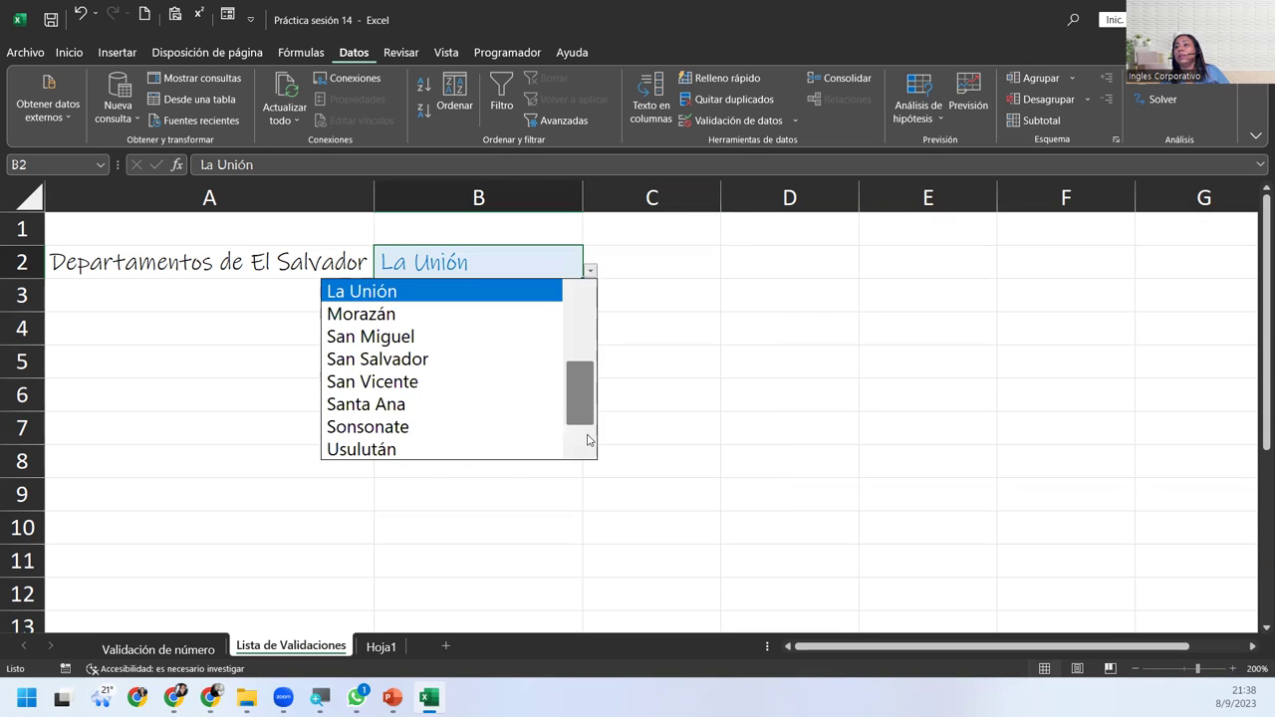
pyautogui.click(421, 453)
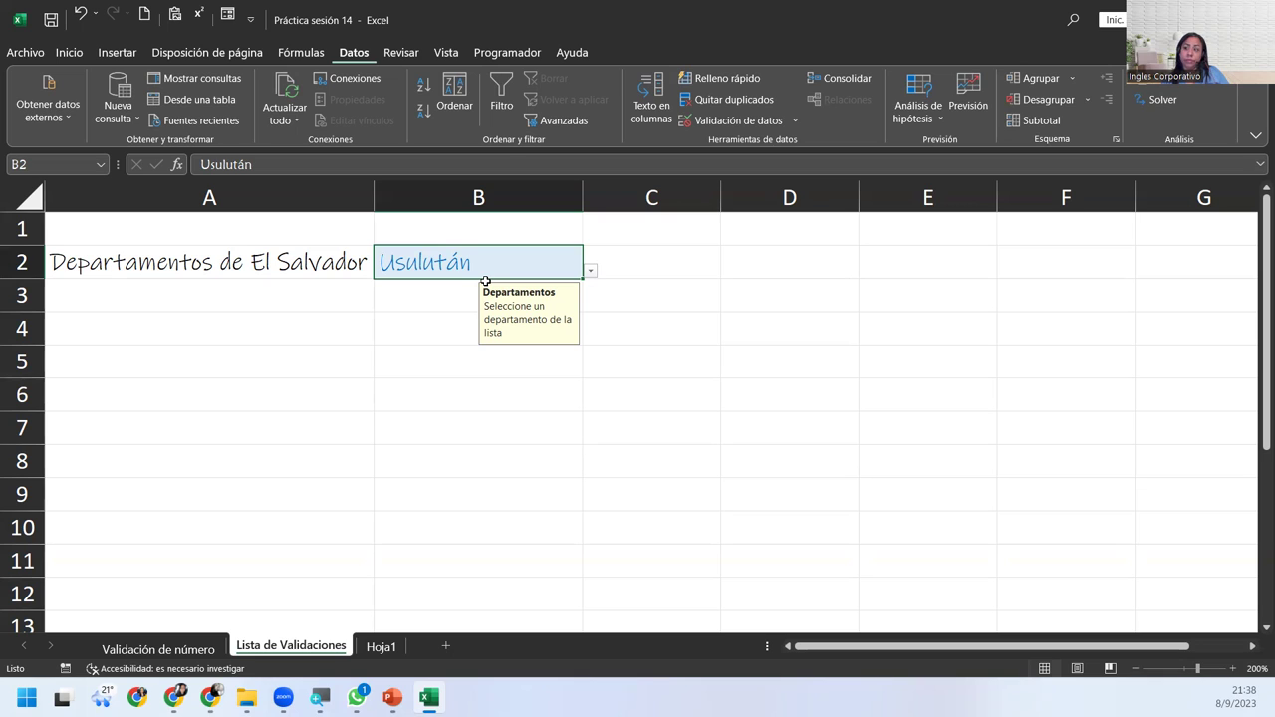
pyautogui.click(591, 271)
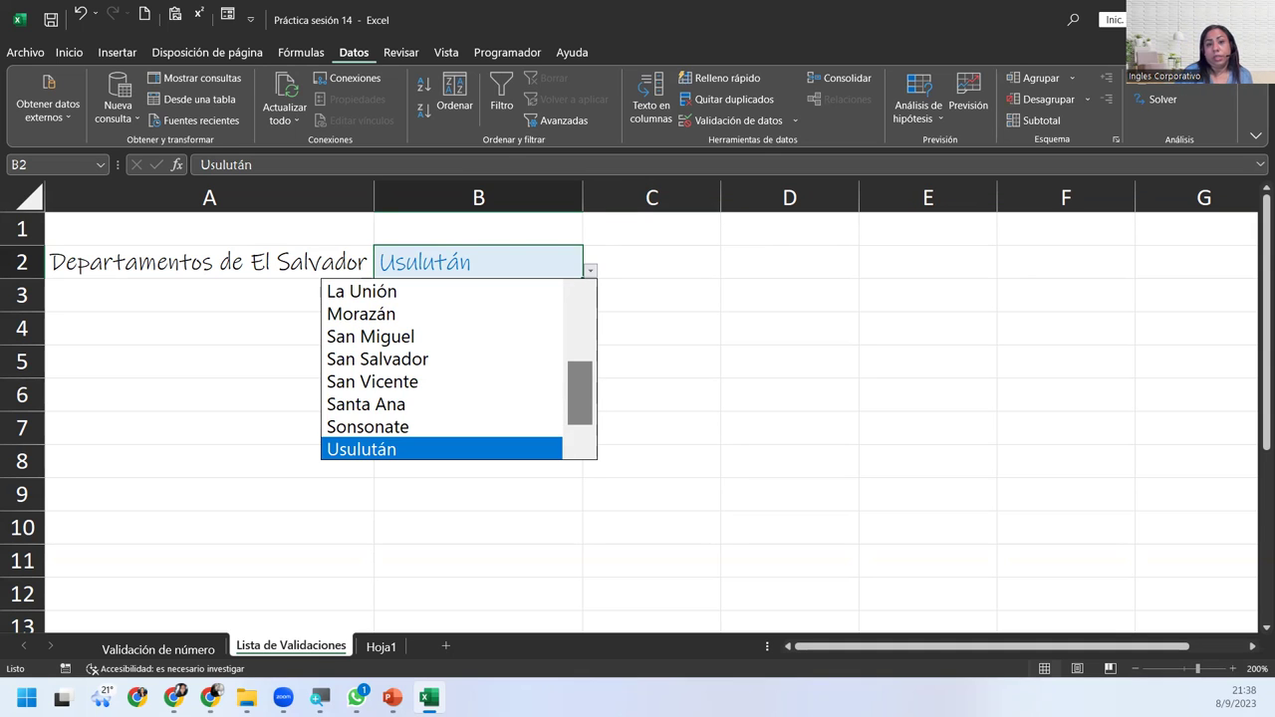
pyautogui.hotkey('alt', 'Tab')
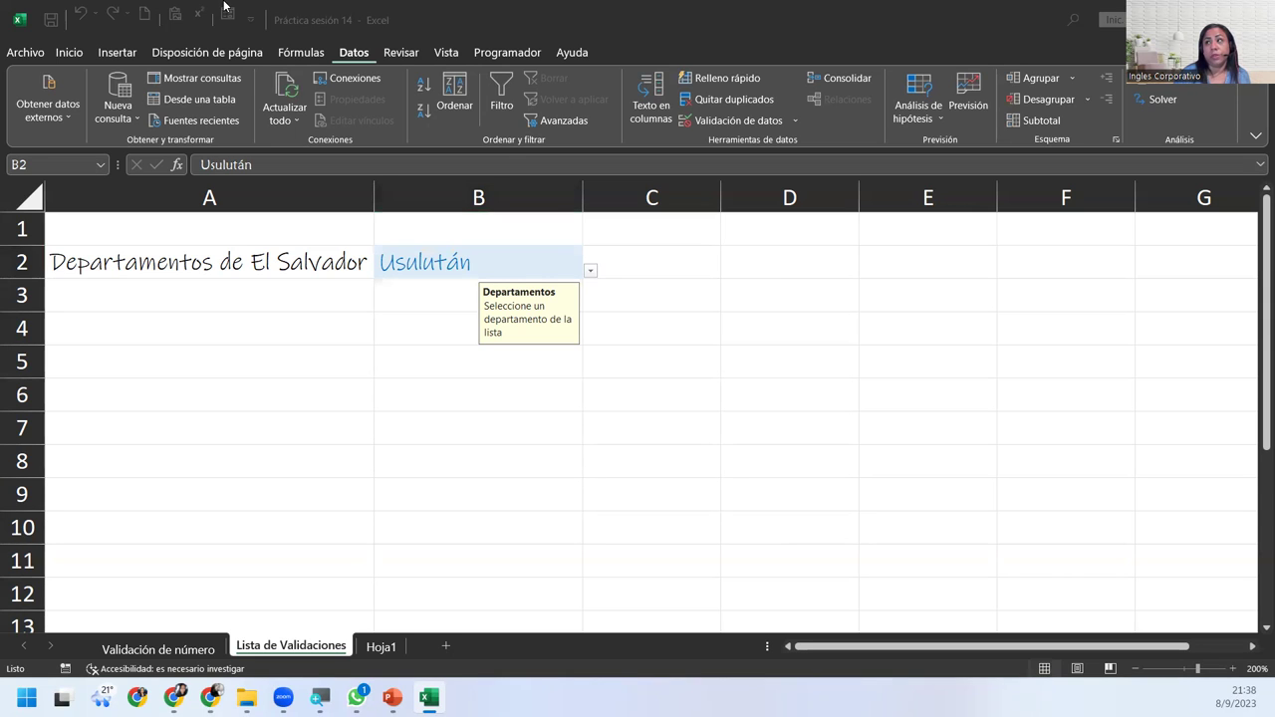
pyautogui.click(421, 276)
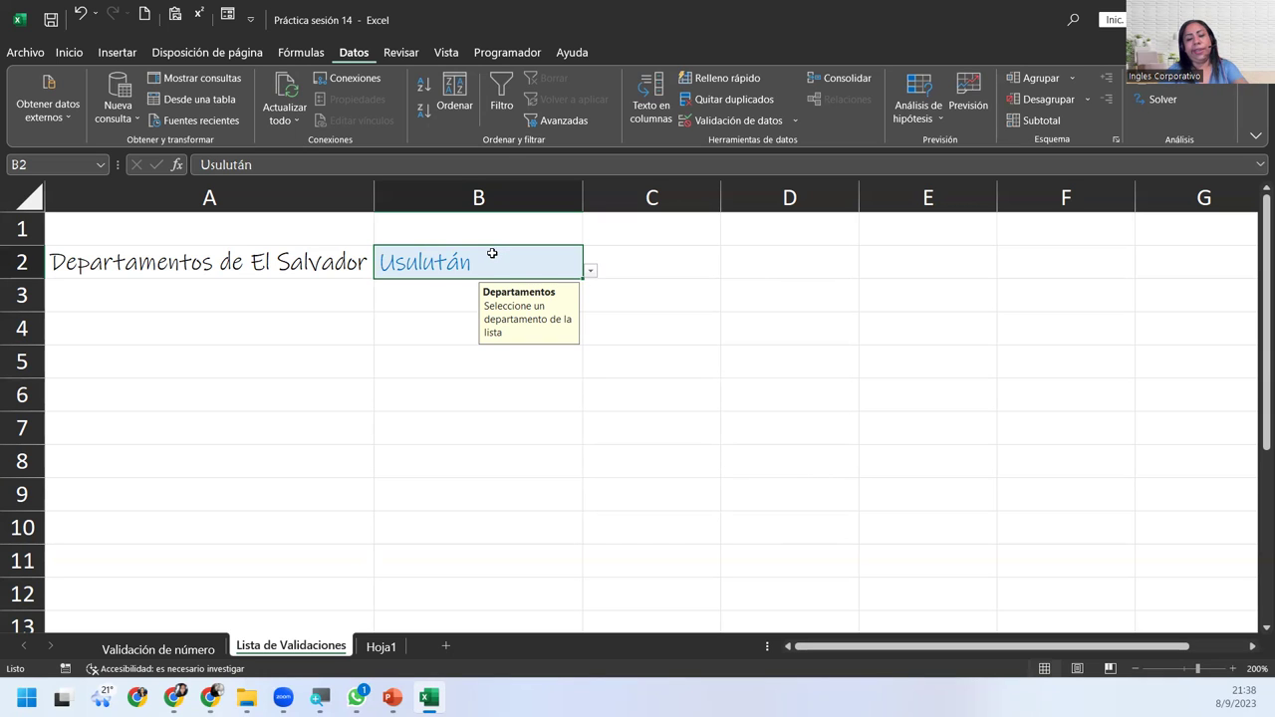
# Enter misspelled 'aguachapan' to trigger the alert, then clear it and pick Ahuachapán.
pyautogui.write('agua')
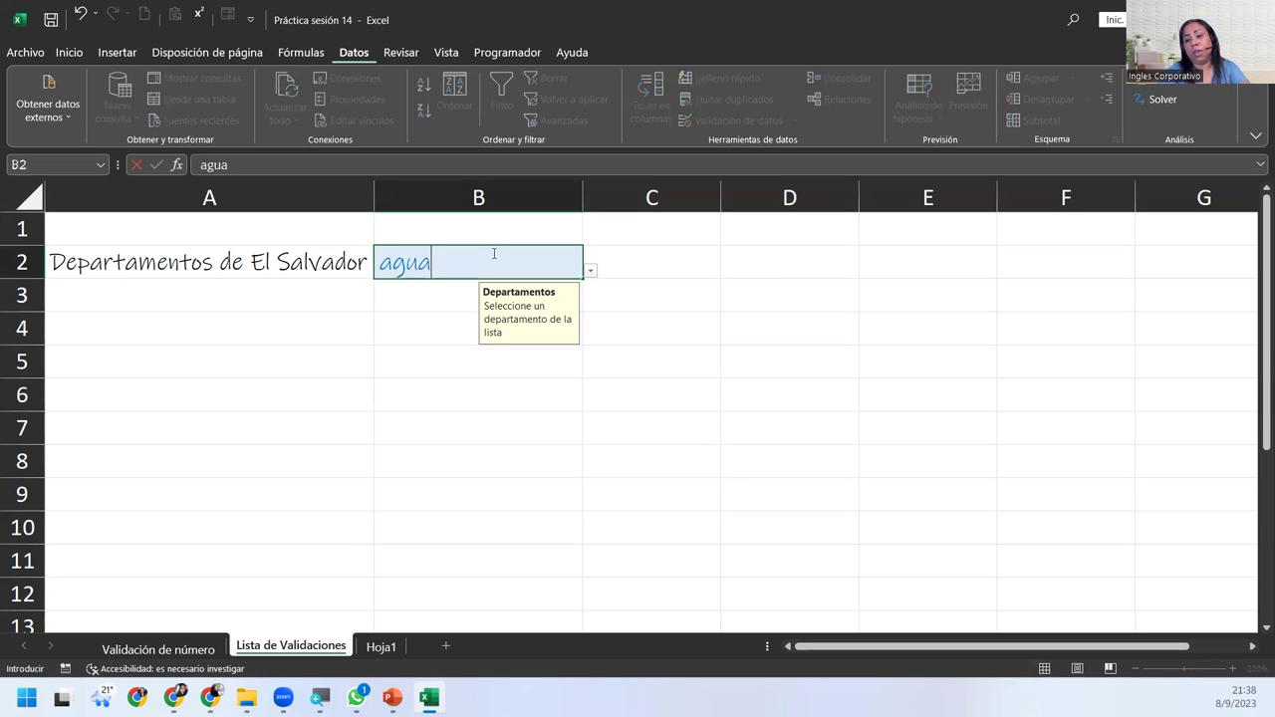
pyautogui.write('chapan')
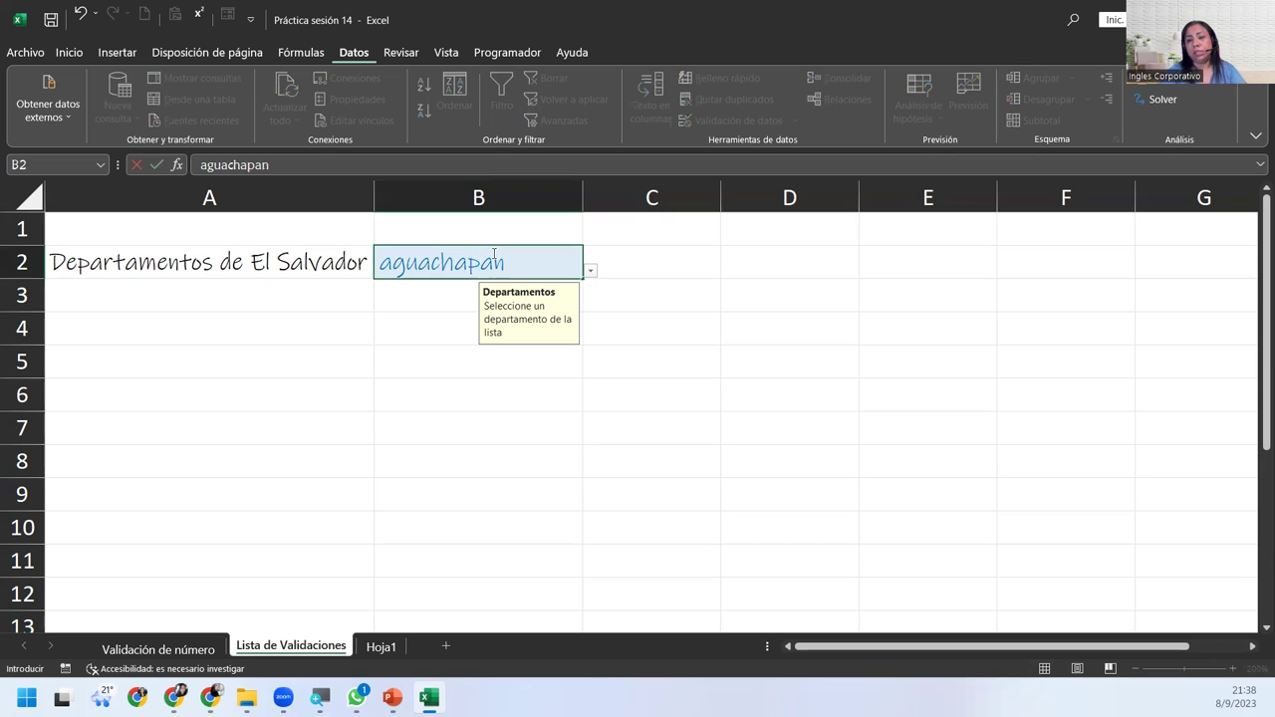
pyautogui.press('Return')
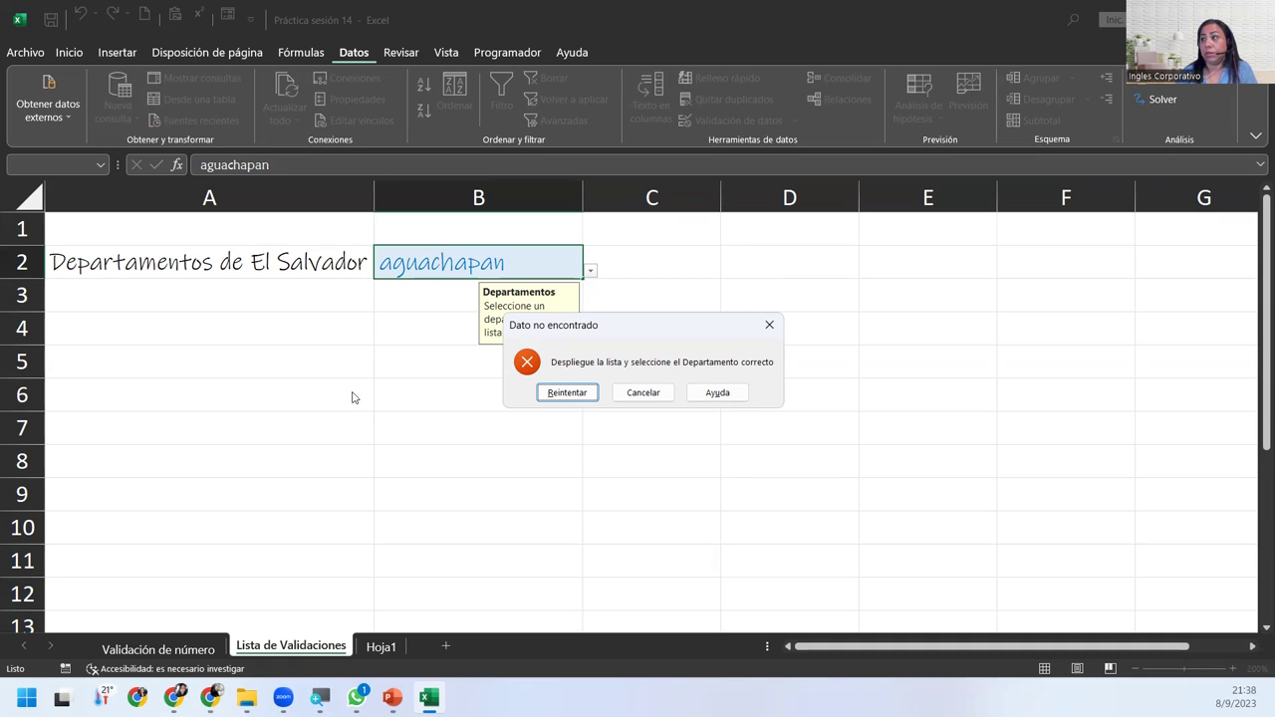
pyautogui.click(570, 397)
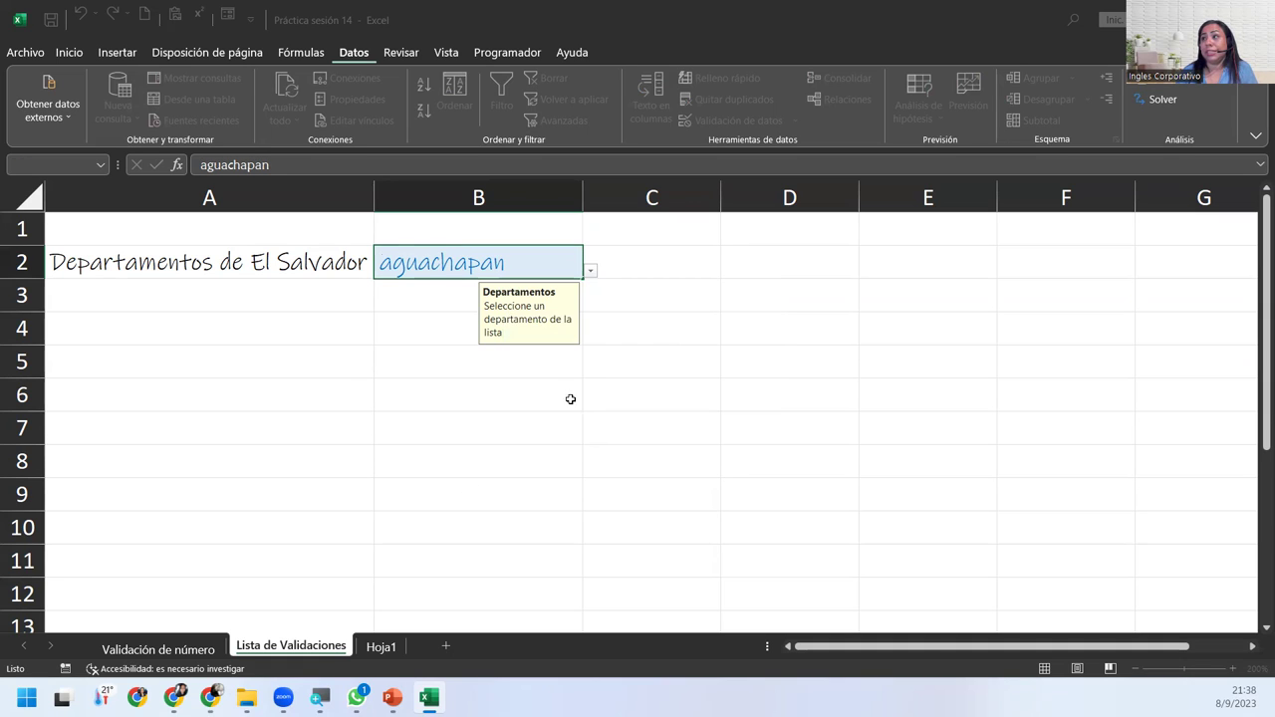
pyautogui.click(590, 271)
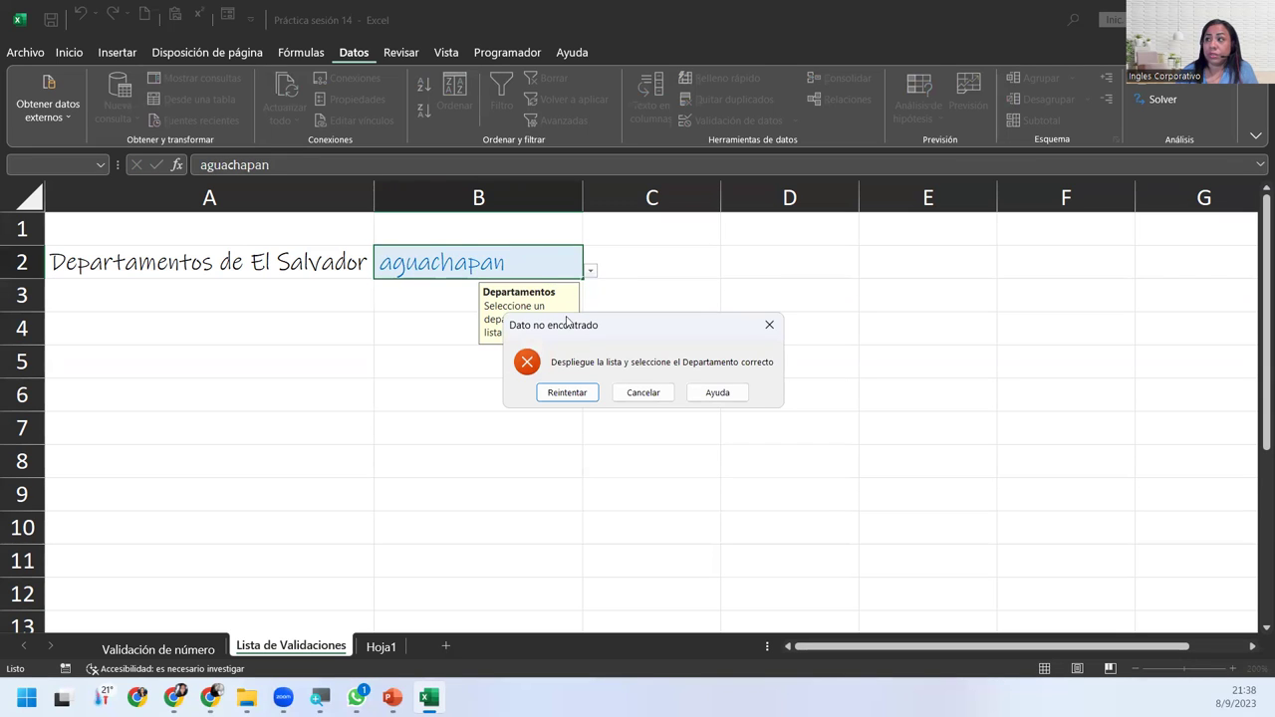
pyautogui.click(565, 391)
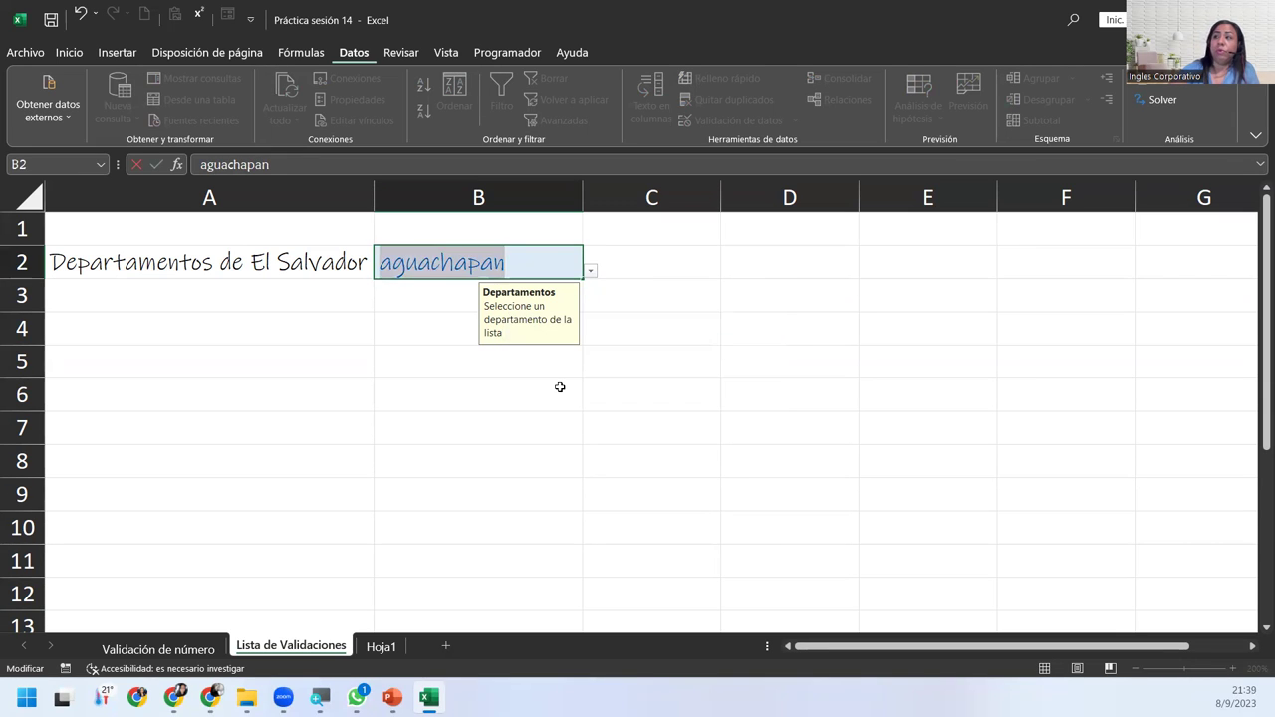
pyautogui.press('BackSpace')
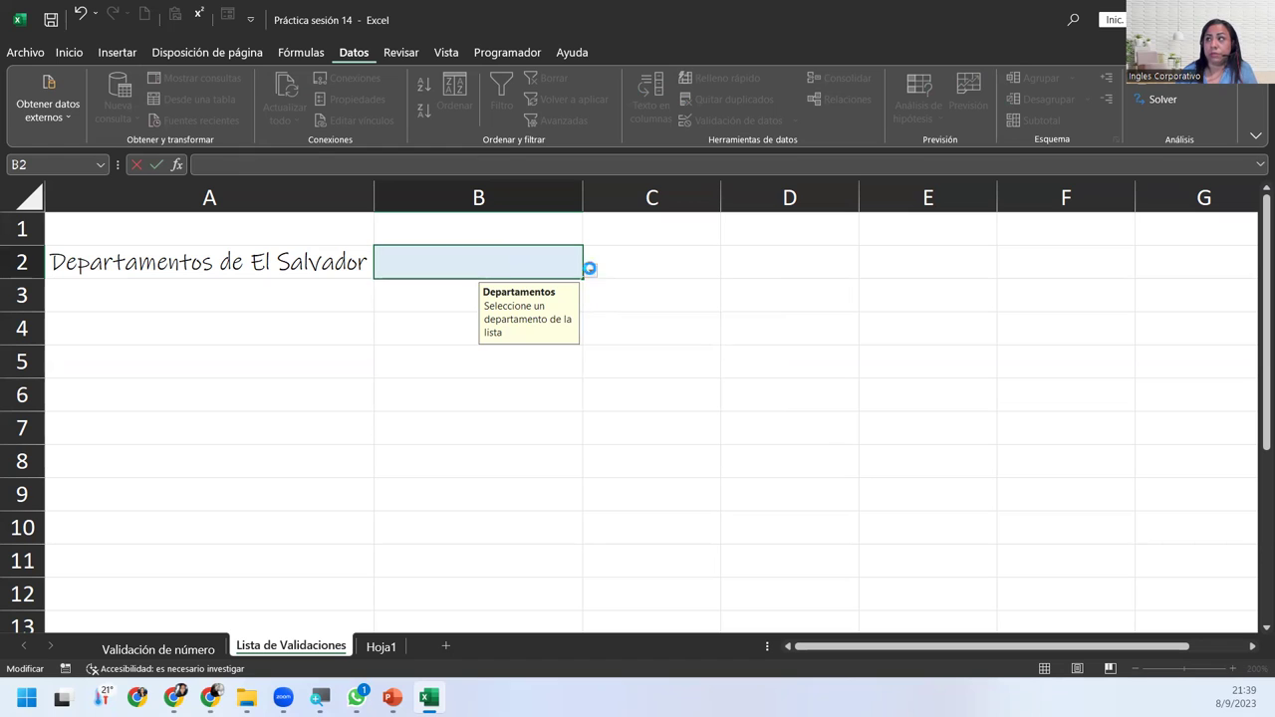
pyautogui.click(589, 270)
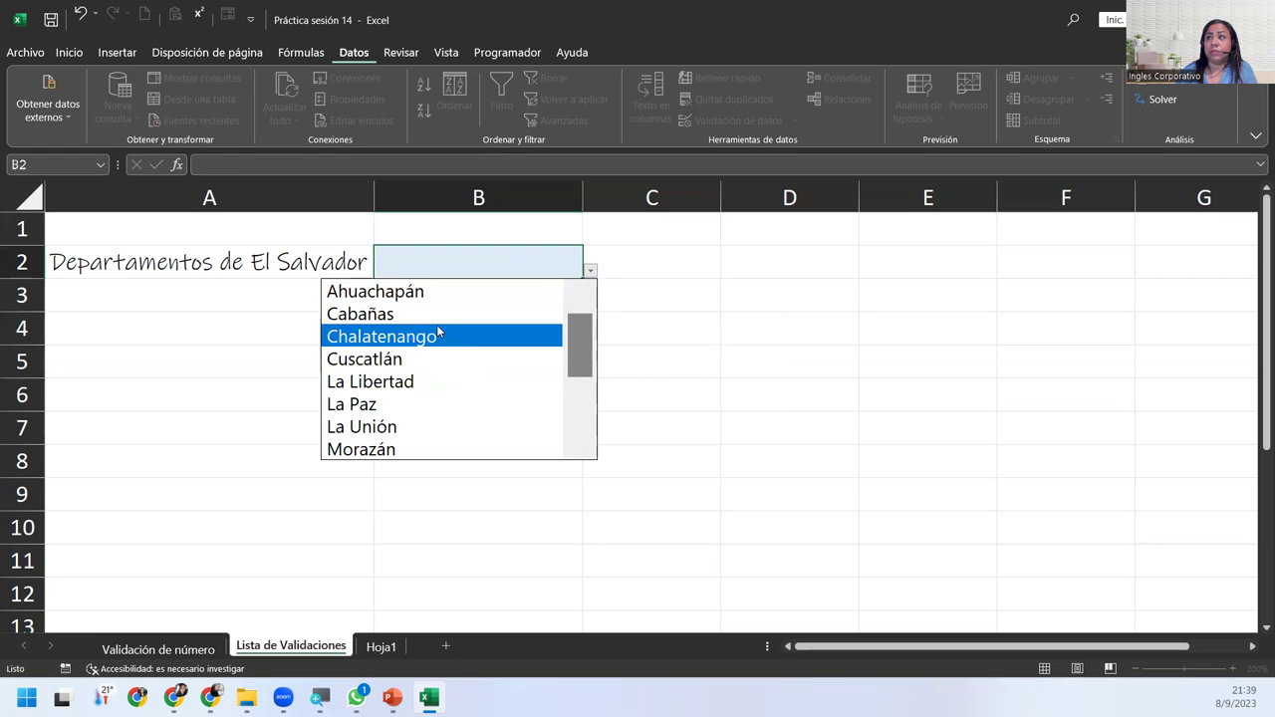
pyautogui.click(427, 291)
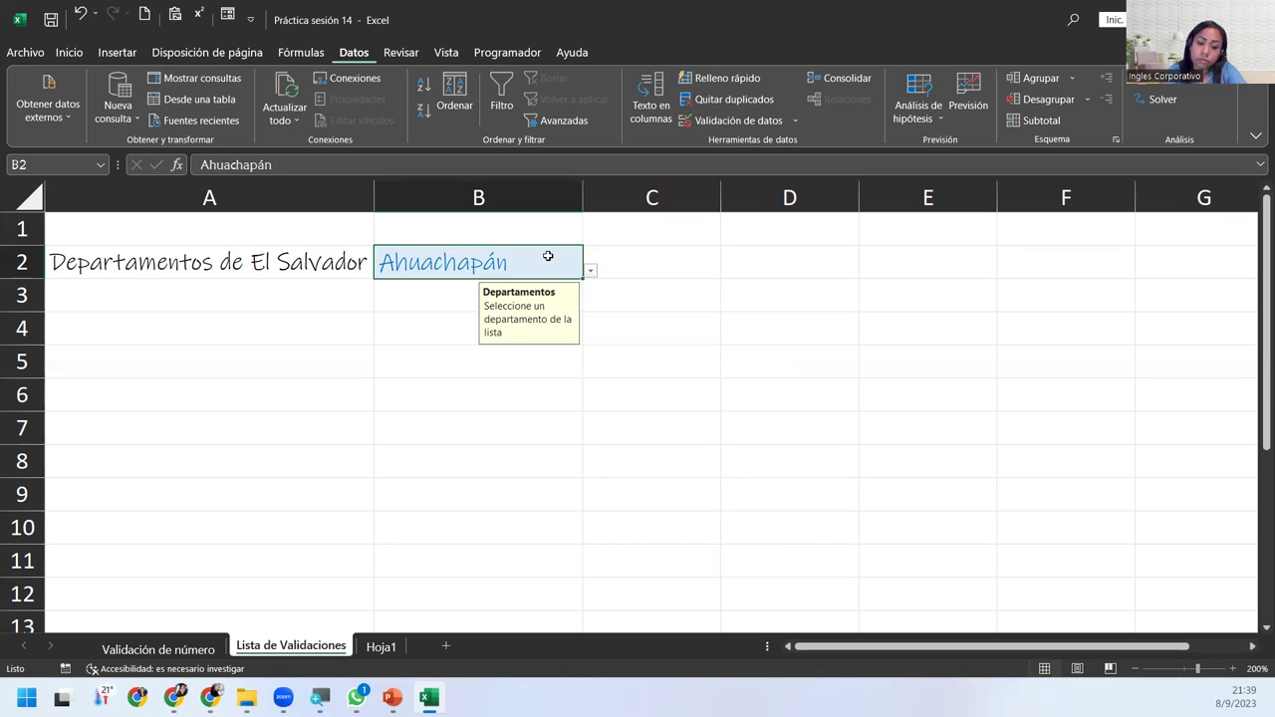
# Enter misspelled 'salsalvador' in B2, retry after the rejection, and clear the text.
pyautogui.write('sal')
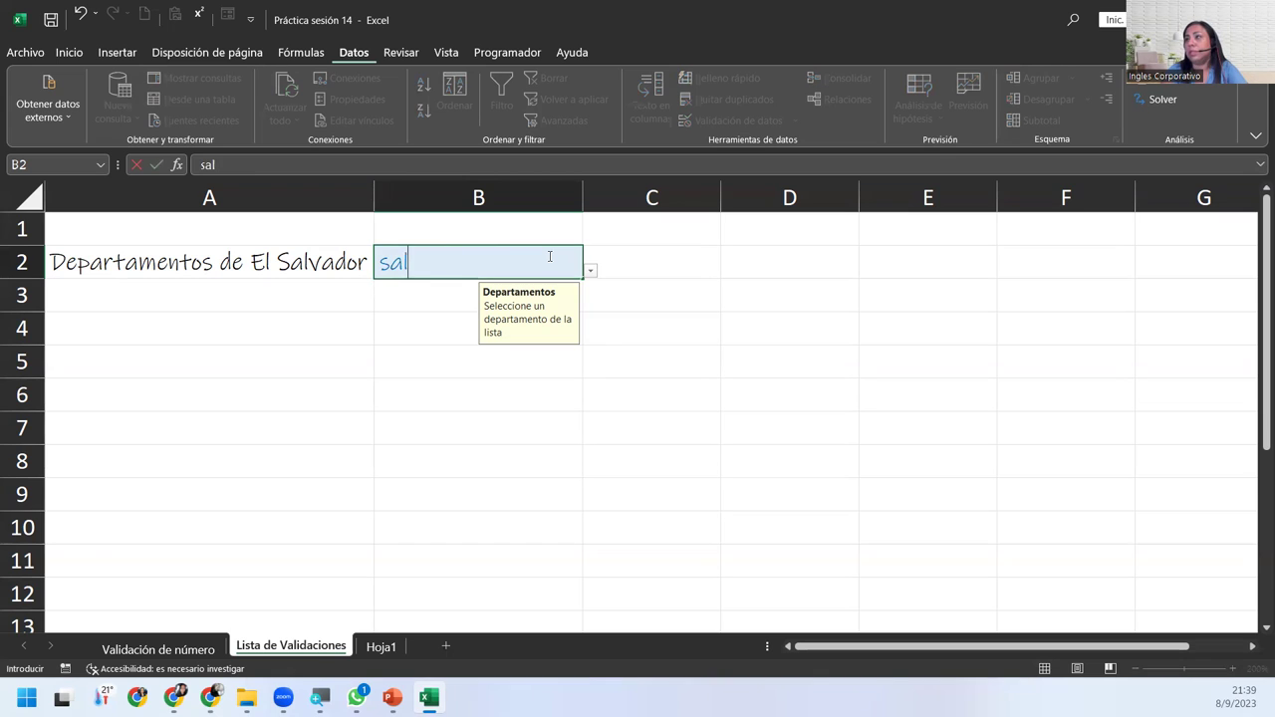
pyautogui.write('salvador')
pyautogui.press('Return')
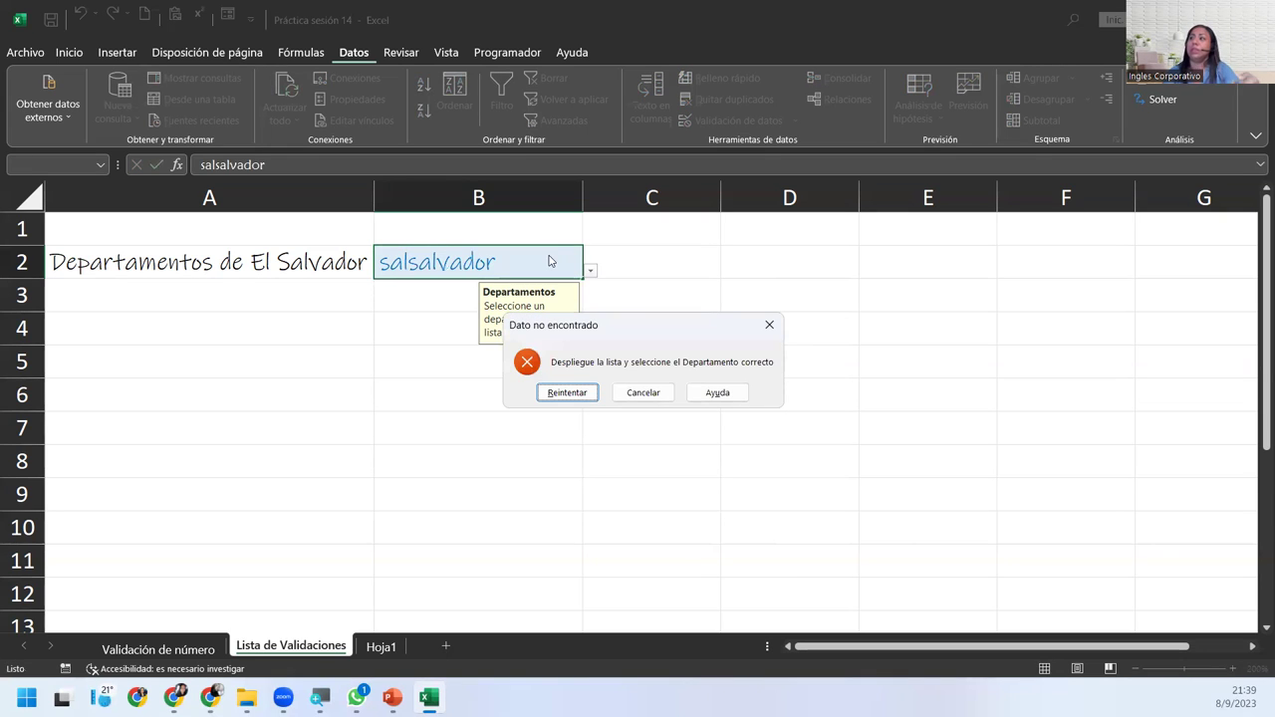
pyautogui.press('Return')
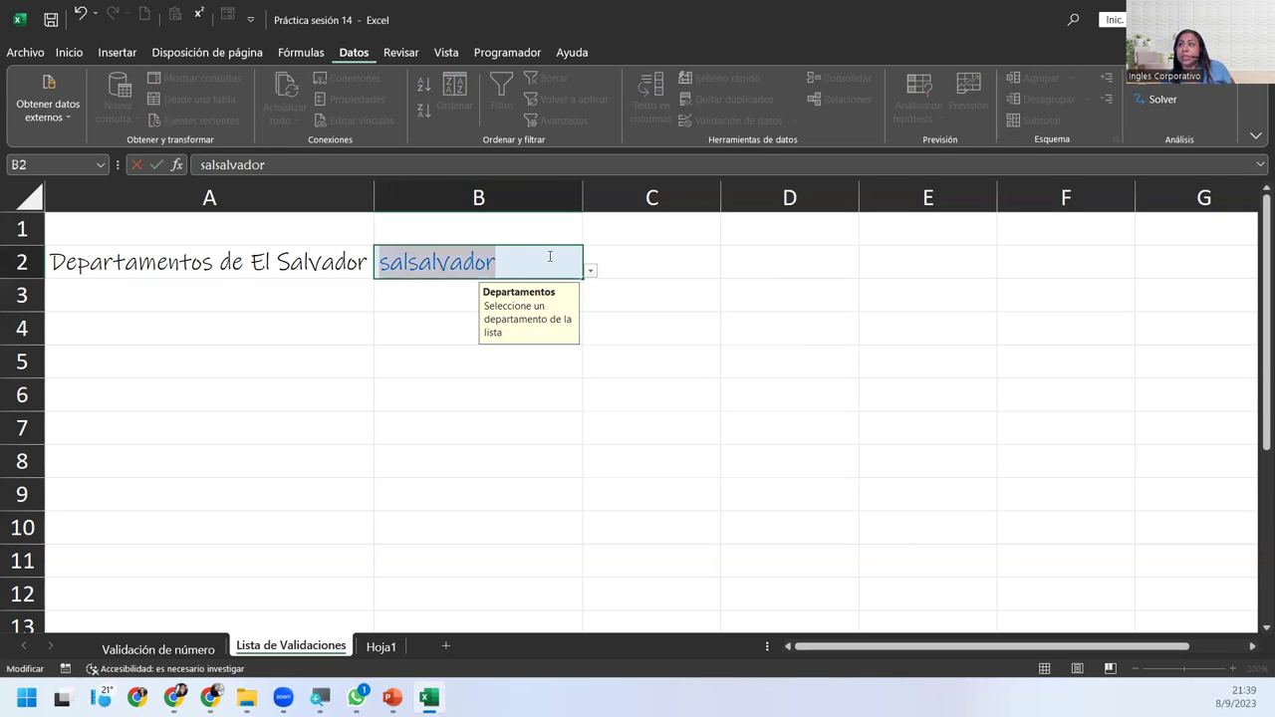
pyautogui.press('Return')
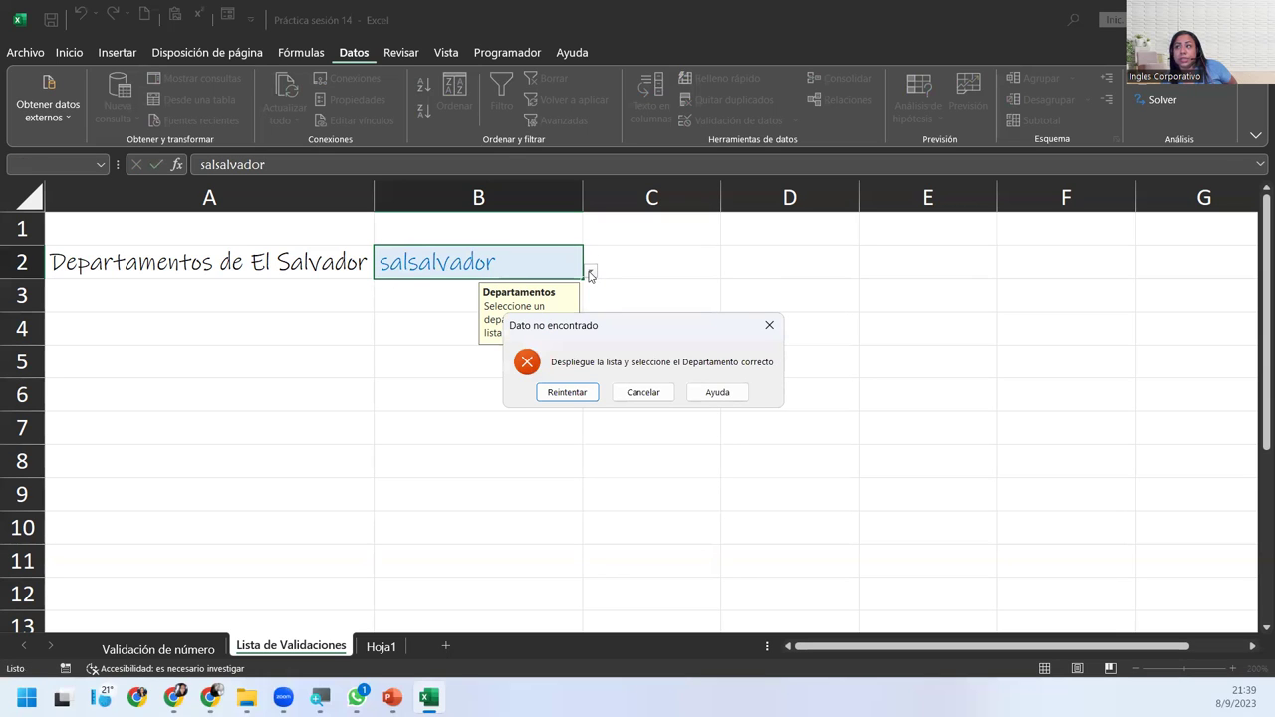
pyautogui.press('Return')
pyautogui.press('BackSpace')
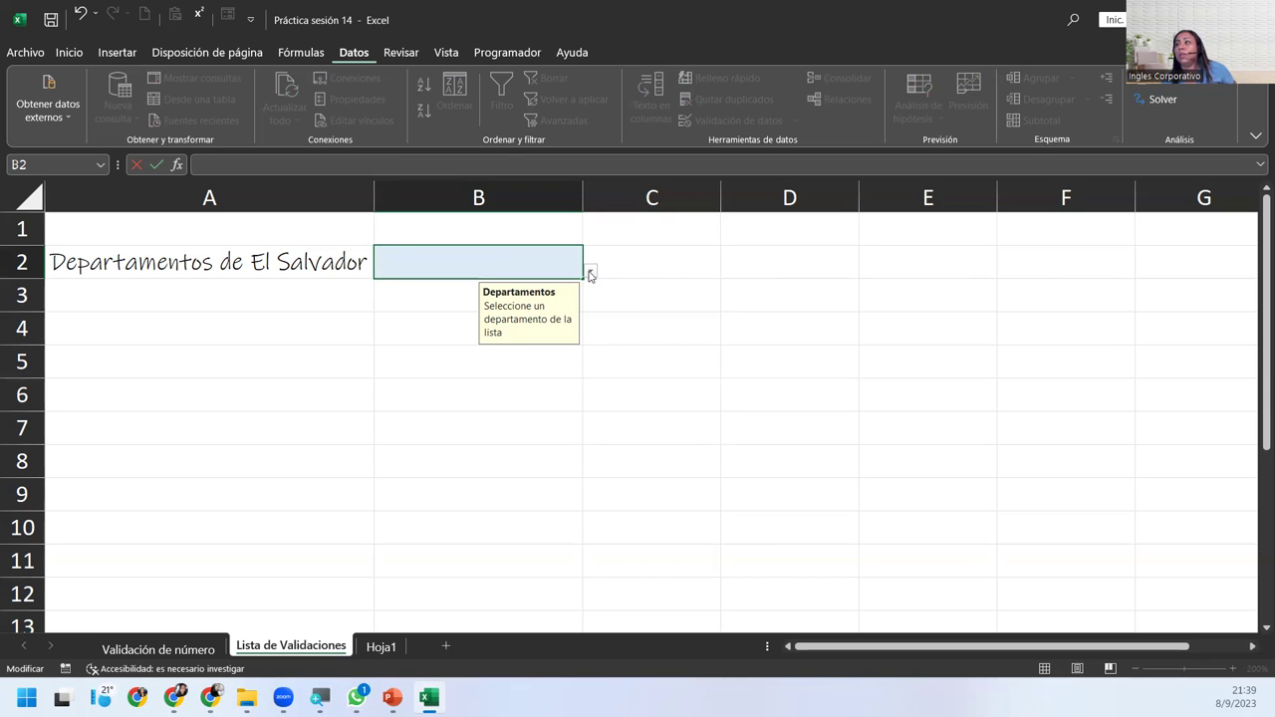
# Choose La Libertad from B2's dropdown and reopen Validación de datos.
pyautogui.click(590, 272)
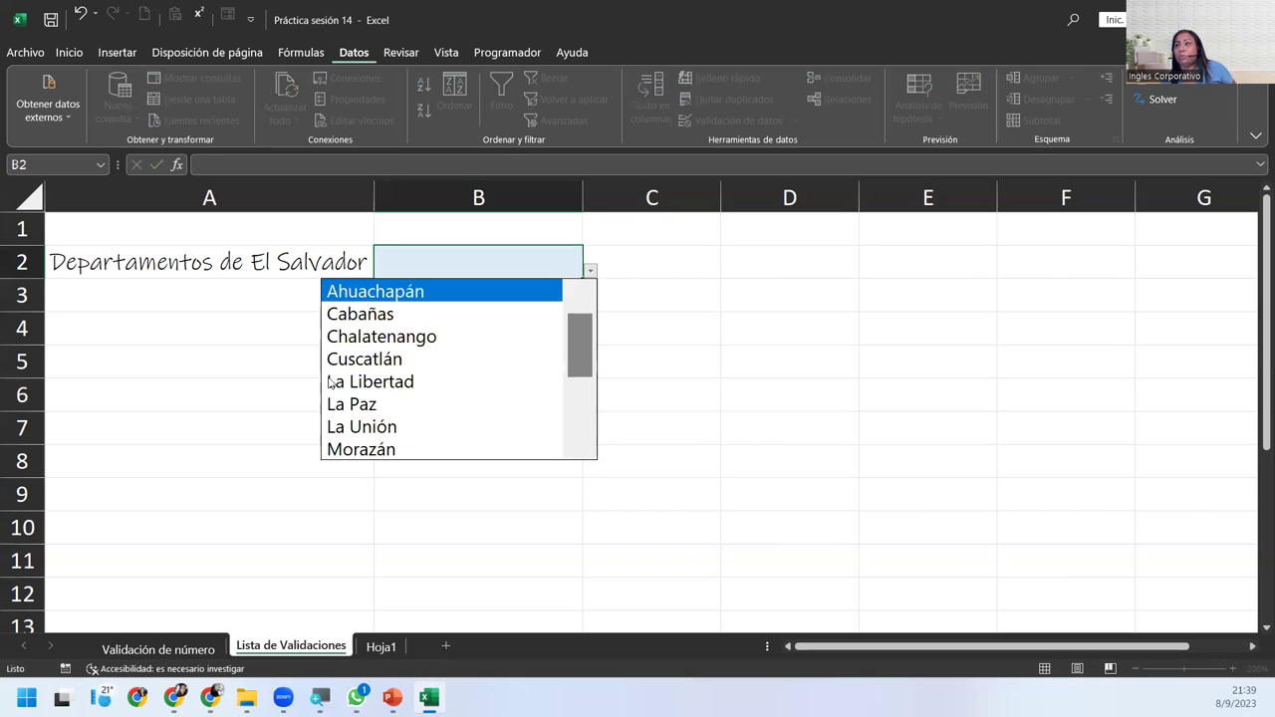
pyautogui.click(483, 371)
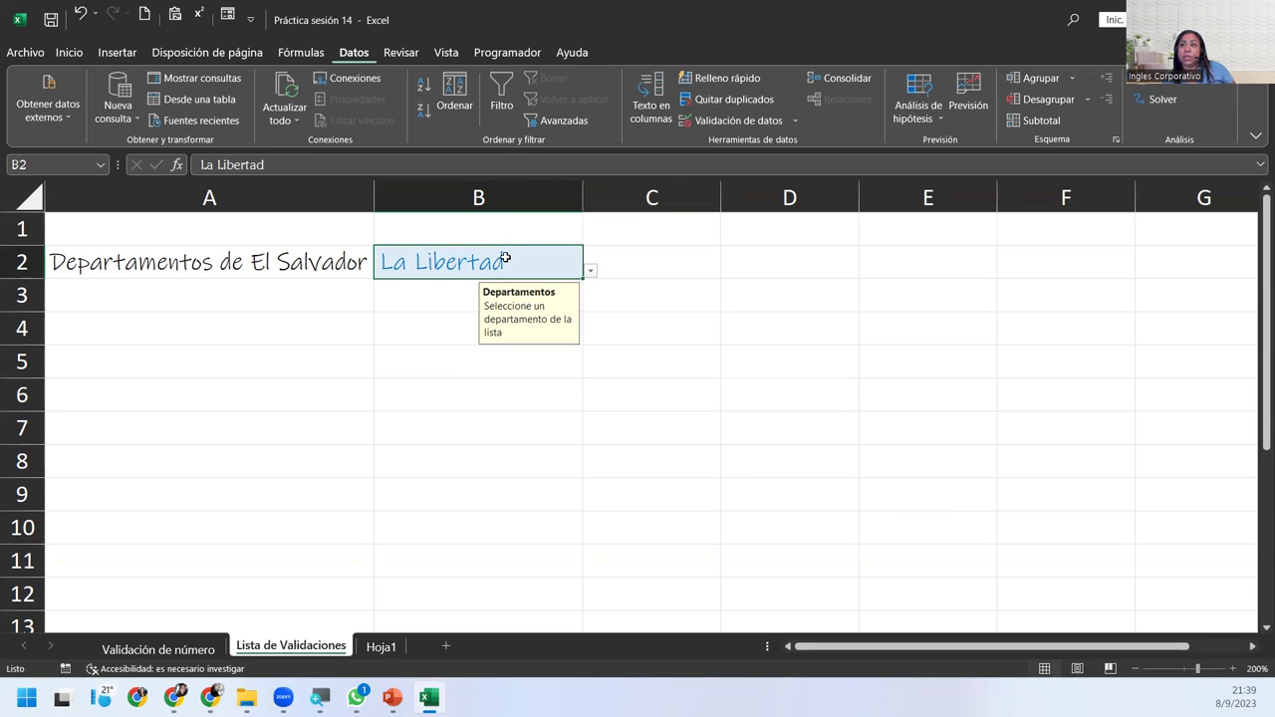
pyautogui.click(741, 119)
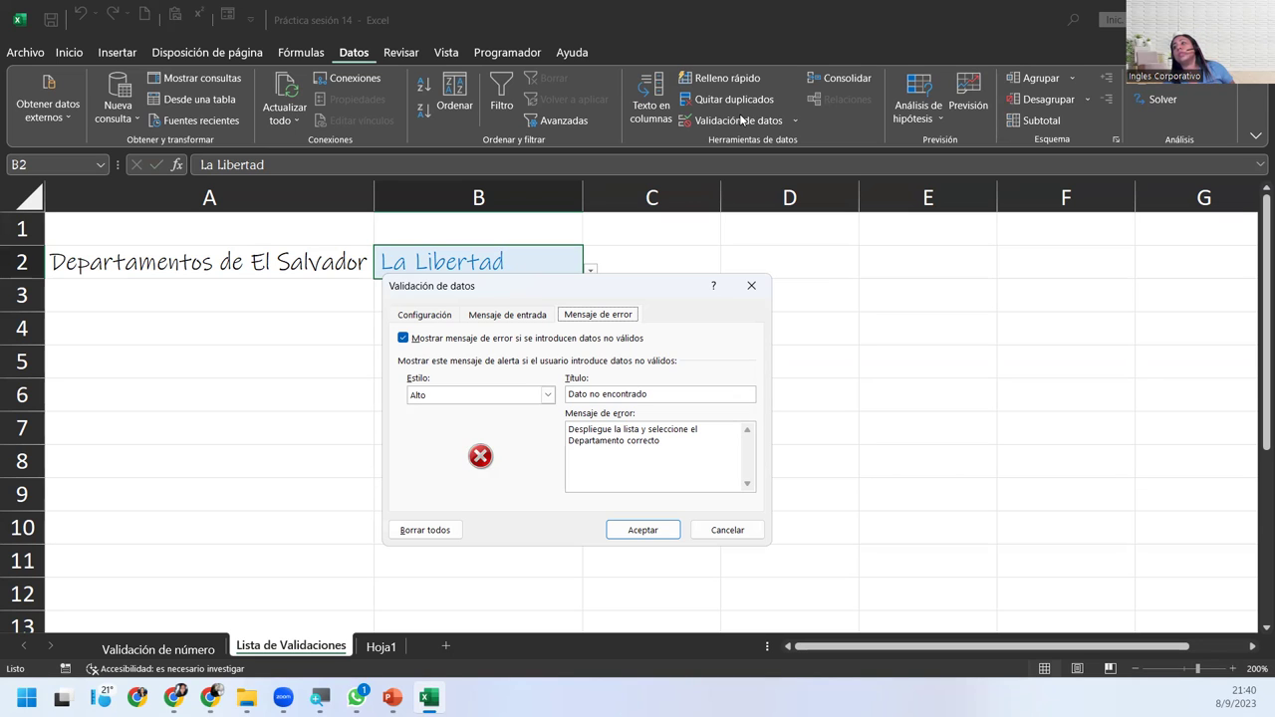
# Uncheck Celda con lista desplegable on the Configuración tab and apply.
pyautogui.click(419, 317)
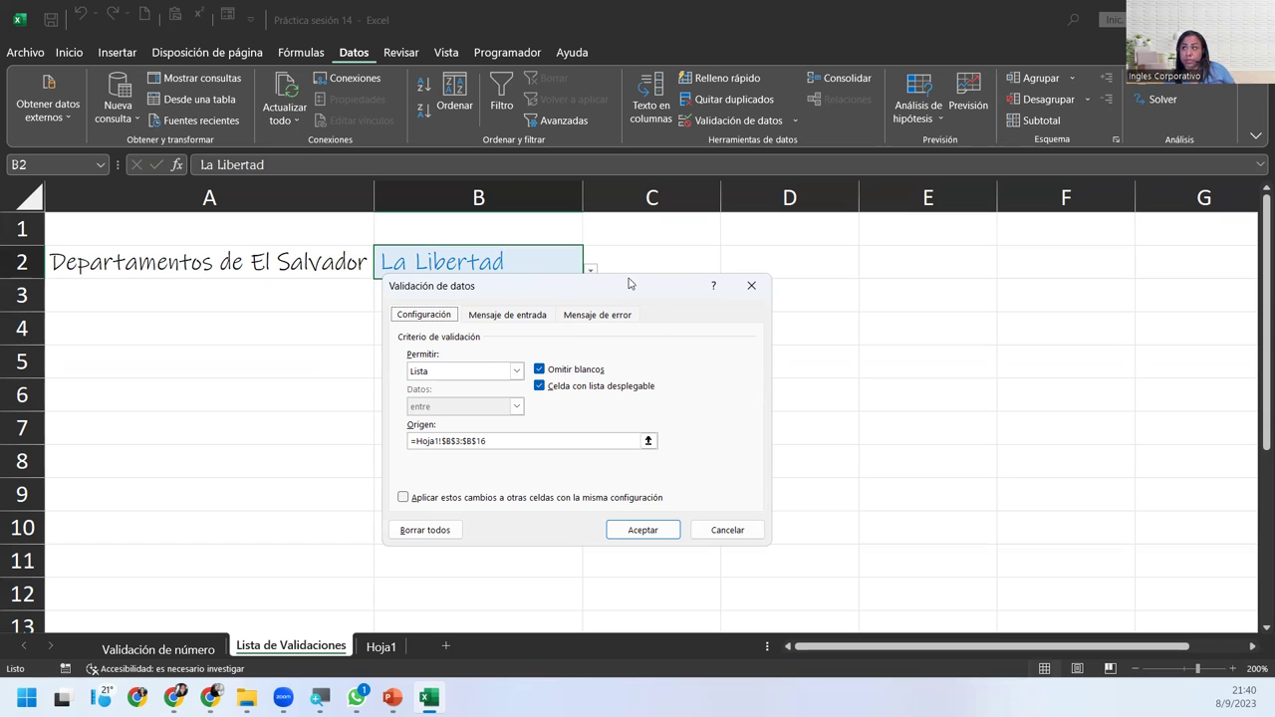
pyautogui.click(539, 386)
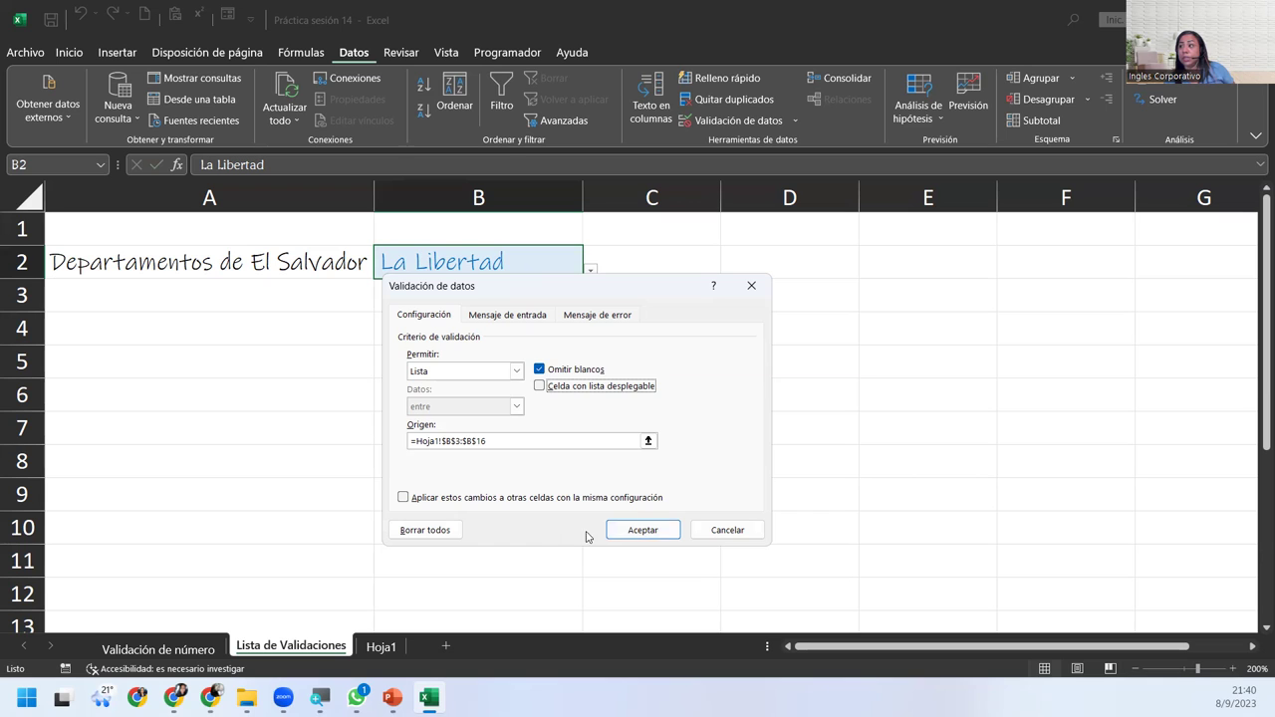
pyautogui.click(613, 530)
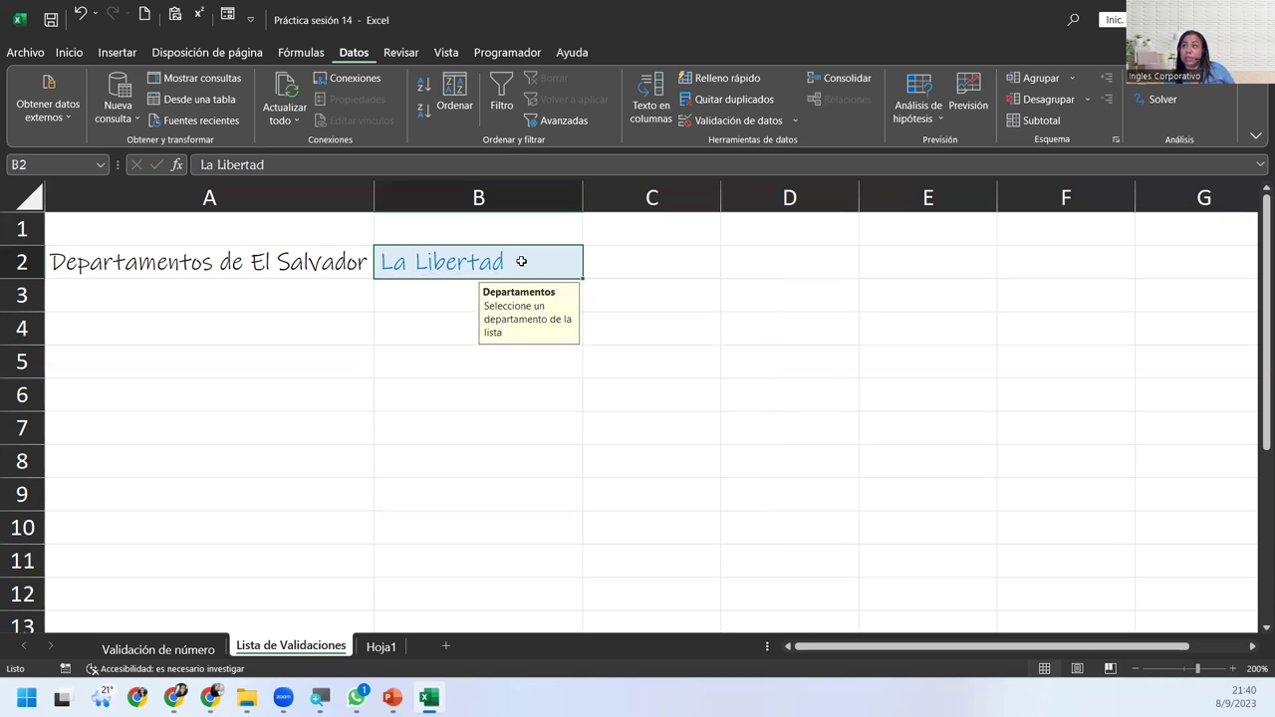
# Type misspelled 'Ahuachasld' in B2, see it rejected, and cancel back to La Libertad.
pyautogui.click(597, 261)
pyautogui.click(548, 259)
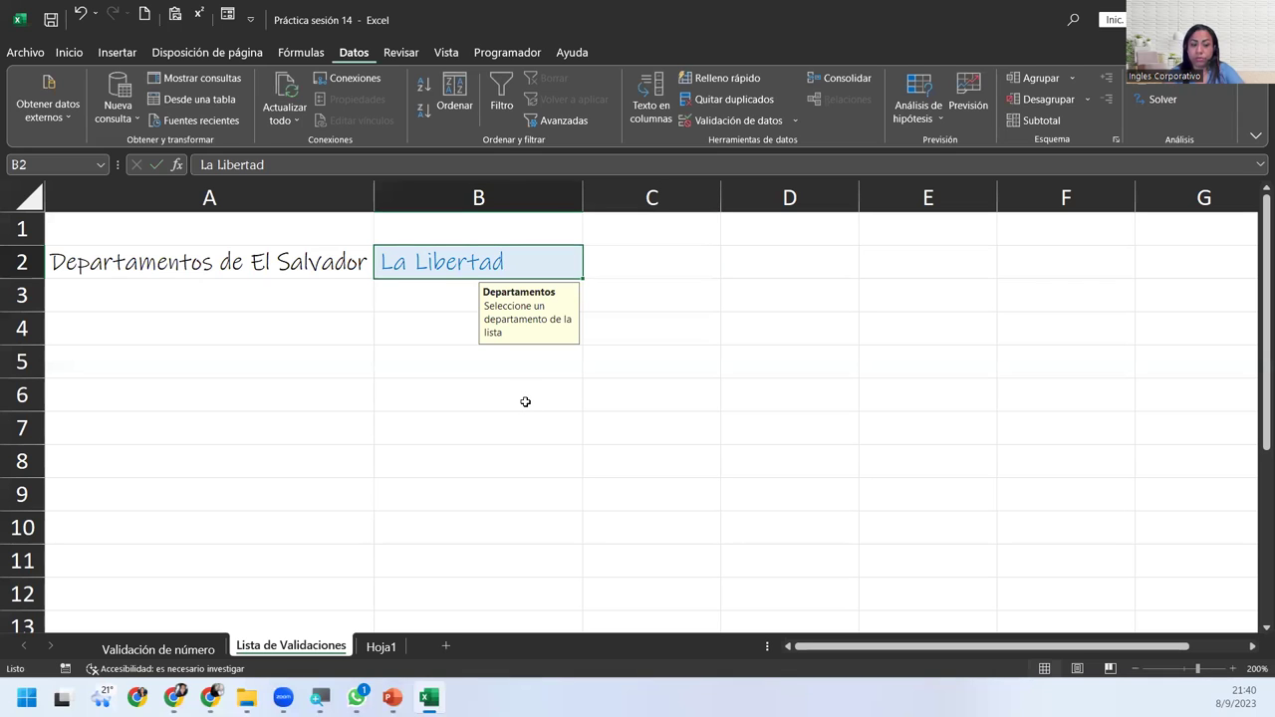
pyautogui.write('Ahua')
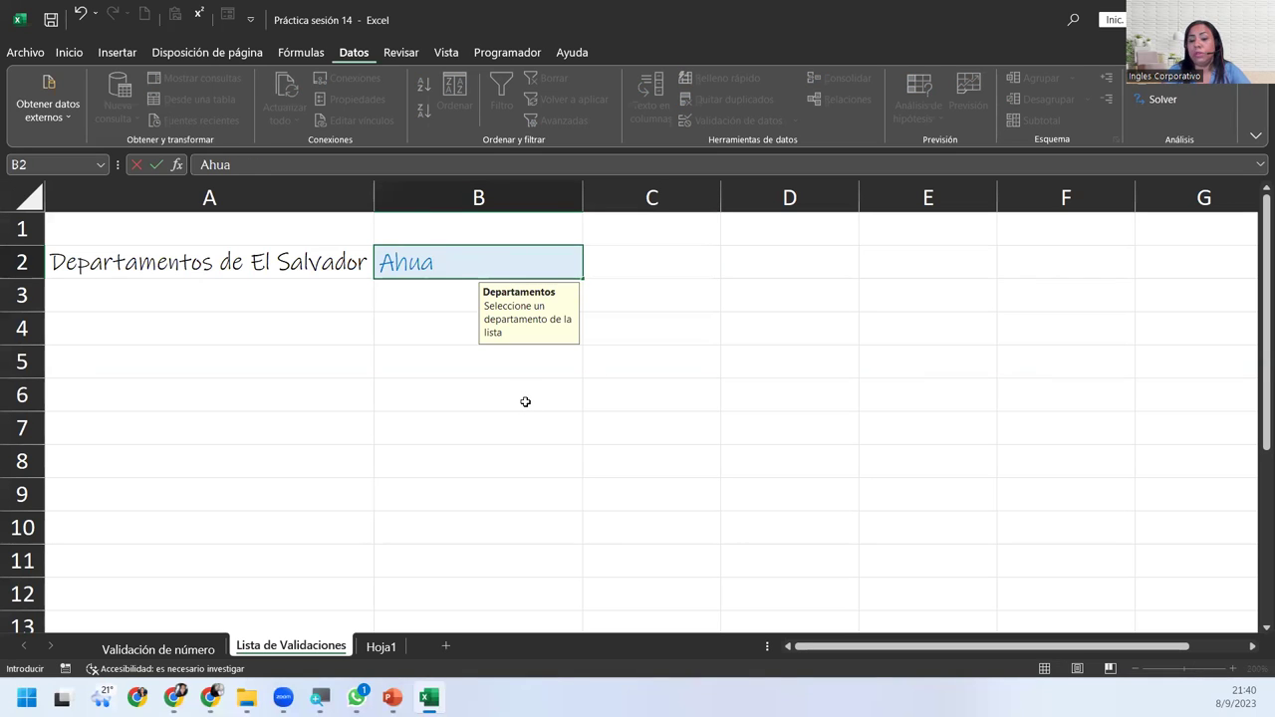
pyautogui.write('chasl')
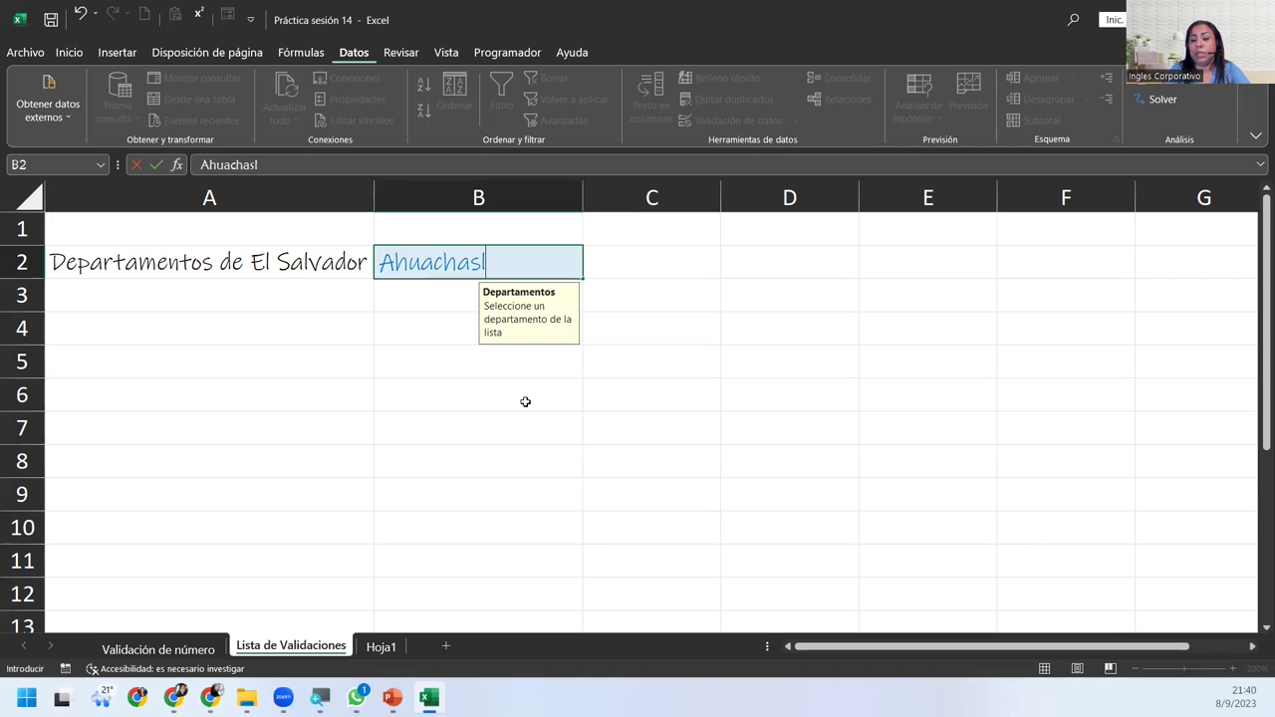
pyautogui.write('d')
pyautogui.press('Return')
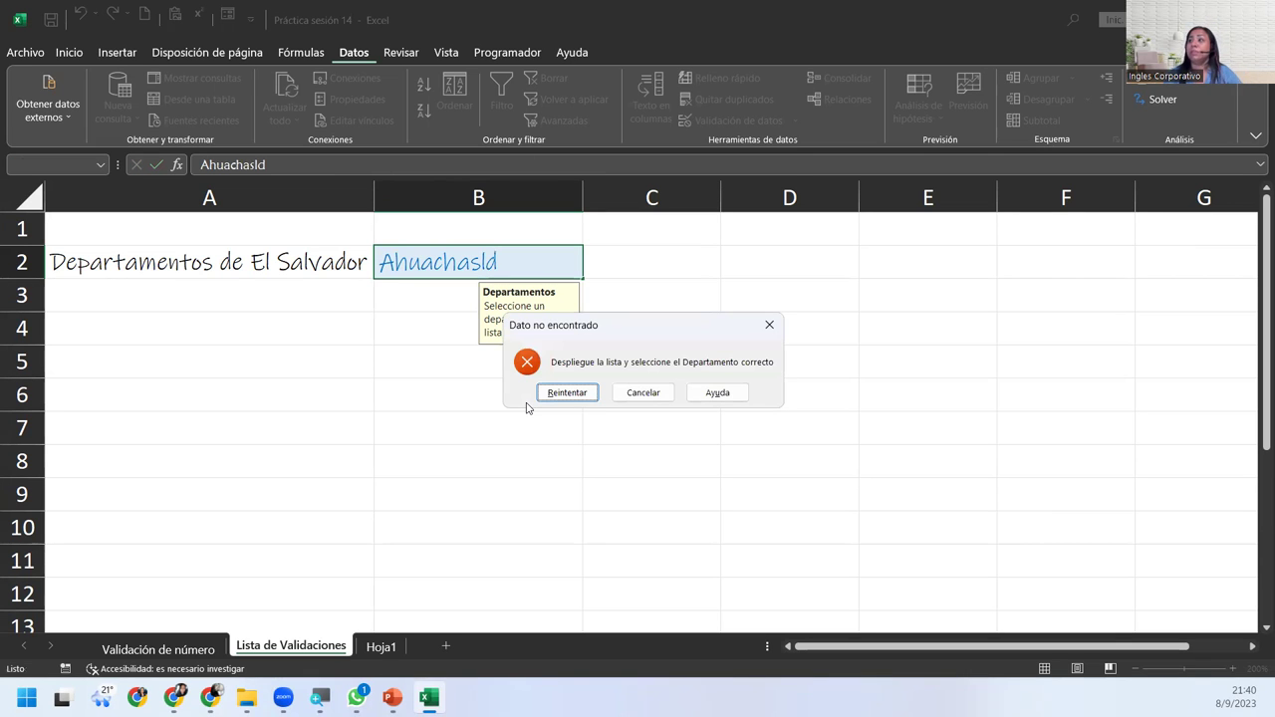
pyautogui.click(549, 395)
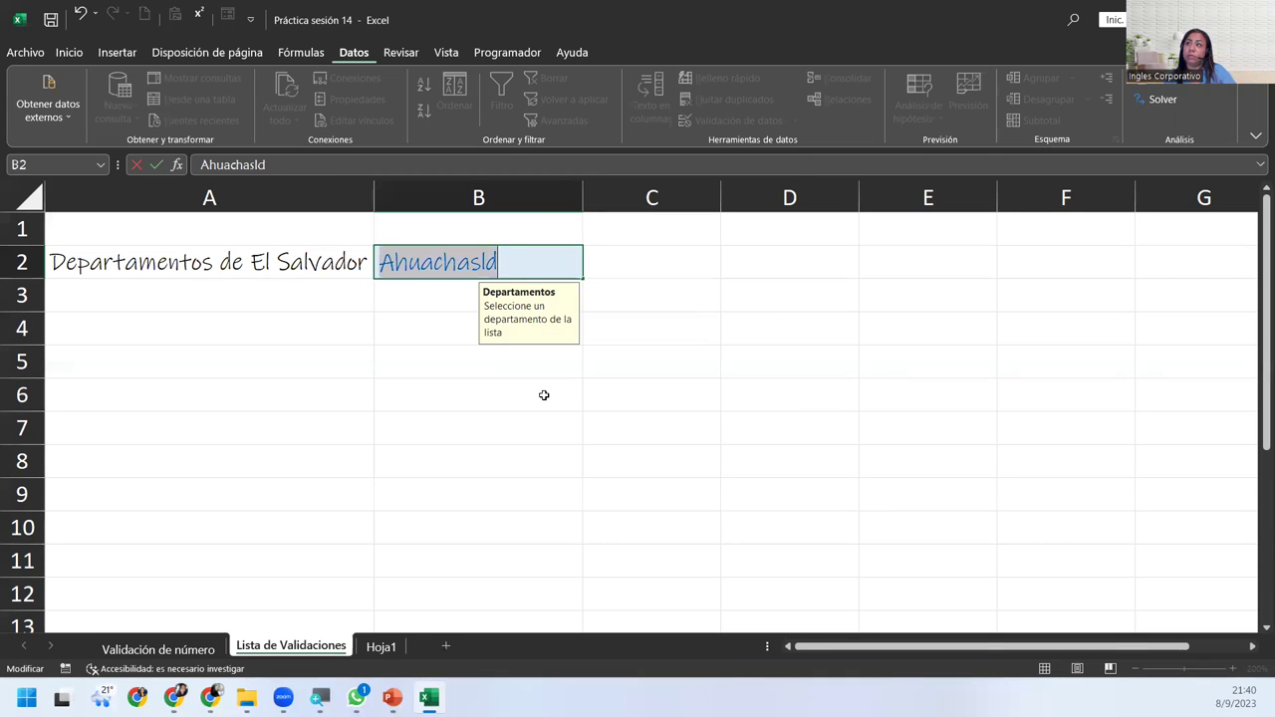
pyautogui.press('Escape')
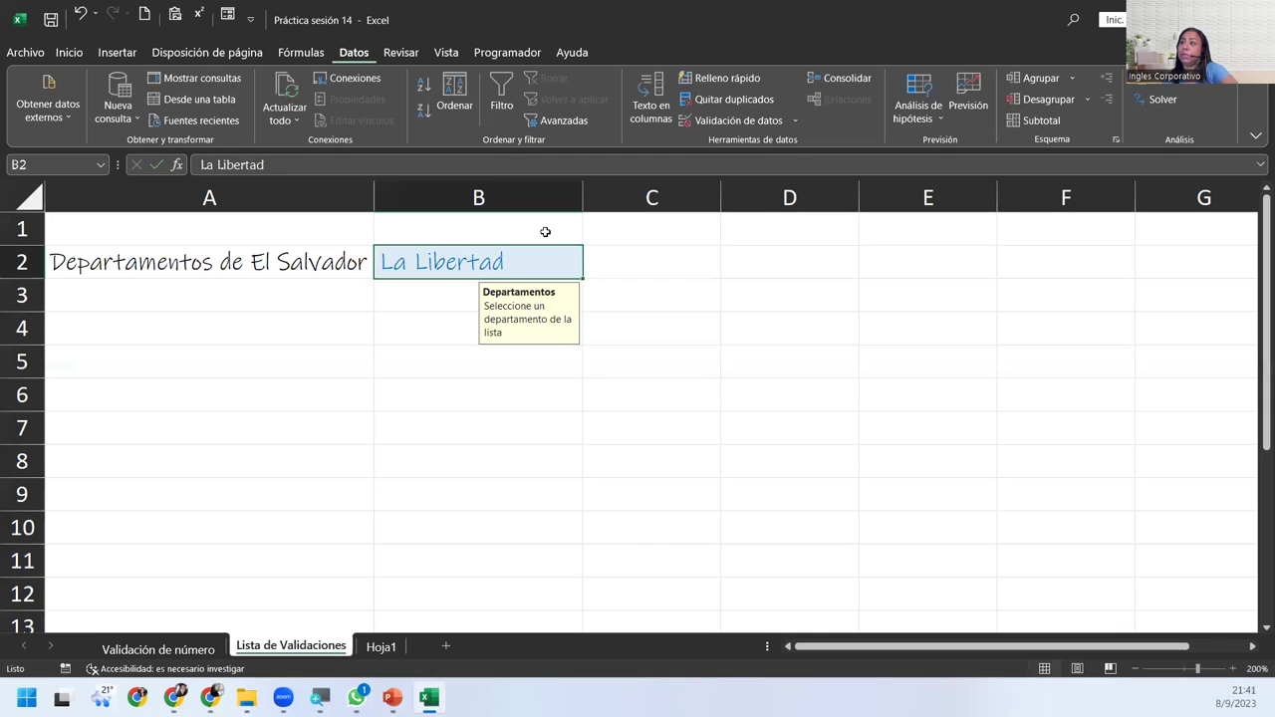
# Re-enable Celda con lista desplegable, clear Omitir blancos, and apply the validation.
pyautogui.click(732, 121)
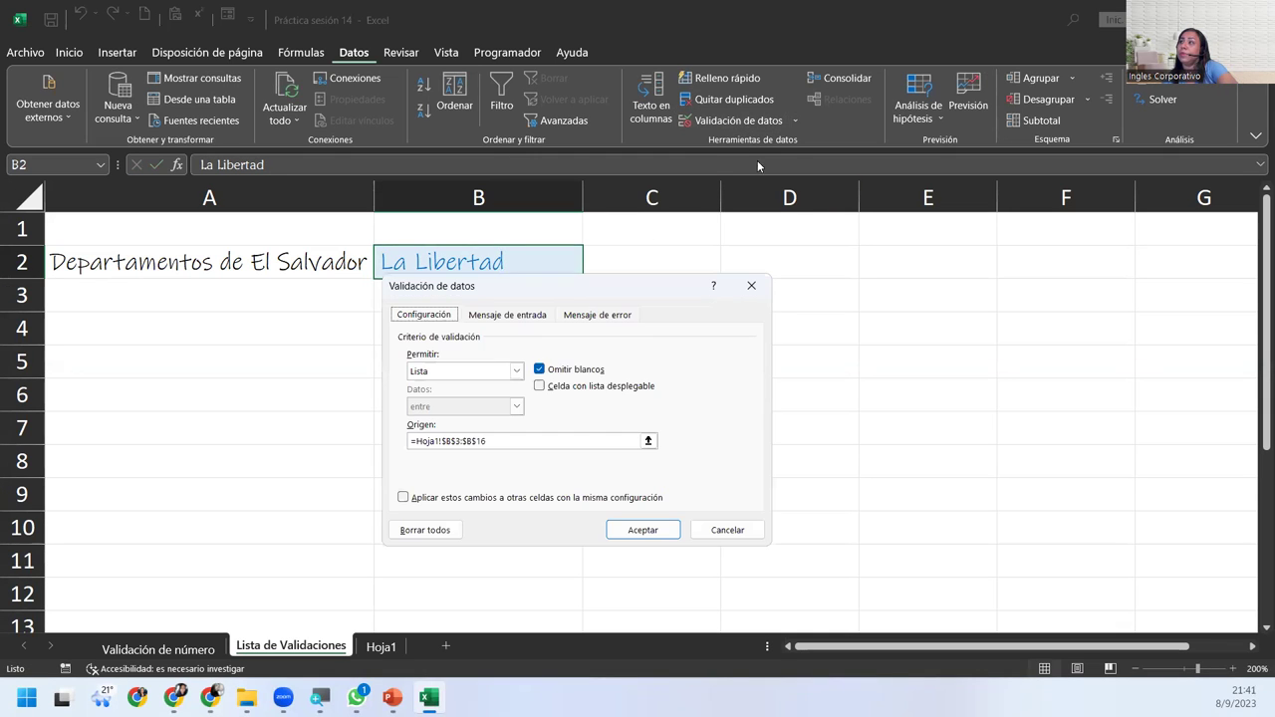
pyautogui.click(540, 386)
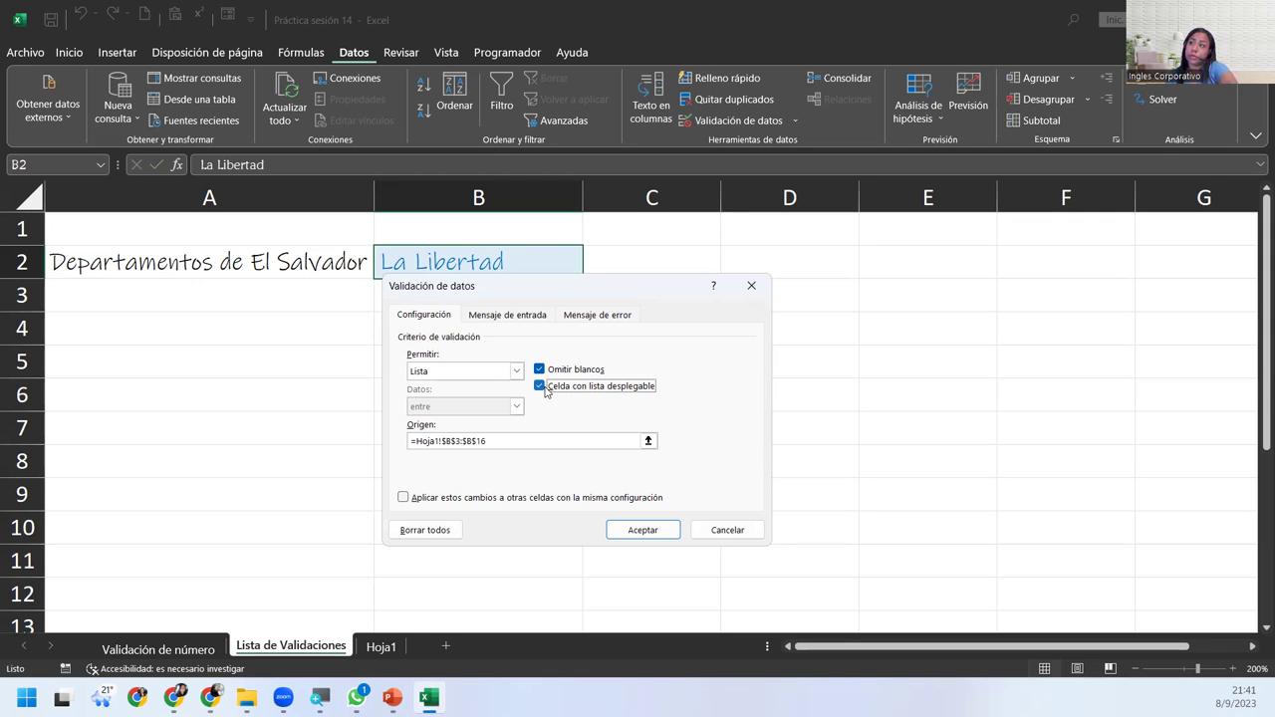
pyautogui.click(540, 370)
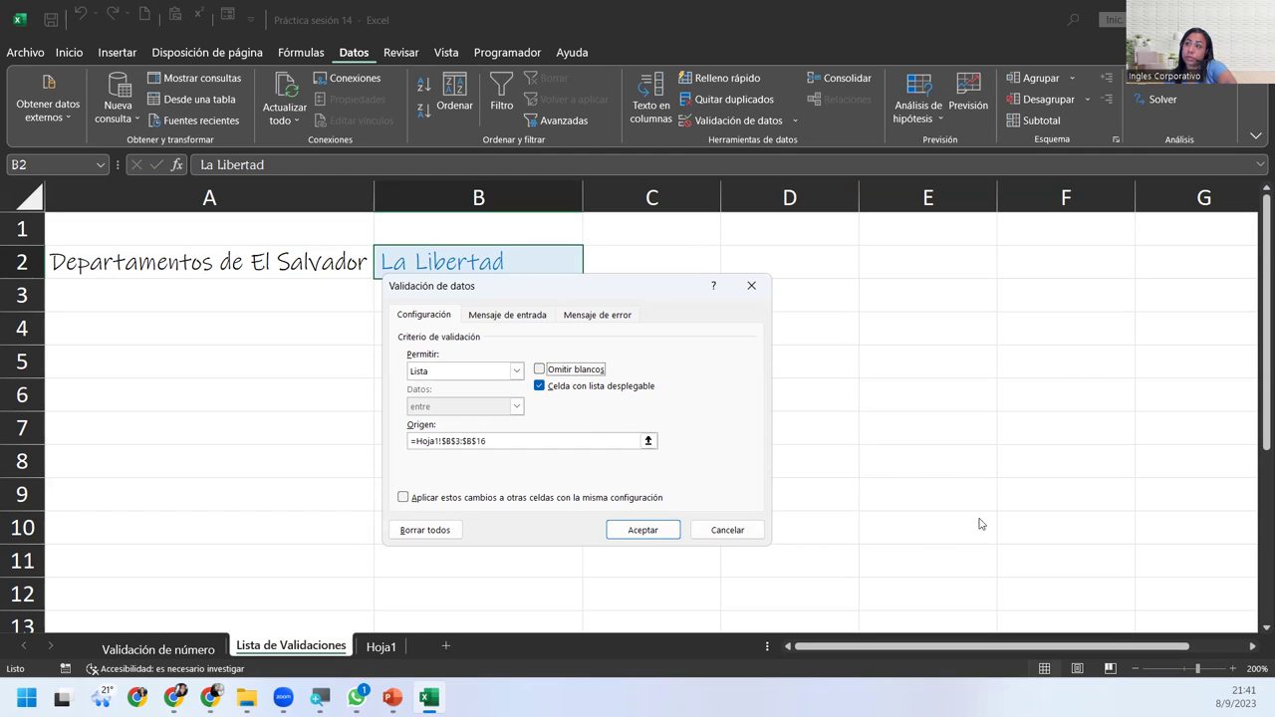
pyautogui.click(642, 536)
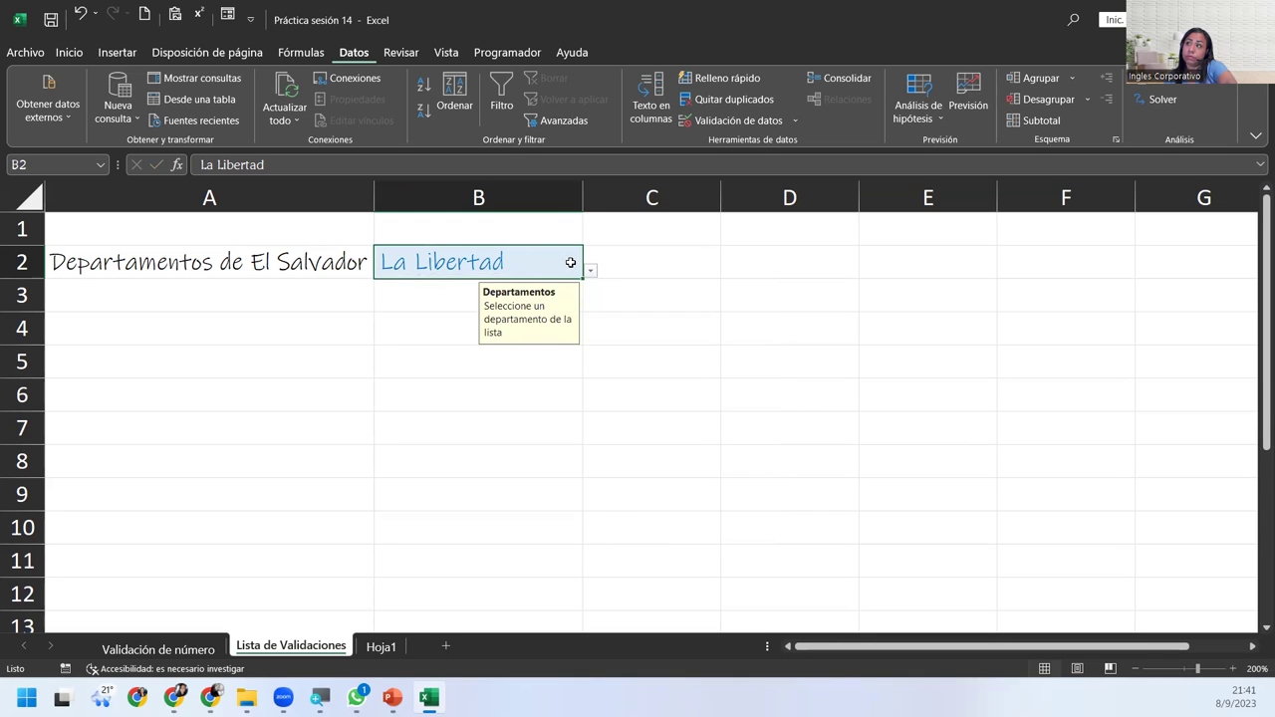
# Pick Morazán from B2's department dropdown.
pyautogui.click(587, 272)
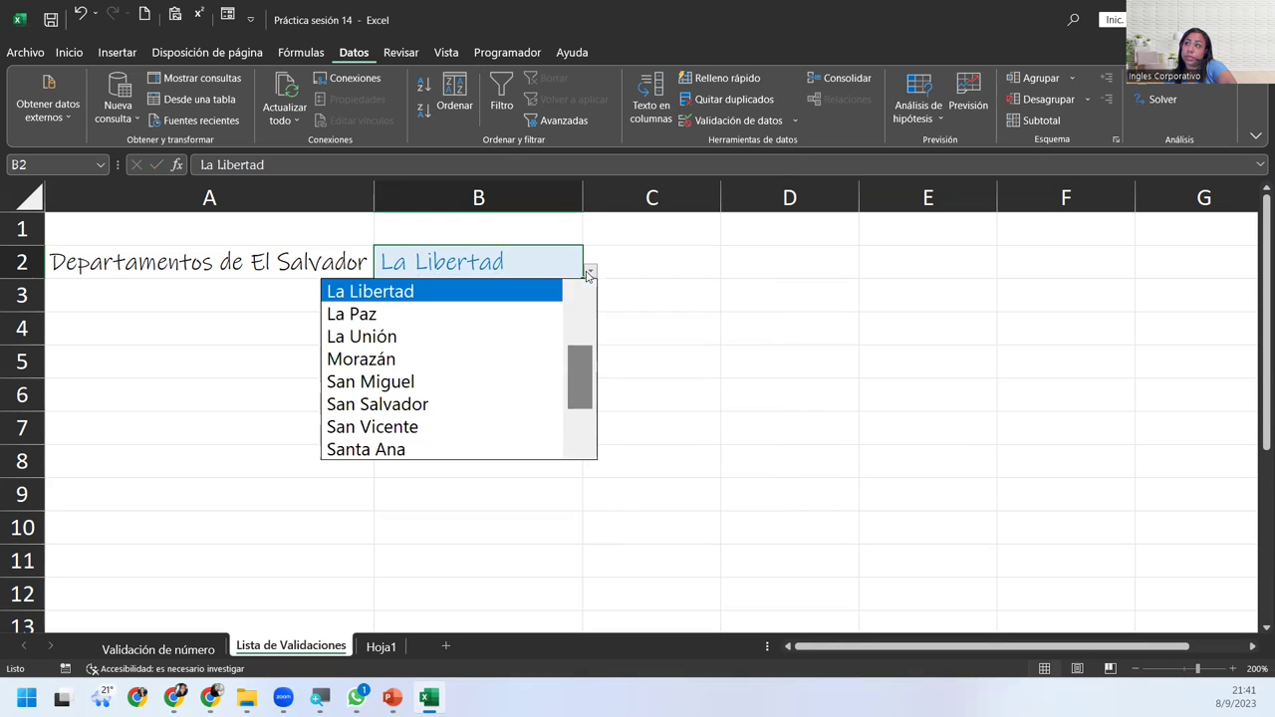
pyautogui.click(442, 365)
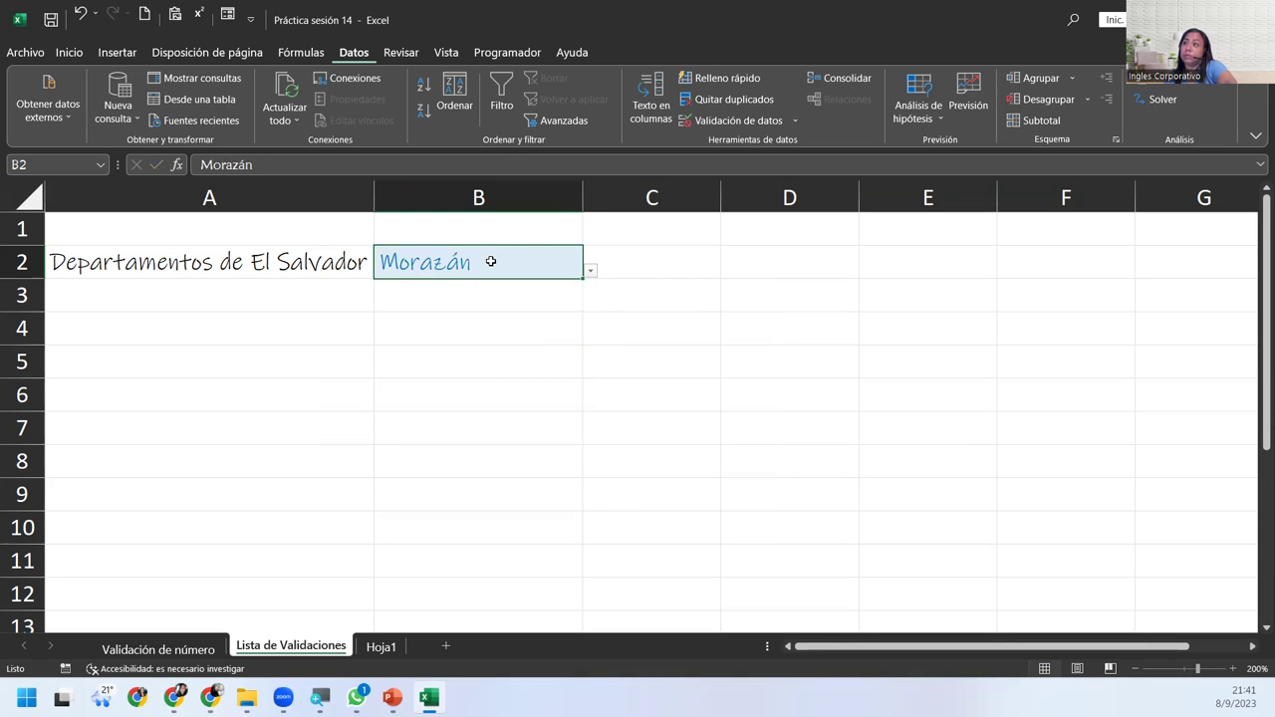
pyautogui.click(490, 261)
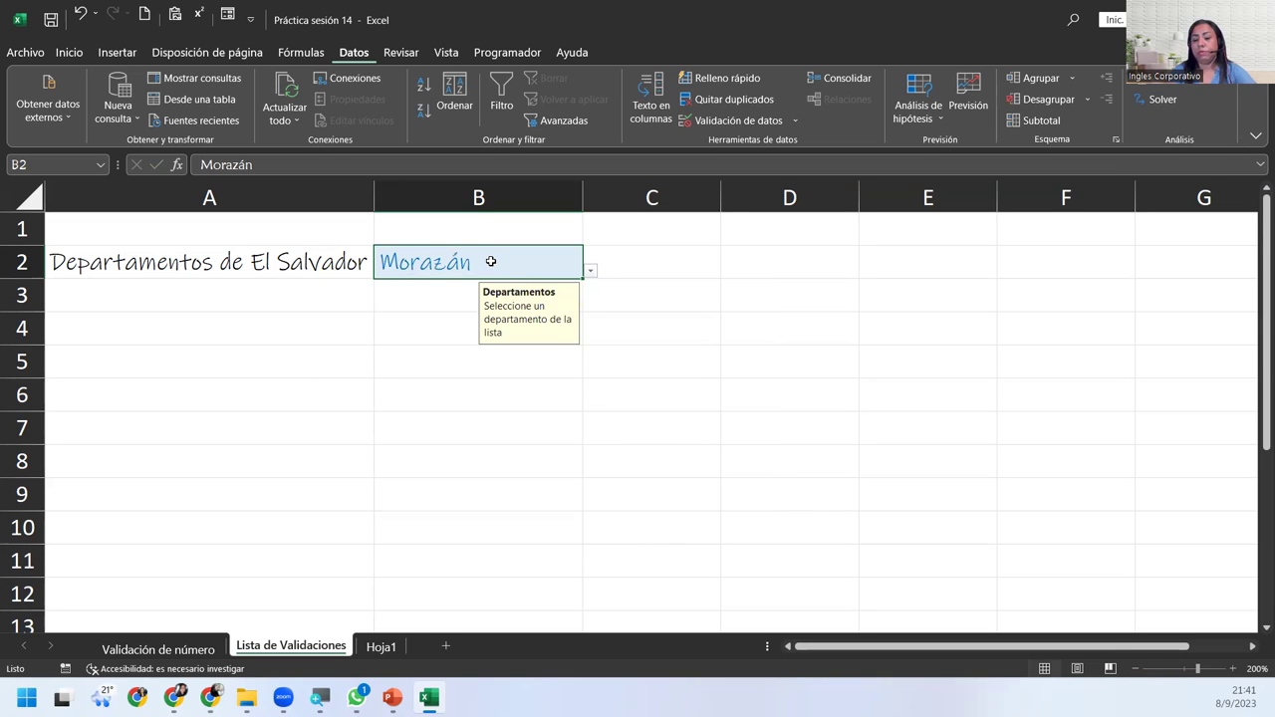
# Test misspelled 'moraasan' in B2, retry after the rejection, and erase the entry.
pyautogui.write('moraz')
pyautogui.press('BackSpace')
pyautogui.write('asan')
pyautogui.press('Return')
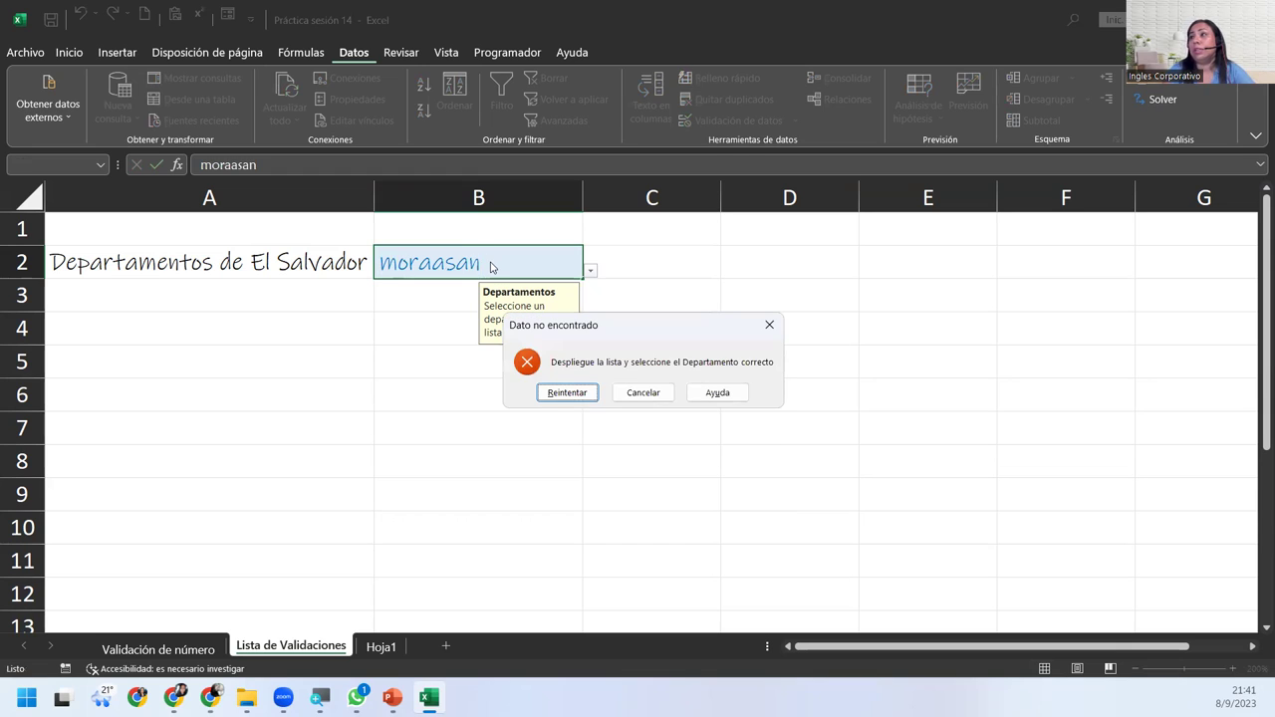
pyautogui.click(565, 392)
pyautogui.click(594, 276)
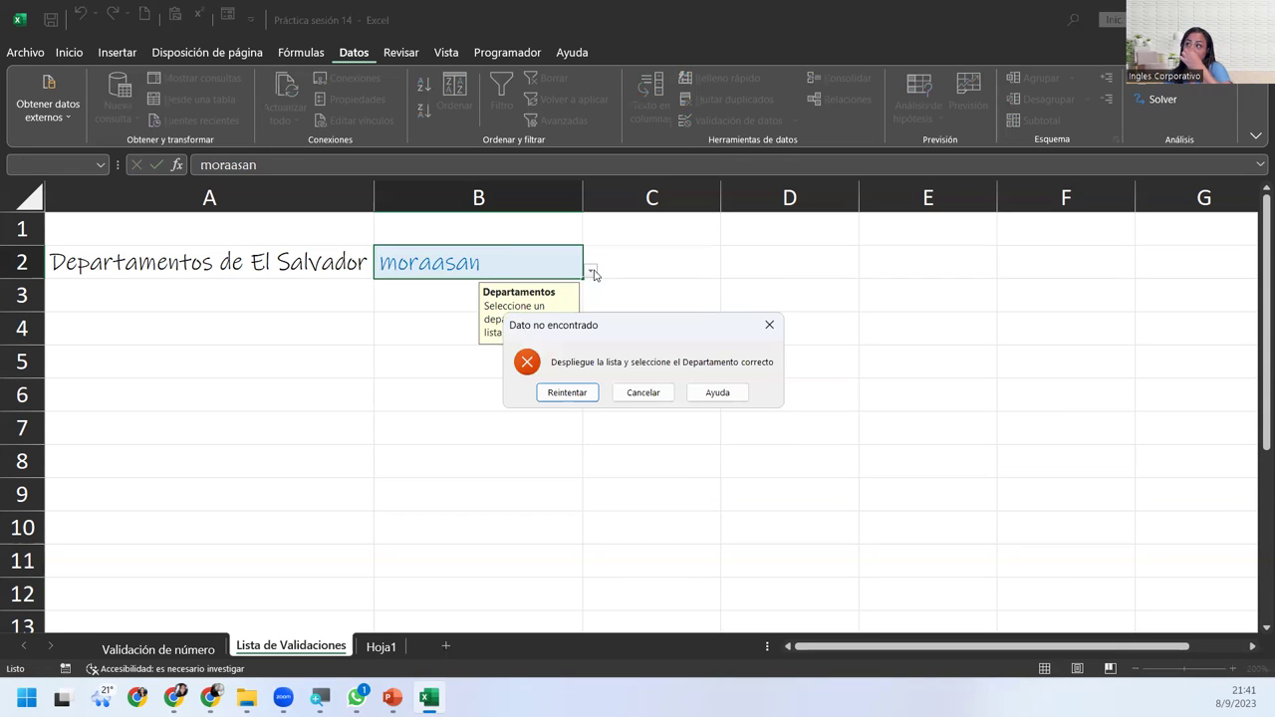
pyautogui.click(566, 393)
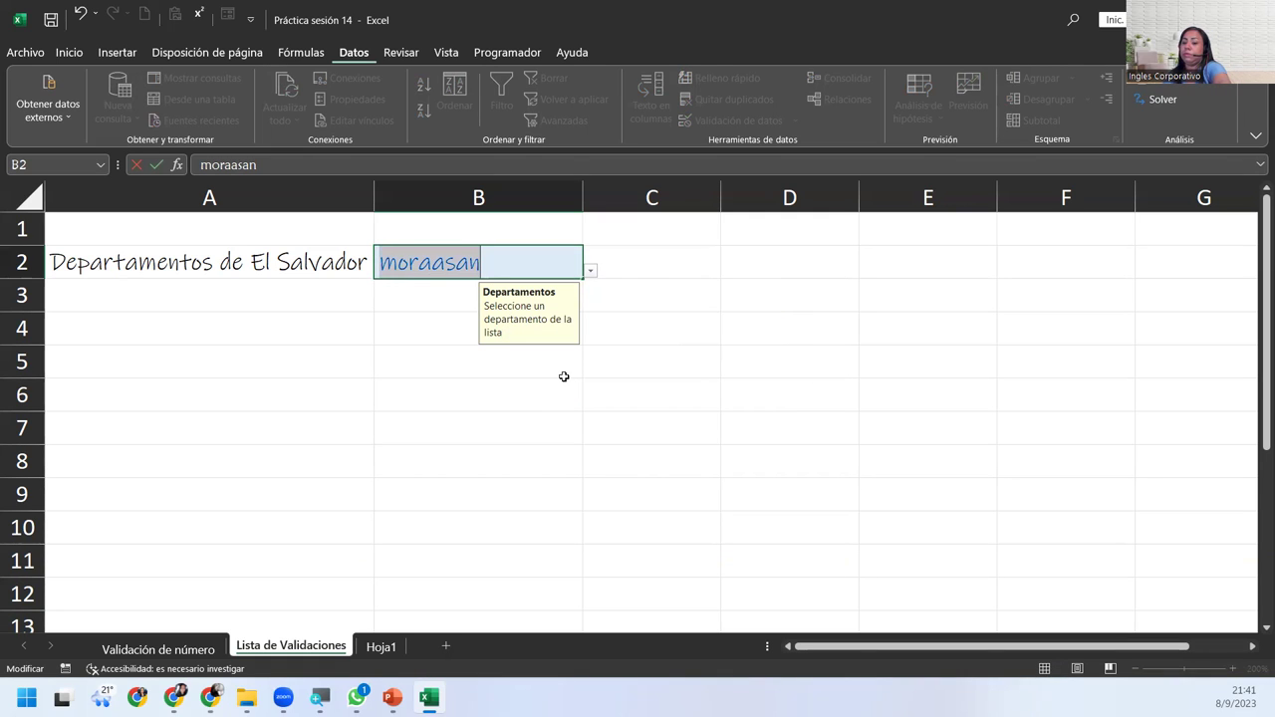
pyautogui.click(552, 260)
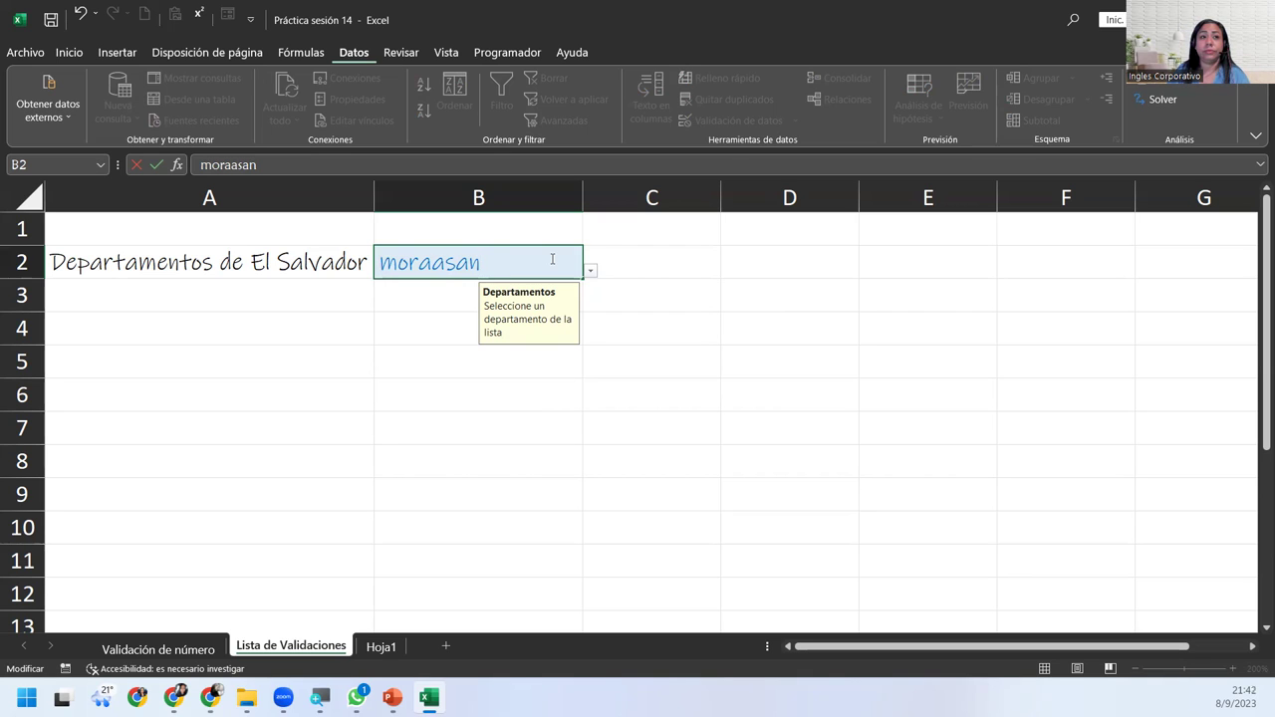
pyautogui.press('BackSpace')
pyautogui.press('BackSpace')
pyautogui.press('BackSpace')
pyautogui.press('BackSpace')
pyautogui.press('BackSpace')
pyautogui.press('BackSpace')
pyautogui.press('BackSpace')
pyautogui.press('BackSpace')
pyautogui.press('Return')
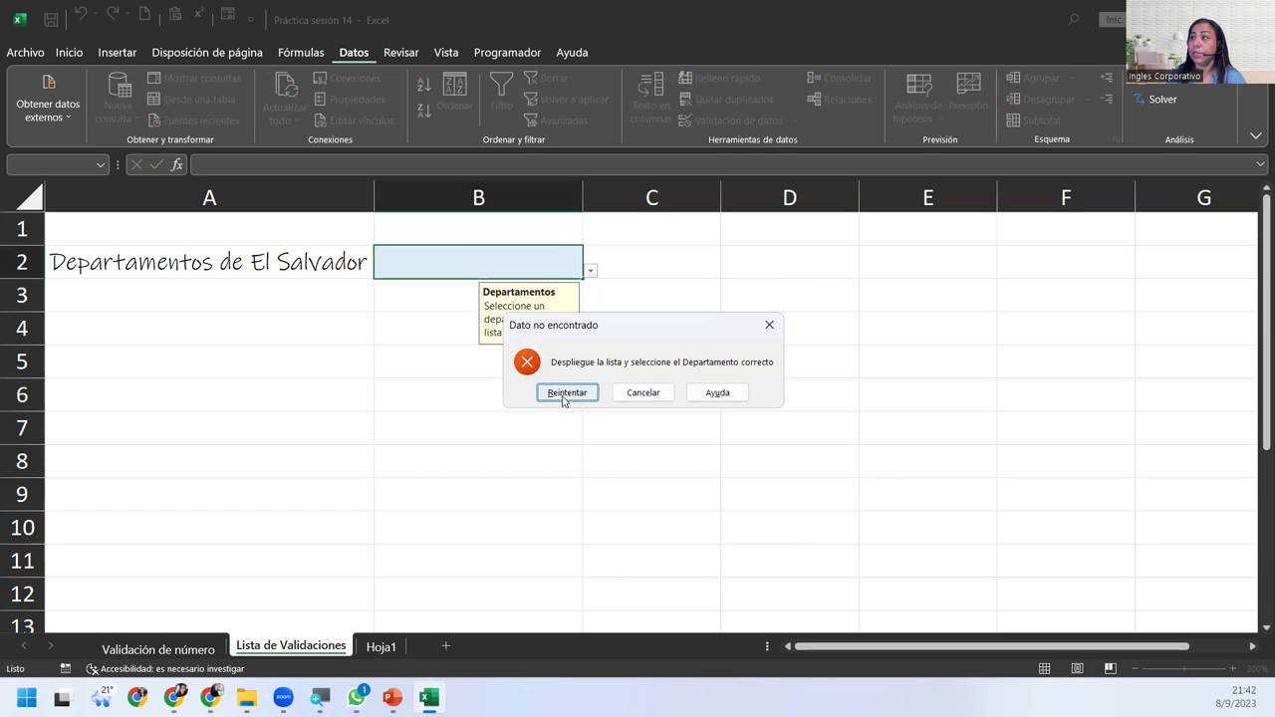
pyautogui.click(567, 392)
pyautogui.click(587, 262)
# Choose San Miguel from B2's dropdown and reopen Validación de datos.
pyautogui.click(527, 270)
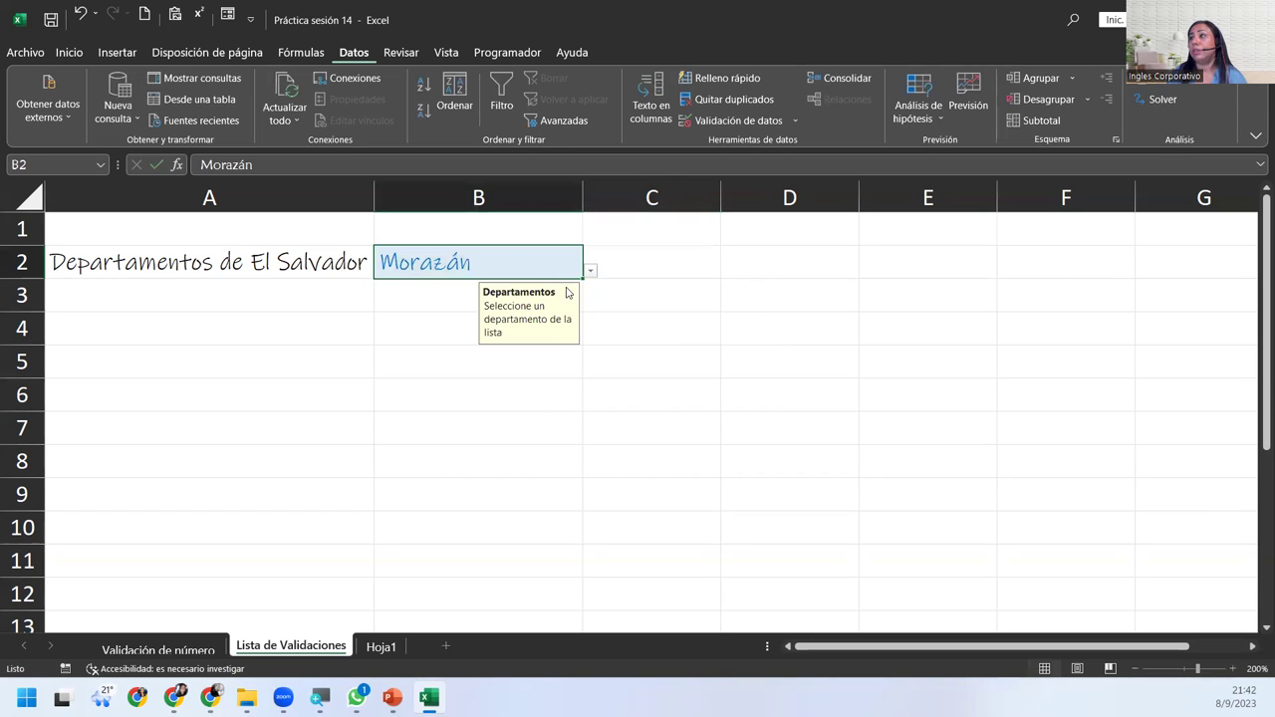
pyautogui.click(590, 270)
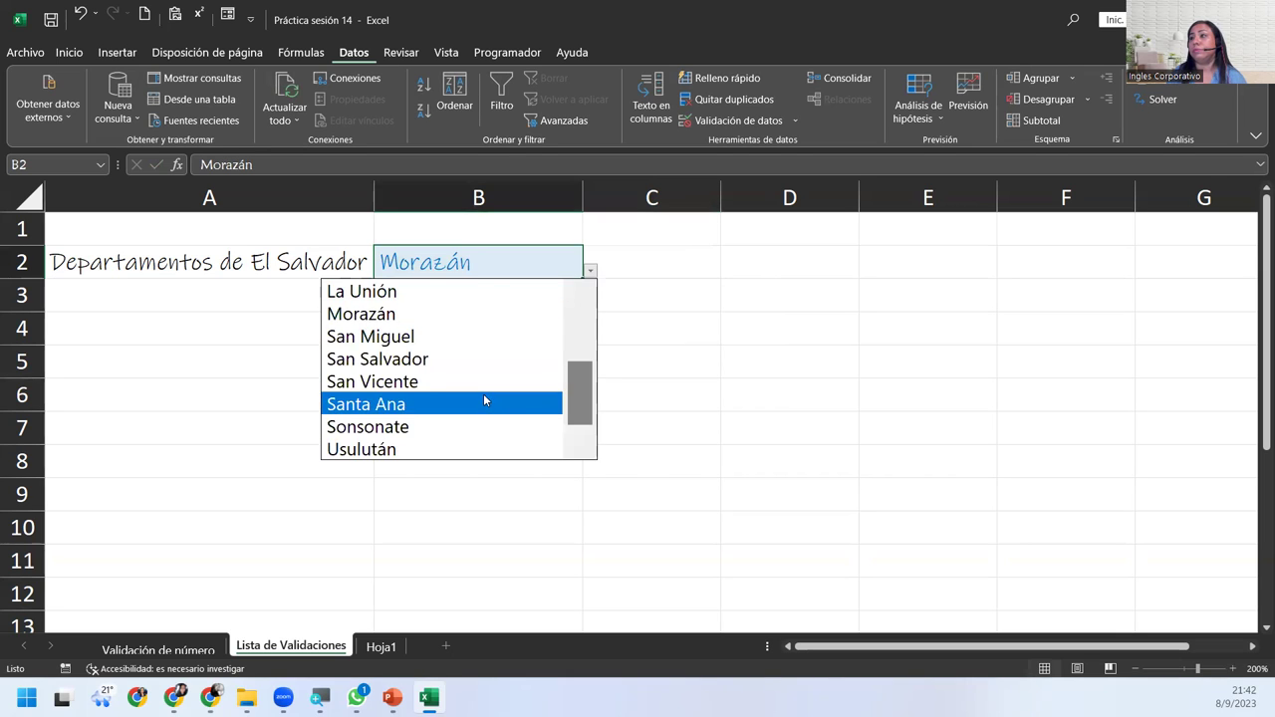
pyautogui.click(472, 336)
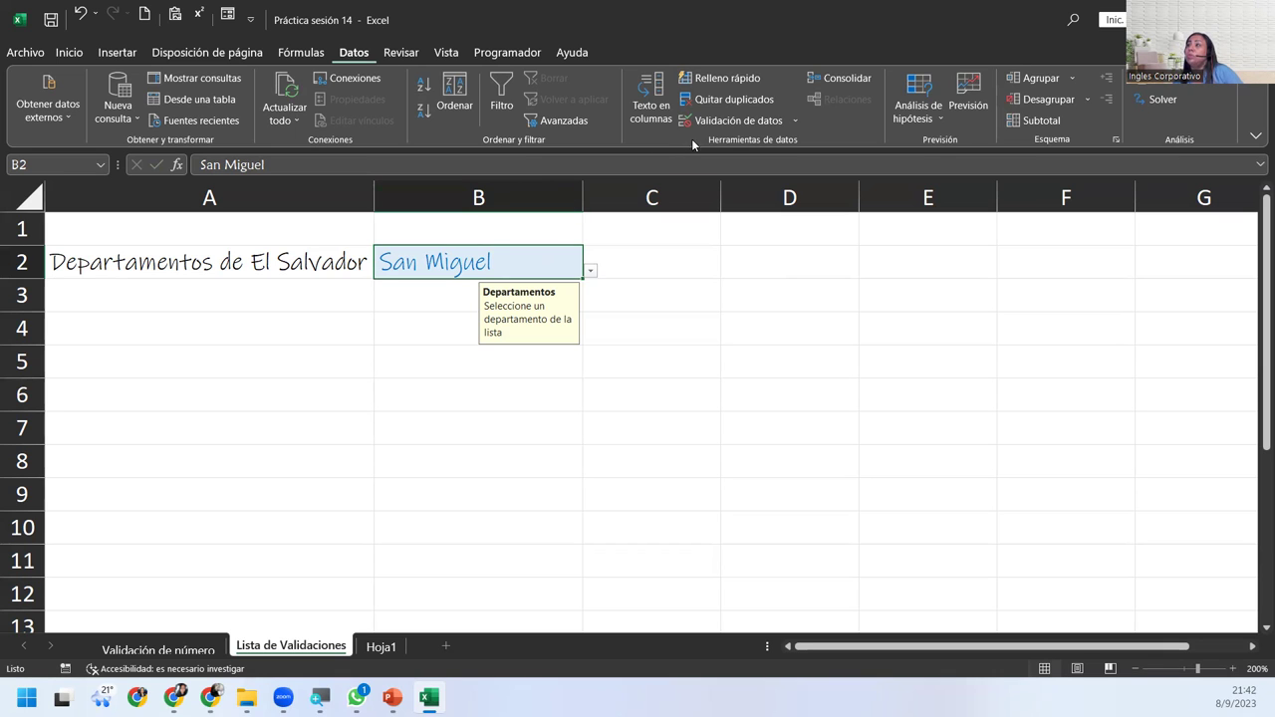
pyautogui.click(717, 120)
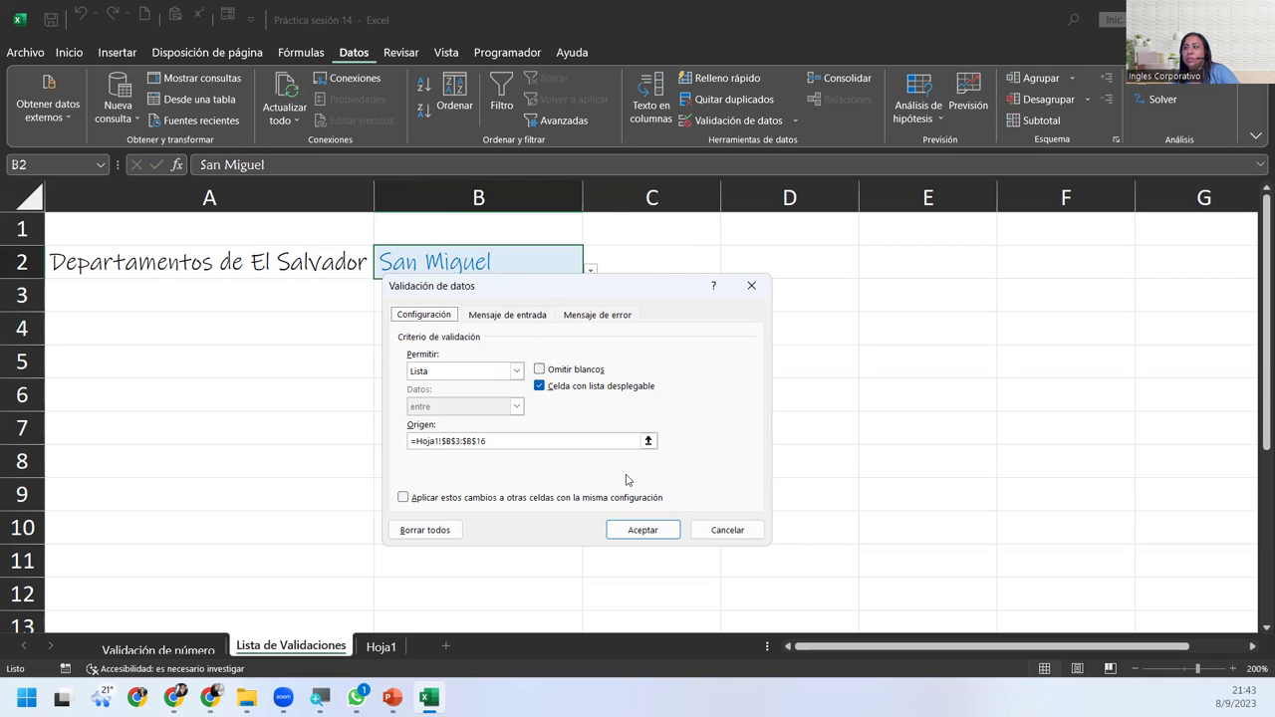
# Close the validation dialog unchanged, clear B2, and enter the misspelled 'sanmiguel' to test validation.
pyautogui.click(639, 530)
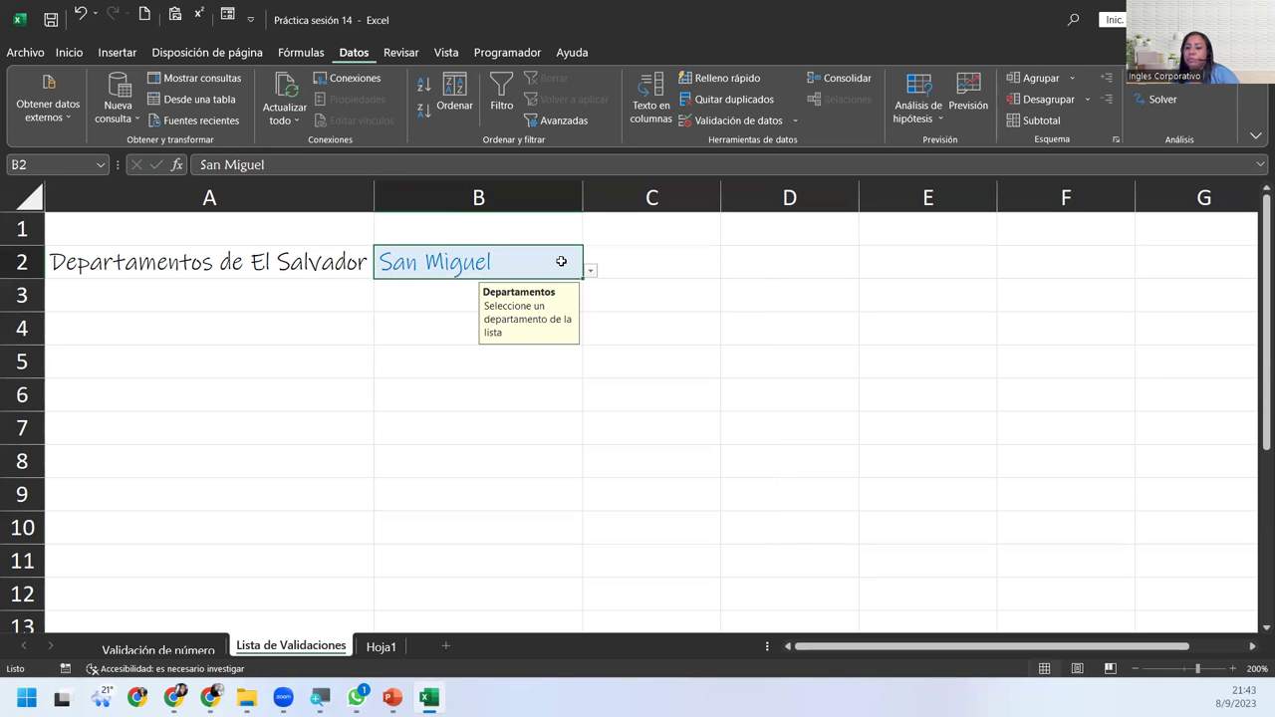
pyautogui.press('Delete')
pyautogui.press('Return')
pyautogui.click(561, 261)
pyautogui.doubleClick(561, 261)
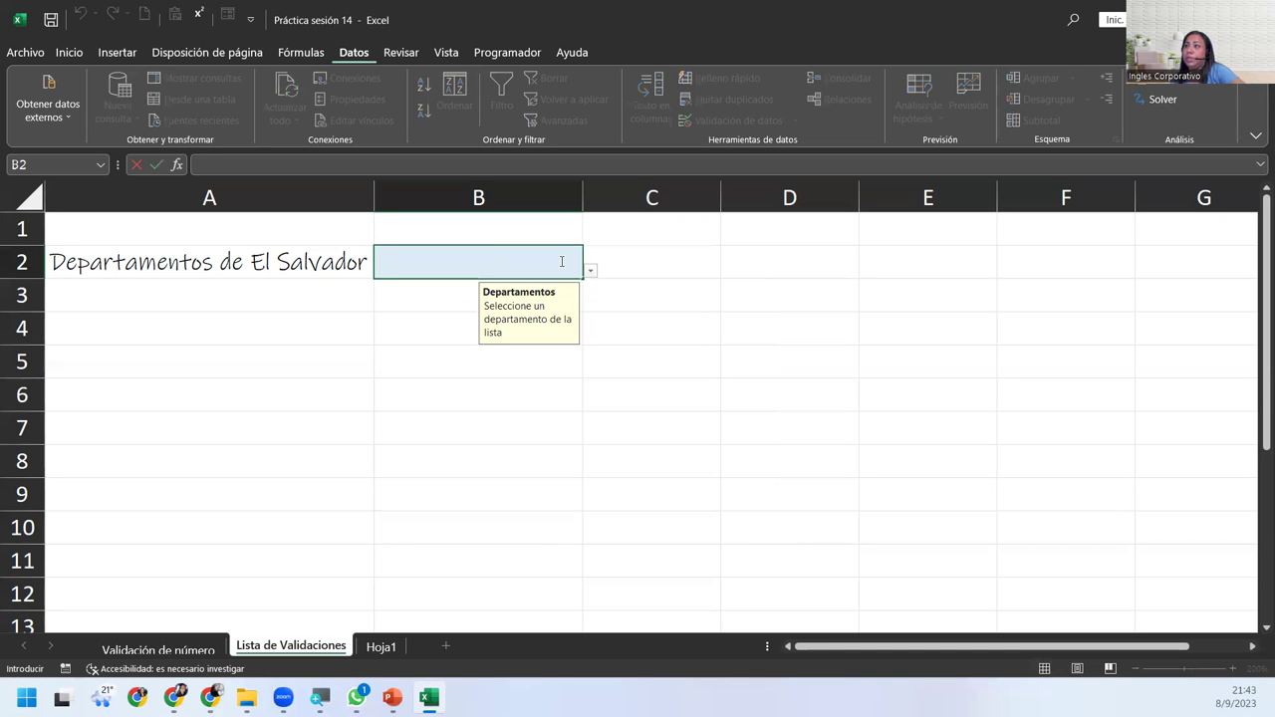
pyautogui.write('san')
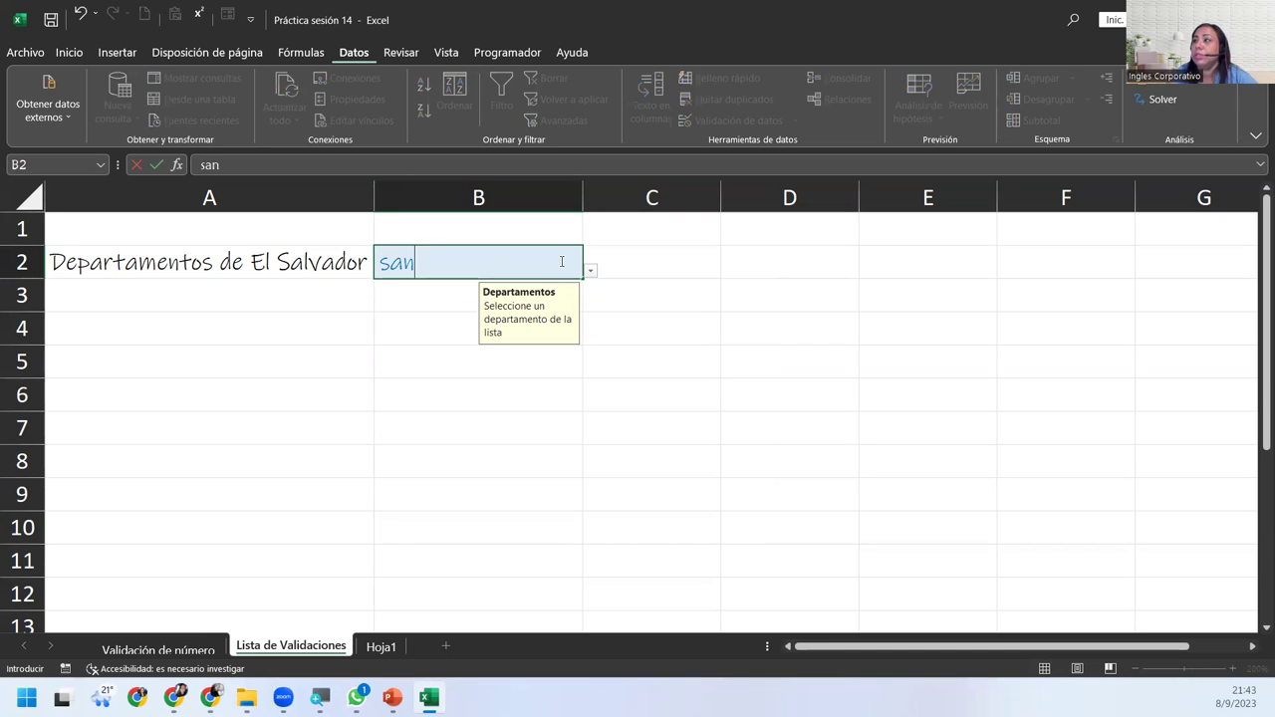
pyautogui.write('miguel')
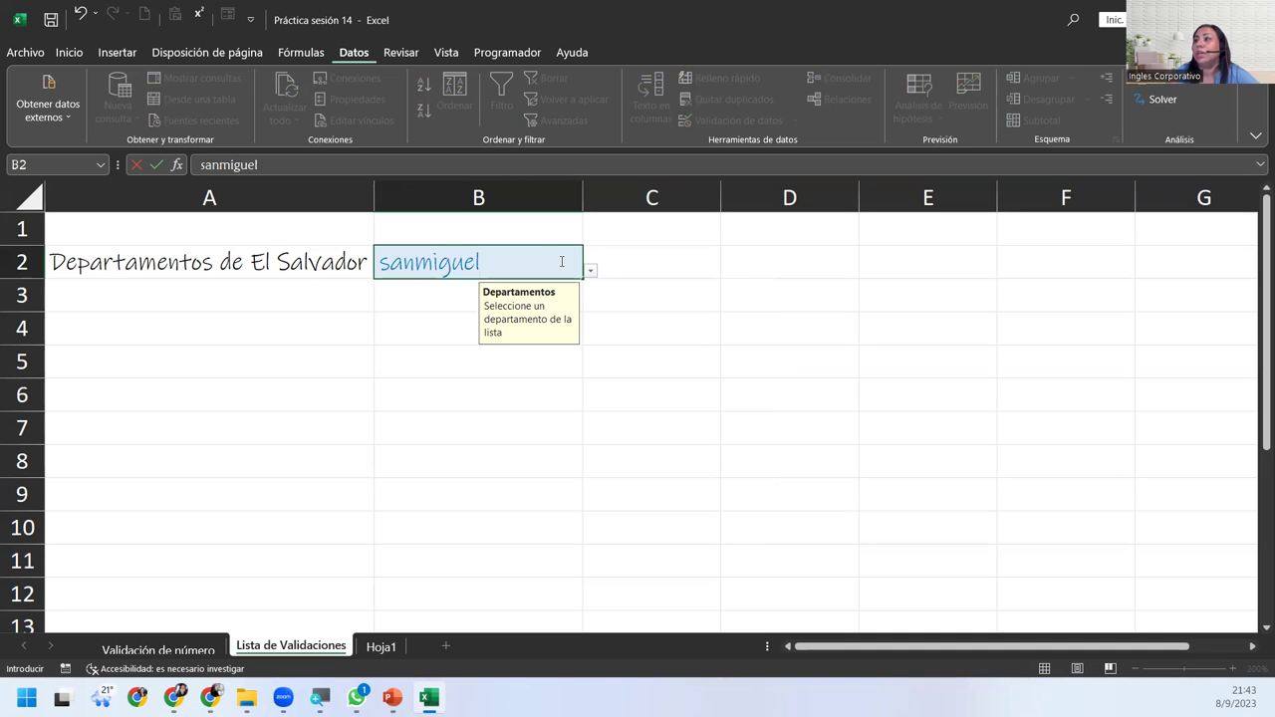
pyautogui.press('Return')
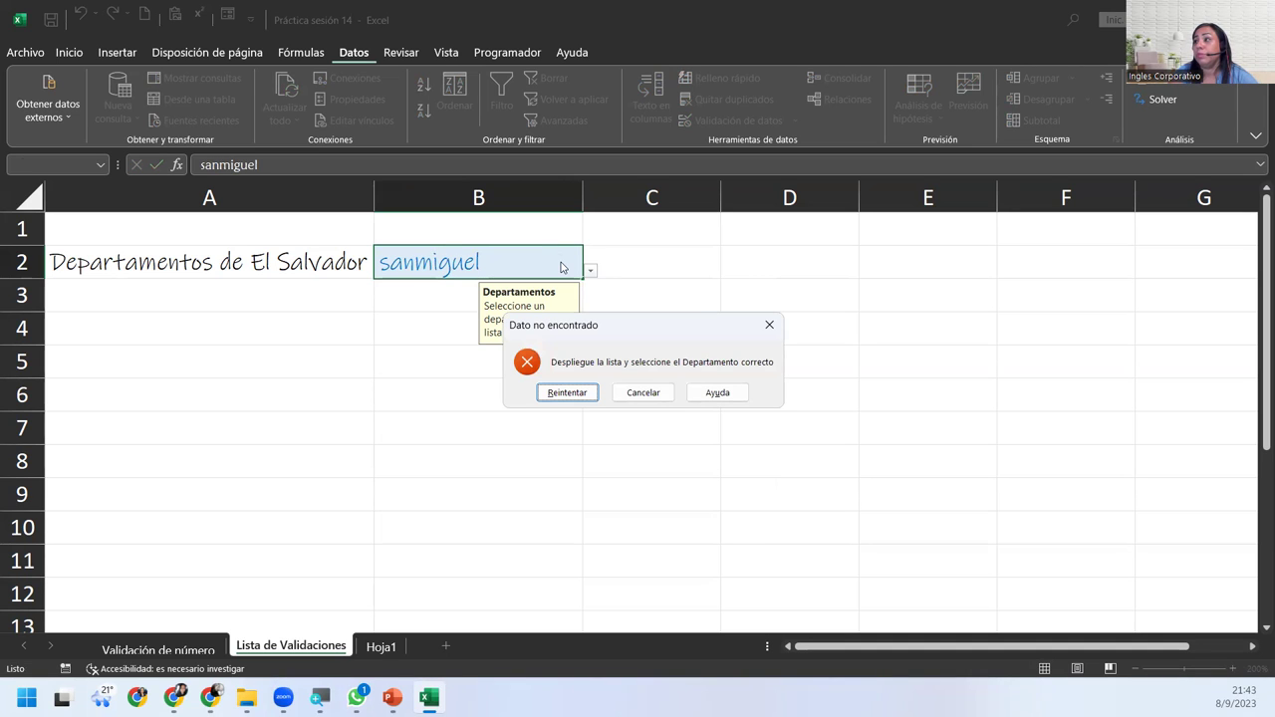
# Dismiss the not-found warnings and cancel the edit, leaving B2 empty.
pyautogui.press('Return')
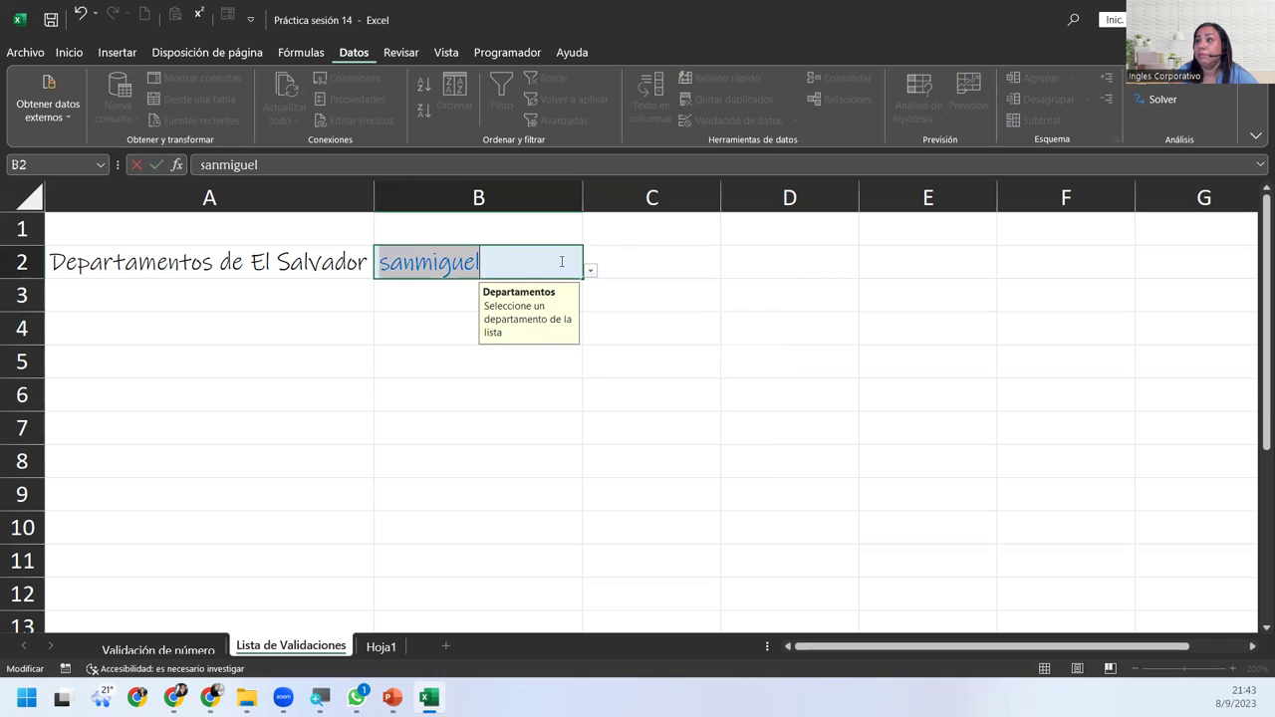
pyautogui.press('BackSpace')
pyautogui.press('Return')
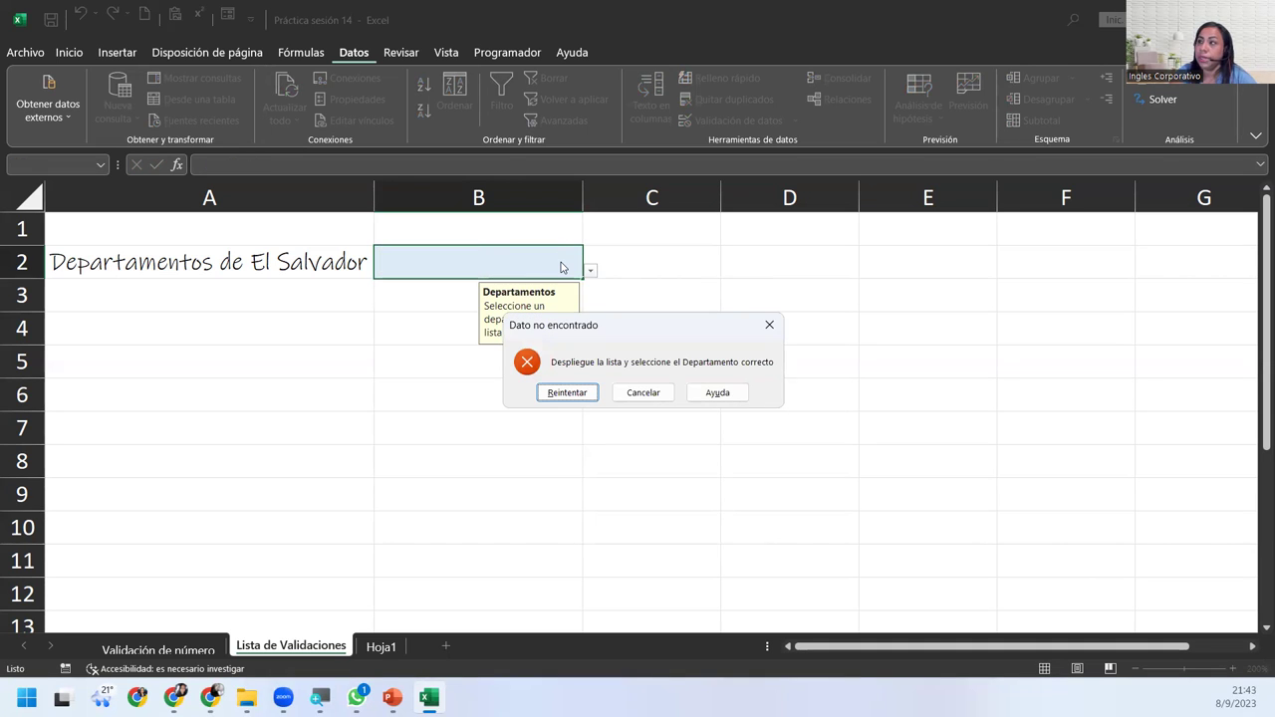
pyautogui.press('Return')
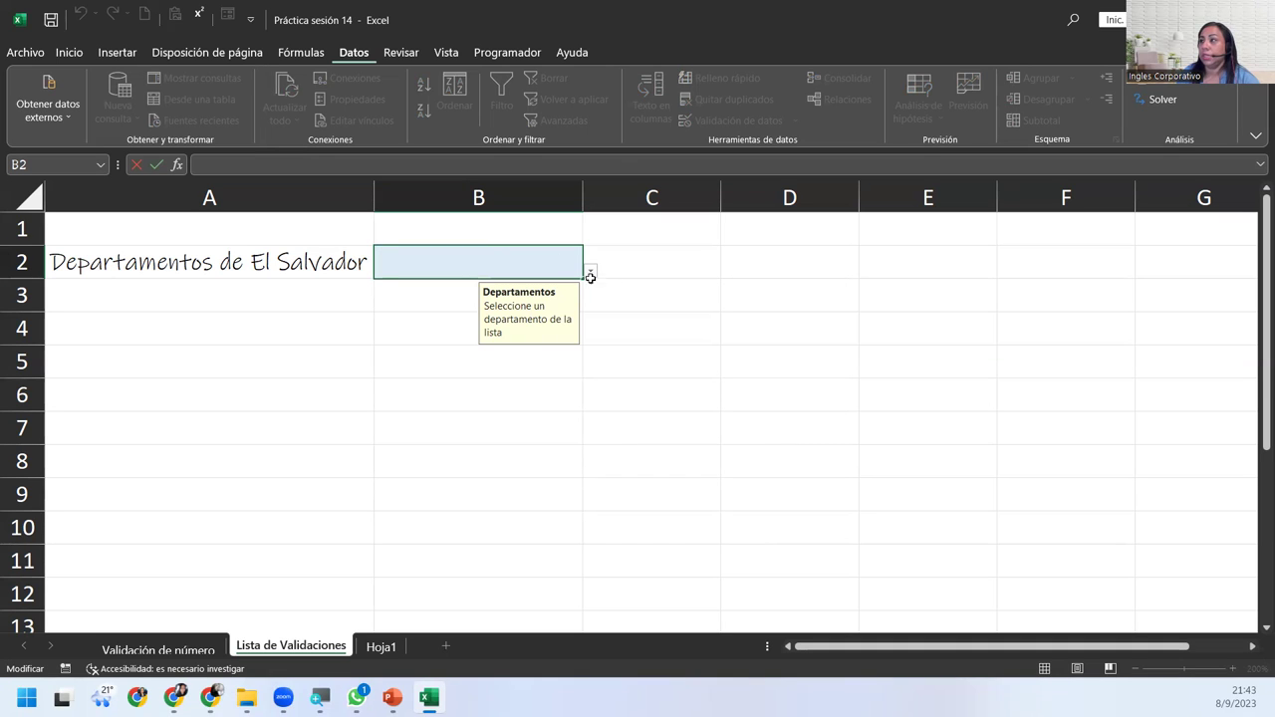
pyautogui.press('Return')
pyautogui.click(570, 390)
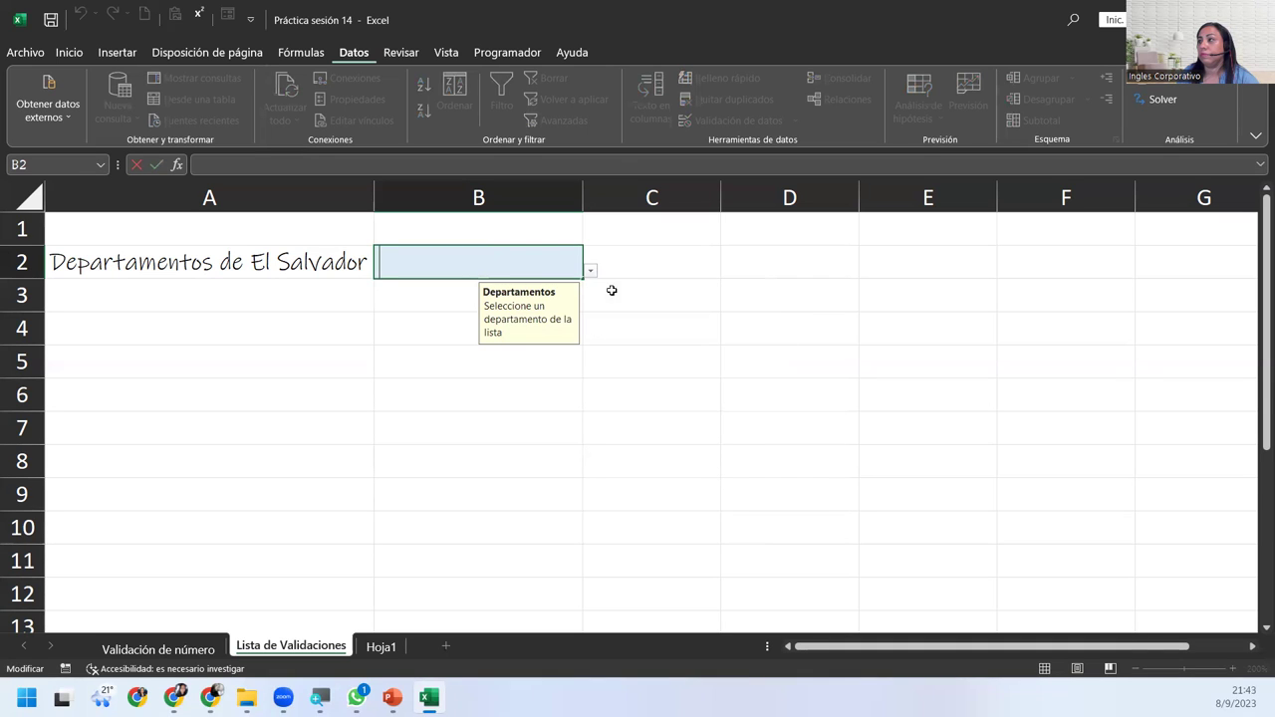
pyautogui.press('Return')
pyautogui.press('Escape')
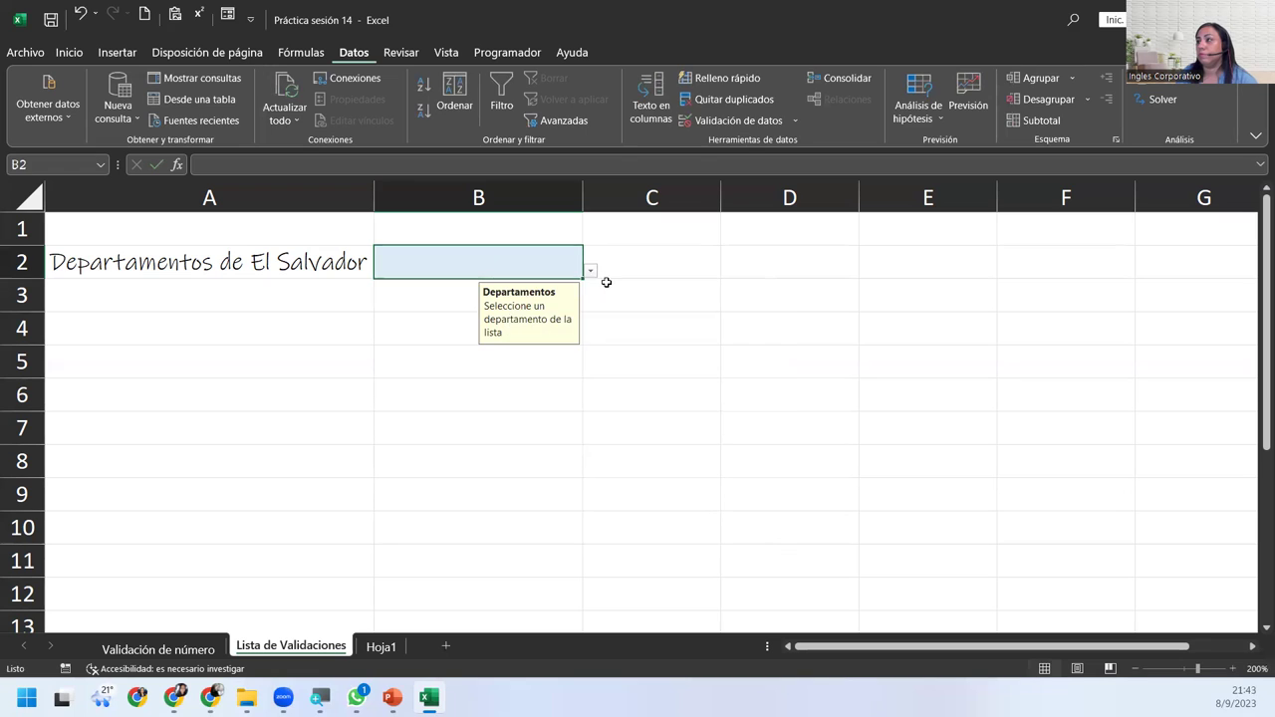
# Choose La Unión from B2's dropdown and tick Omitir blancos in its data validation.
pyautogui.click(589, 270)
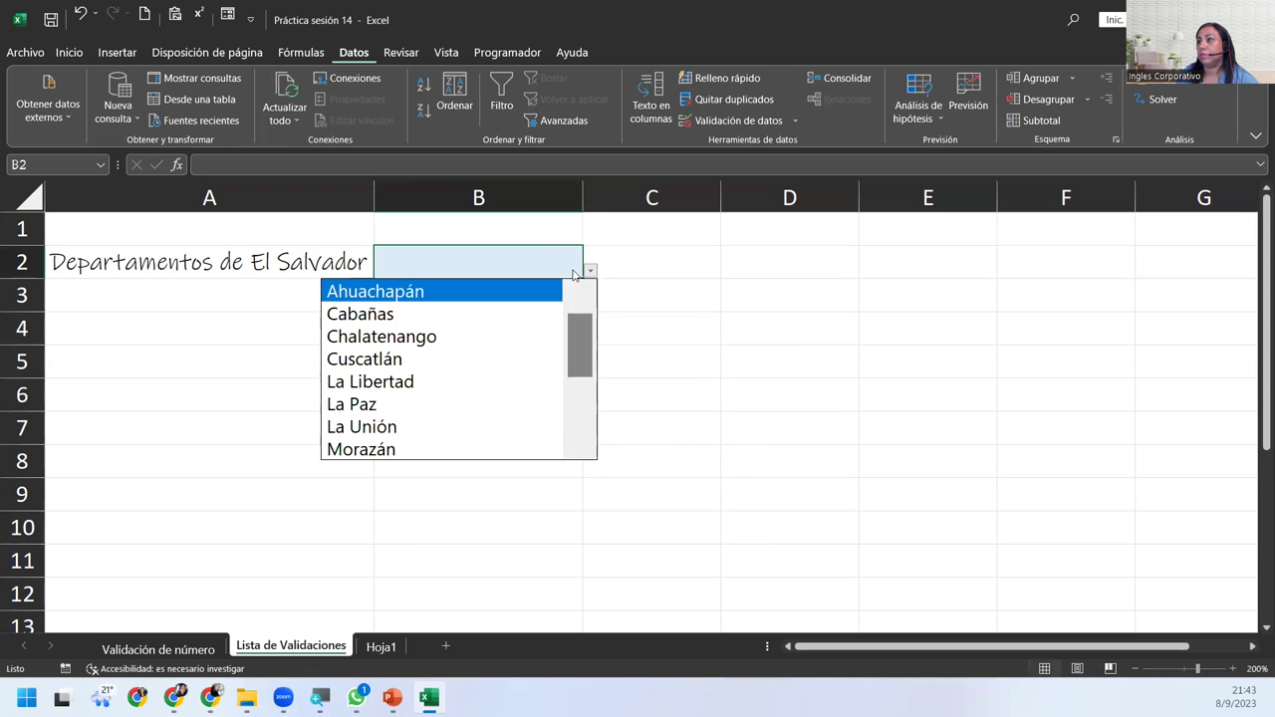
pyautogui.click(447, 420)
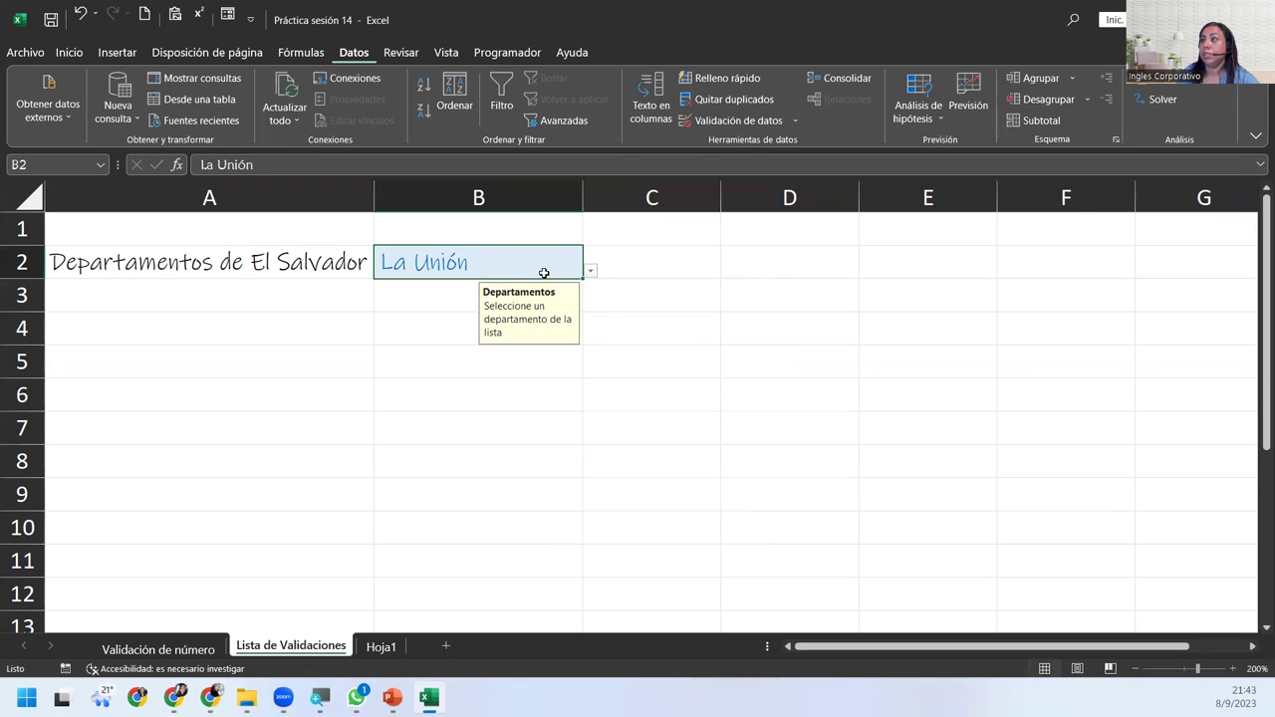
pyautogui.click(717, 121)
pyautogui.click(543, 372)
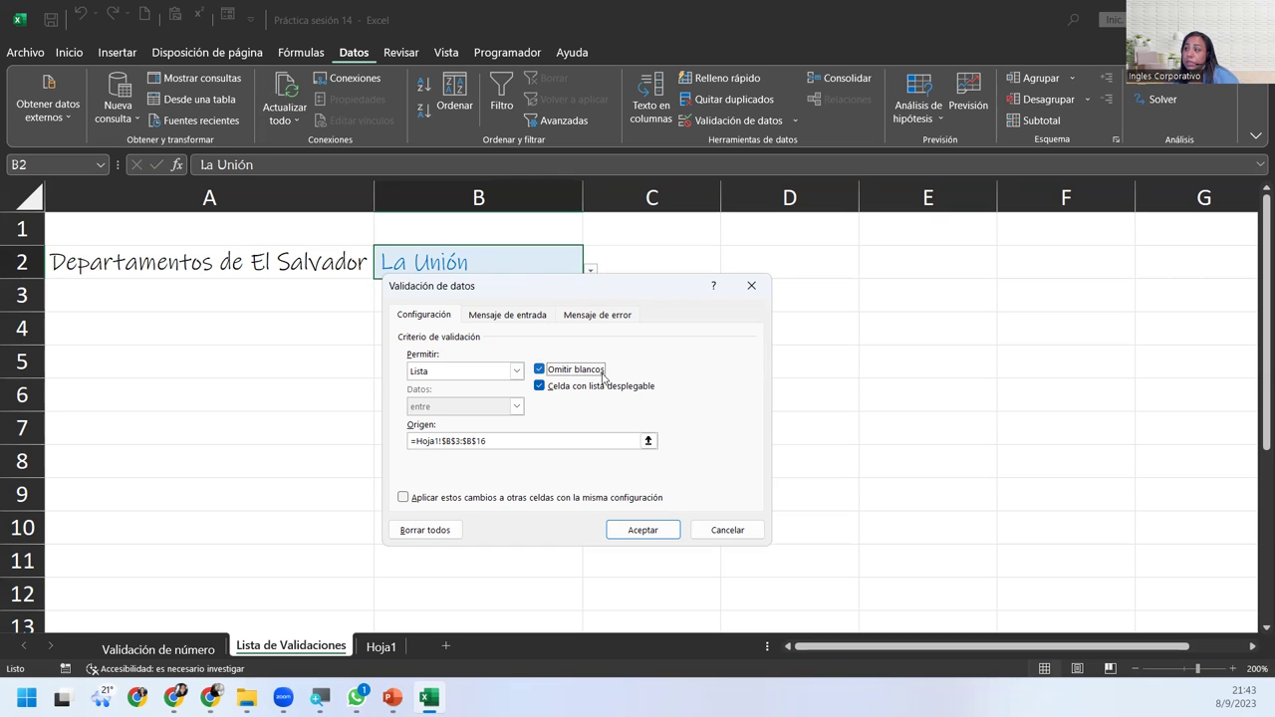
# Apply Omitir blancos, clear La Unión from B2, then pick Chalatenango from its dropdown.
pyautogui.click(660, 529)
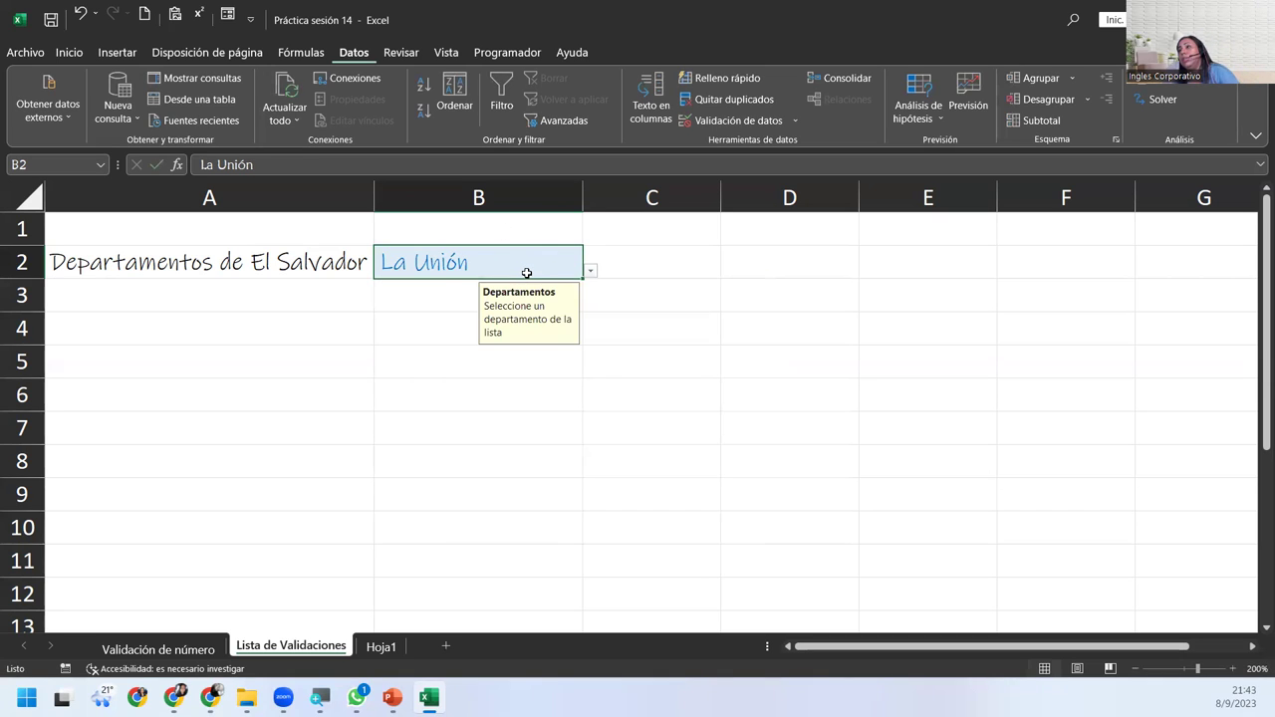
pyautogui.press('Delete')
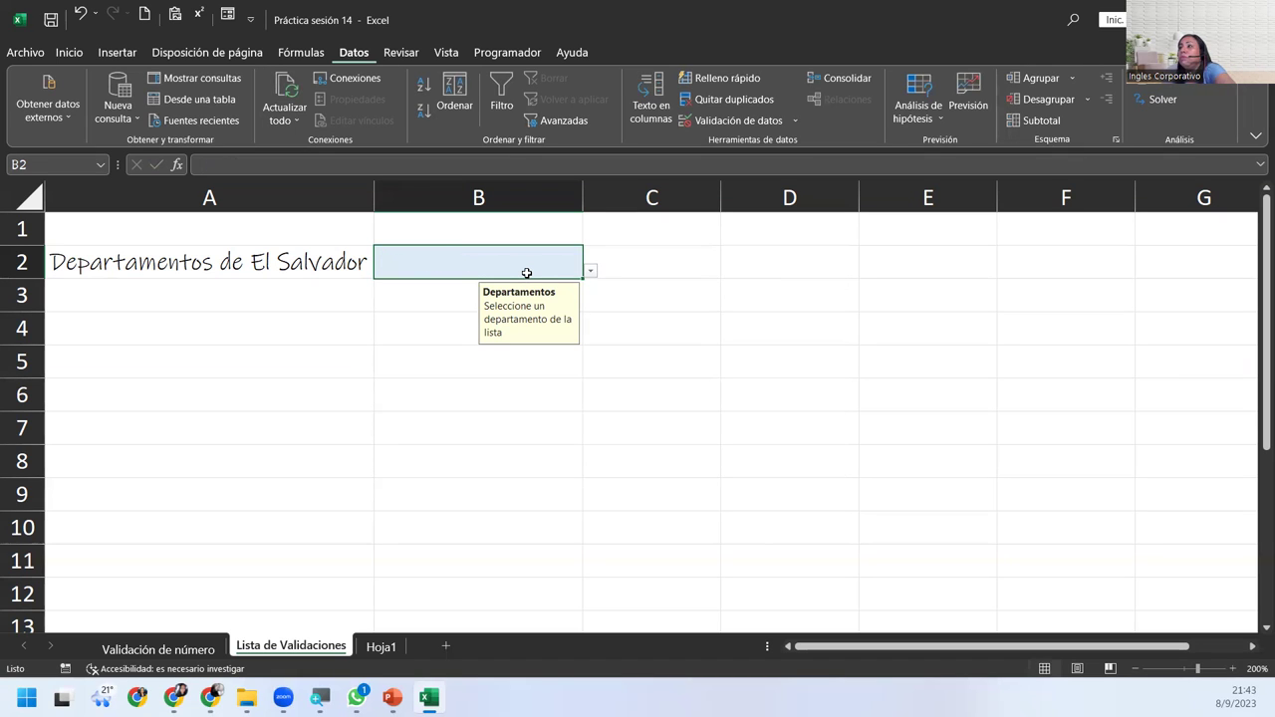
pyautogui.press('Return')
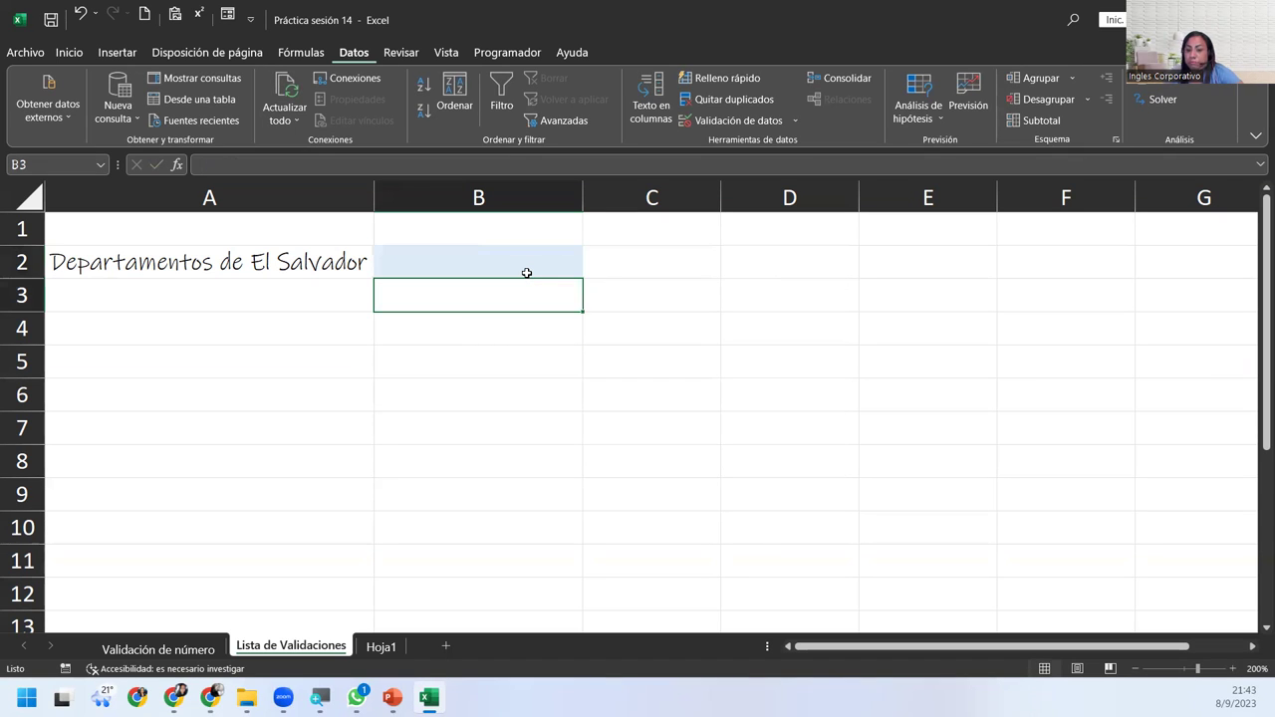
pyautogui.click(526, 273)
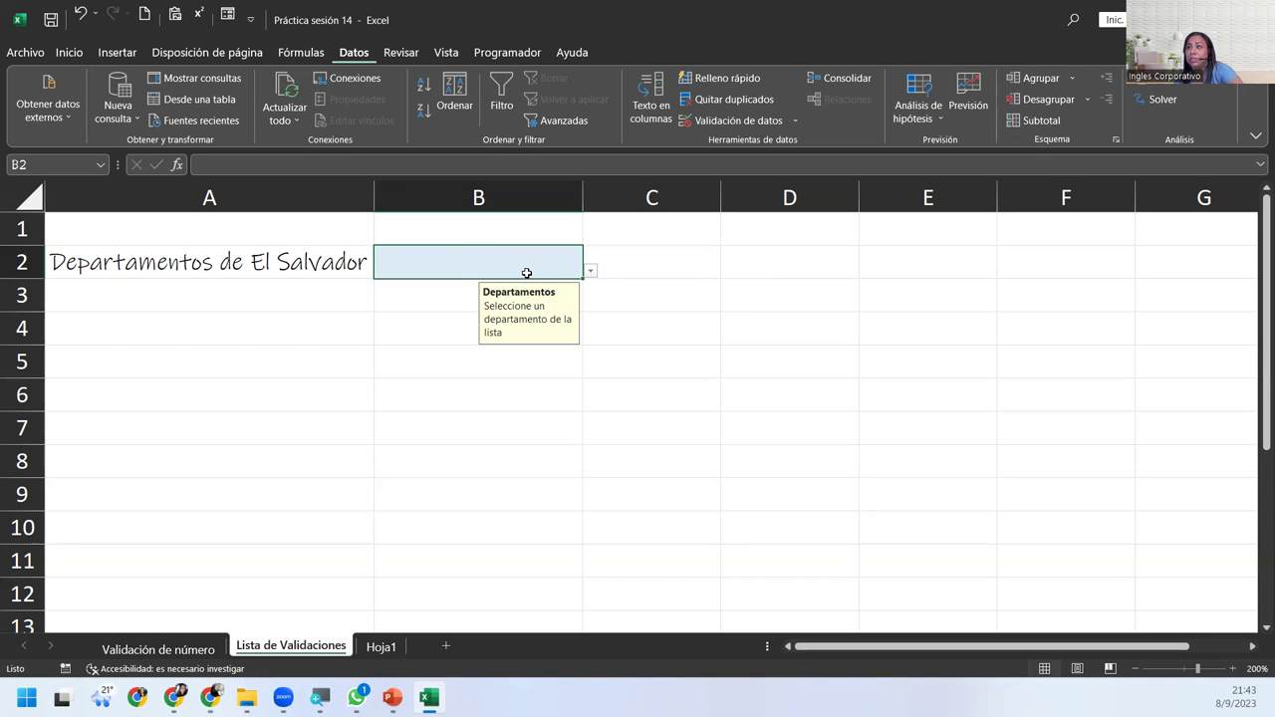
pyautogui.click(590, 271)
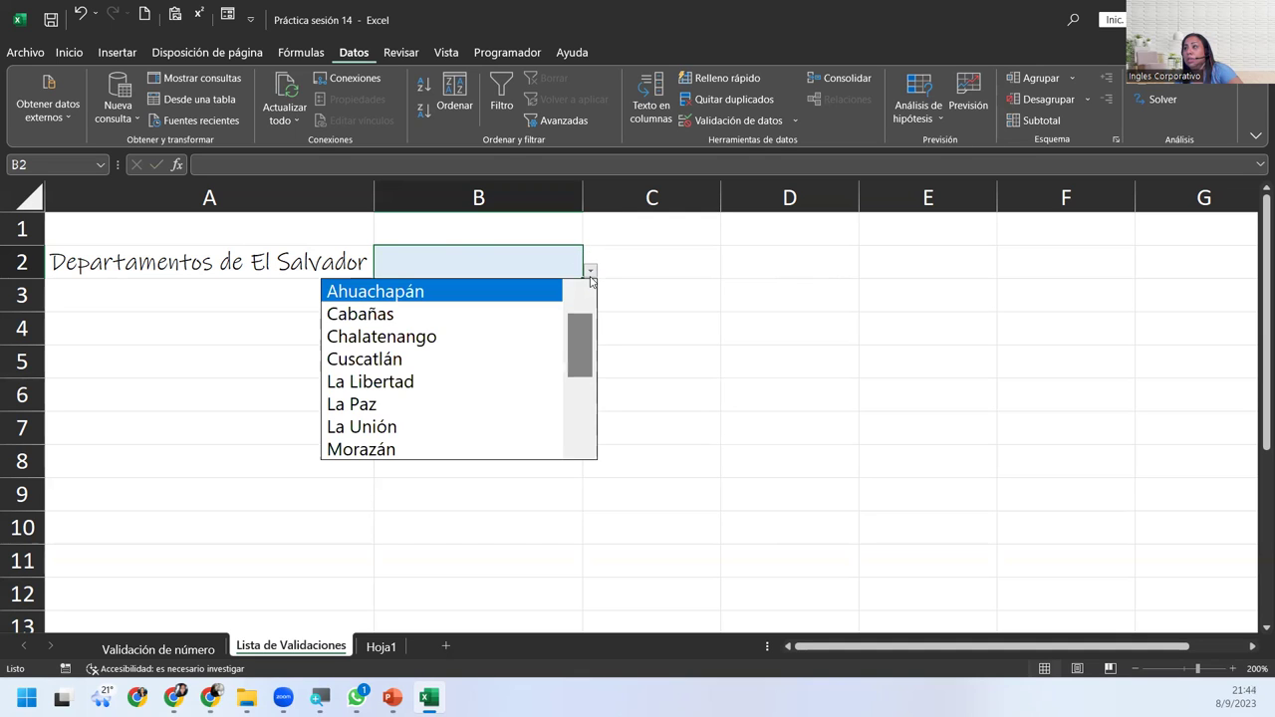
pyautogui.click(436, 341)
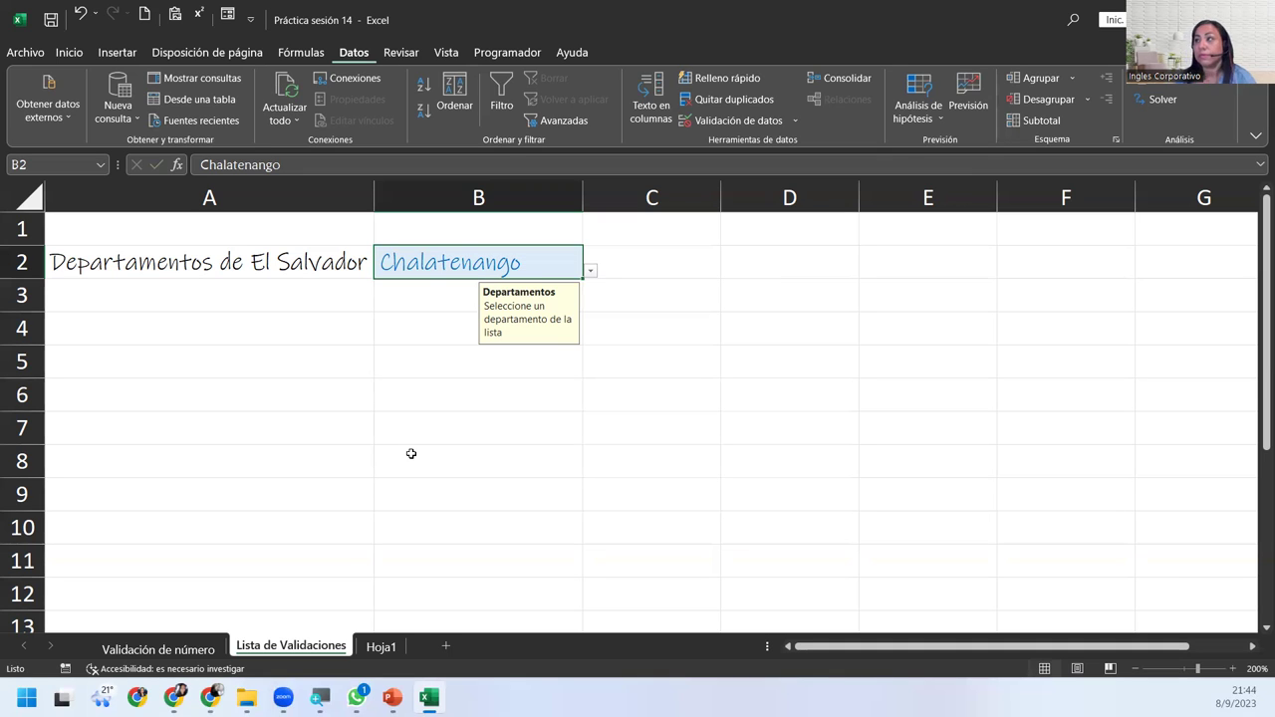
# Reopen Validación de datos for B2, move the dialog aside, and toggle Omitir blancos off and back on.
pyautogui.click(739, 121)
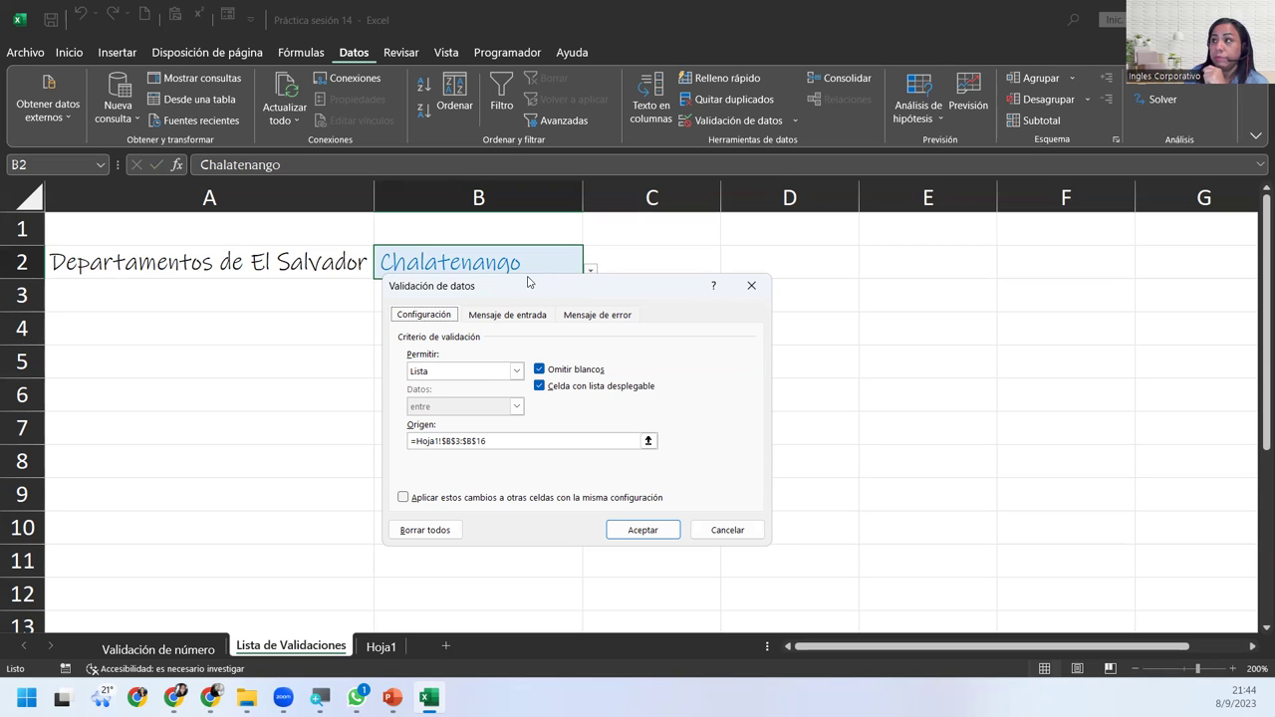
pyautogui.moveTo(528, 292); pyautogui.dragTo(453, 317)
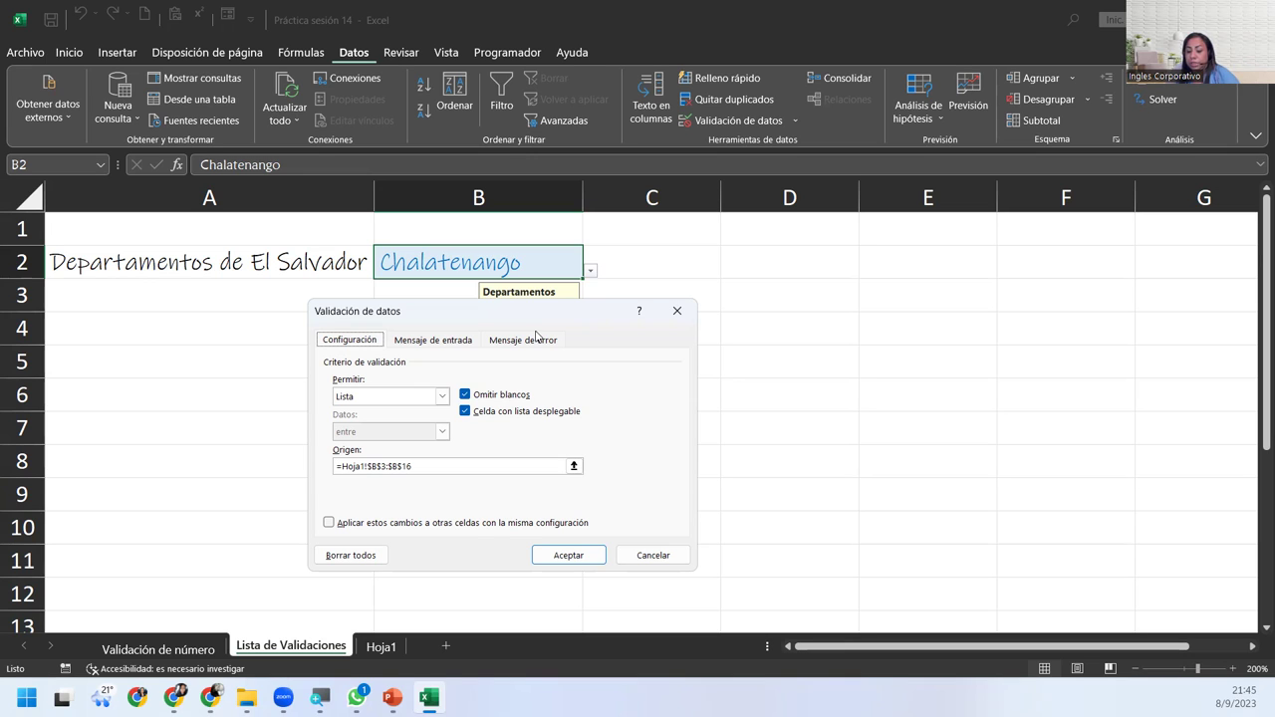
pyautogui.click(464, 394)
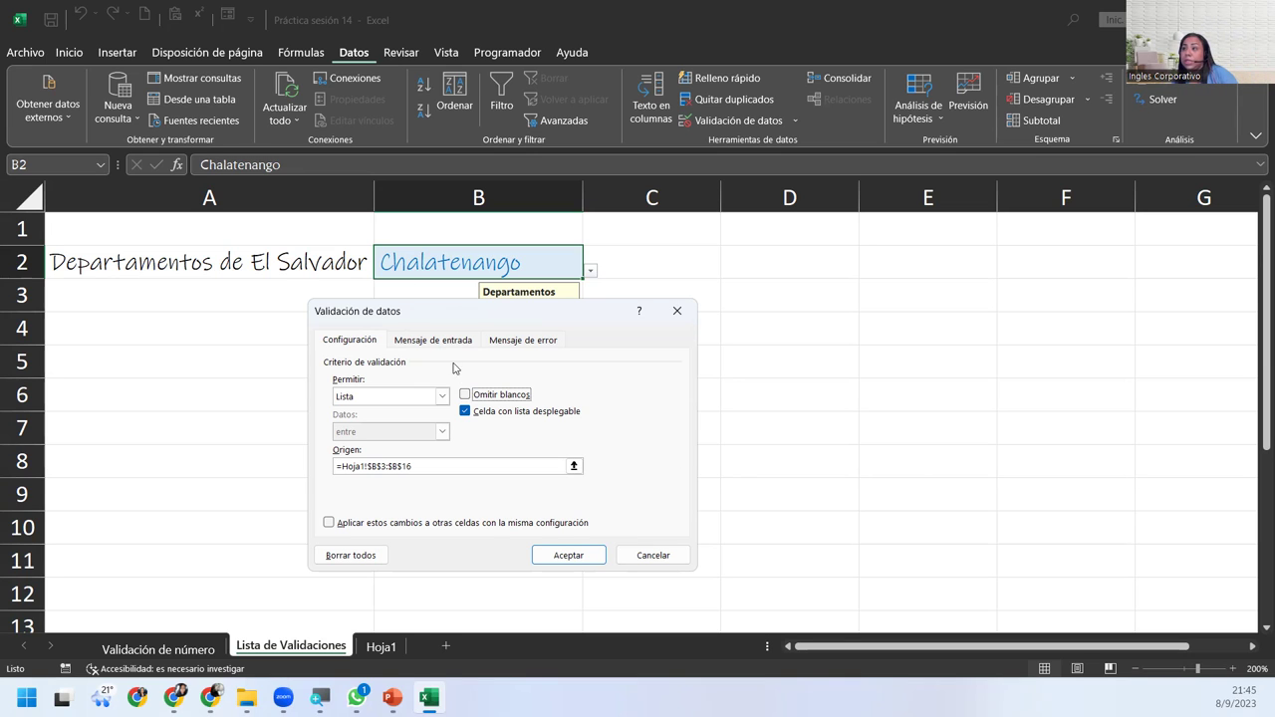
pyautogui.click(464, 394)
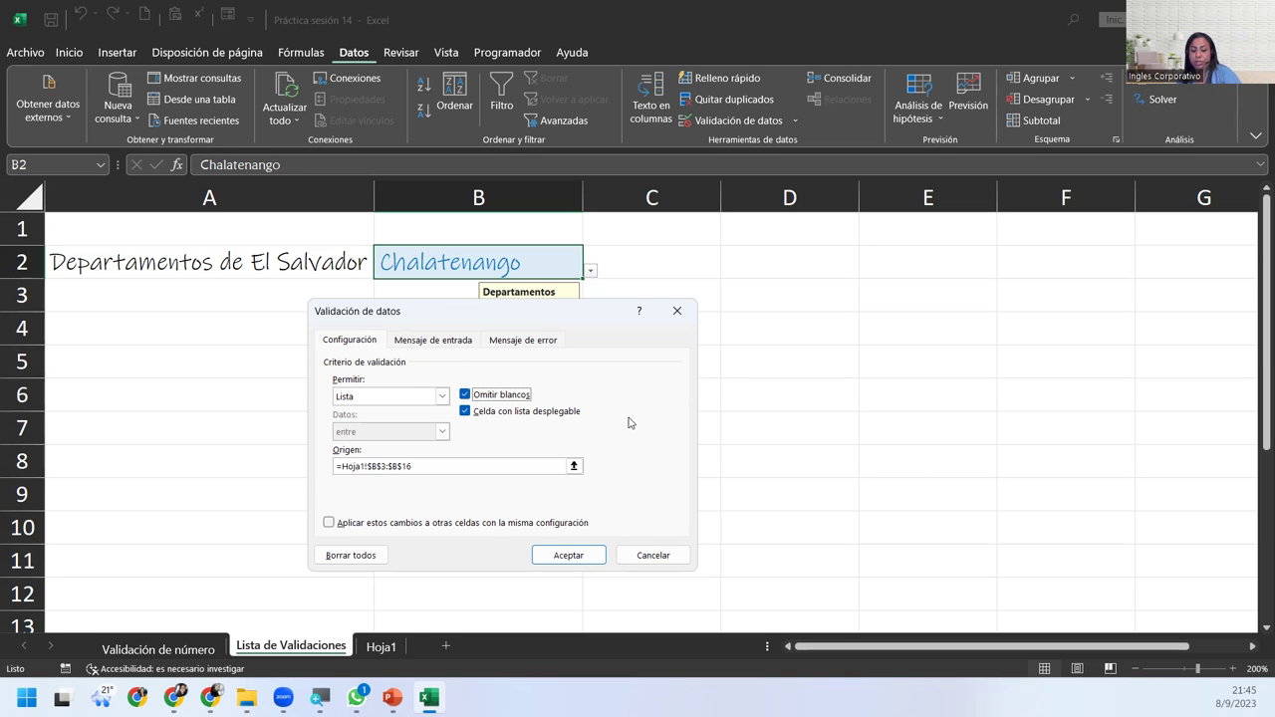
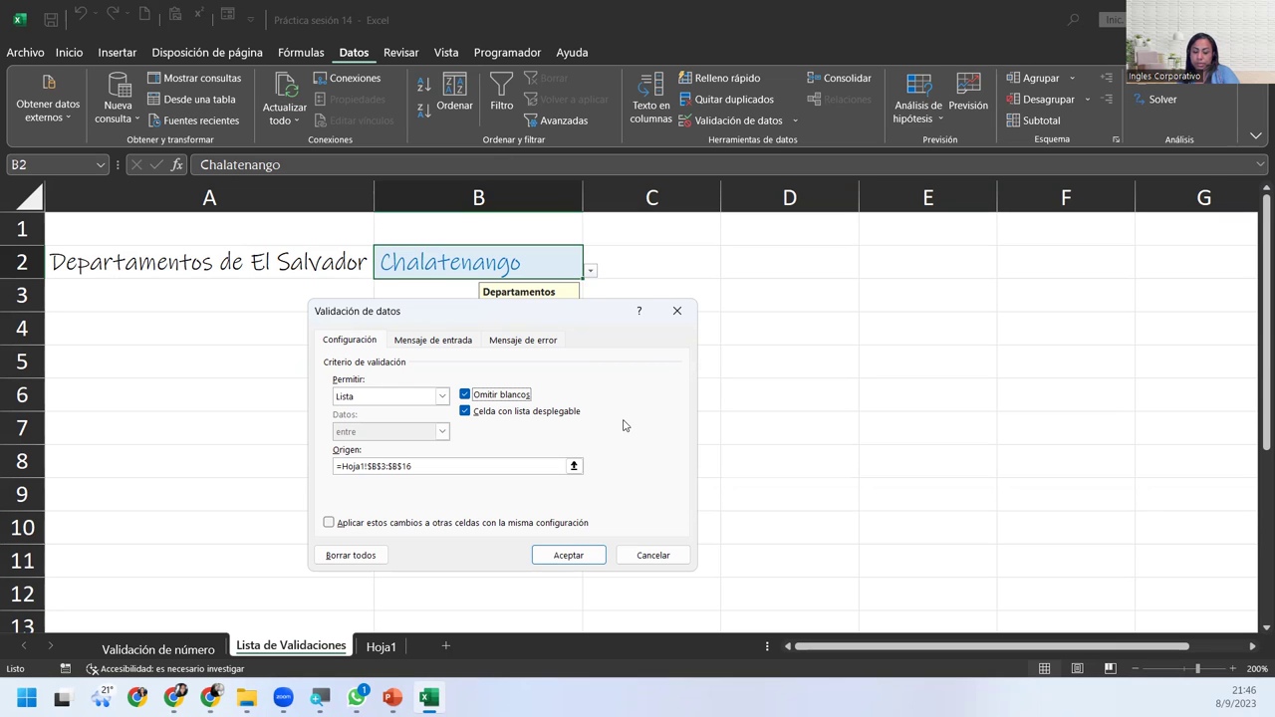
# Confirm B2's validation, set B2 to La Unión, and view the department list on Hoja1.
pyautogui.click(585, 558)
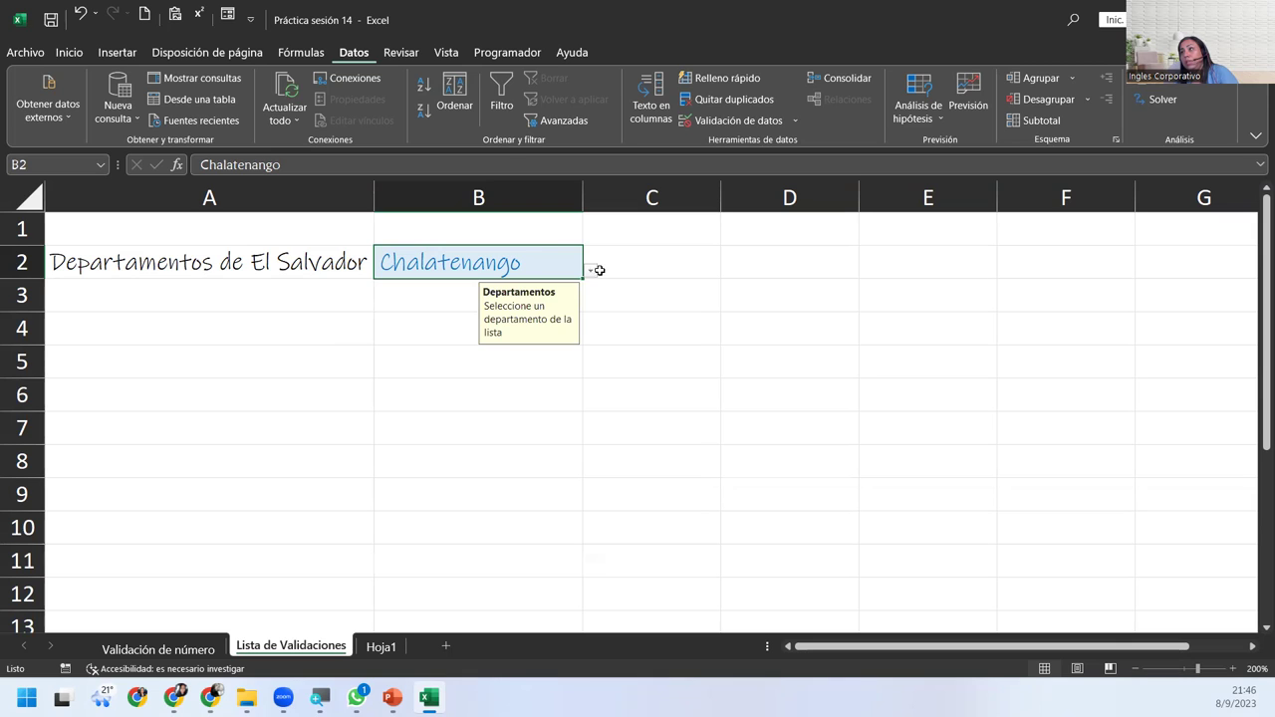
pyautogui.click(590, 270)
pyautogui.click(406, 380)
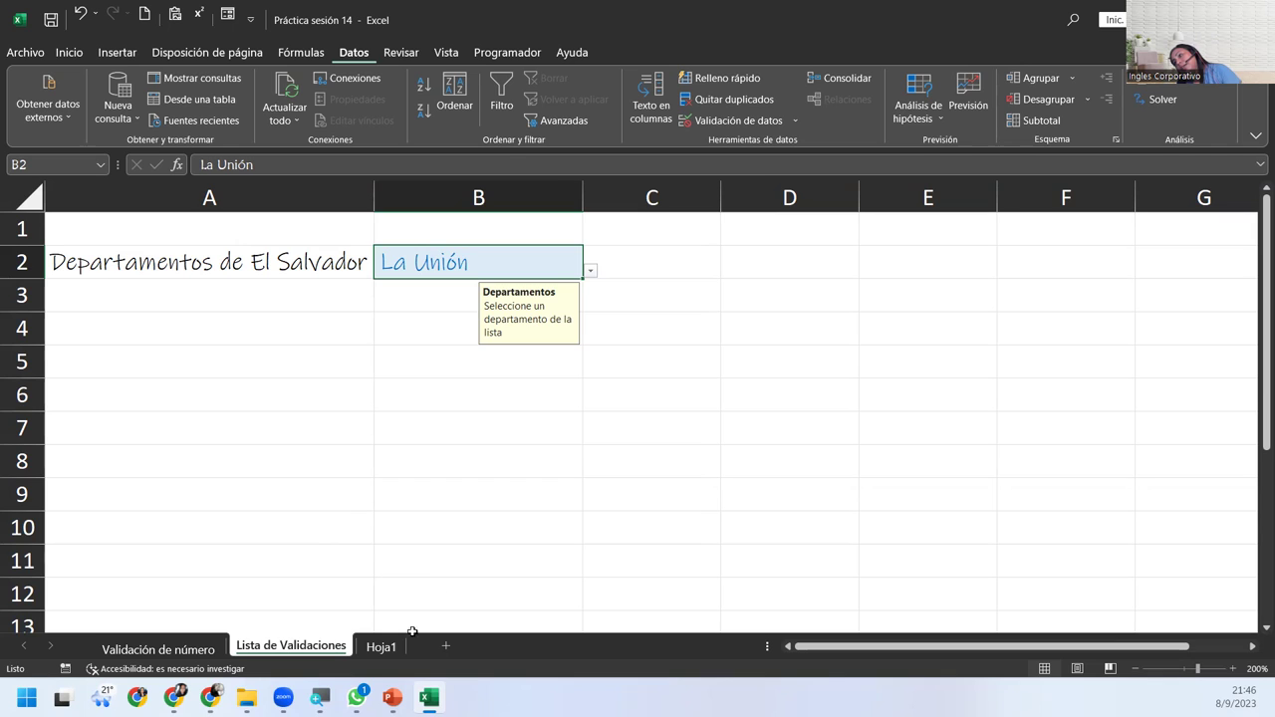
pyautogui.click(382, 646)
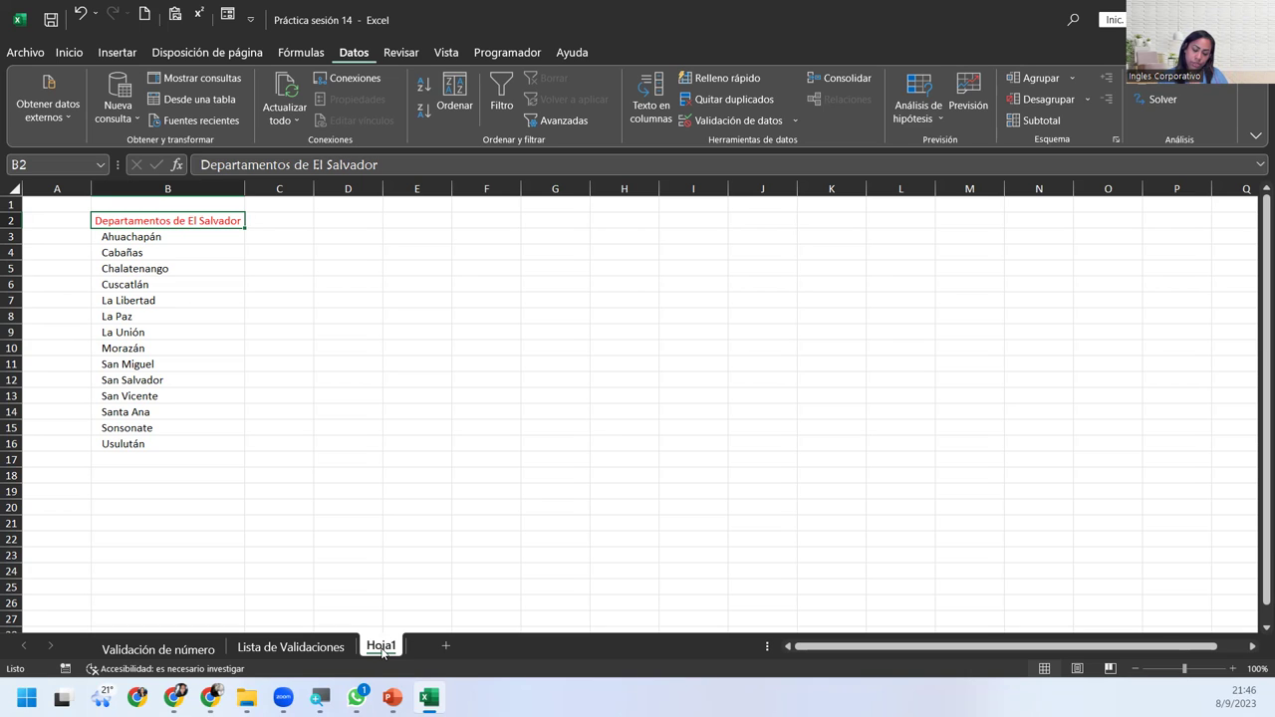
# Hide the Hoja1 sheet and change B2's department to Usulután.
pyautogui.rightClick(382, 651)
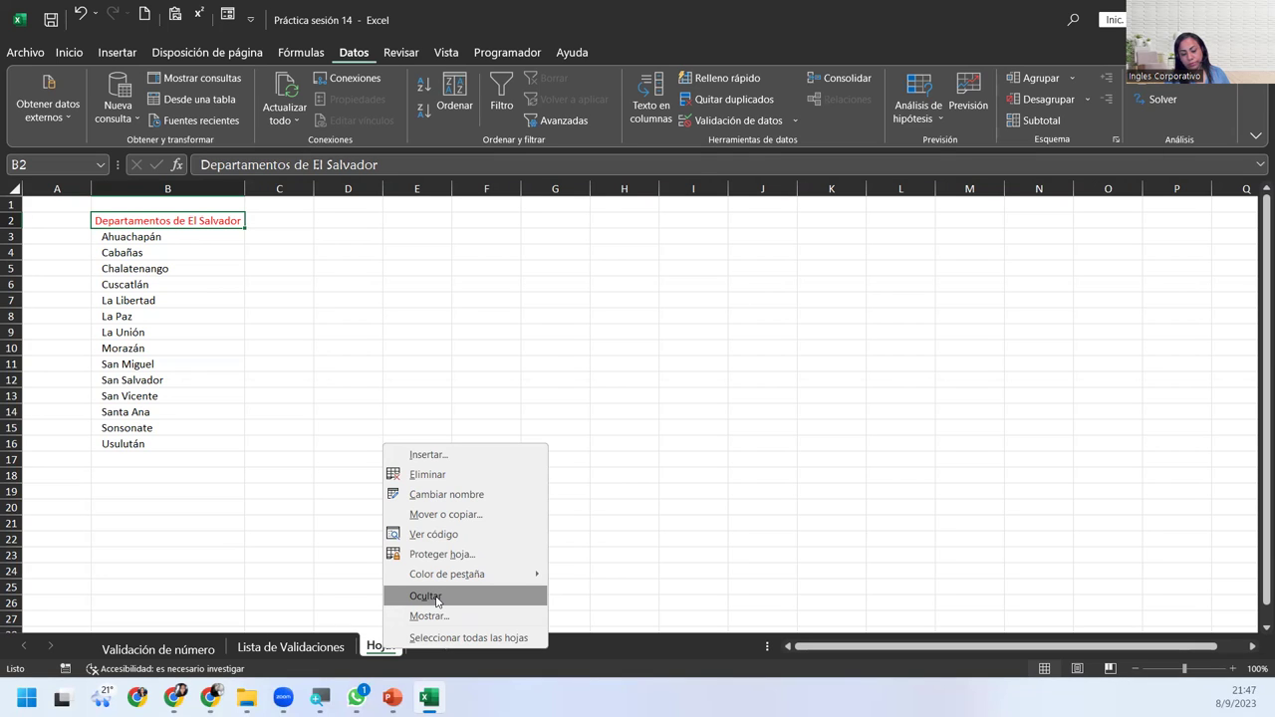
pyautogui.click(450, 597)
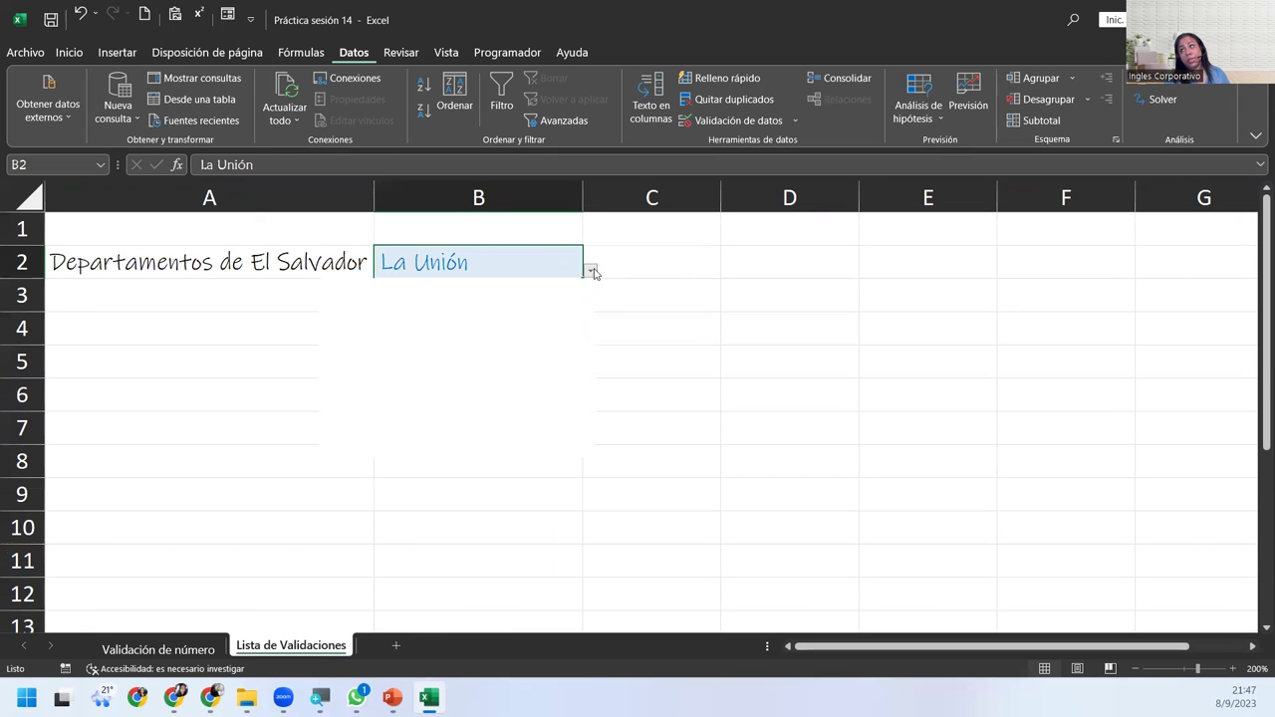
pyautogui.click(590, 270)
pyautogui.click(421, 450)
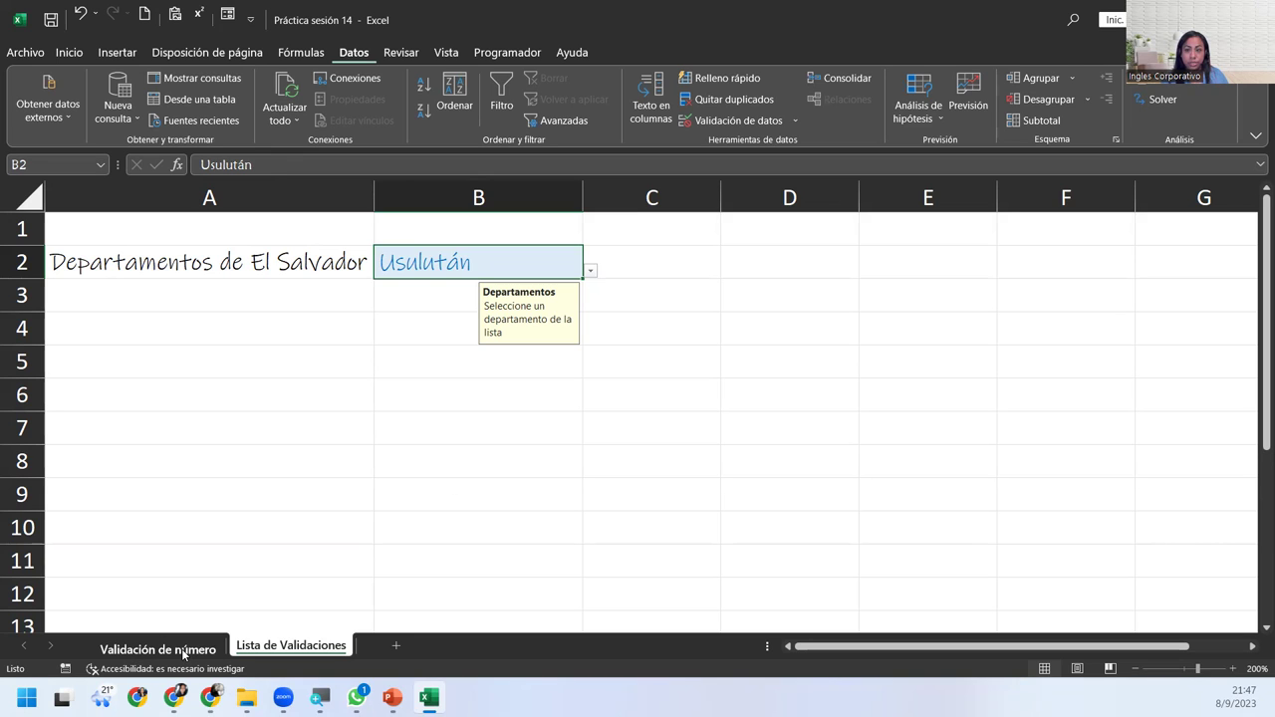
# Unhide Hoja1 through Mostrar to show its El Salvador department list.
pyautogui.rightClick(249, 649)
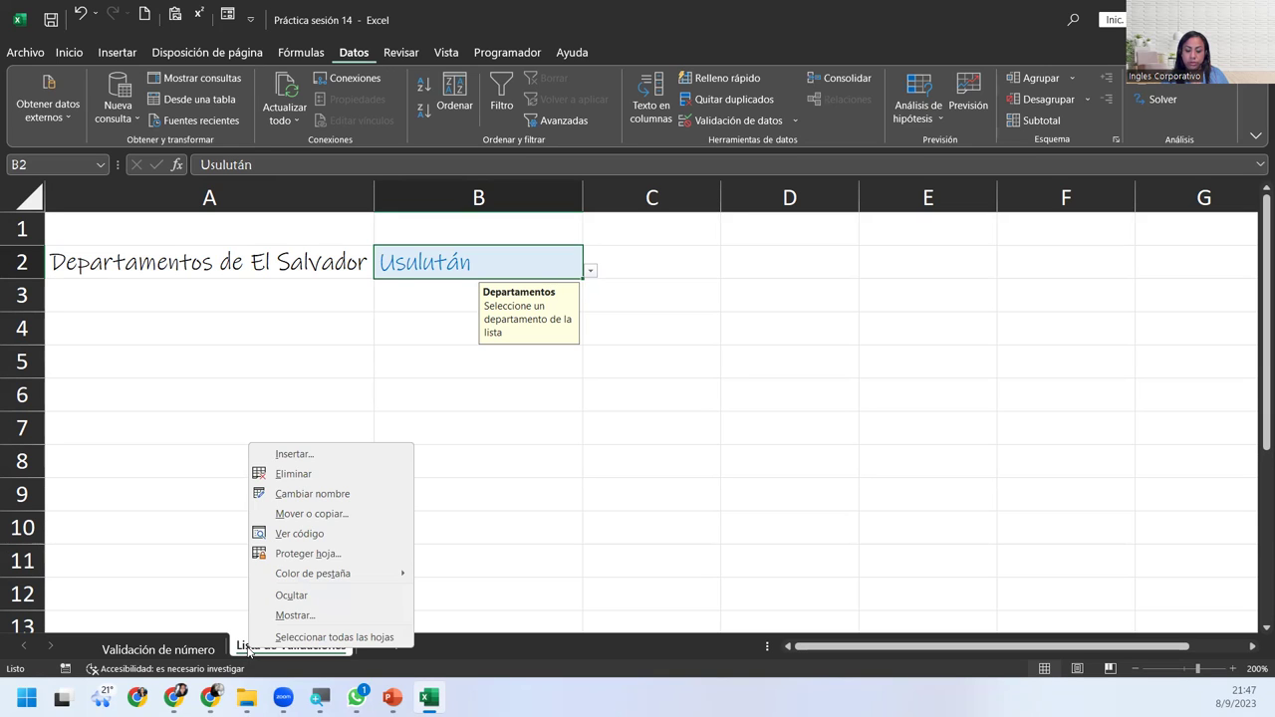
pyautogui.click(292, 616)
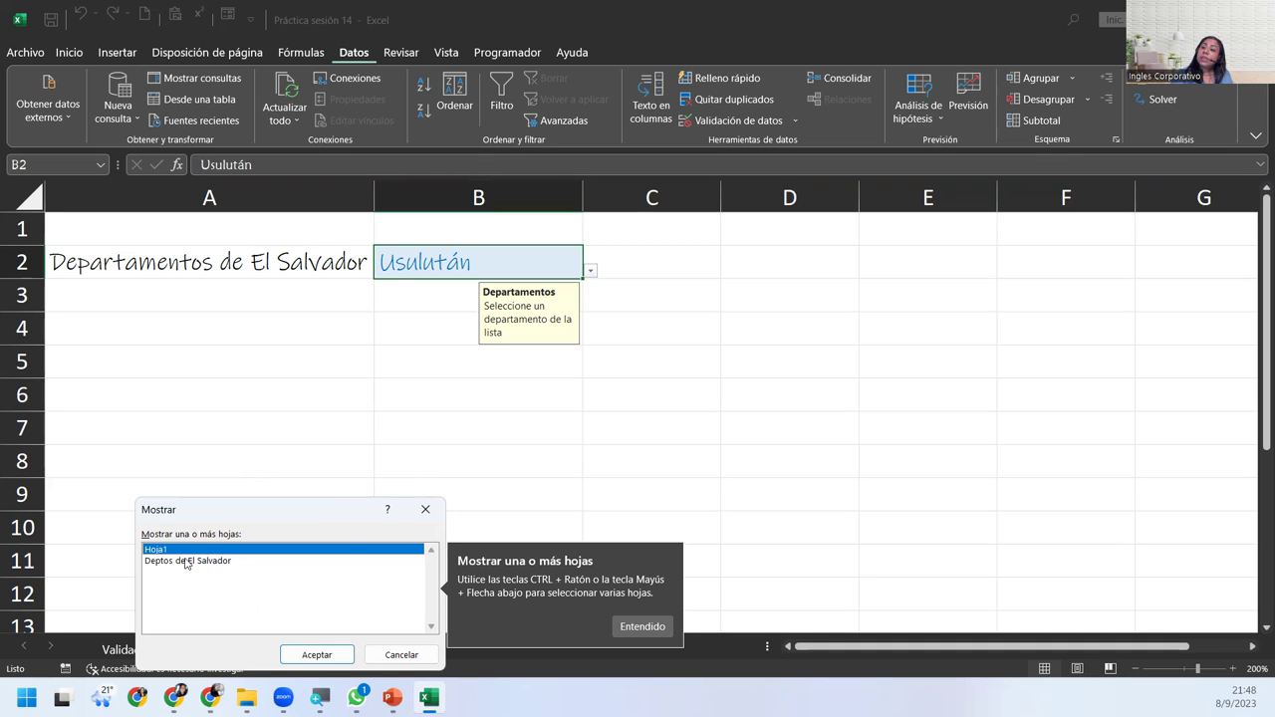
pyautogui.click(185, 563)
pyautogui.click(165, 549)
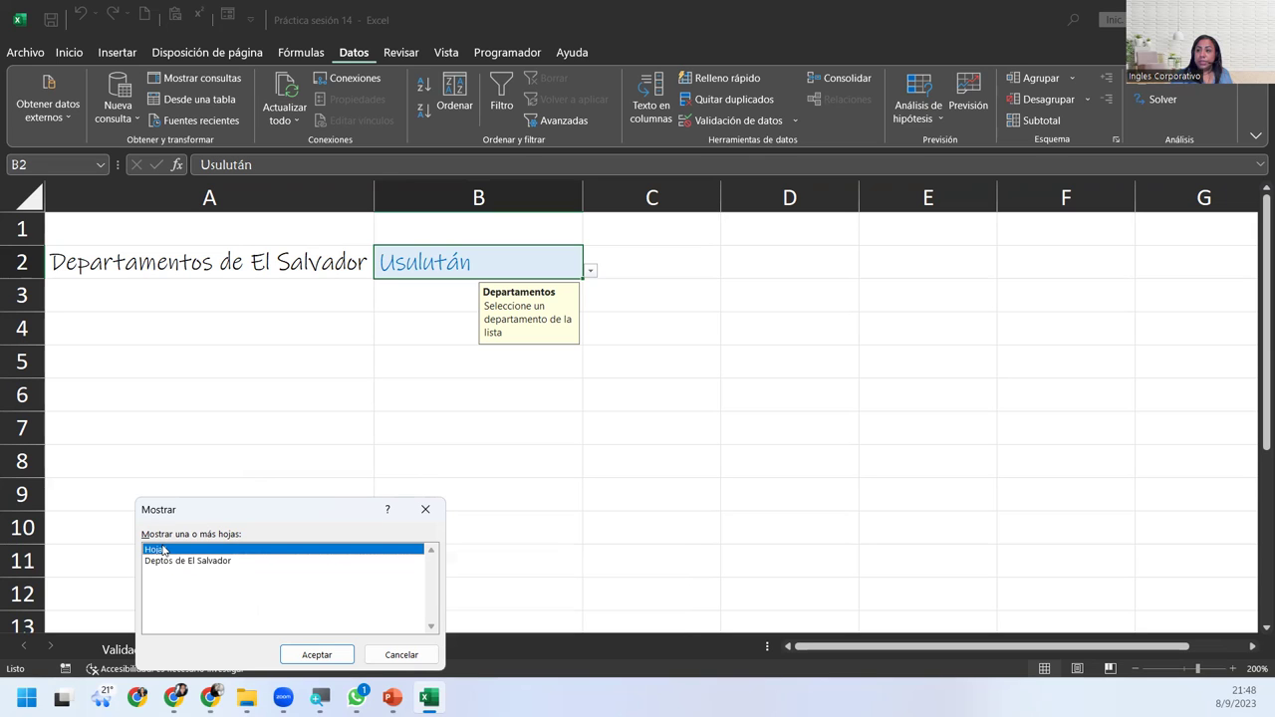
pyautogui.click(182, 564)
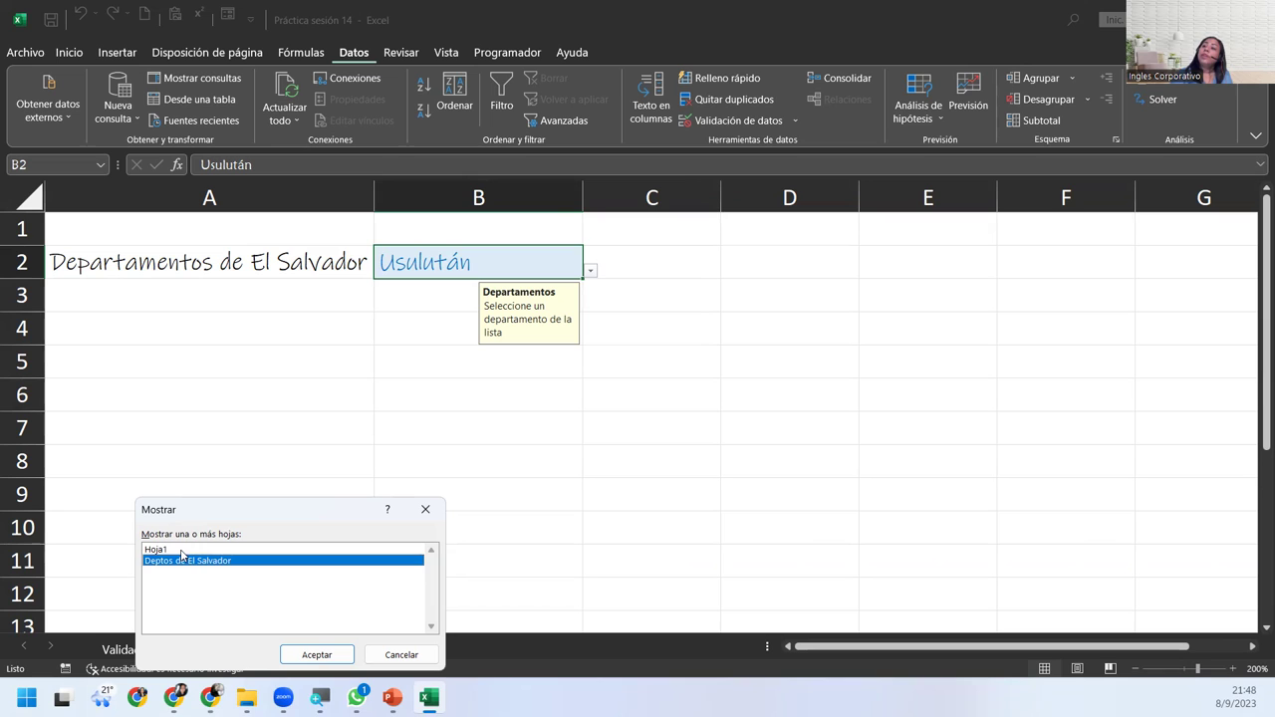
pyautogui.click(182, 551)
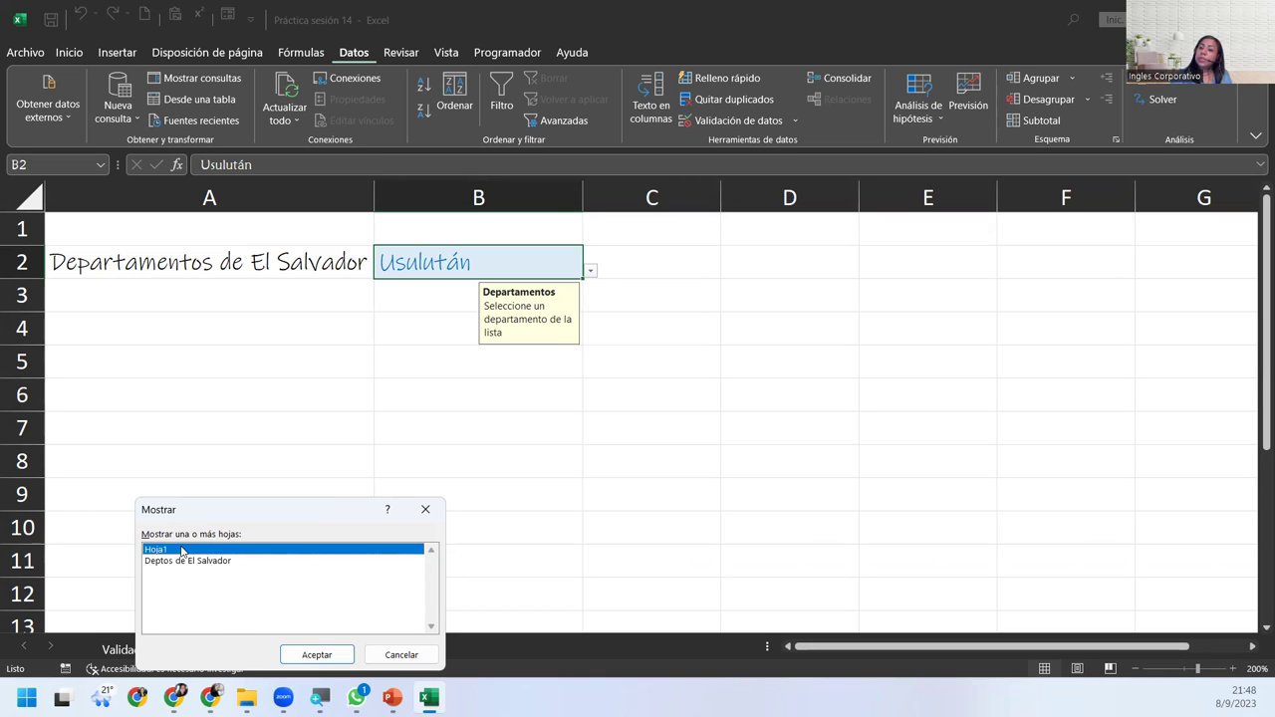
pyautogui.click(308, 657)
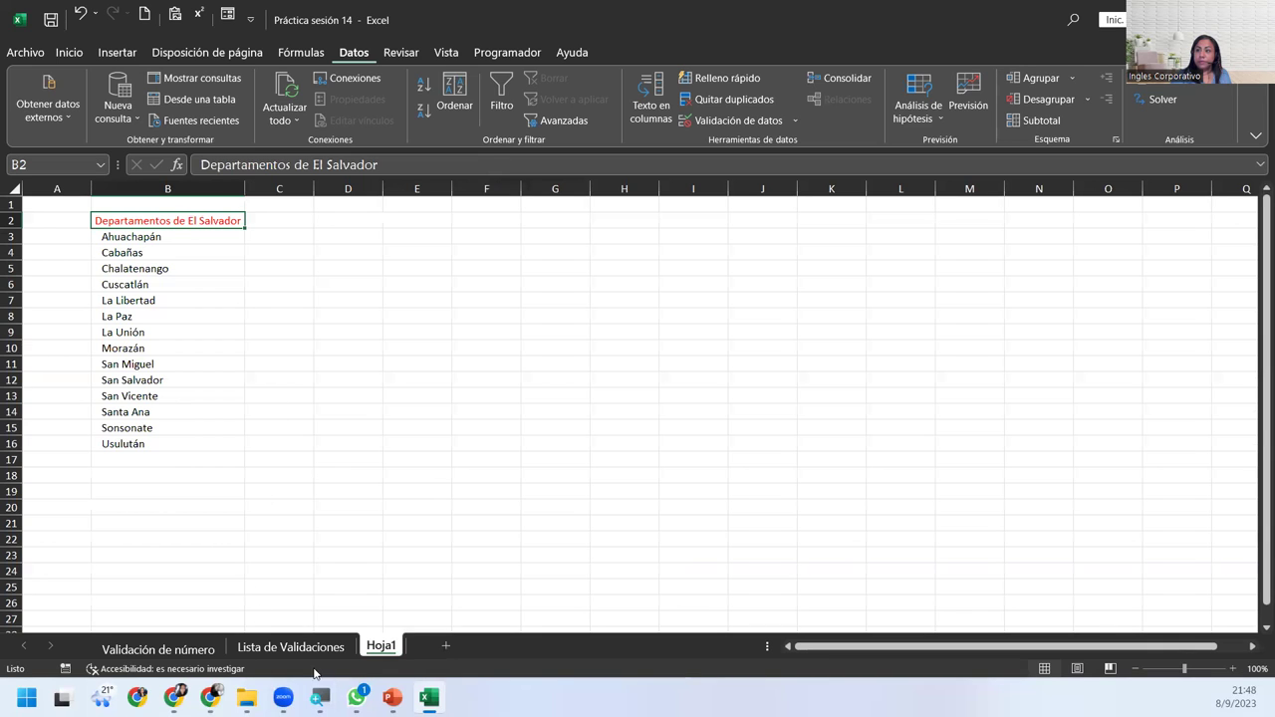
# Hide Hoja1 again, add blank sheet Hoja2, and go back to Lista de Validaciones.
pyautogui.rightClick(365, 650)
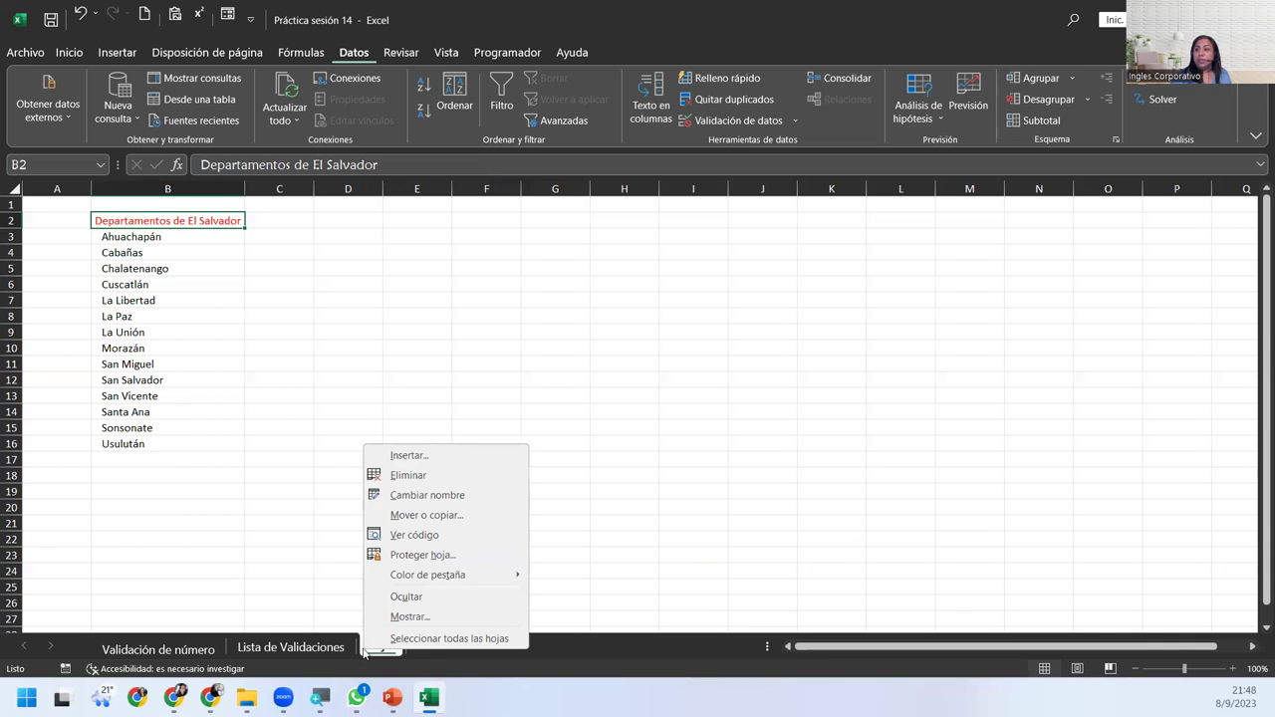
pyautogui.click(403, 597)
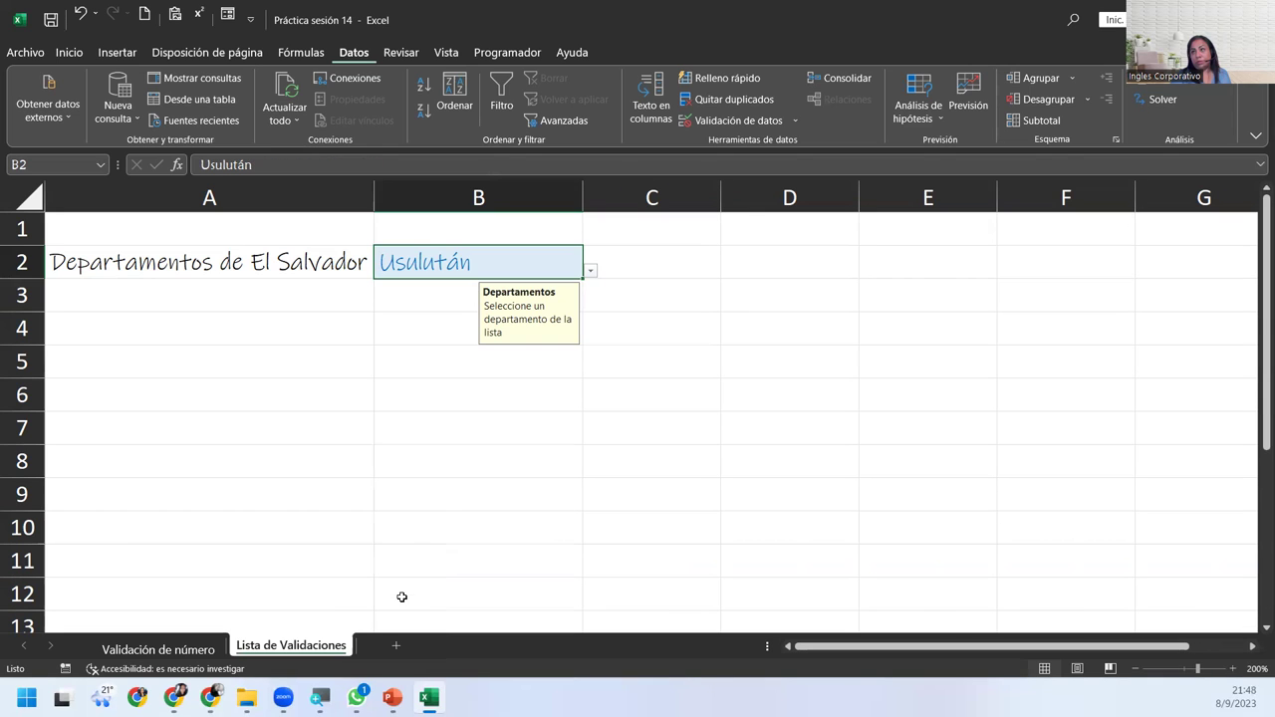
pyautogui.click(231, 373)
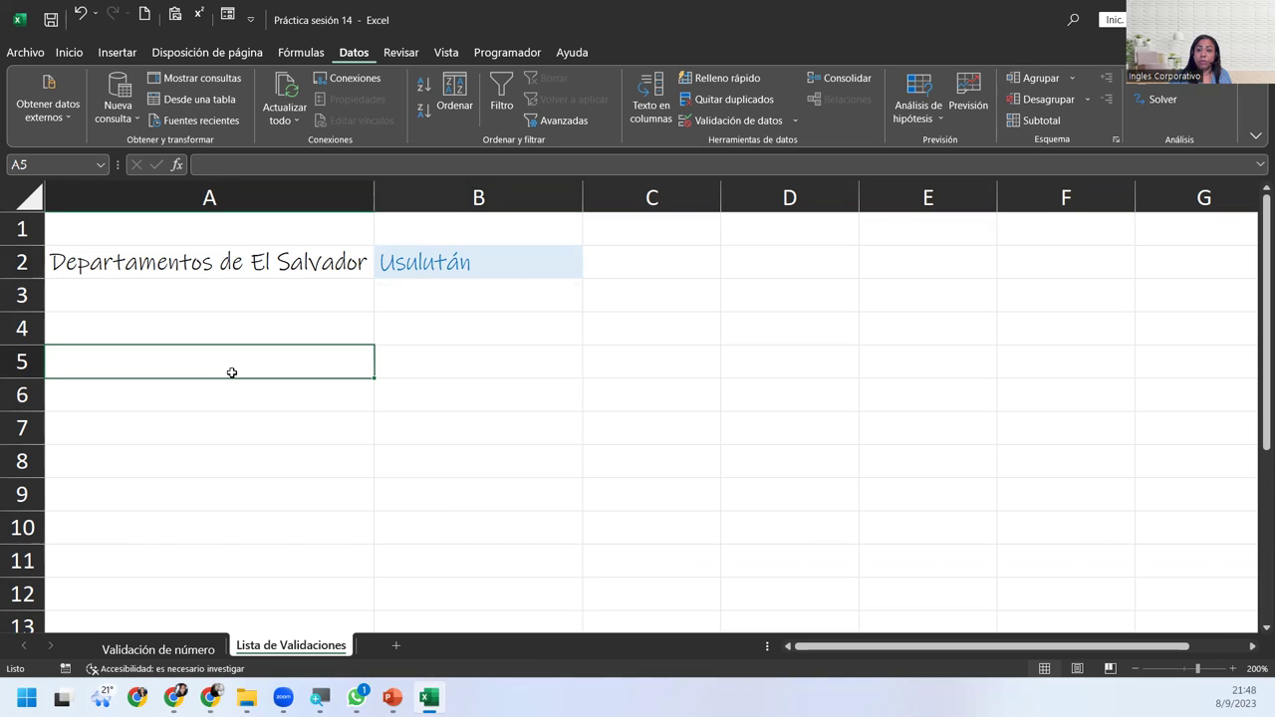
pyautogui.click(395, 649)
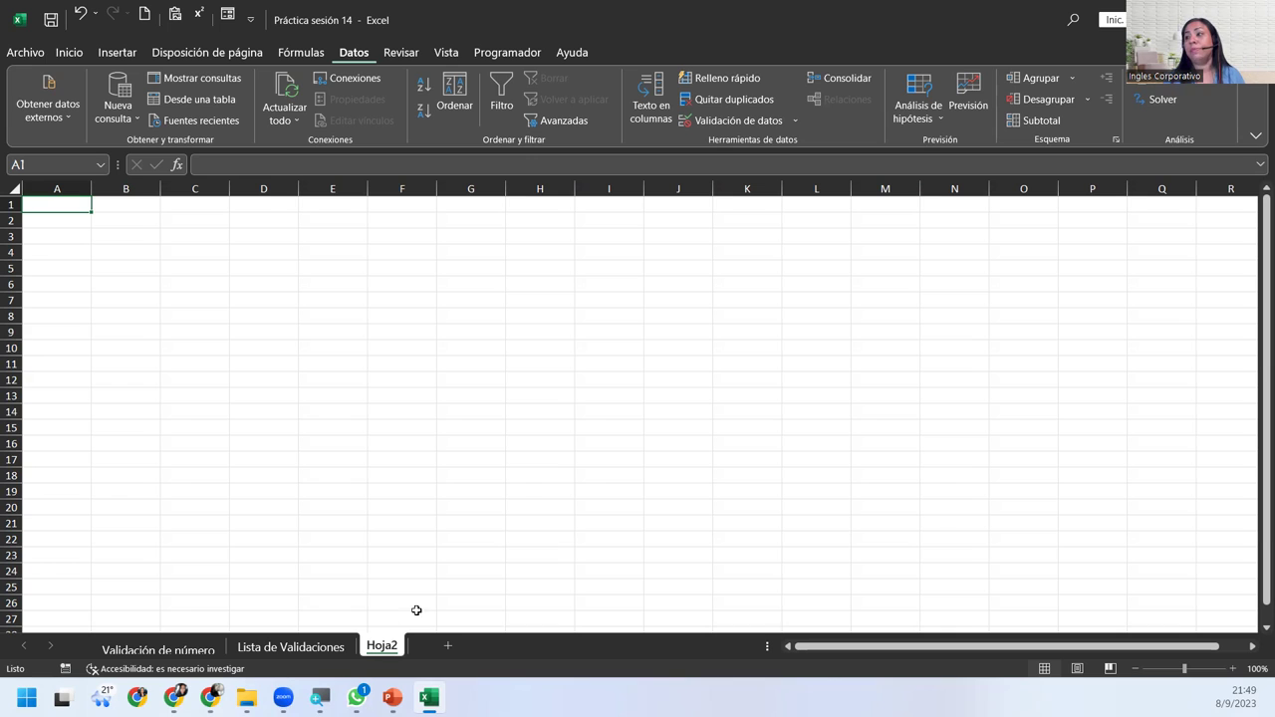
pyautogui.click(244, 647)
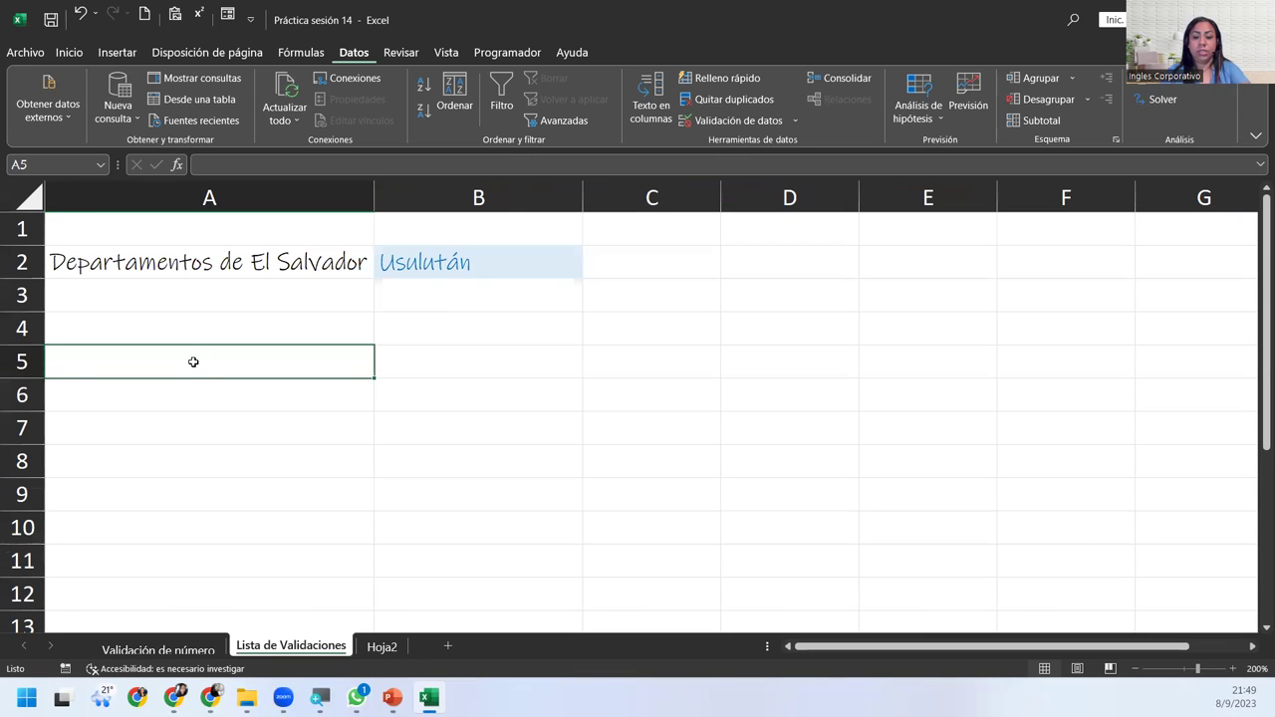
# Enter the label 'Lista de Bancos de El Salvador' in A5 and select B5.
pyautogui.write('Lista de Bancos de El Savl')
pyautogui.press('BackSpace')
pyautogui.press('BackSpace')
pyautogui.write('lvador')
pyautogui.press('Return')
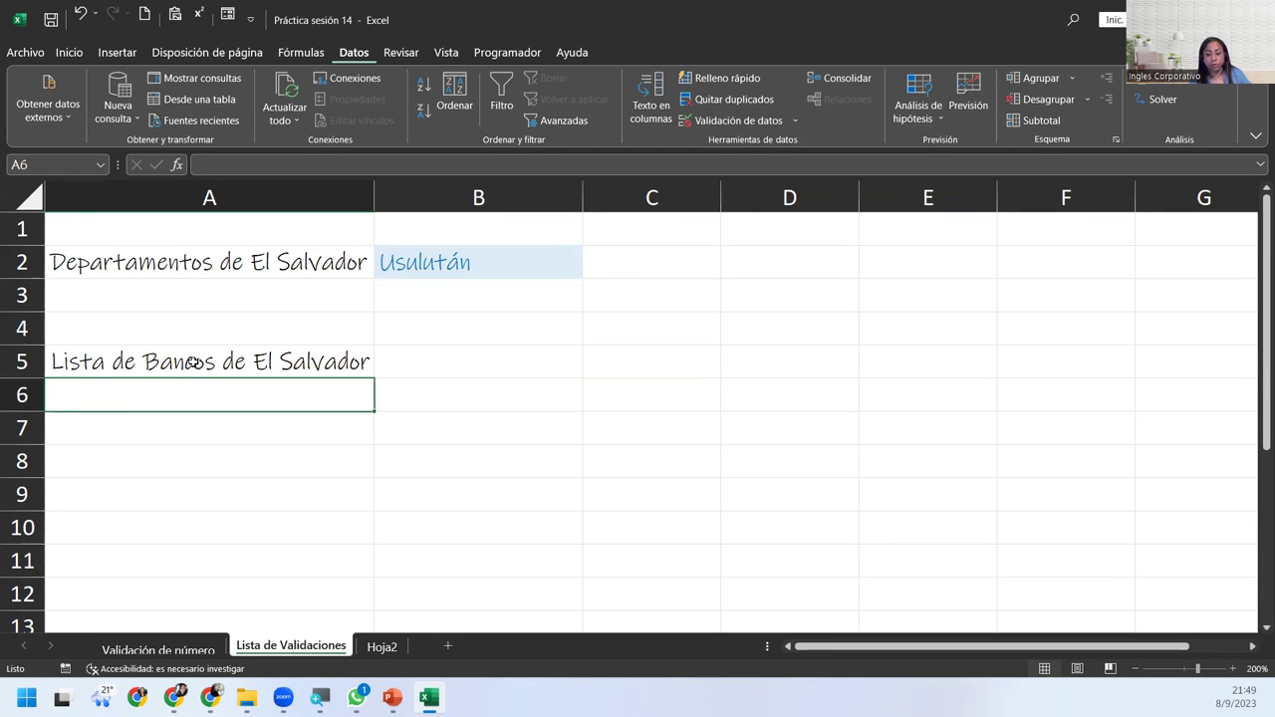
pyautogui.click(389, 362)
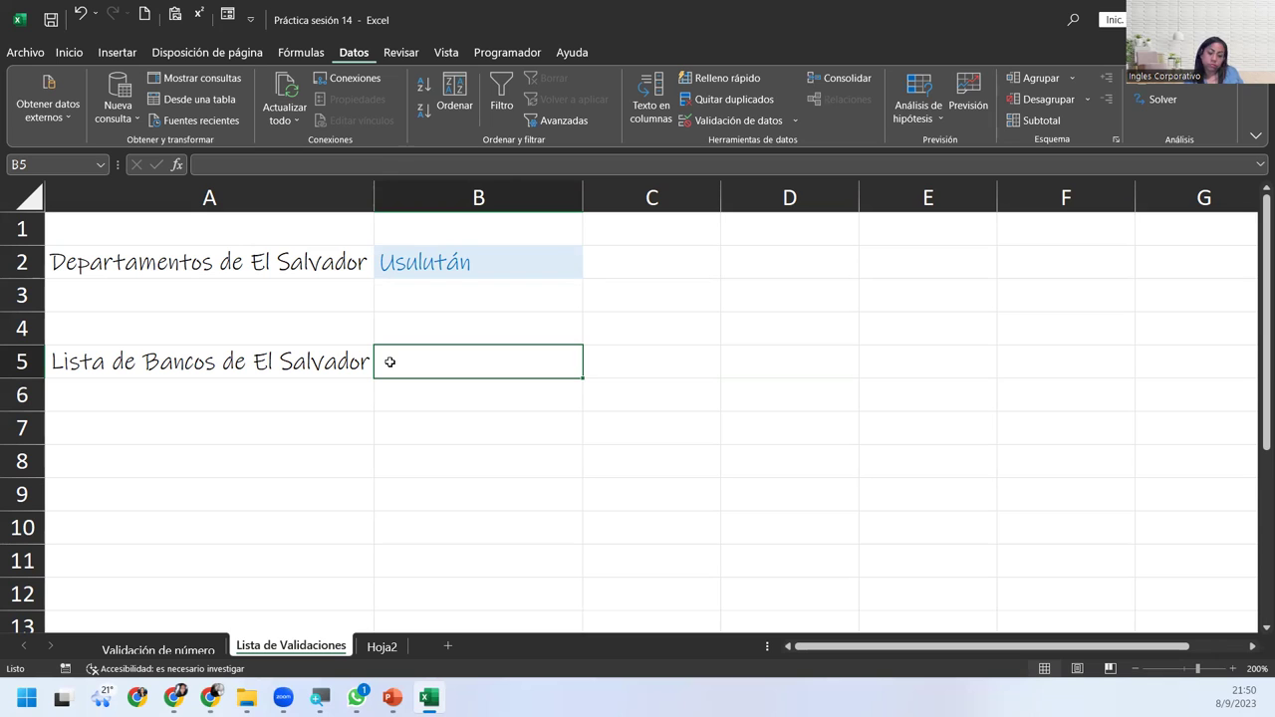
# Rename the new Hoja2 sheet to 'Lista de bancos'.
pyautogui.click(395, 650)
pyautogui.doubleClick(394, 649)
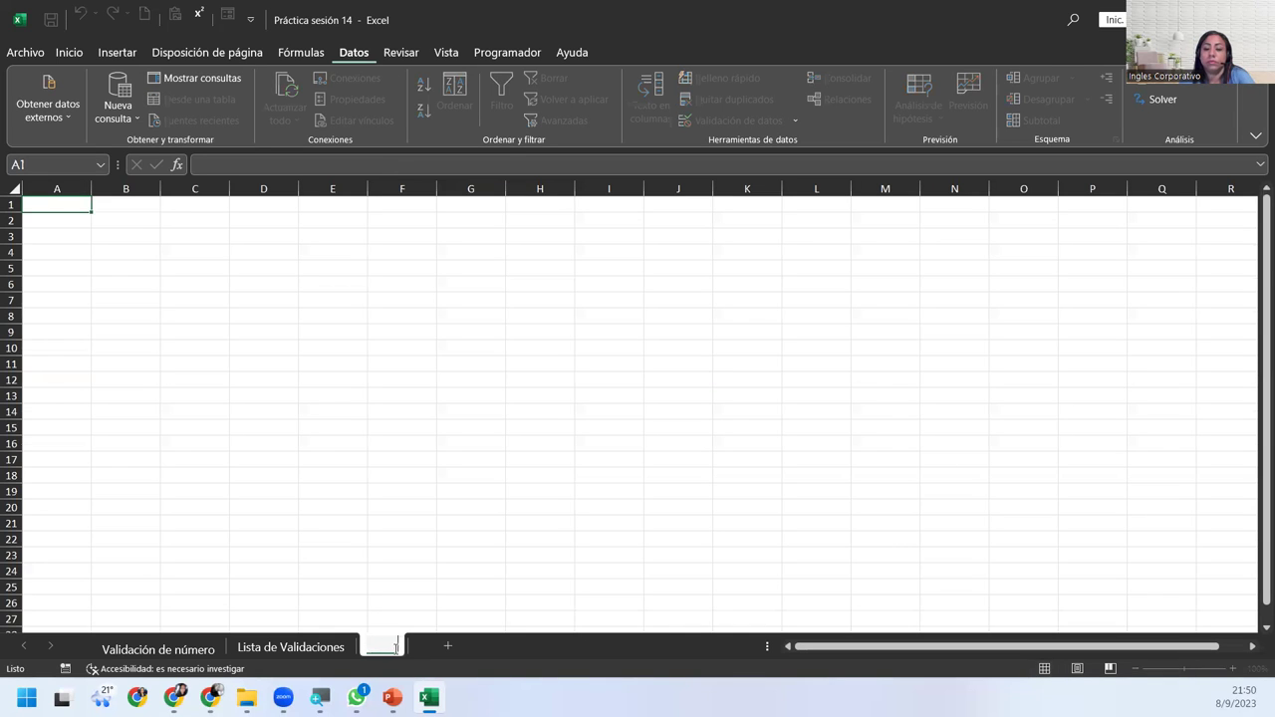
pyautogui.write('H')
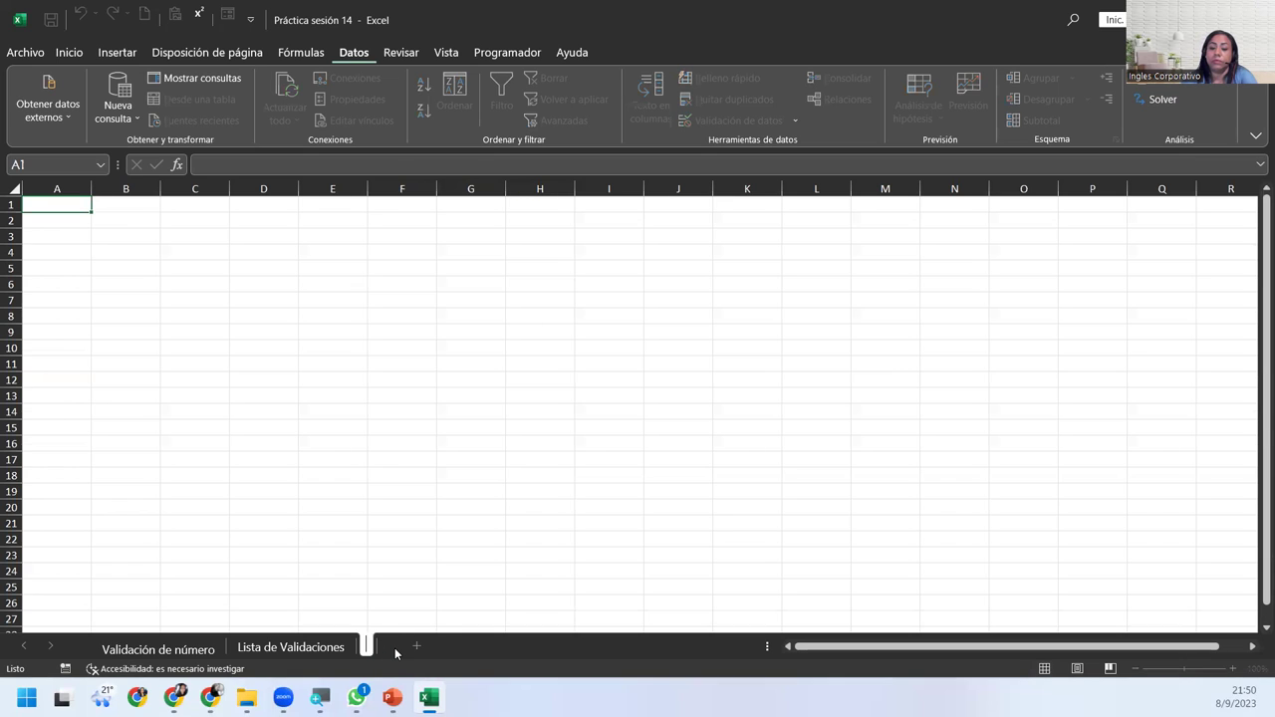
pyautogui.write('Validac')
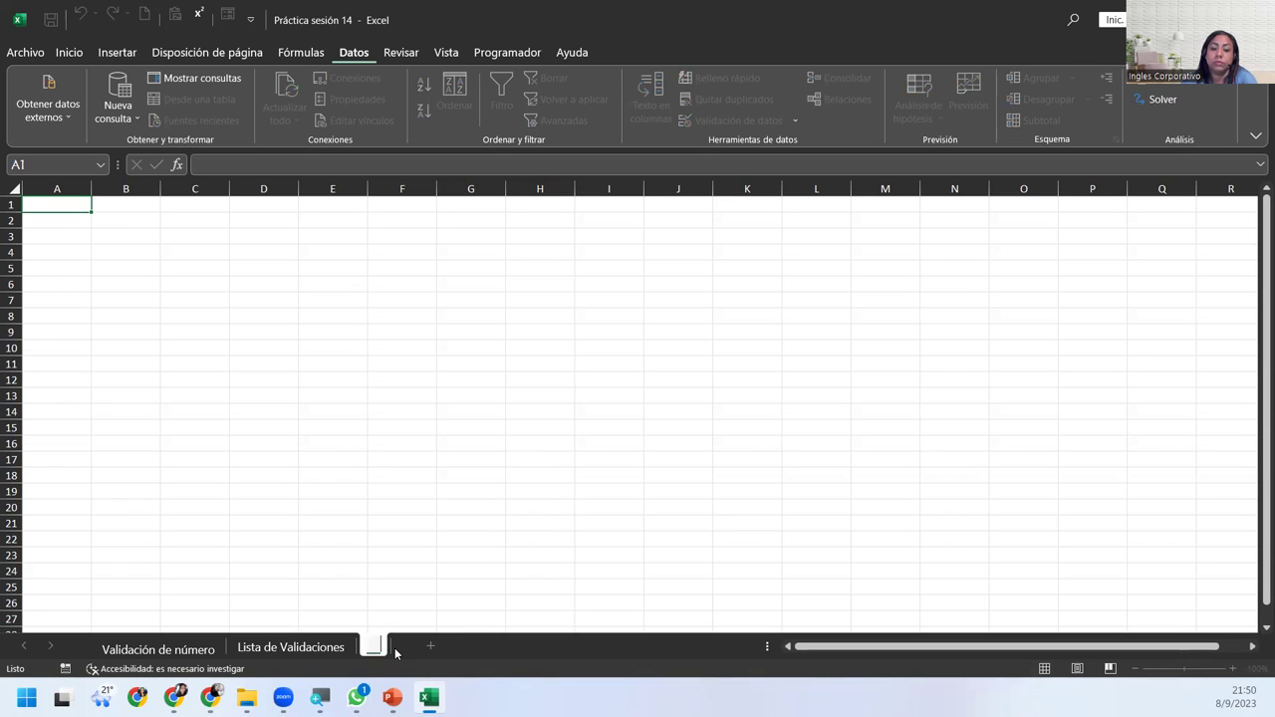
pyautogui.write(' bancos')
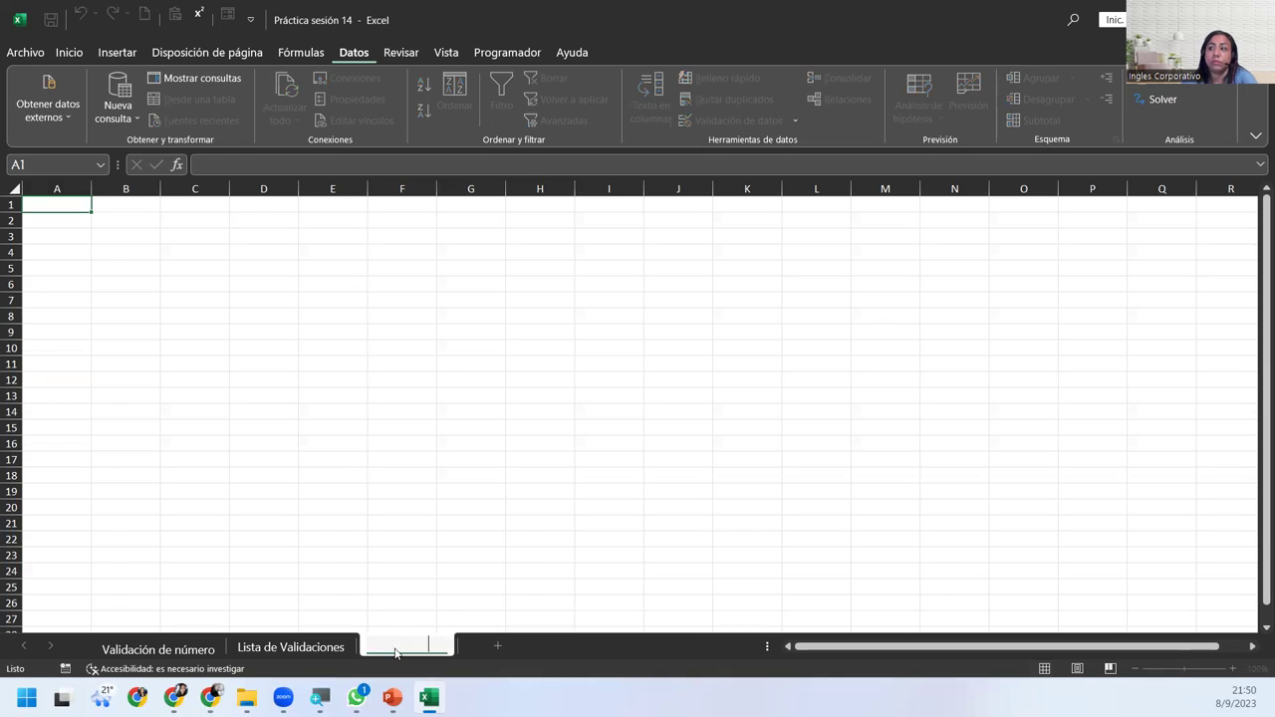
pyautogui.press('Return')
# Enter DaVivienda, Agrícola, Cuscatlan and Promerica in B4:B7.
pyautogui.click(117, 251)
pyautogui.write('DaVivienda')
pyautogui.press('Return')
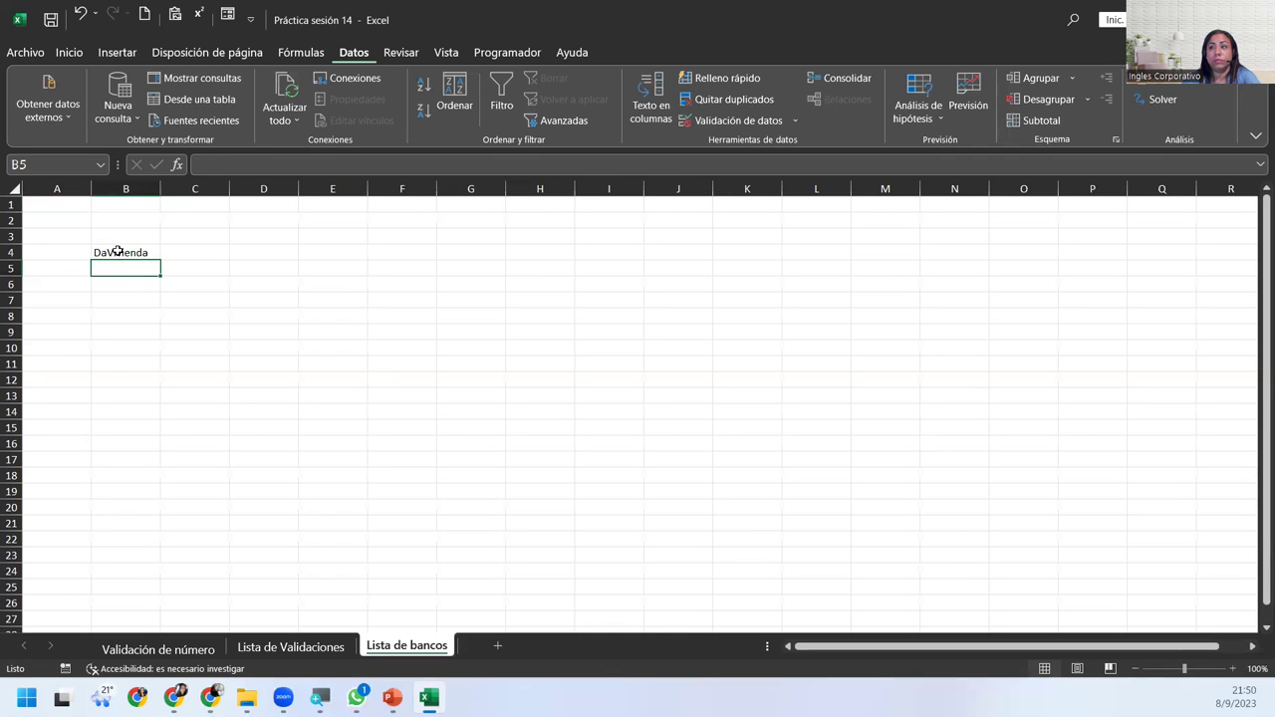
pyautogui.write('Agrícola')
pyautogui.press('Return')
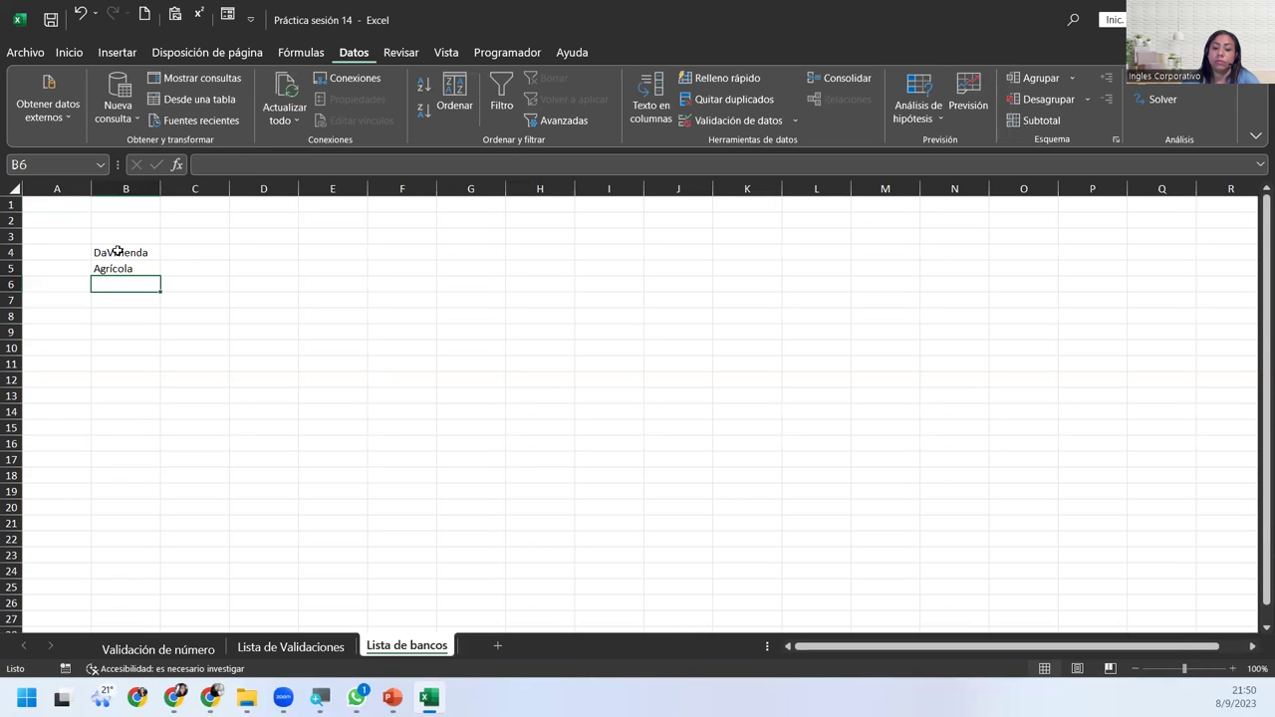
pyautogui.write('Cuscatlan')
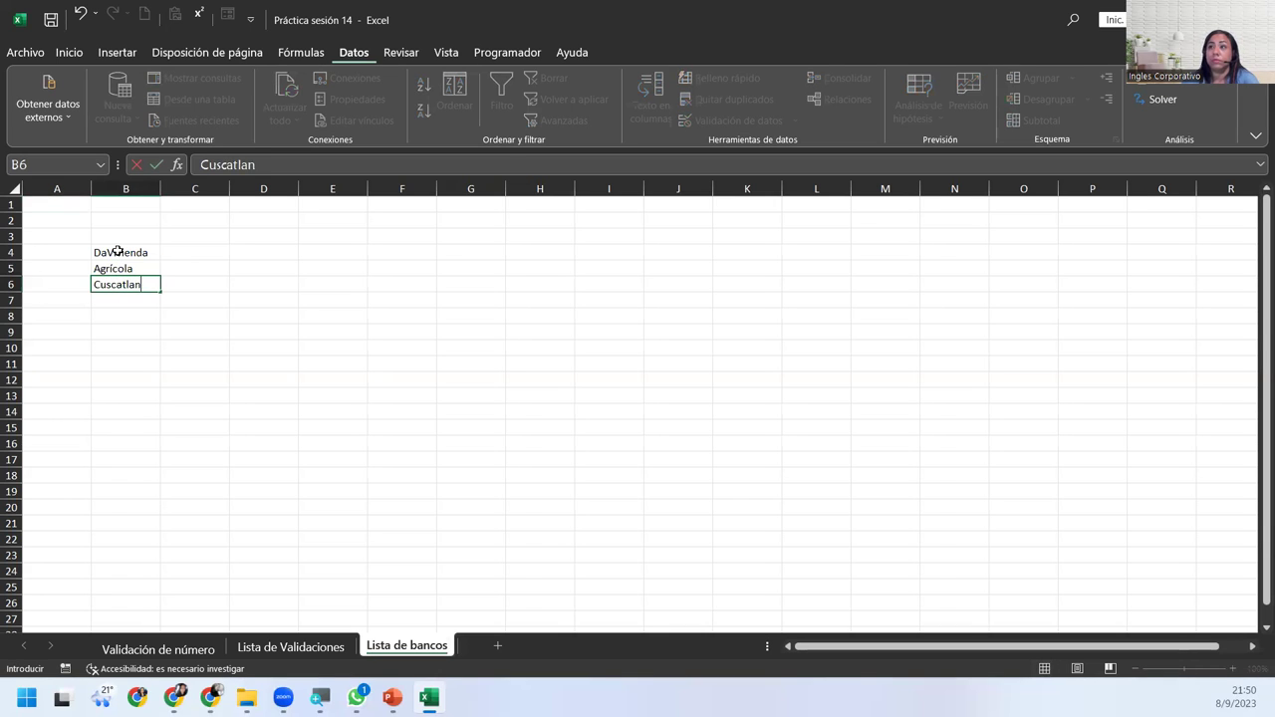
pyautogui.press('Return')
pyautogui.write('Promerfic')
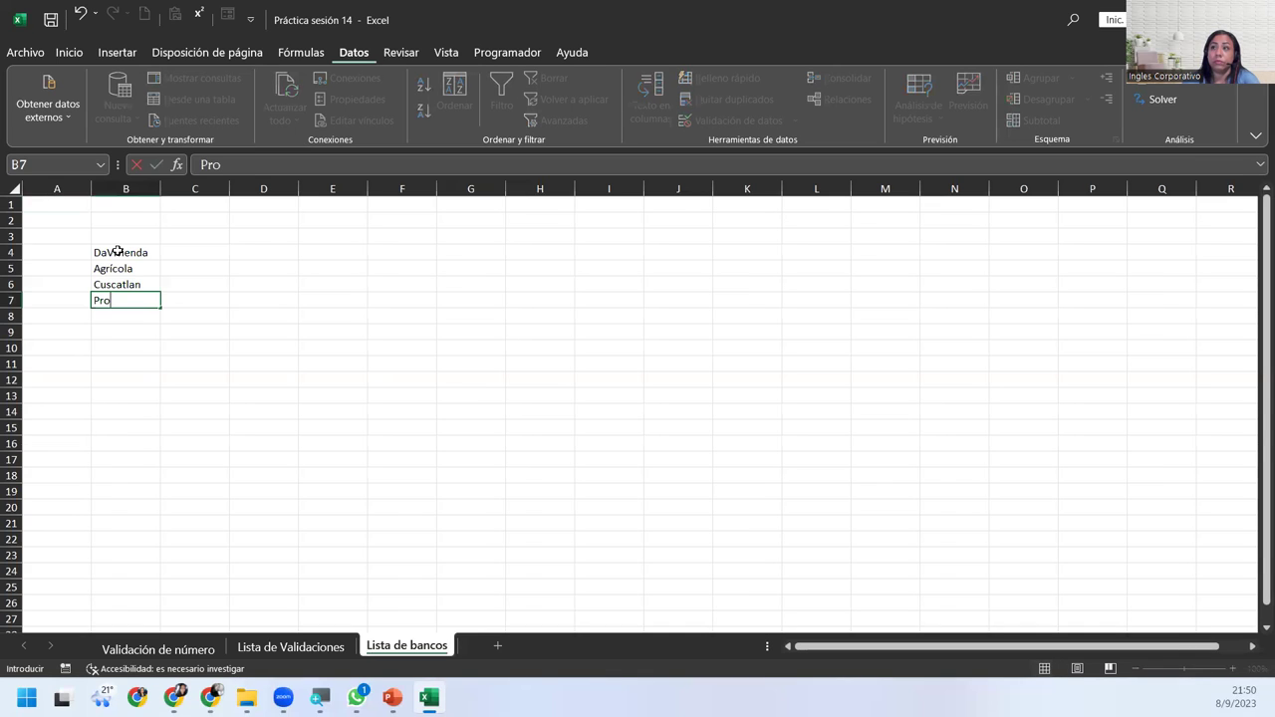
pyautogui.press('BackSpace')
pyautogui.press('BackSpace')
pyautogui.press('BackSpace')
pyautogui.press('BackSpace')
pyautogui.press('BackSpace')
pyautogui.write('erica')
pyautogui.press('Return')
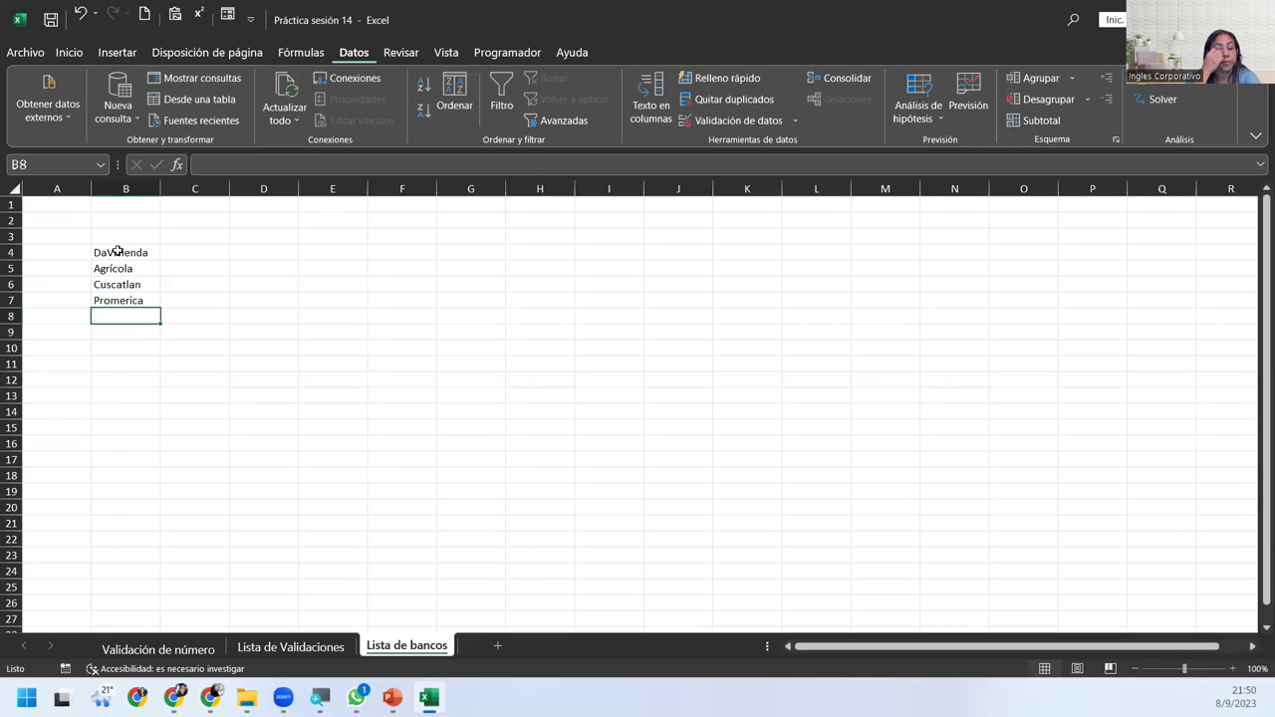
# Add Hipotecario, Credomatic and Azúl in B8:B10 to complete the bank list.
pyautogui.write('Hipo')
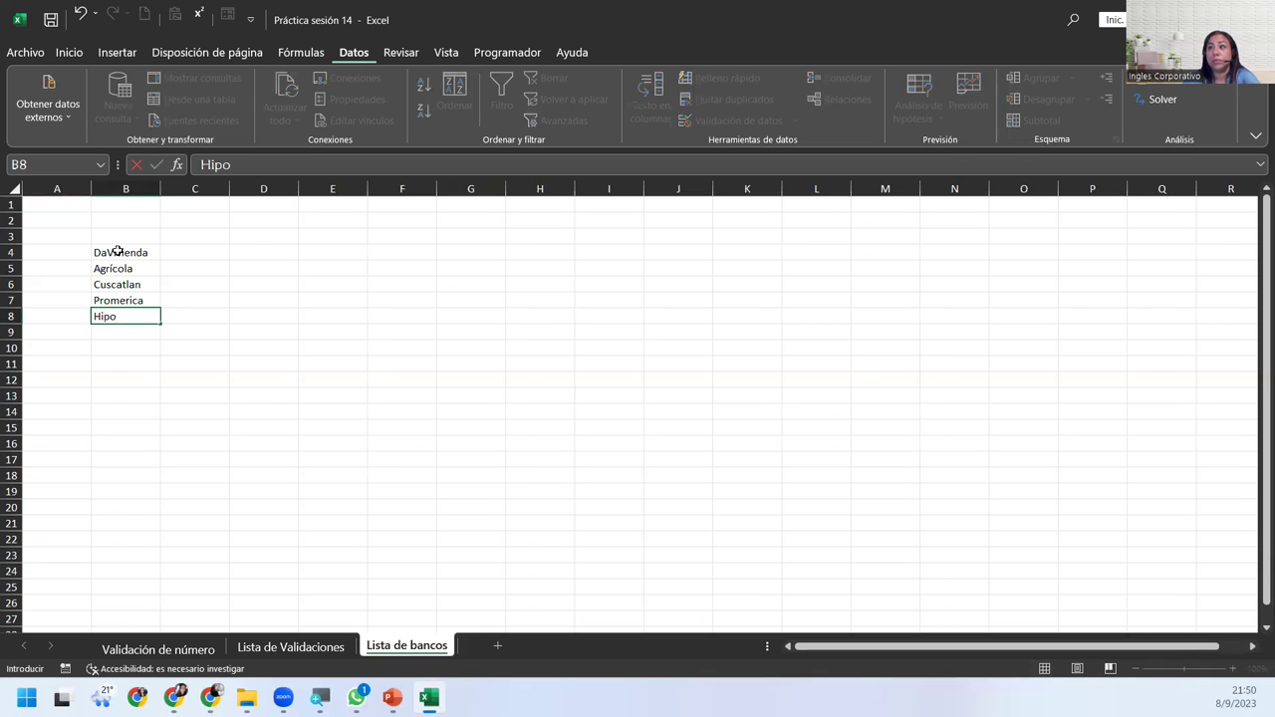
pyautogui.write('tecario')
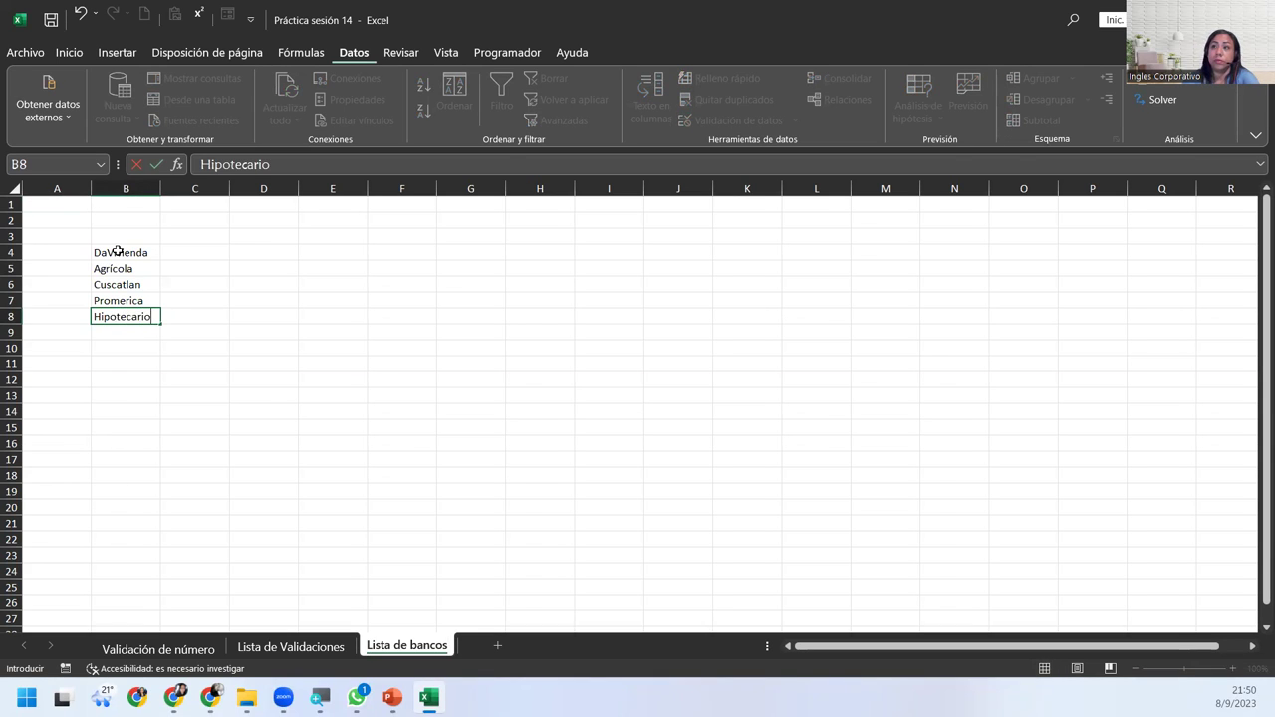
pyautogui.press('Return')
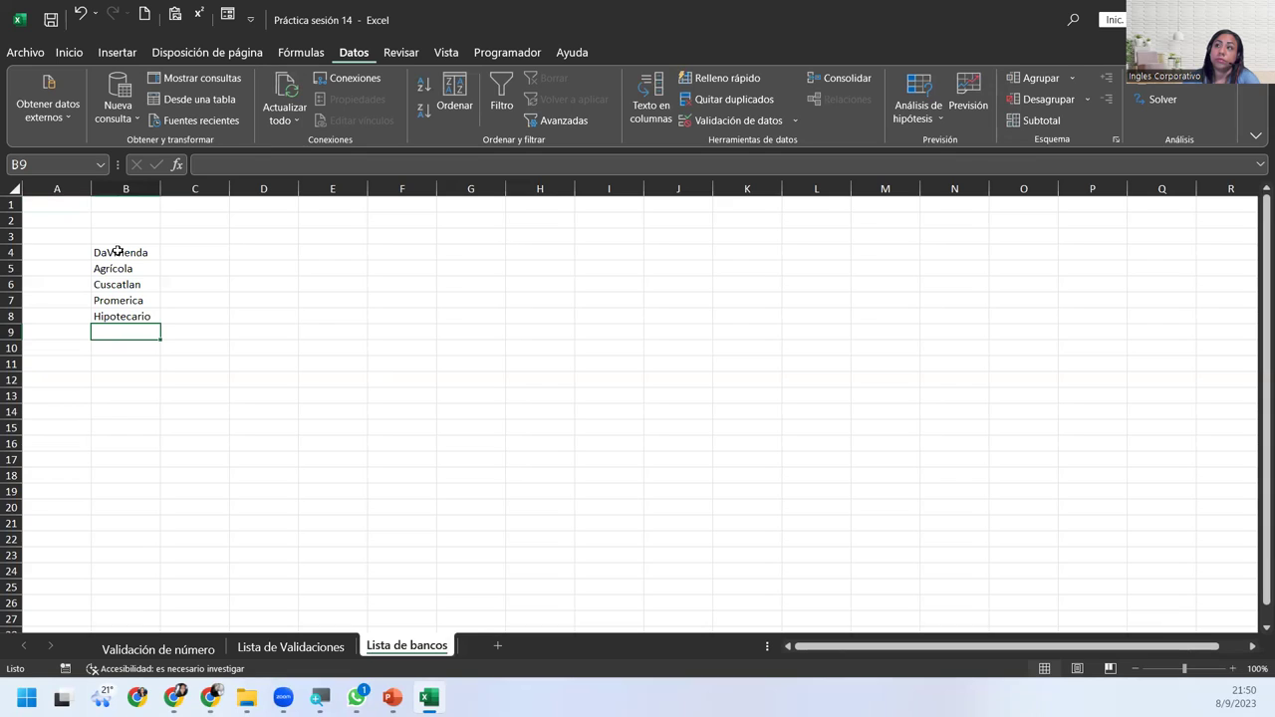
pyautogui.write('Cred')
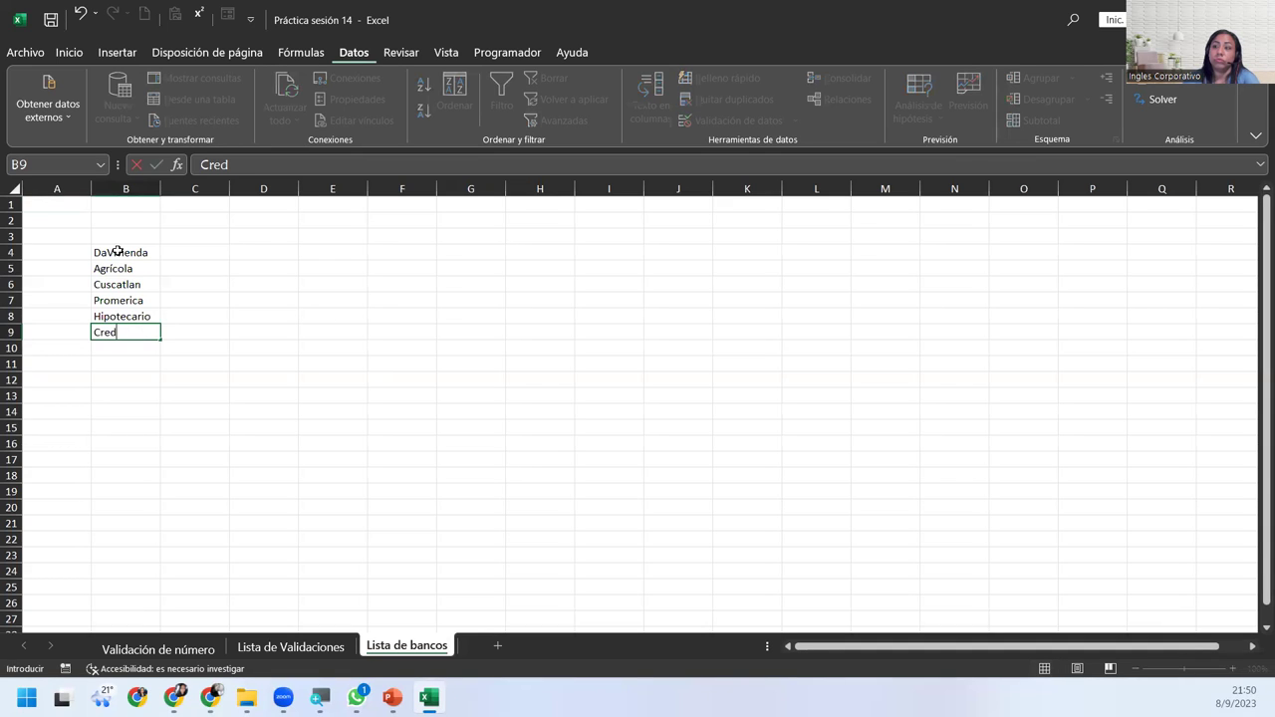
pyautogui.write('omátic')
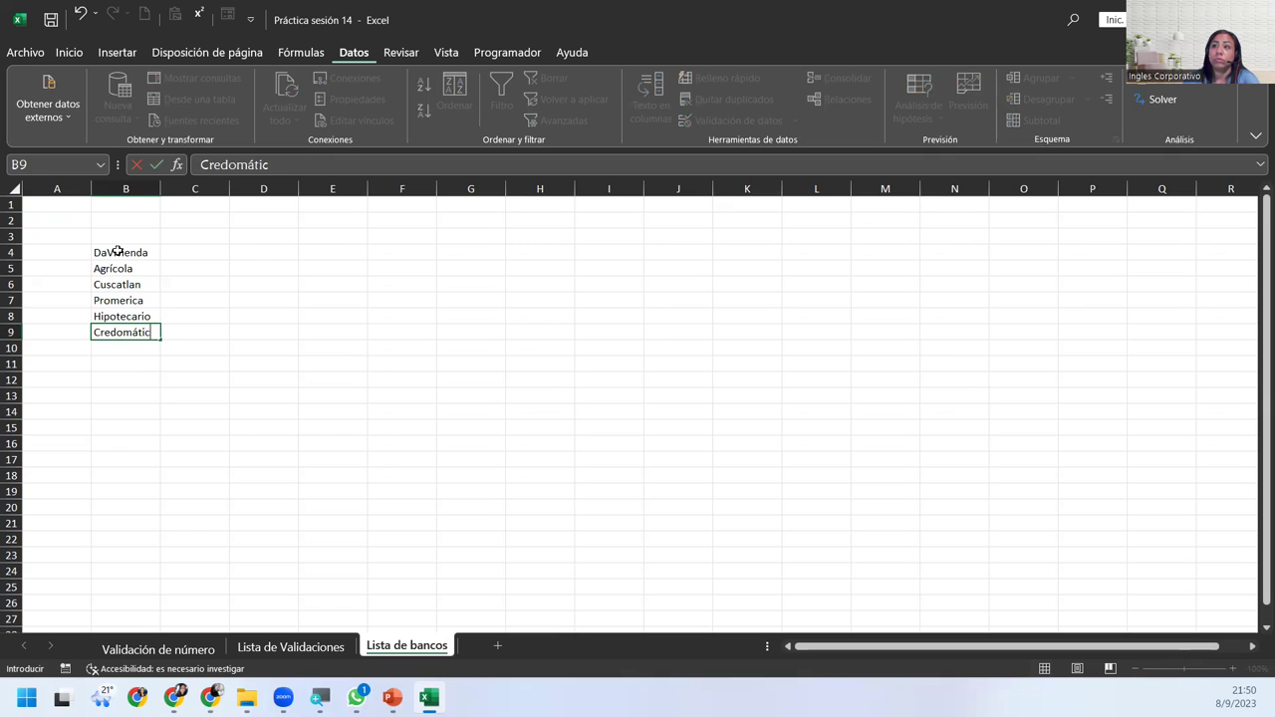
pyautogui.press('Return')
pyautogui.press('Up')
pyautogui.write('Credomatiz')
pyautogui.press('BackSpace')
pyautogui.write('c')
pyautogui.press('Return')
pyautogui.write('Az')
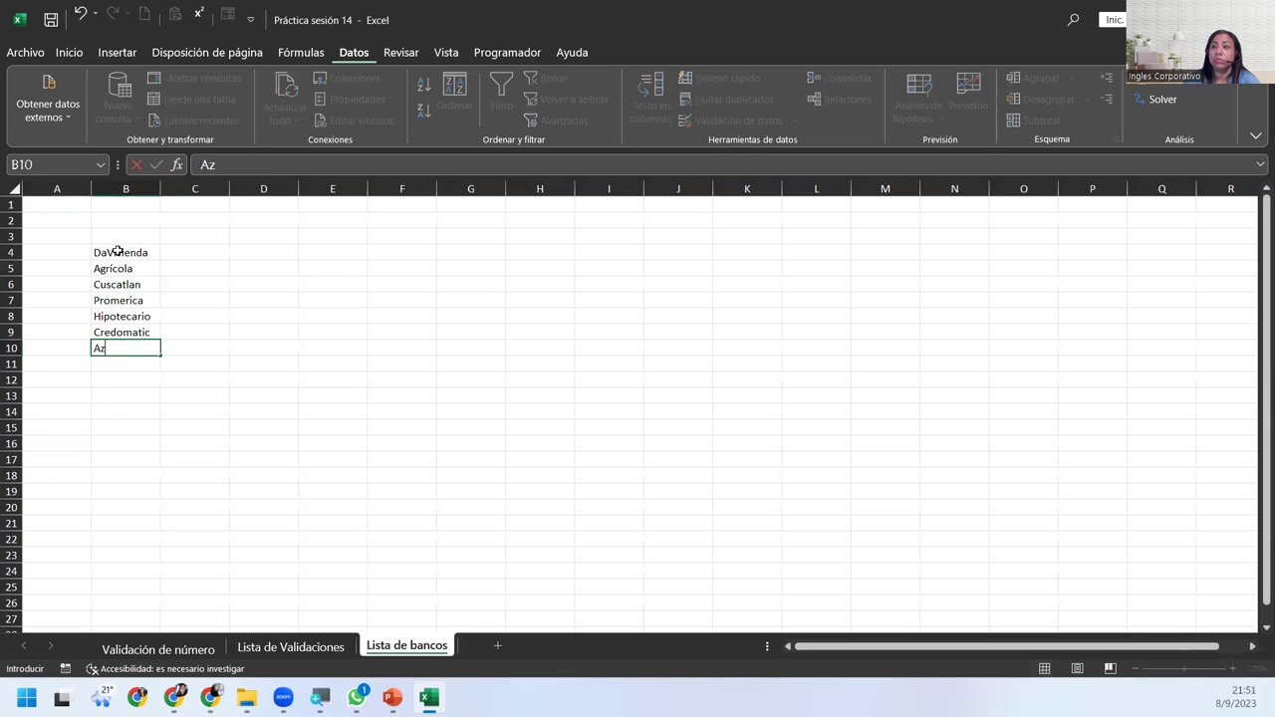
pyautogui.write('úl')
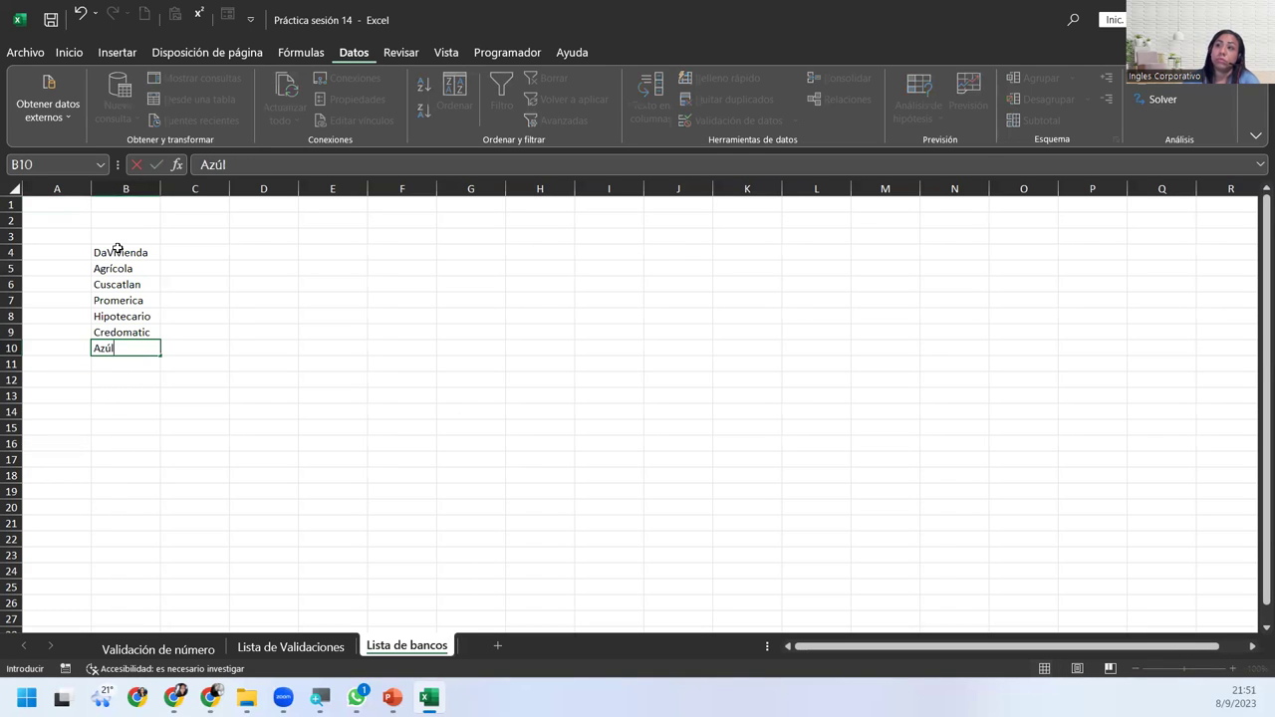
pyautogui.press('Return')
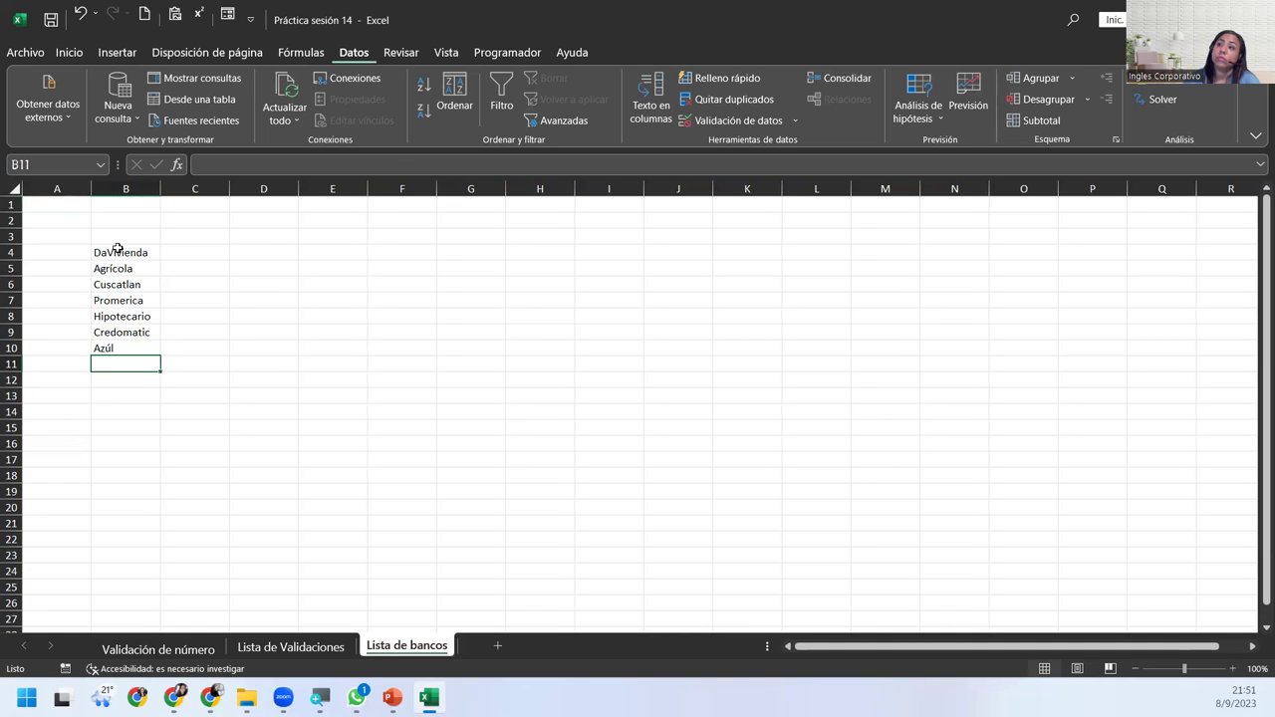
# Sort the banks A to Z and add the heading 'Bancos de El Salvador' in B3, widening column B.
pyautogui.moveTo(118, 250); pyautogui.dragTo(122, 350)
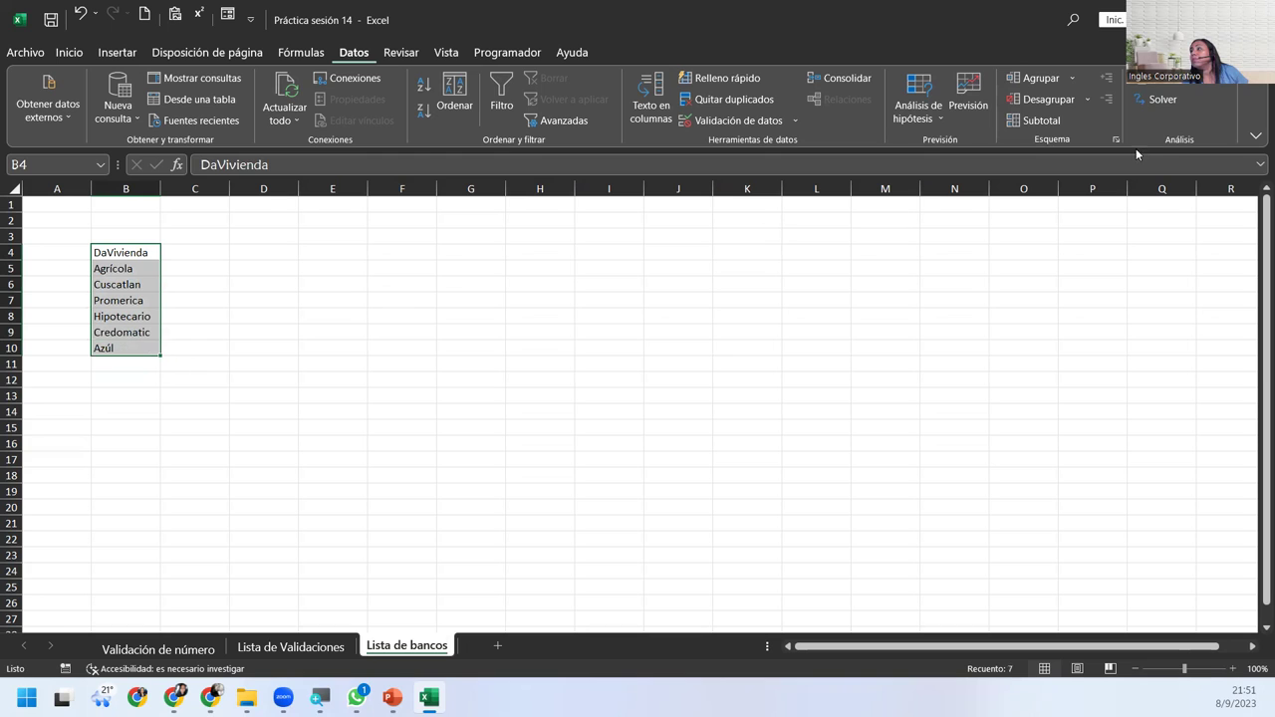
pyautogui.click(419, 90)
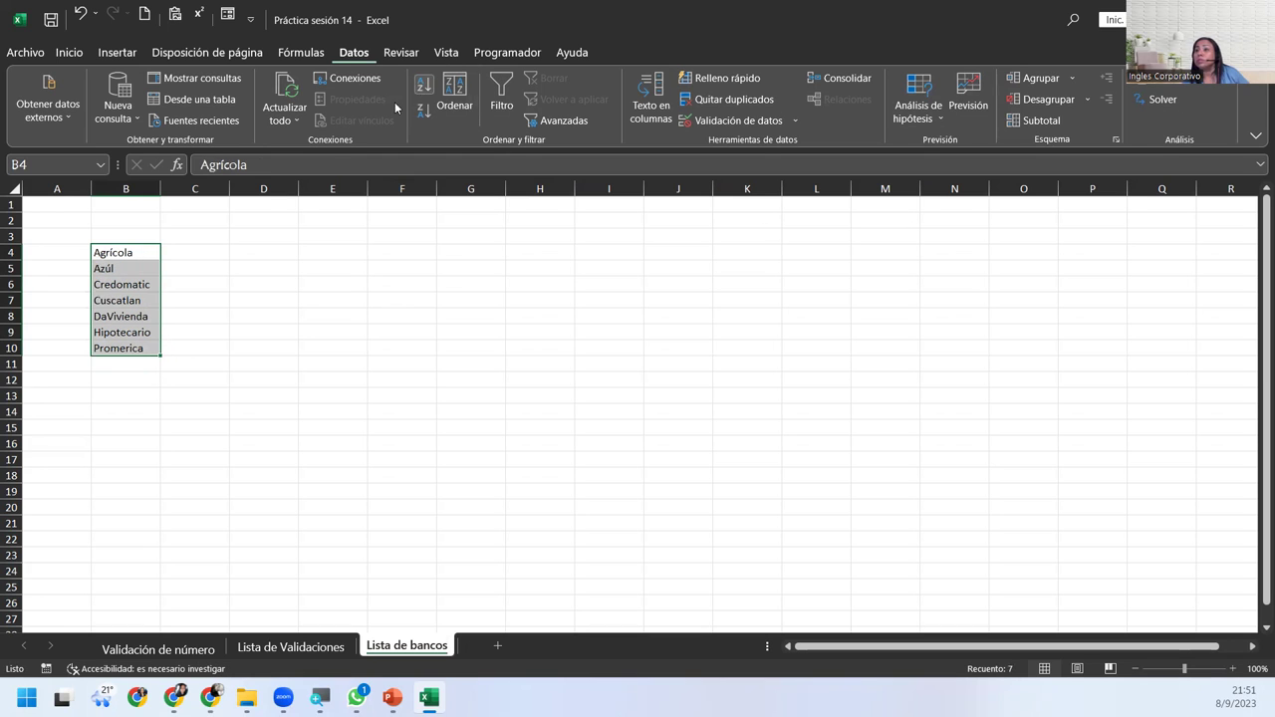
pyautogui.click(120, 236)
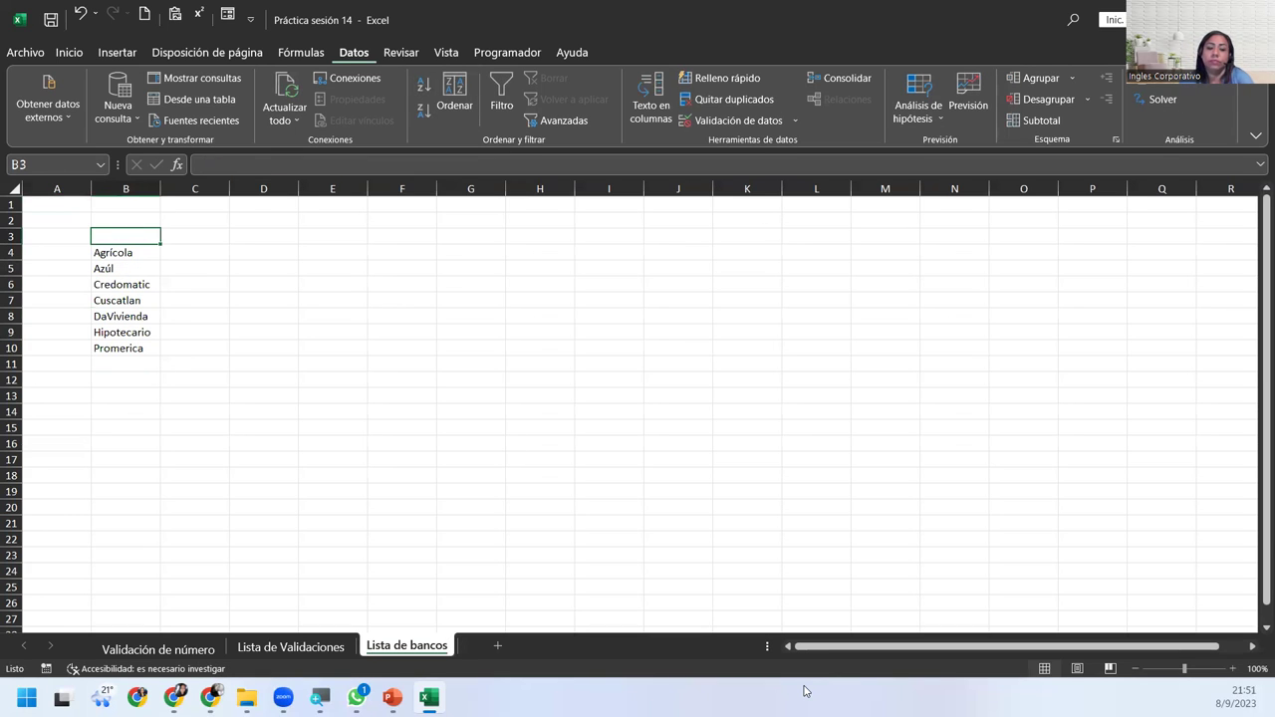
pyautogui.write('Banc')
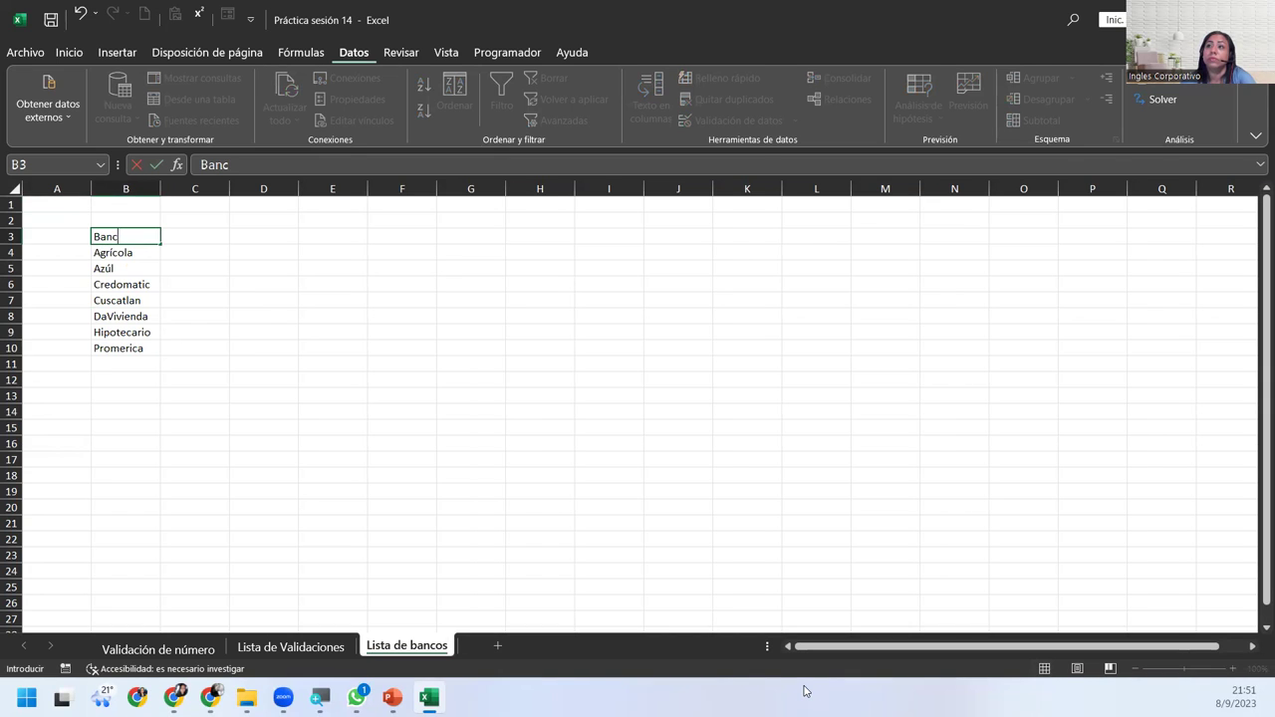
pyautogui.write('os de E')
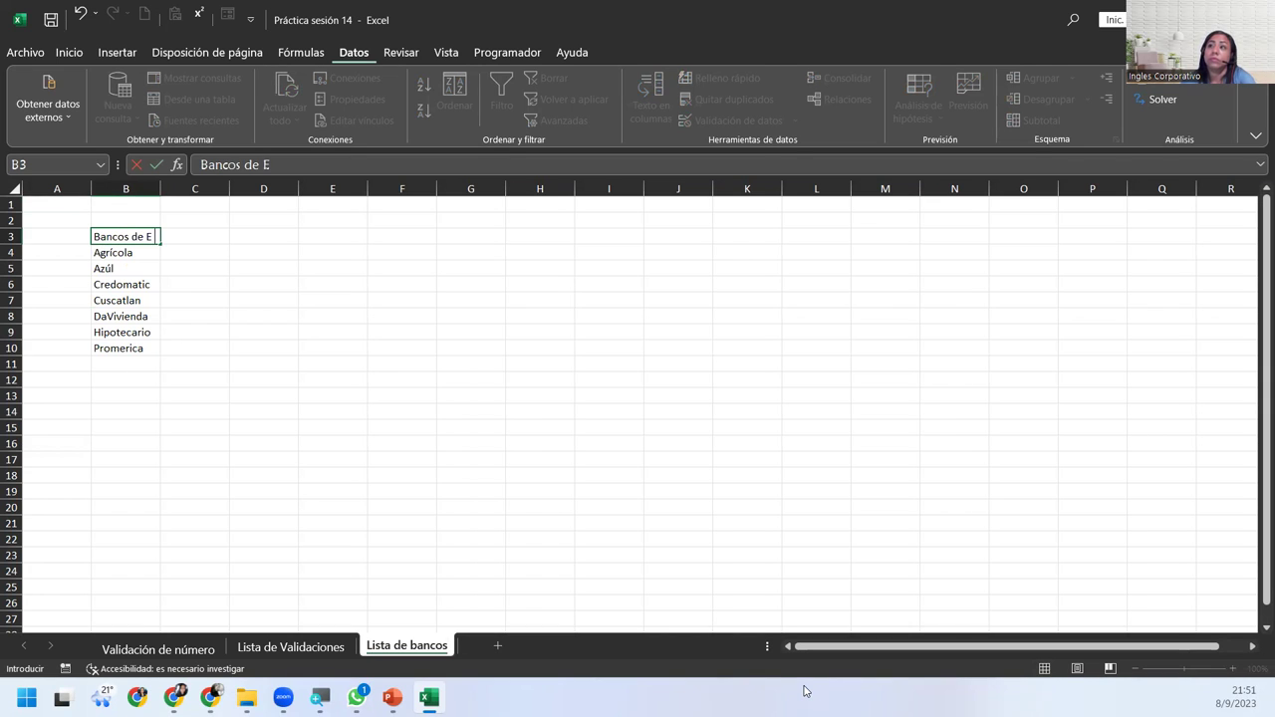
pyautogui.write('l Salvador')
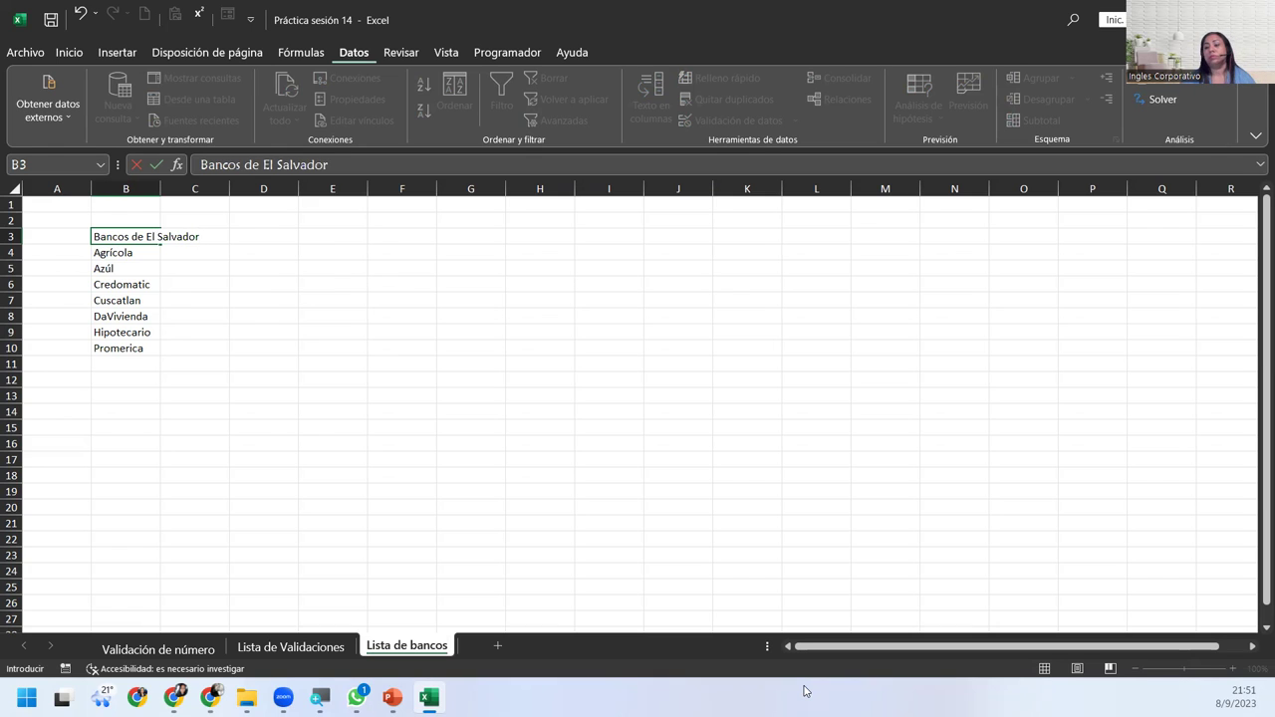
pyautogui.press('Return')
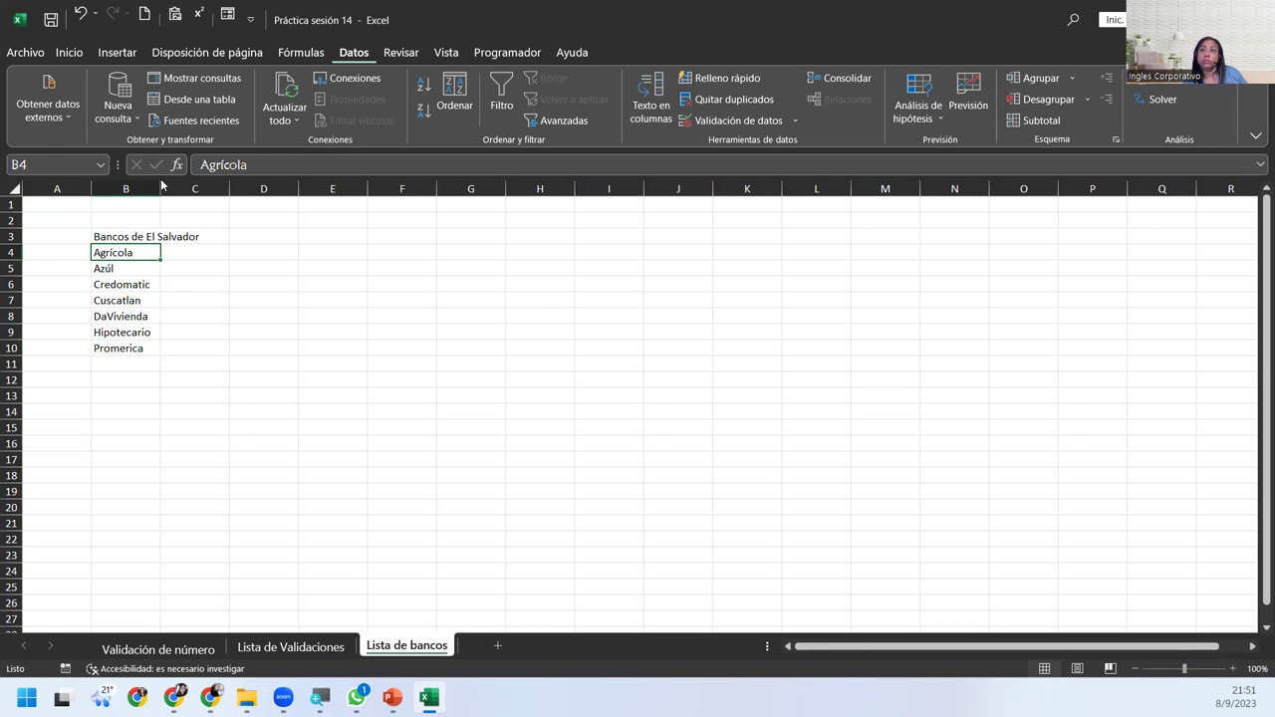
pyautogui.moveTo(161, 189); pyautogui.dragTo(204, 189)
# Indent the bank names in B4:B10 one step, then return to Lista de Validaciones.
pyautogui.moveTo(157, 251); pyautogui.dragTo(181, 351)
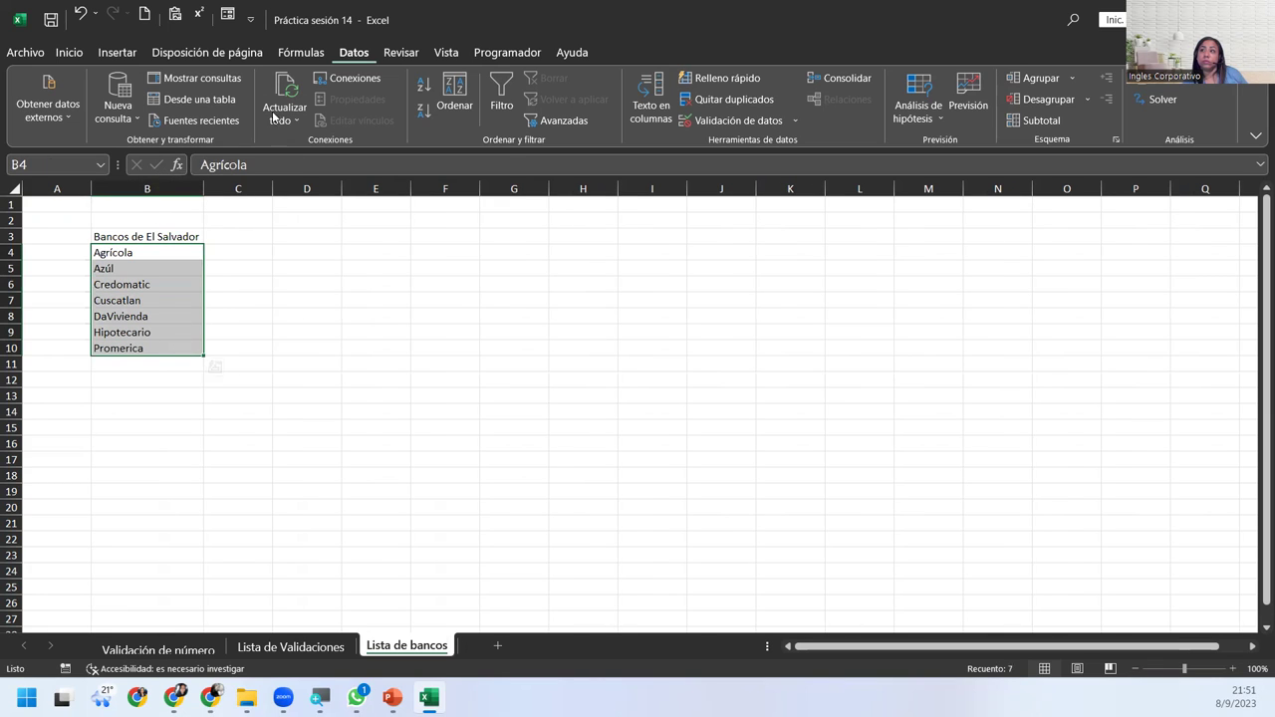
pyautogui.click(72, 54)
pyautogui.click(390, 110)
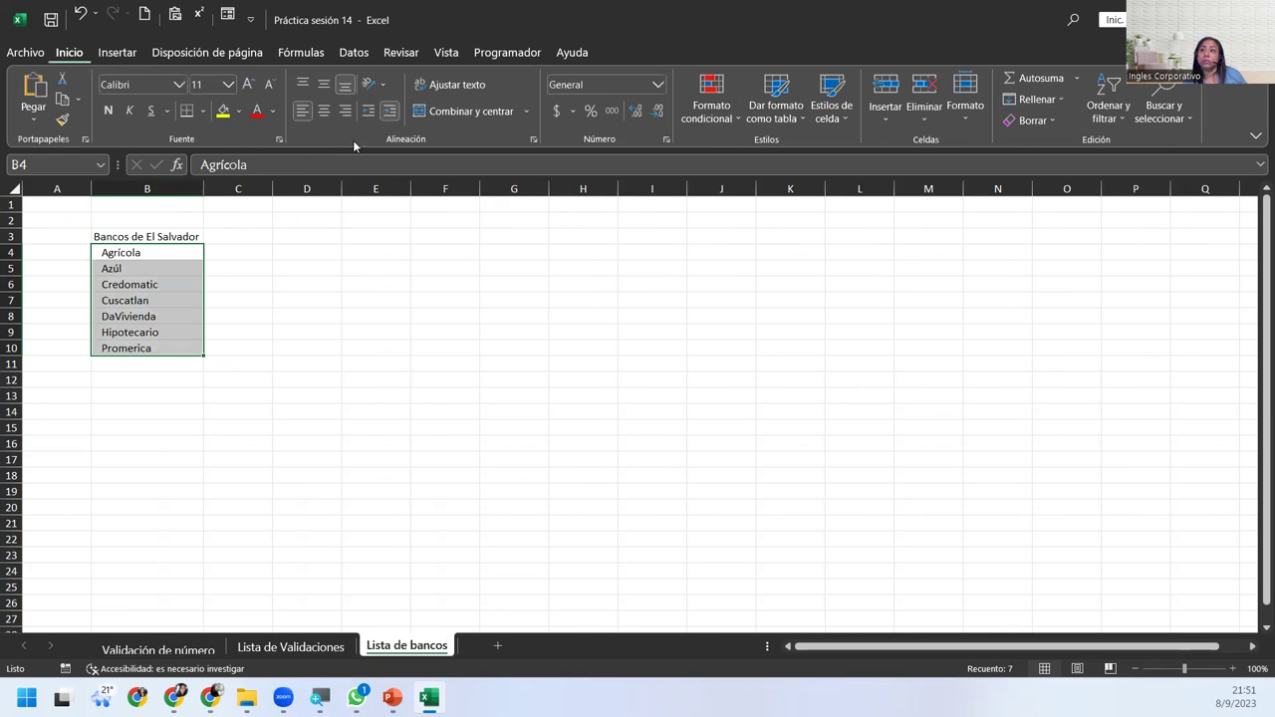
pyautogui.click(156, 252)
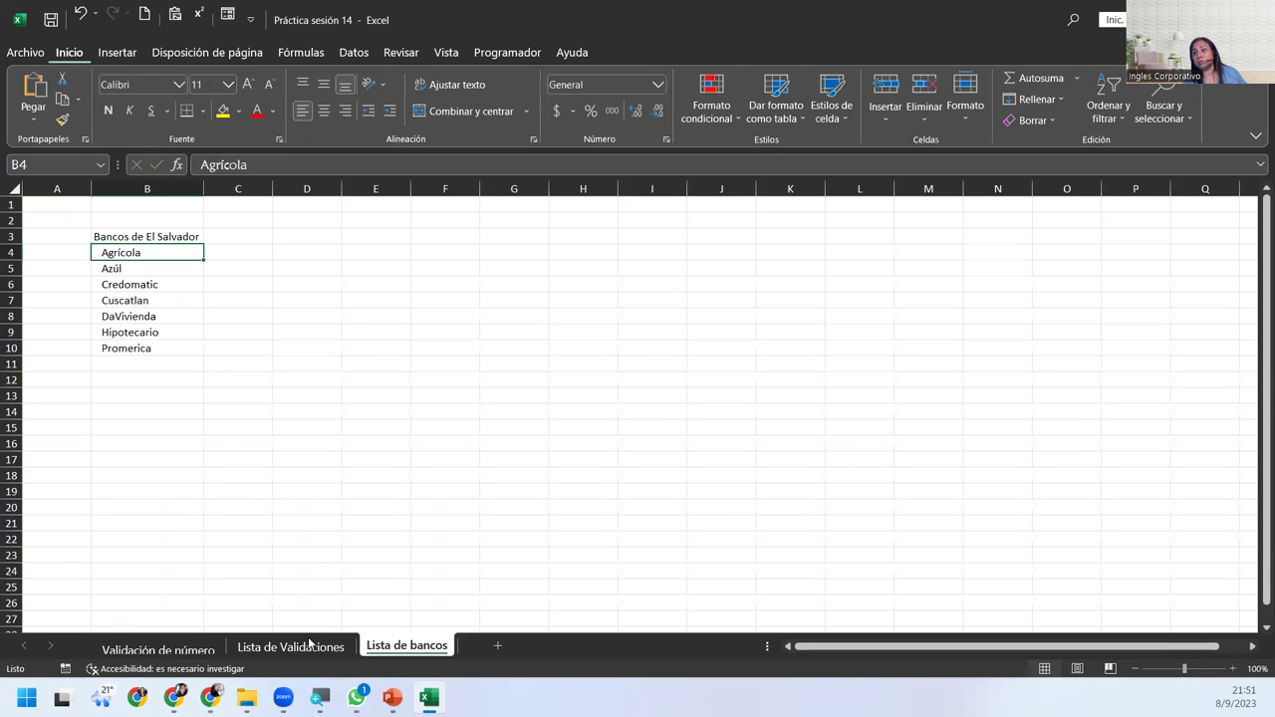
pyautogui.click(290, 646)
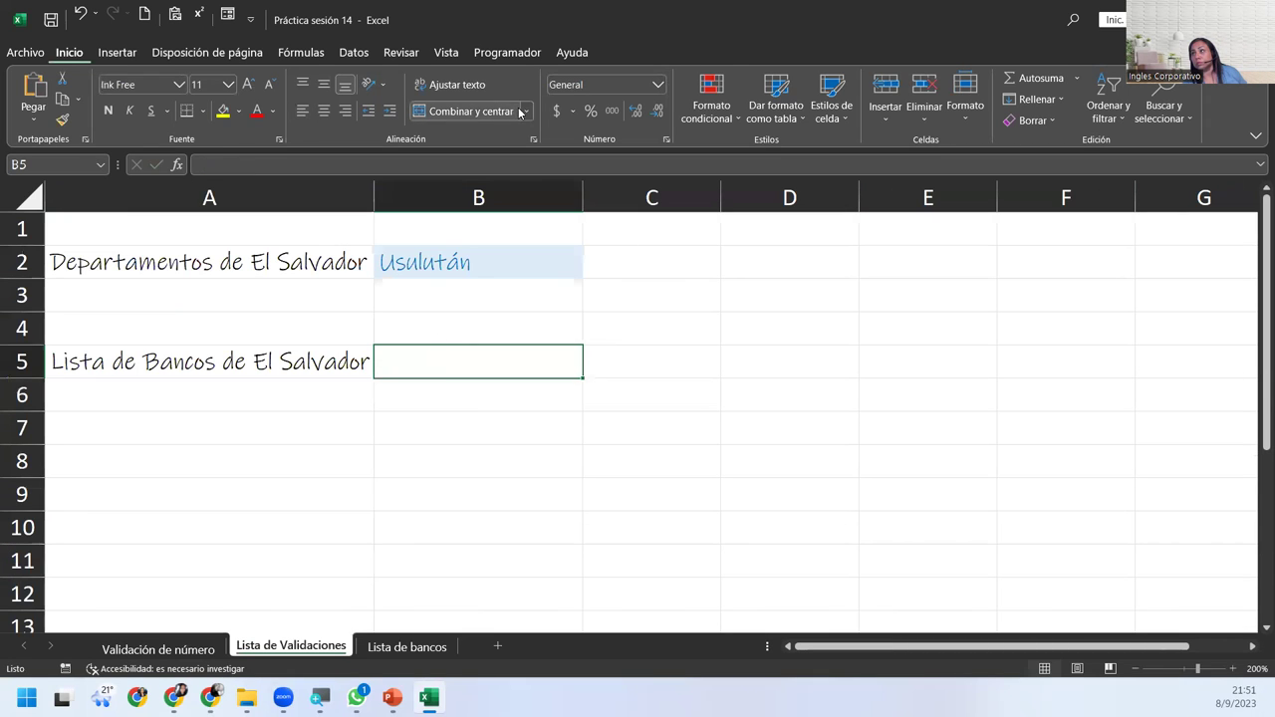
# Copy B2's formatting to B5 and restrict B5 to a list from 'Lista de bancos'!$B$4:$B$10.
pyautogui.click(461, 263)
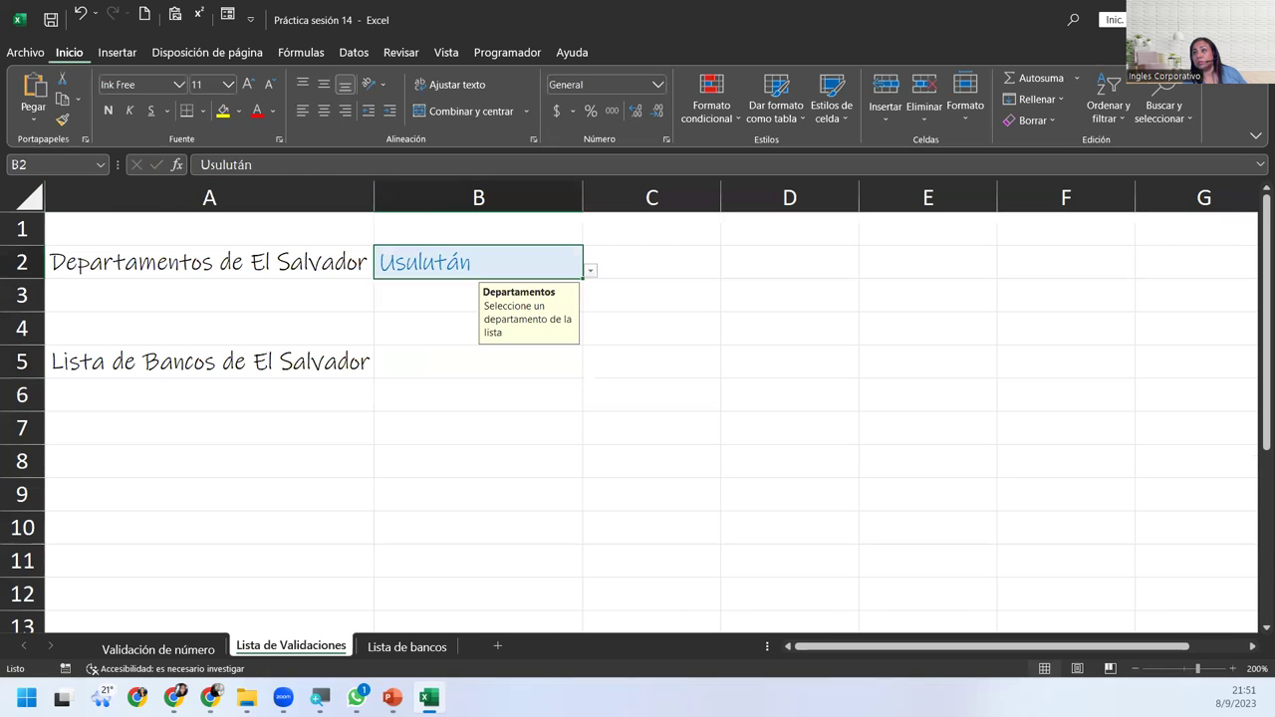
pyautogui.click(62, 121)
pyautogui.click(435, 359)
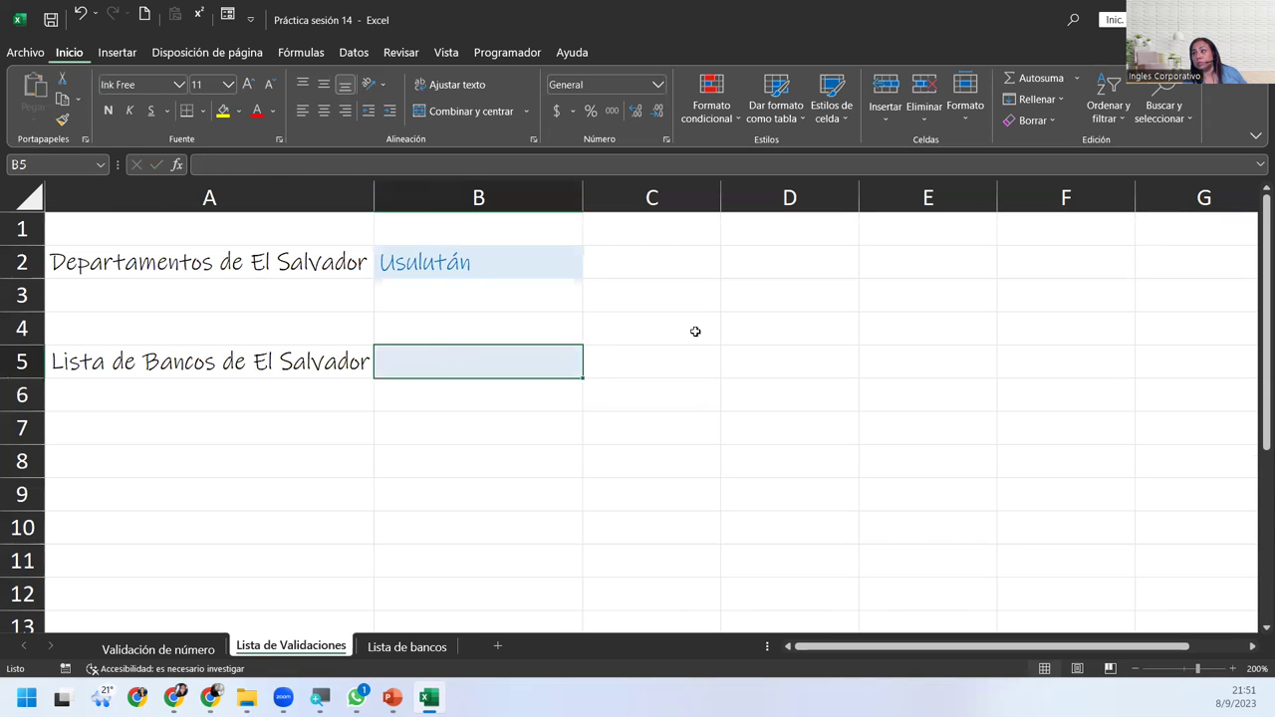
pyautogui.click(360, 56)
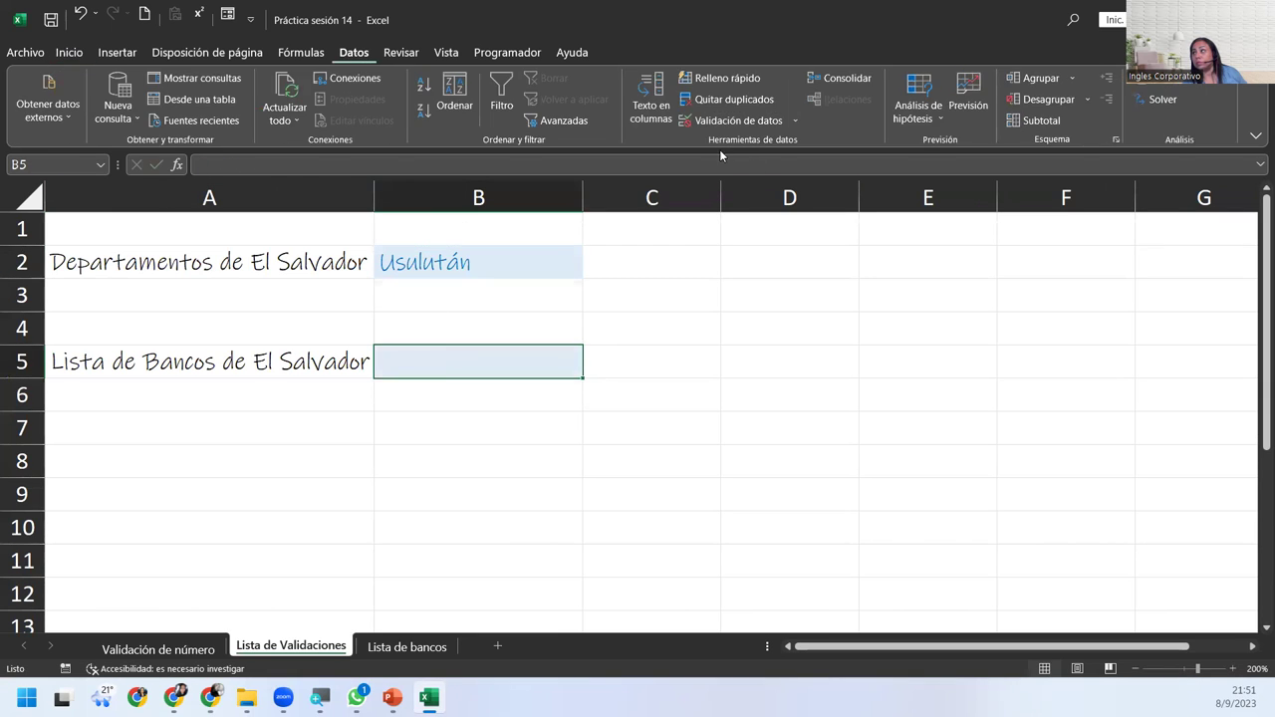
pyautogui.click(703, 121)
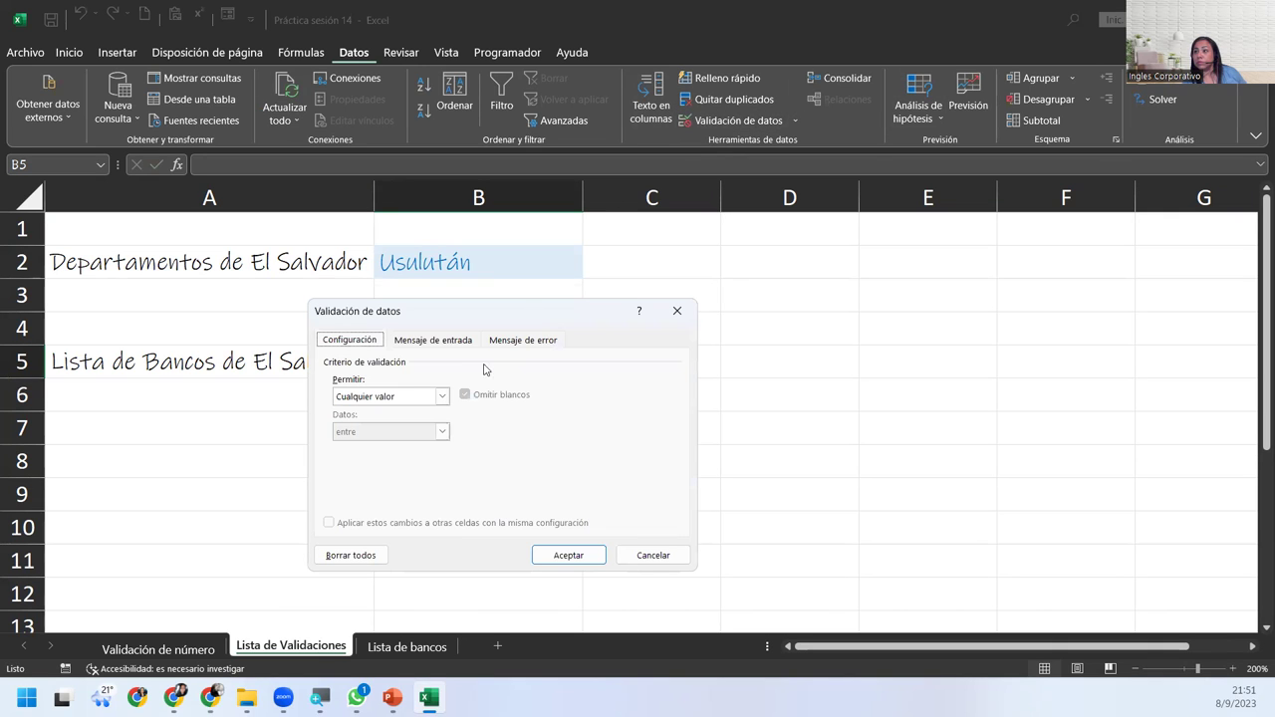
pyautogui.click(389, 396)
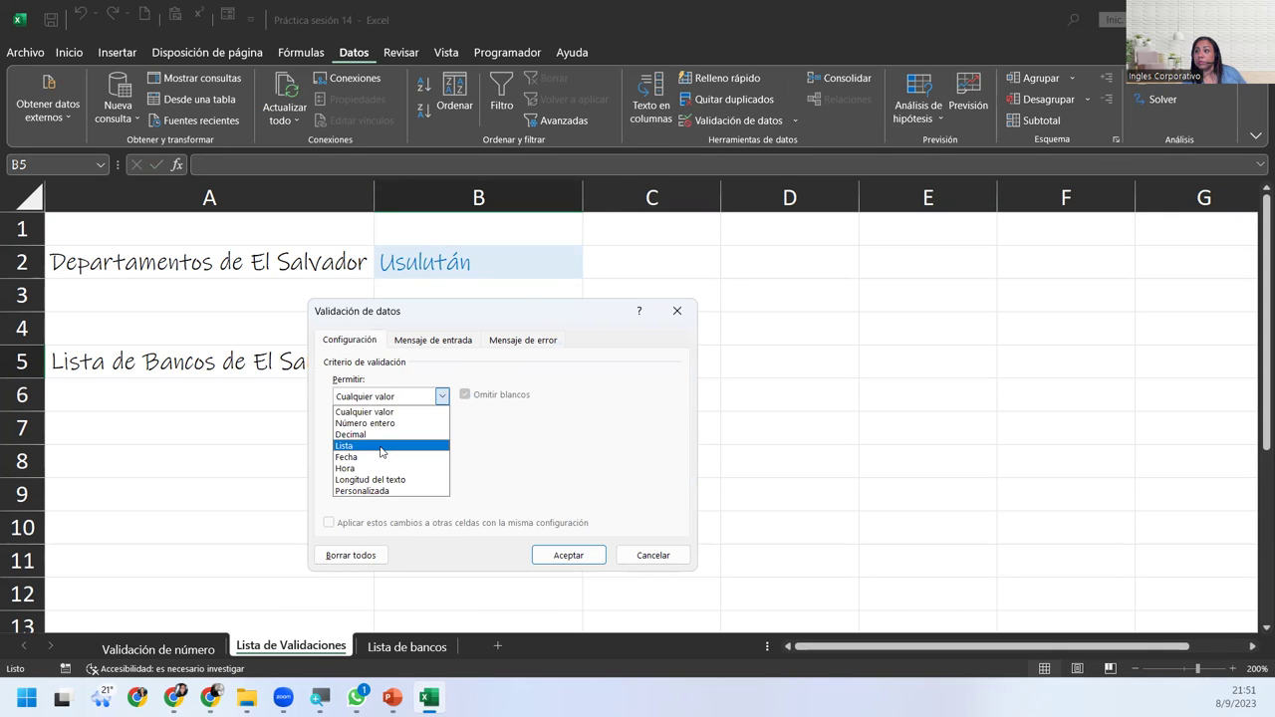
pyautogui.click(384, 444)
pyautogui.click(407, 466)
pyautogui.moveTo(392, 697)
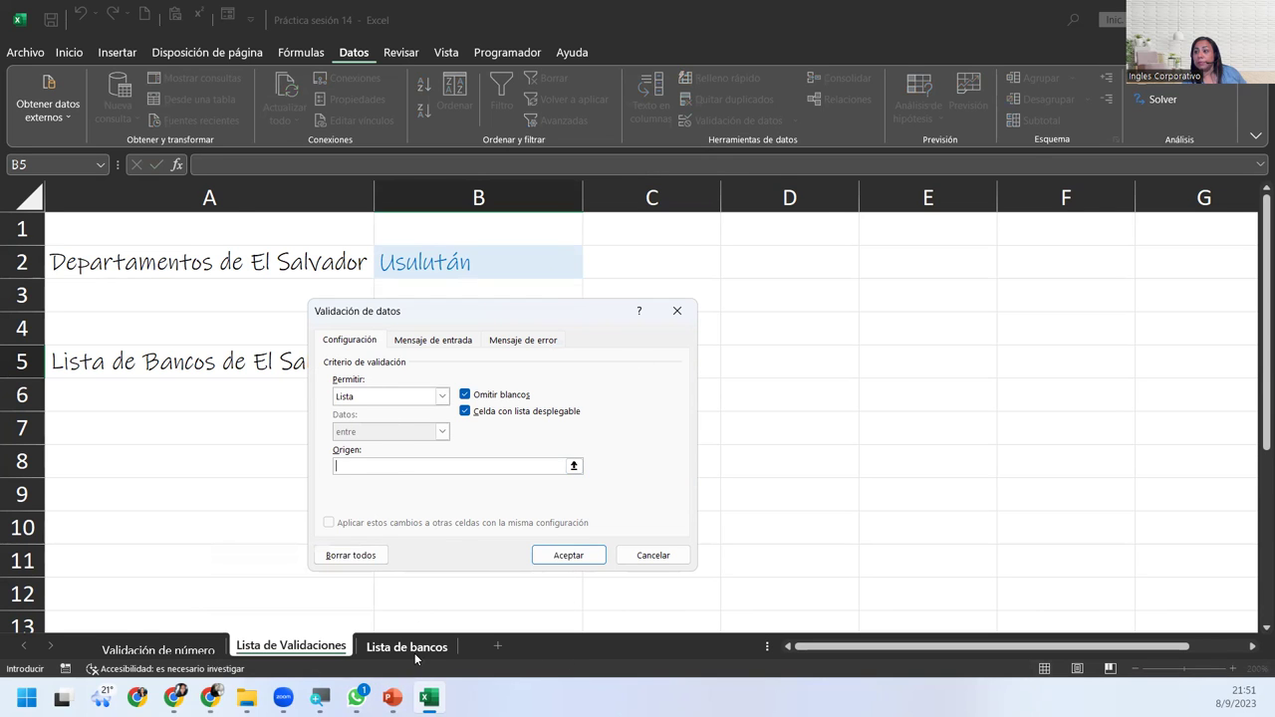
pyautogui.click(413, 649)
pyautogui.moveTo(149, 253); pyautogui.dragTo(165, 347)
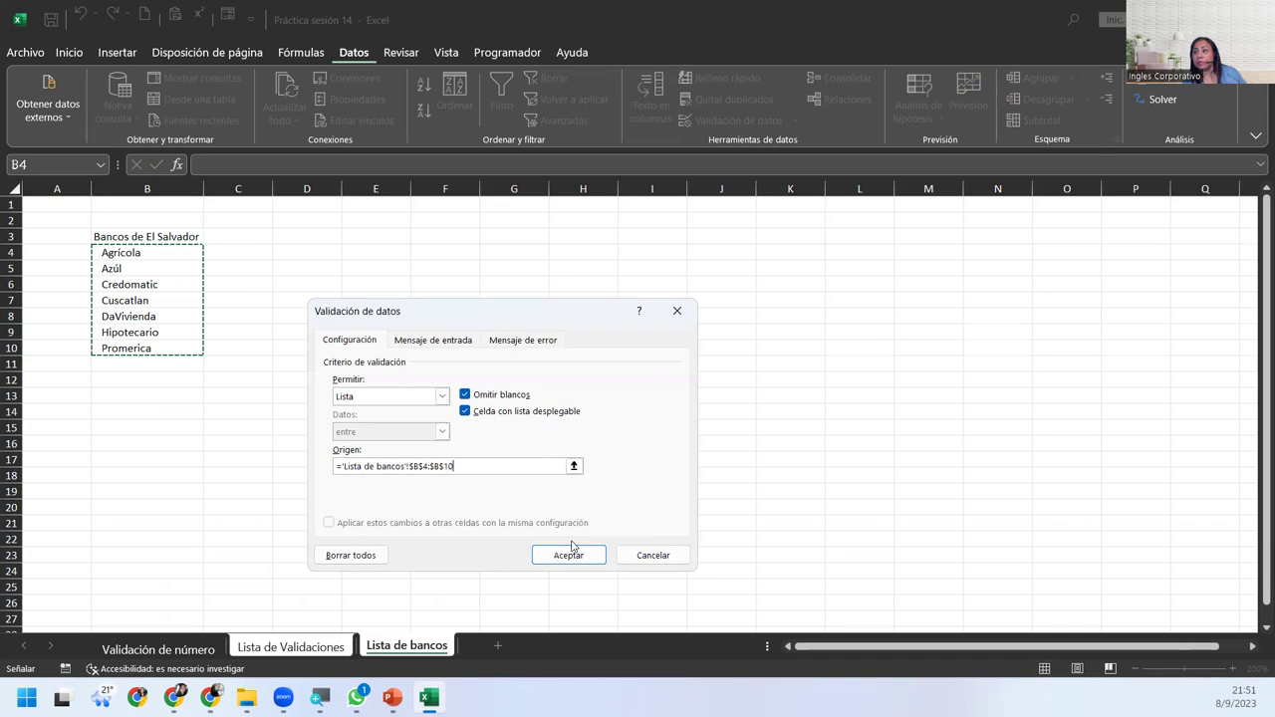
# Give B5 the input message 'Seleccione un banco de la lista'.
pyautogui.click(436, 341)
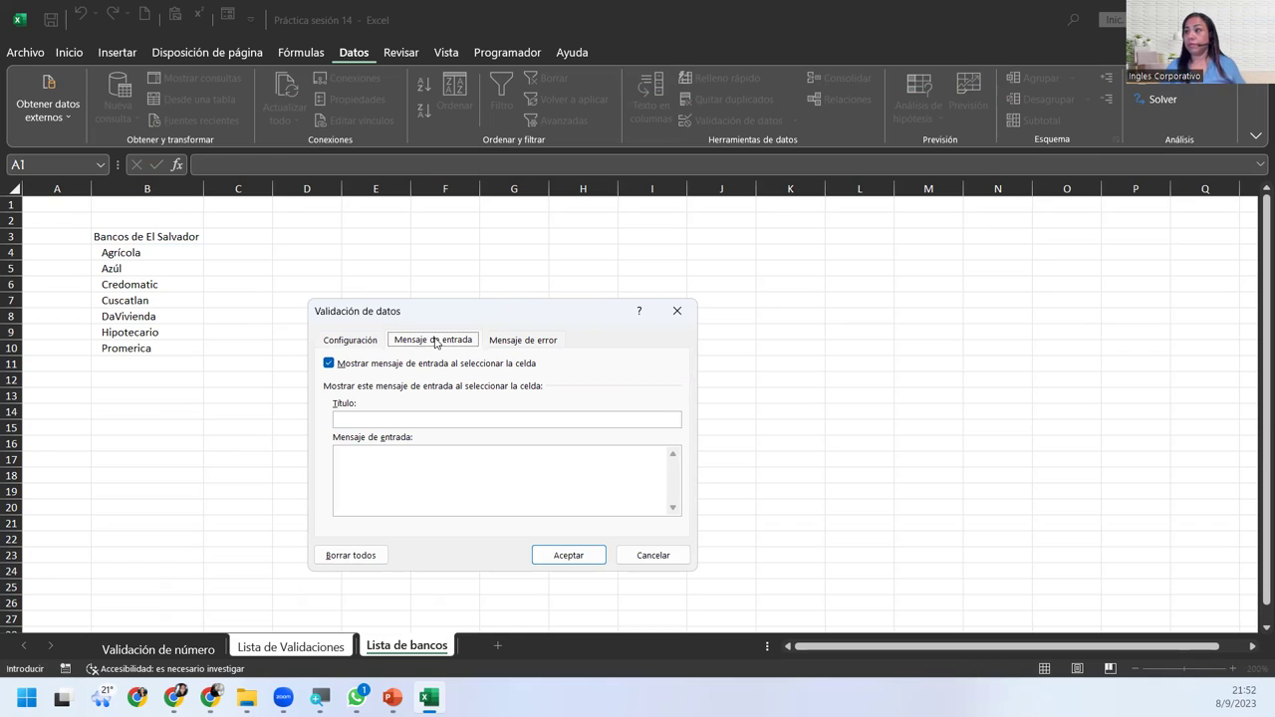
pyautogui.click(450, 455)
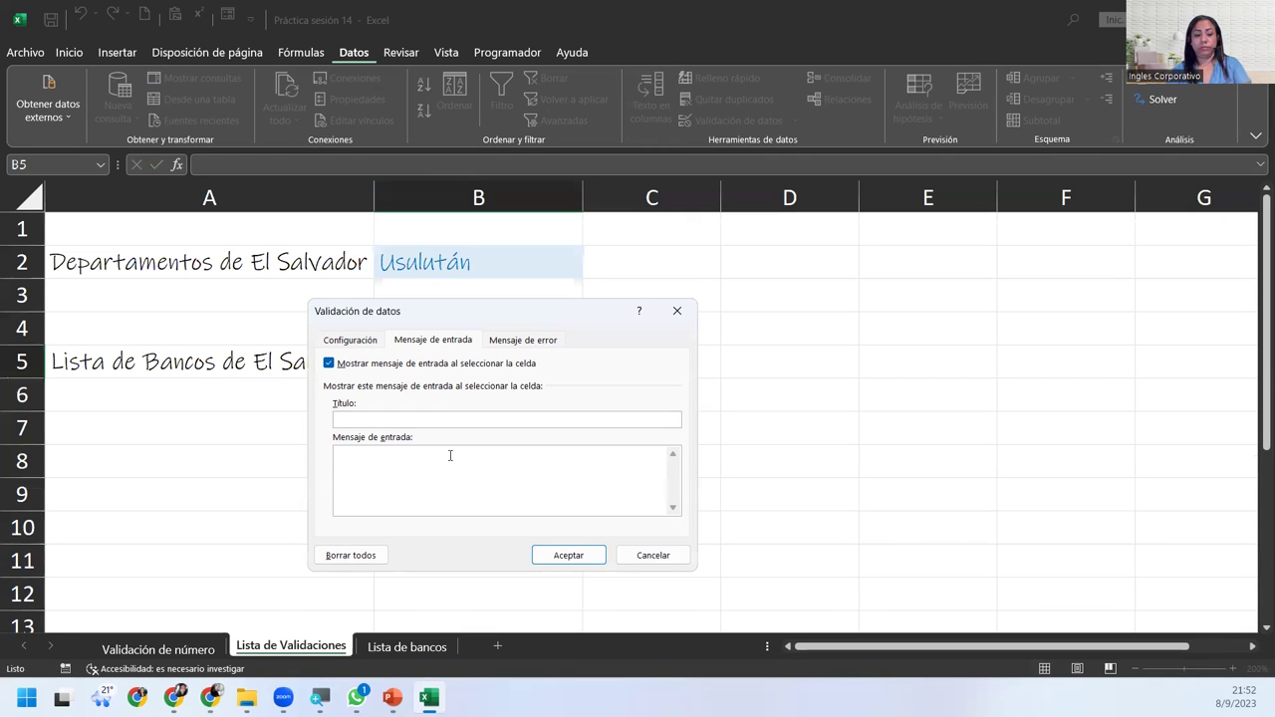
pyautogui.write('Seleccione')
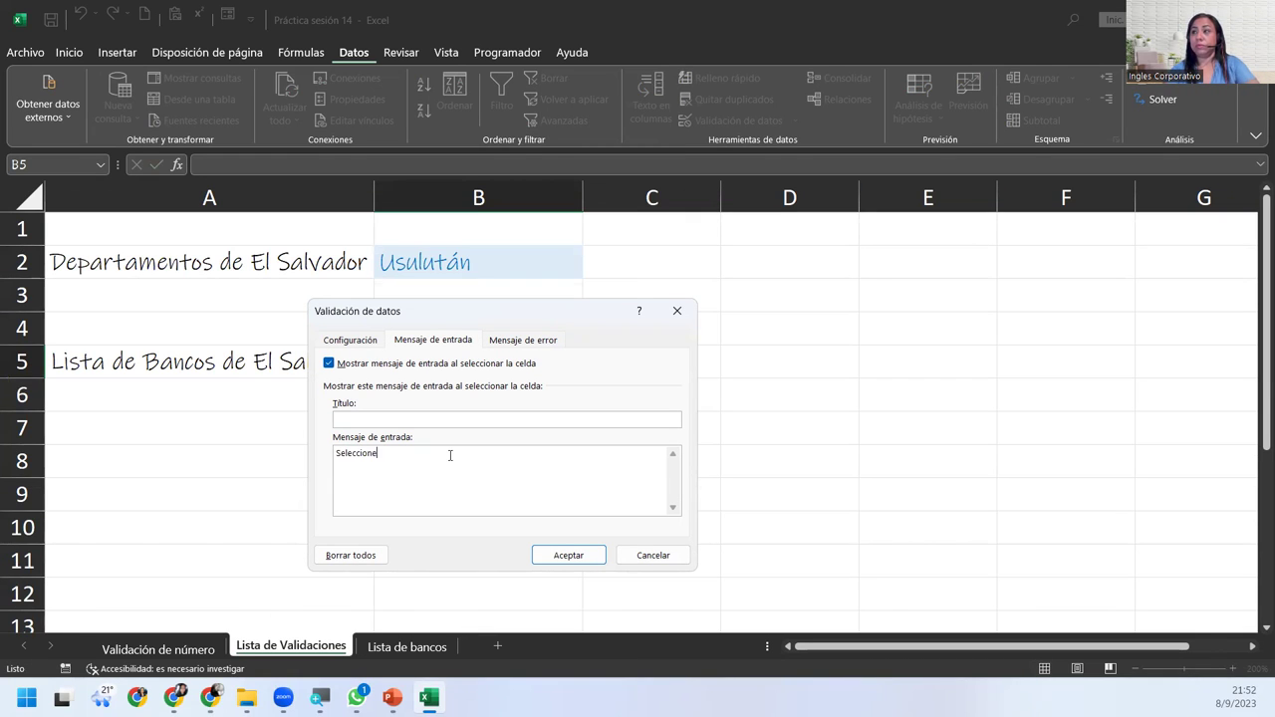
pyautogui.write(' un banco de')
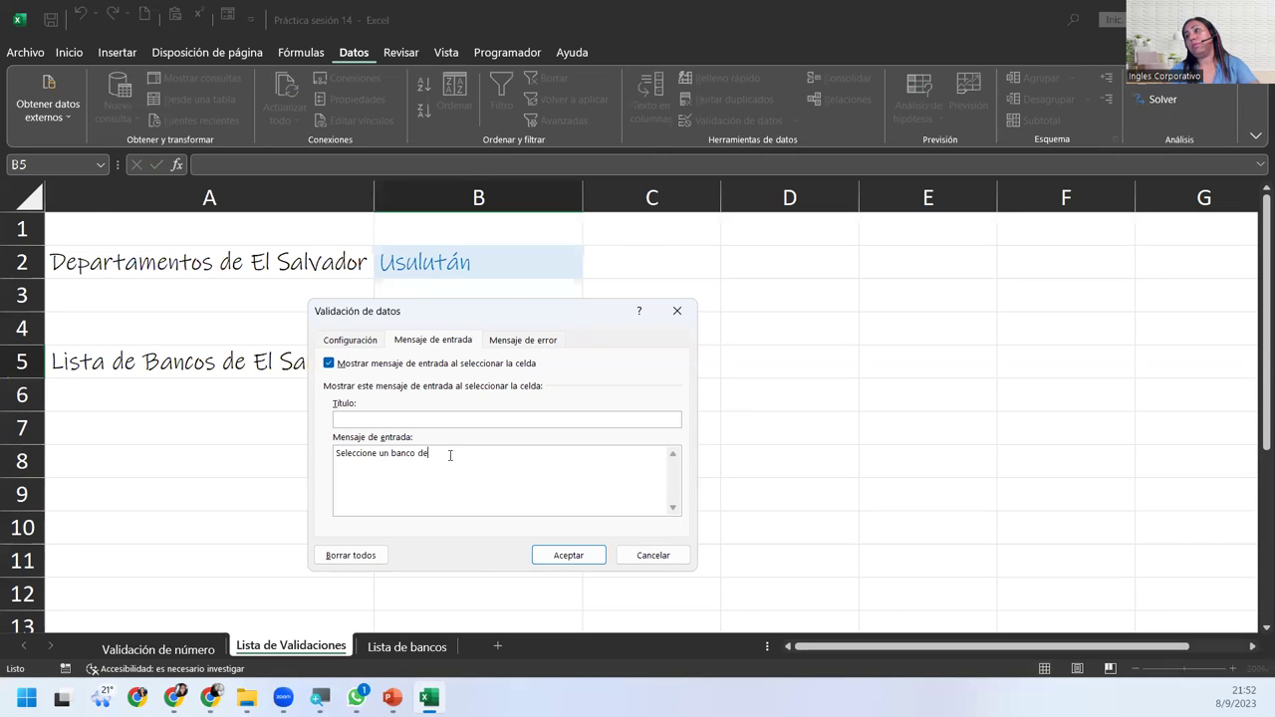
pyautogui.write(' la lista')
pyautogui.press('BackSpace')
# Add the error alert 'Banco no encontrado': 'Compruebe la lista de los bancos autorizados' and apply it.
pyautogui.click(505, 342)
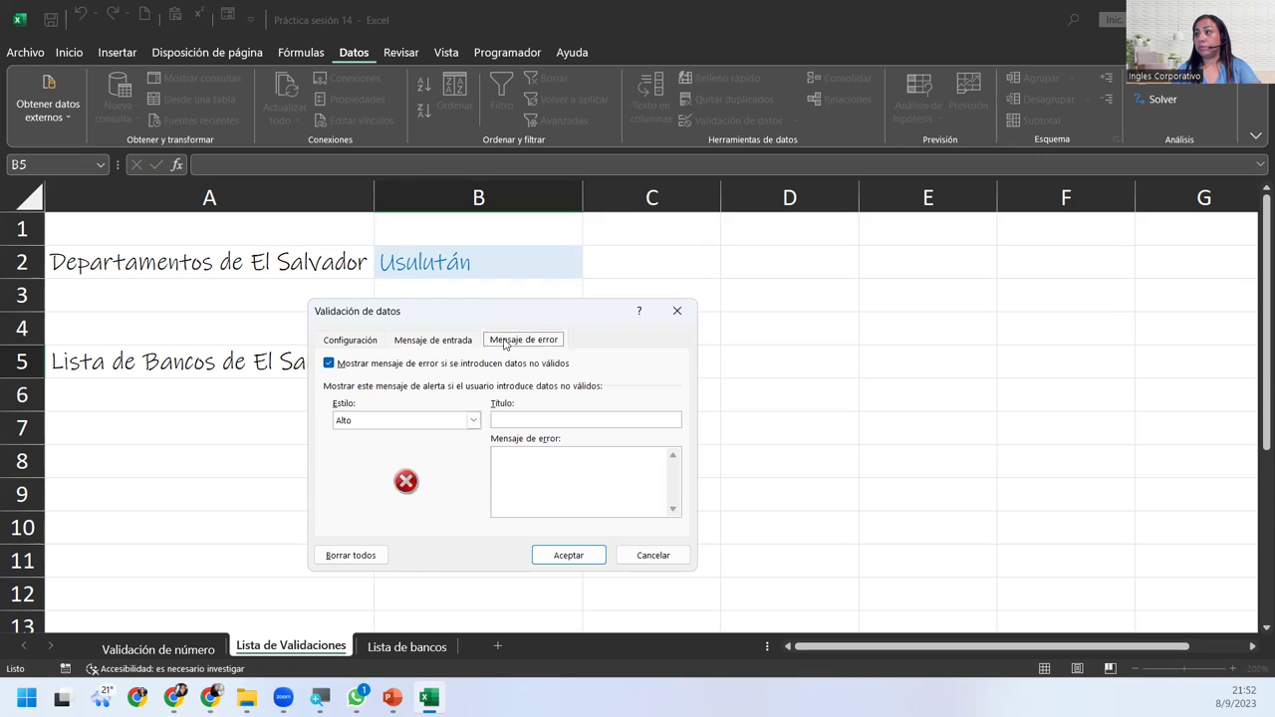
pyautogui.click(534, 420)
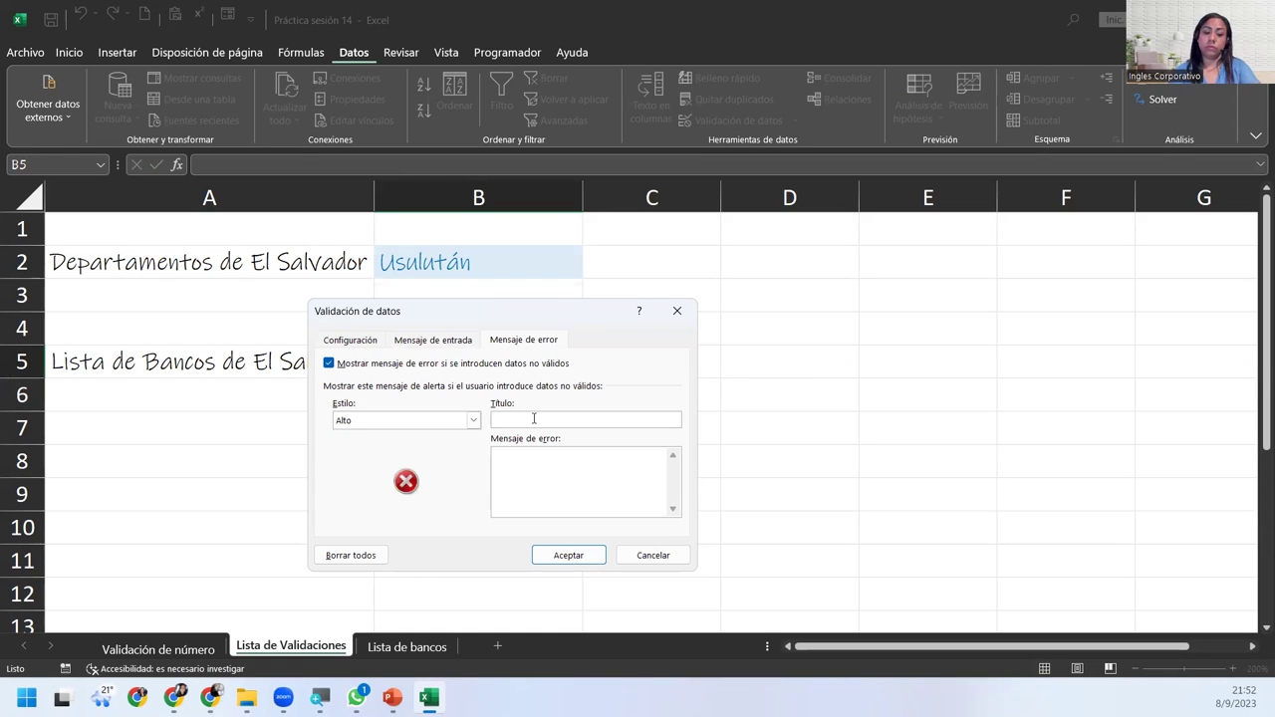
pyautogui.write('Banco ')
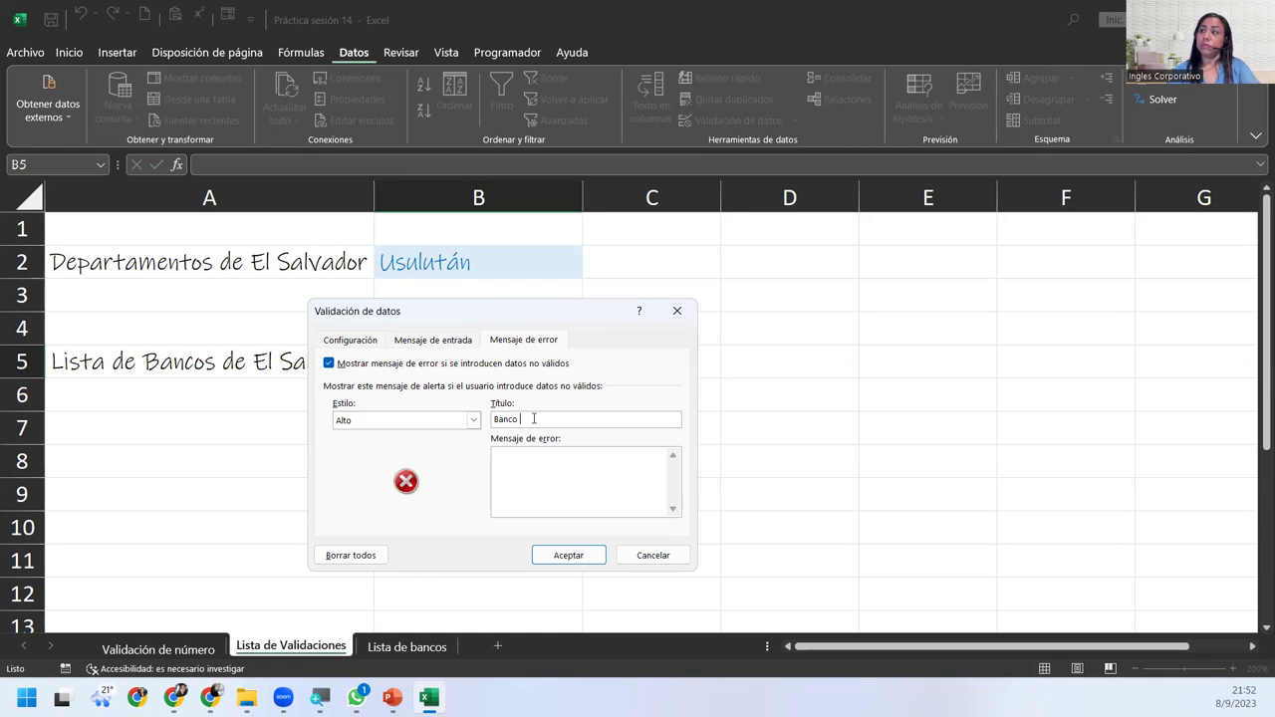
pyautogui.write('no encontradp')
pyautogui.press('BackSpace')
pyautogui.write('o')
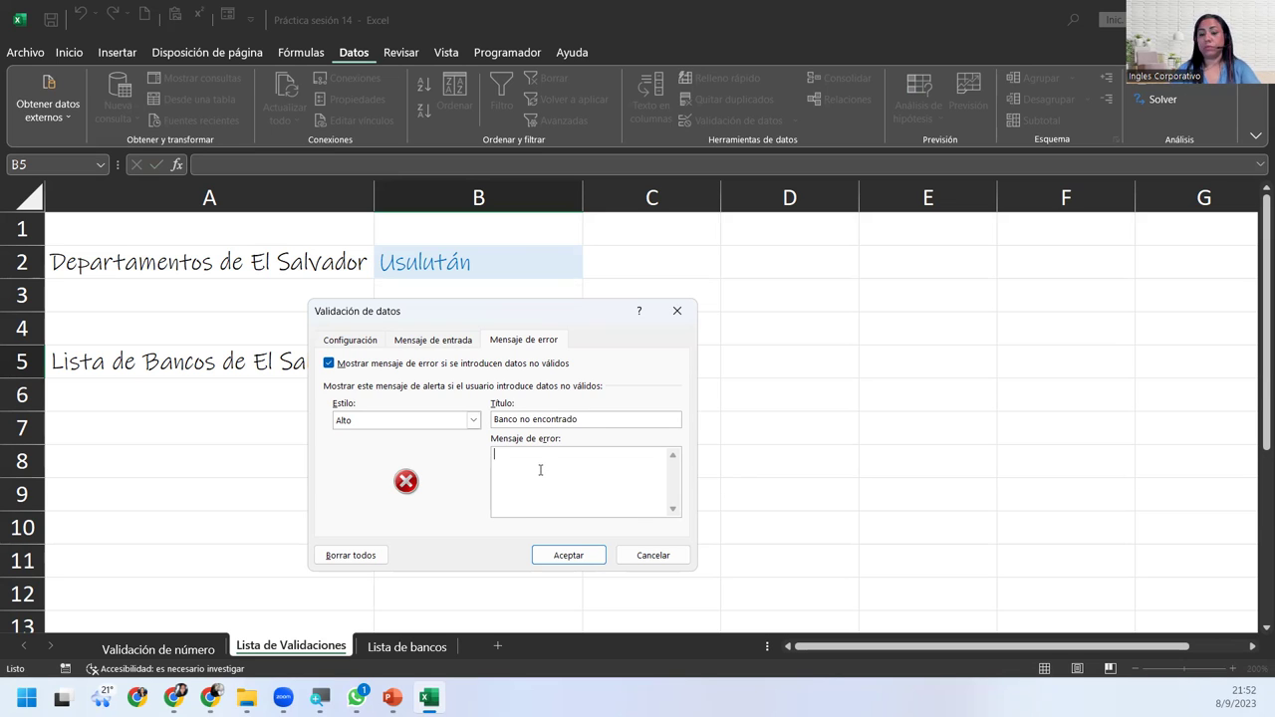
pyautogui.write('Compruebe los banco')
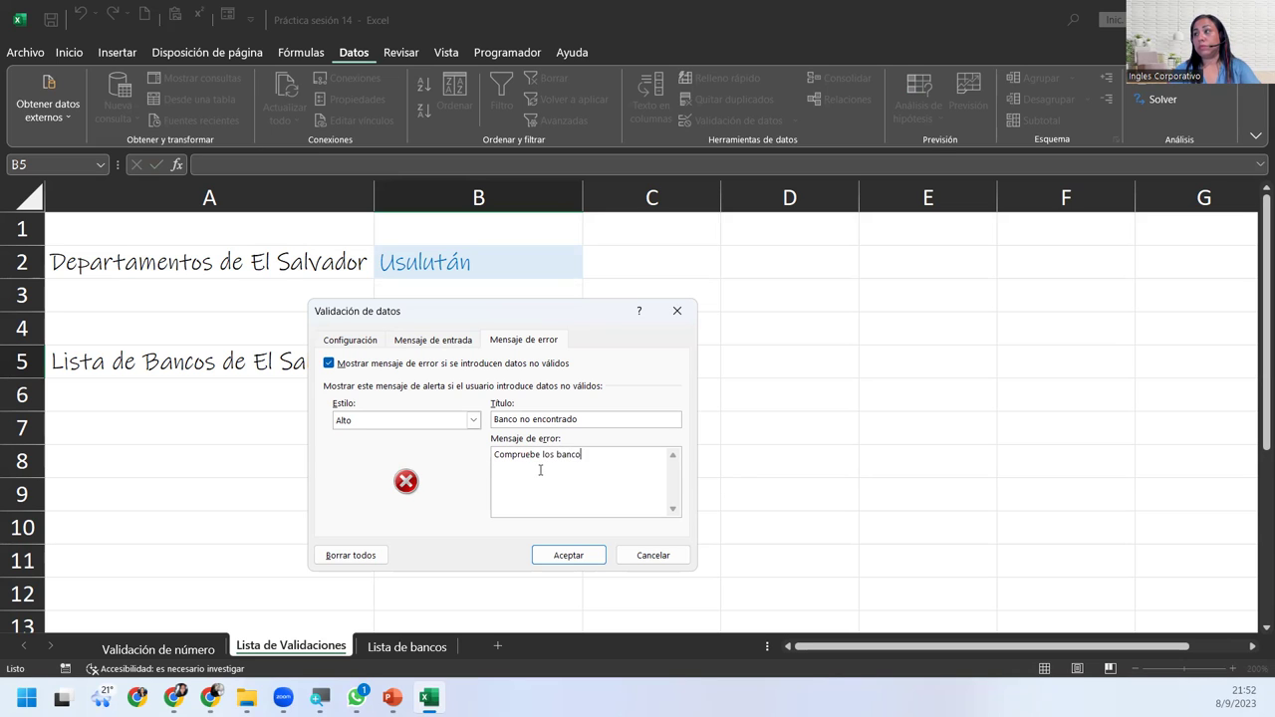
pyautogui.write('s autorizados')
pyautogui.click(544, 457)
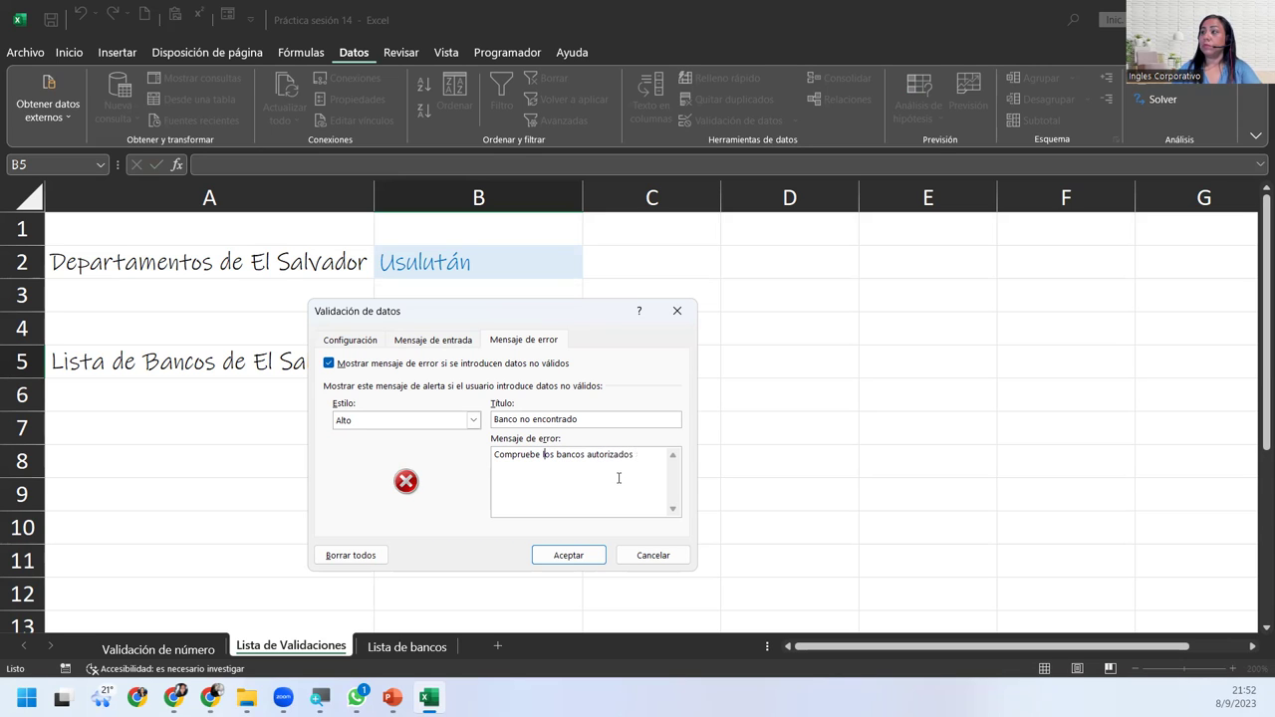
pyautogui.write('a lista de')
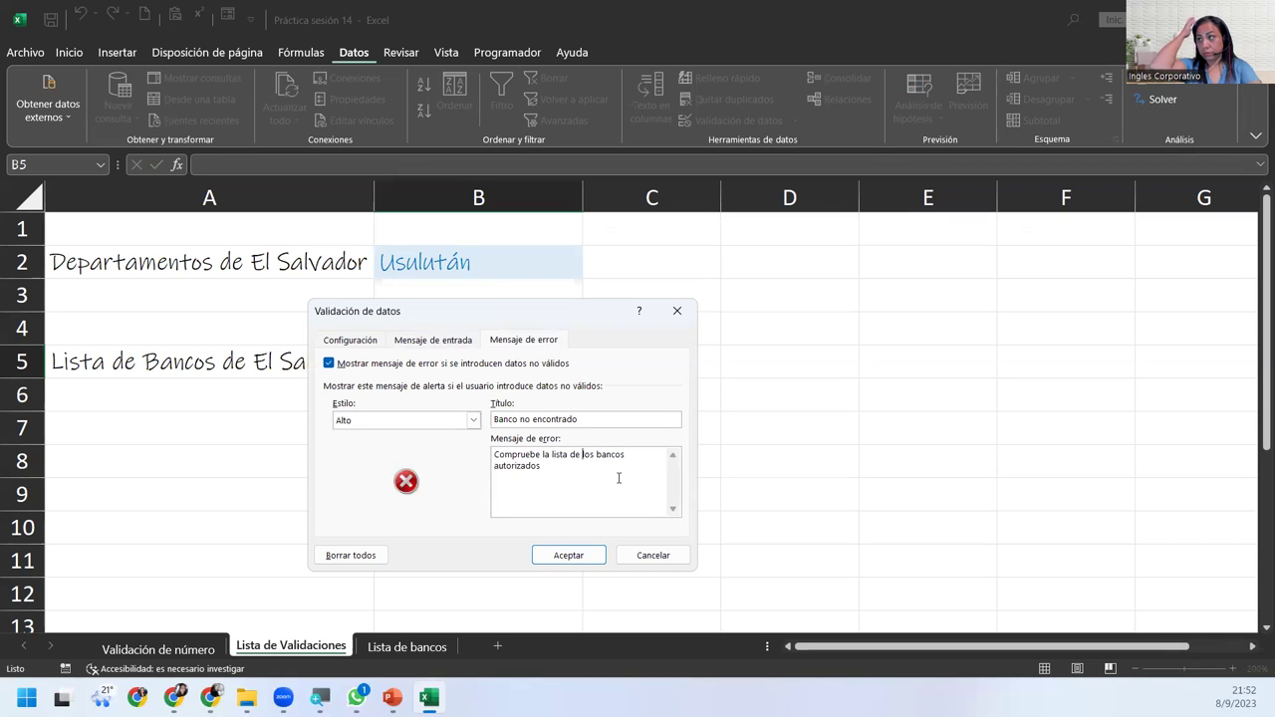
pyautogui.click(596, 556)
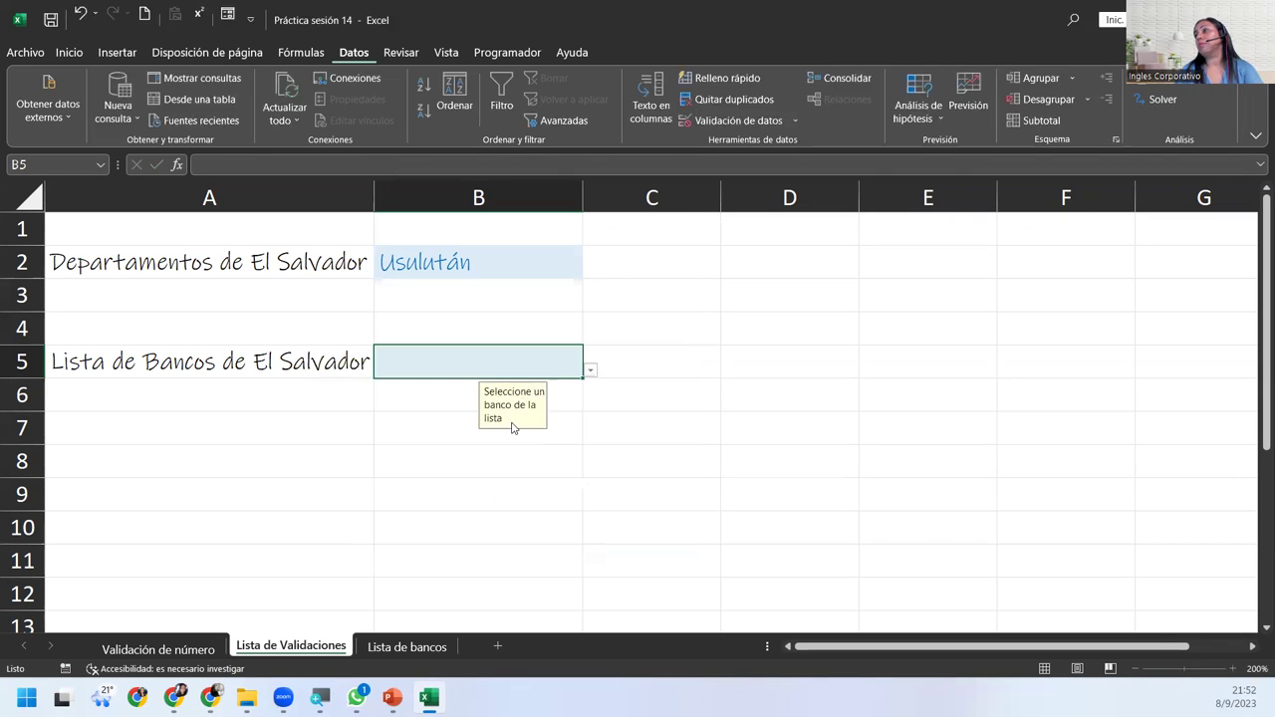
pyautogui.click(590, 370)
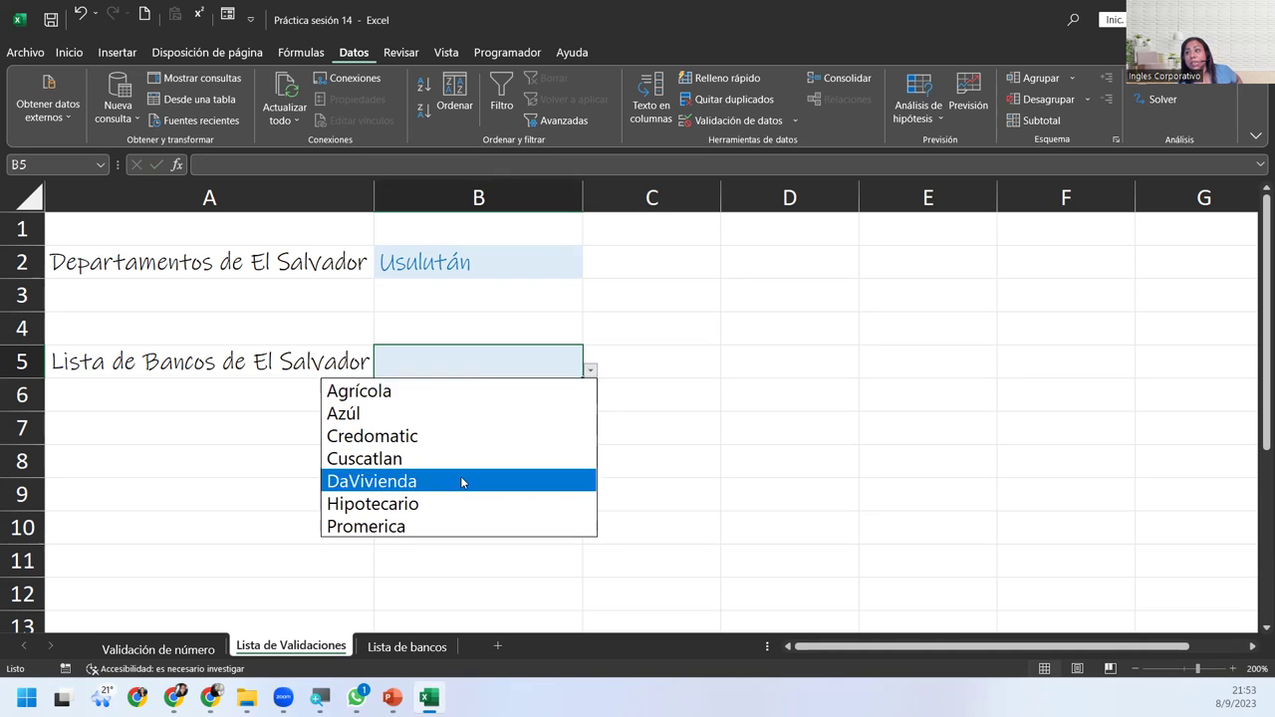
pyautogui.click(136, 435)
pyautogui.click(136, 437)
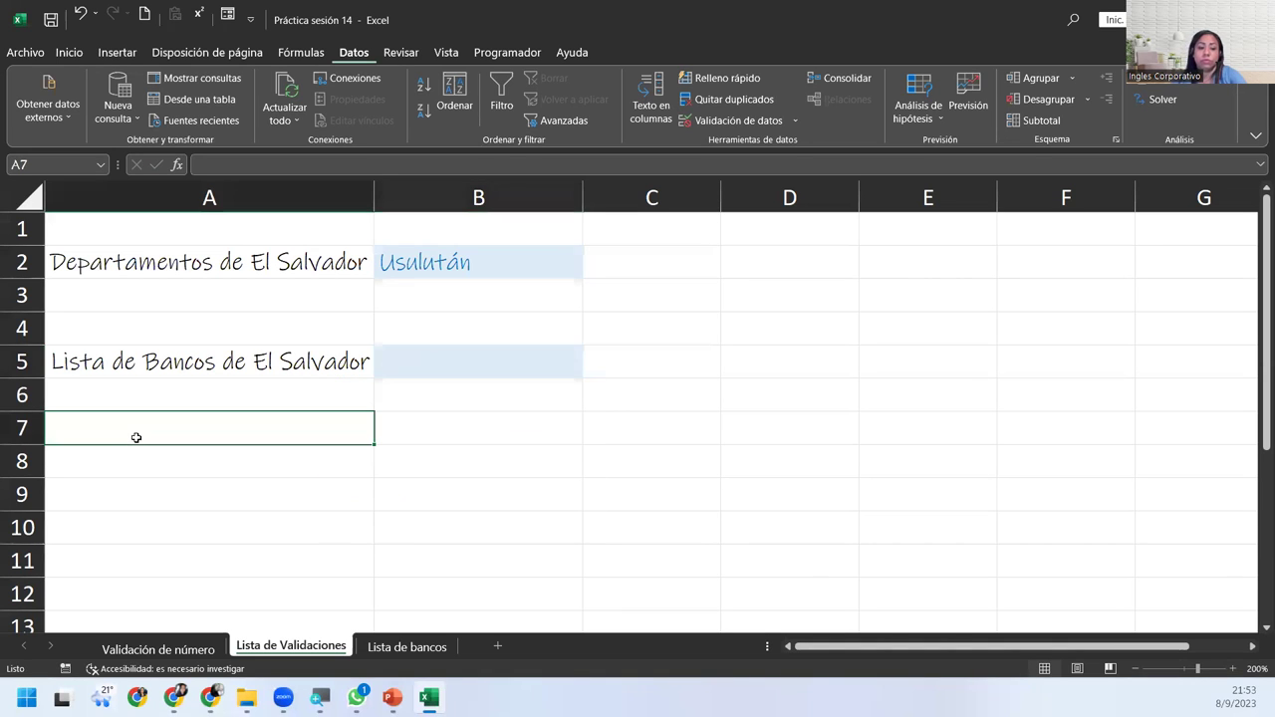
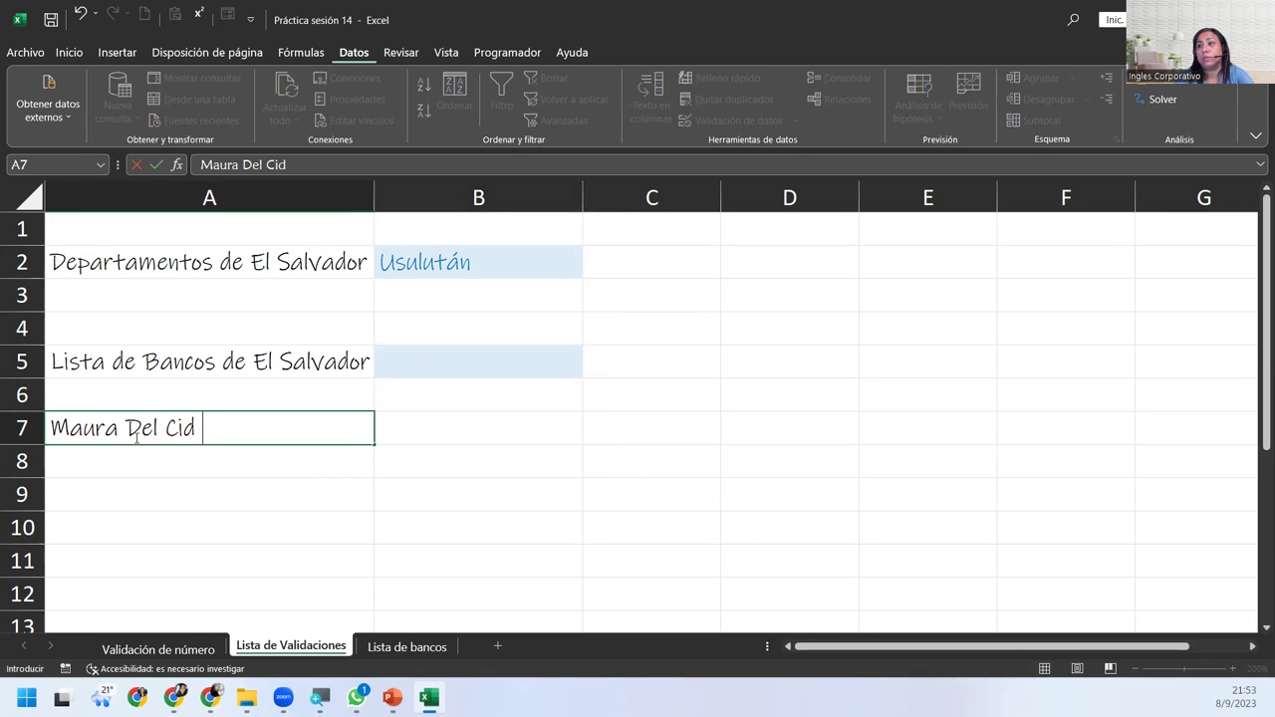
# Enter a person's full name in A7, then open B5's bank dropdown.
pyautogui.press('Return')
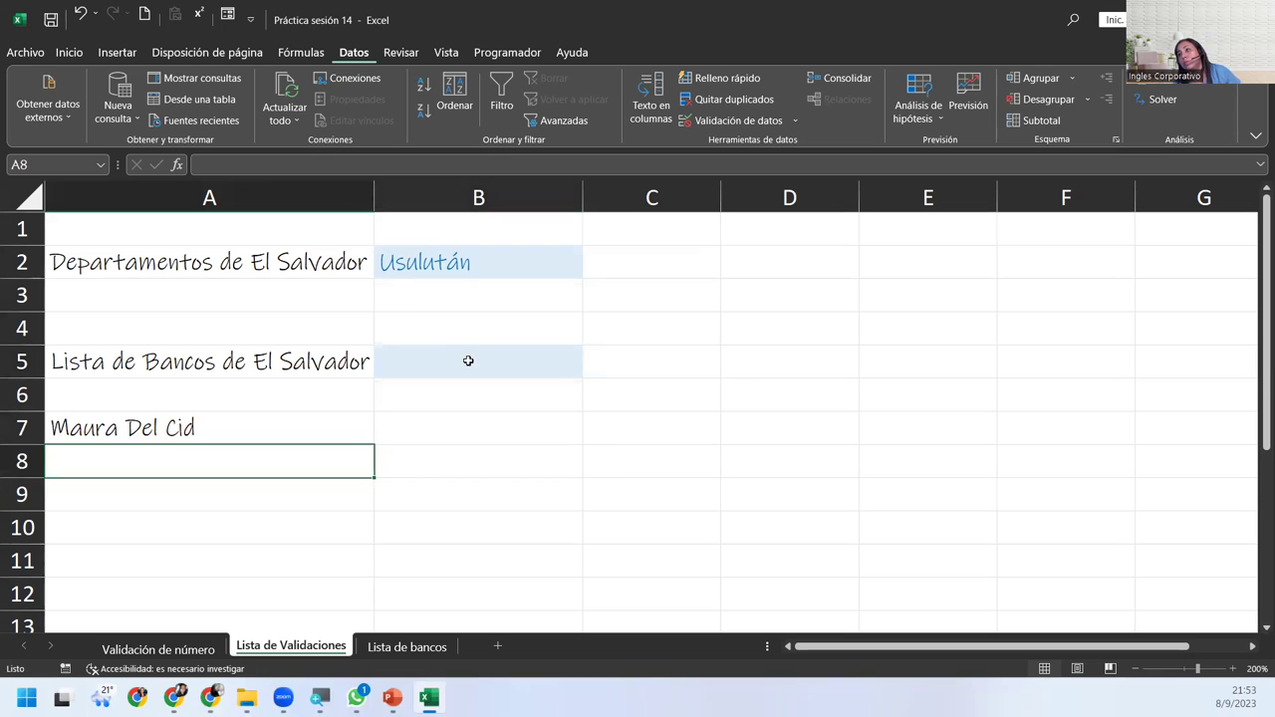
pyautogui.click(469, 360)
pyautogui.click(590, 372)
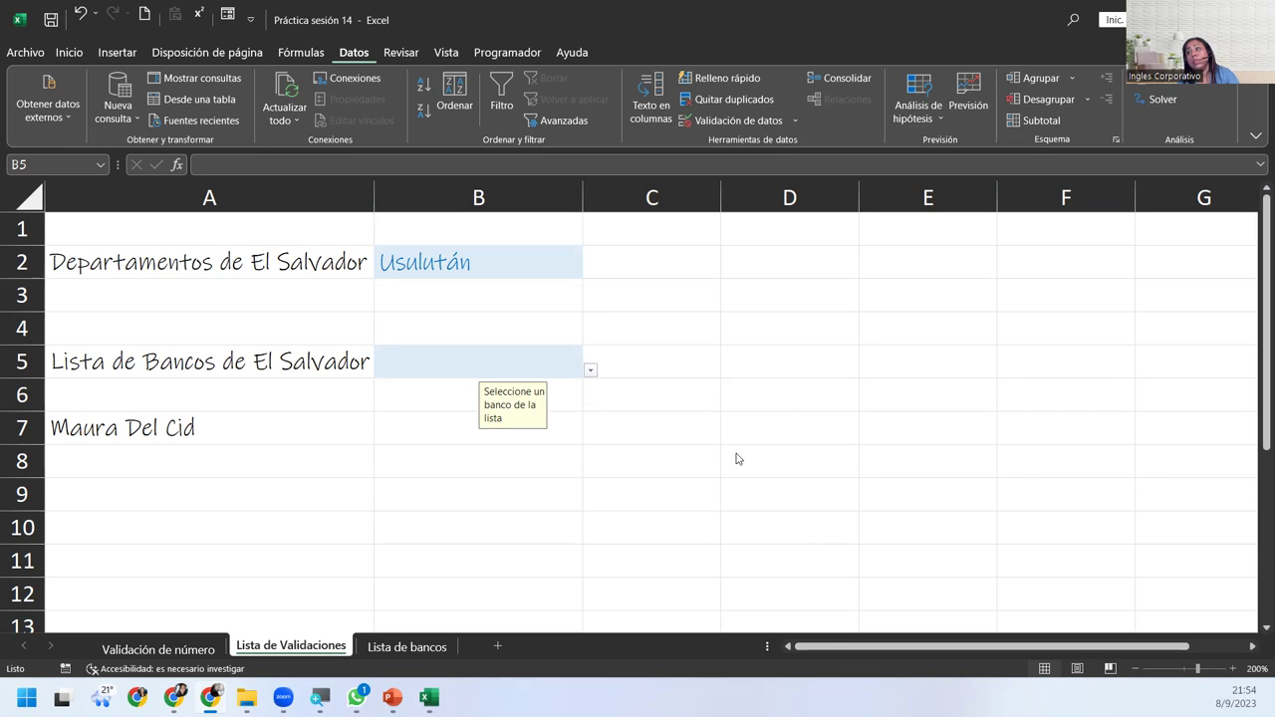
pyautogui.click(592, 371)
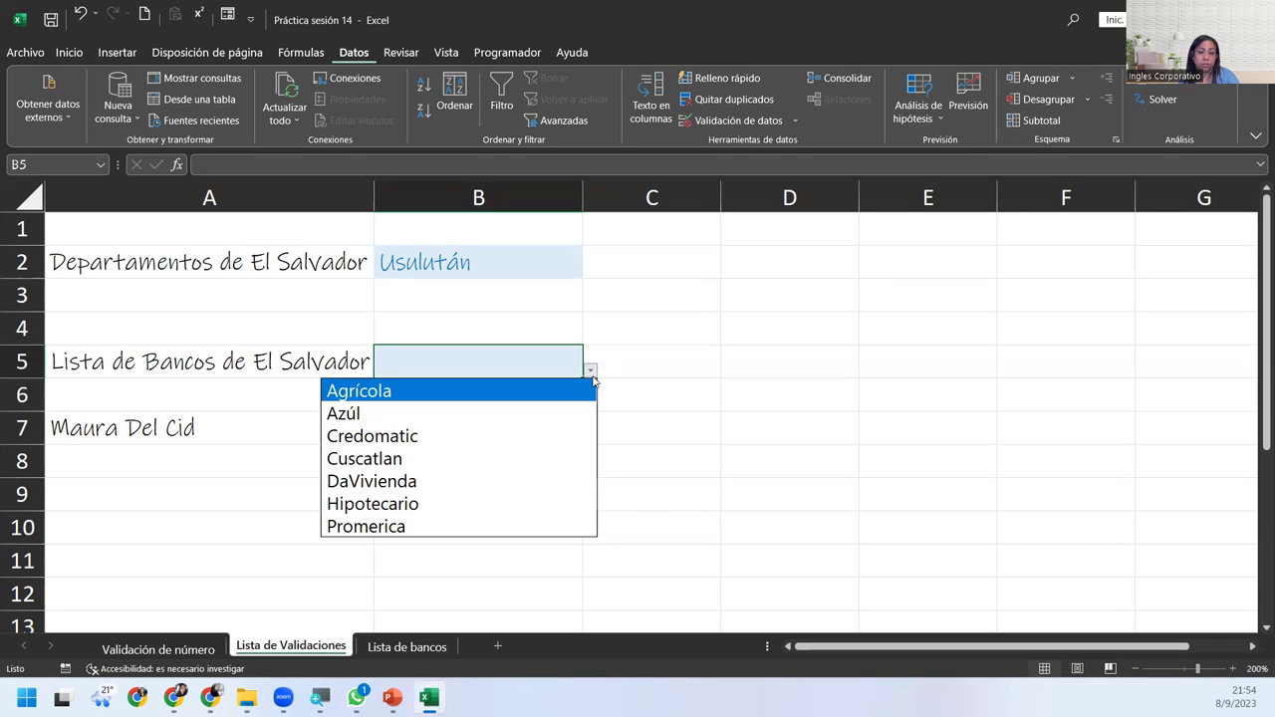
pyautogui.press('Down')
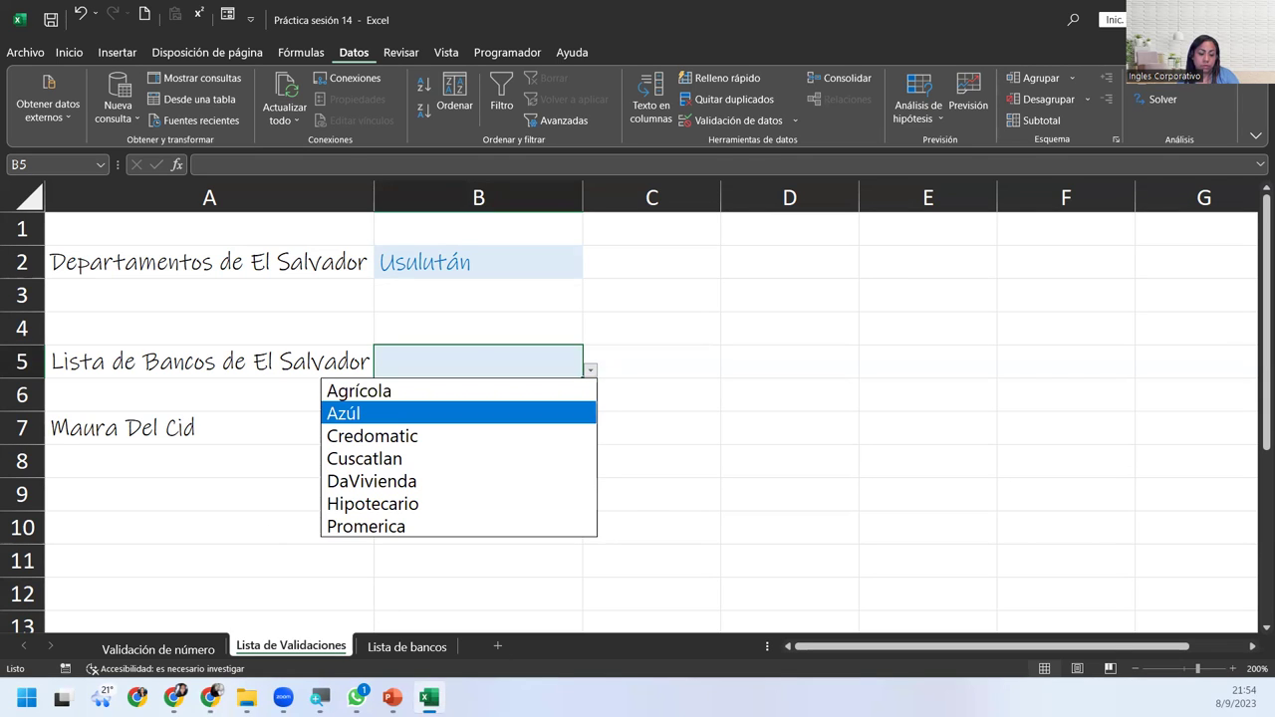
pyautogui.press('Down')
pyautogui.press('Down')
pyautogui.press('Down')
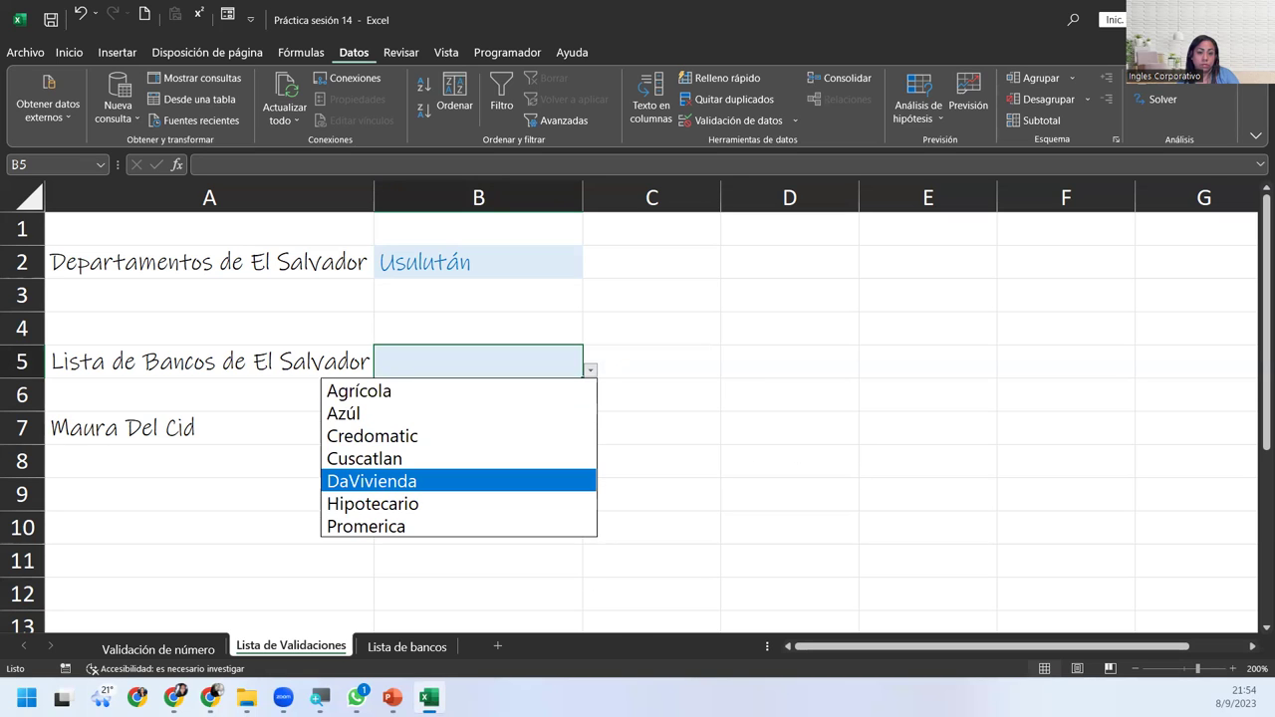
pyautogui.hotkey('alt', 'Tab')
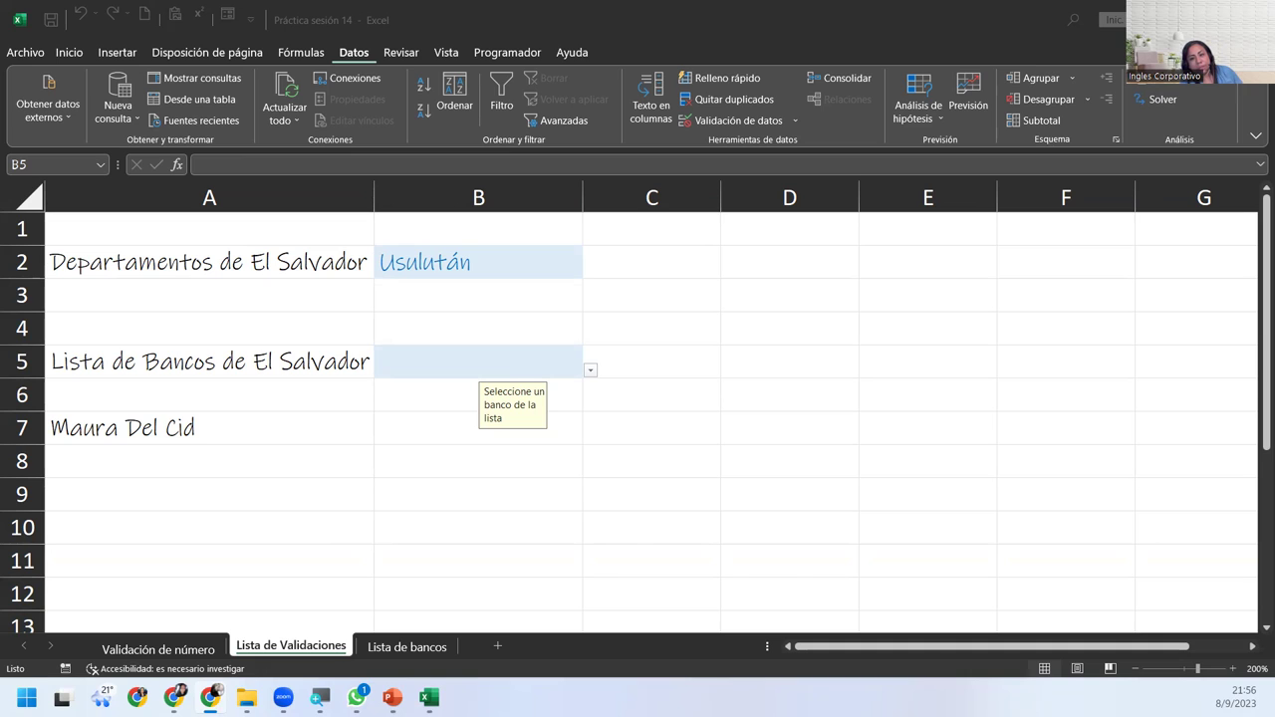
pyautogui.click(590, 371)
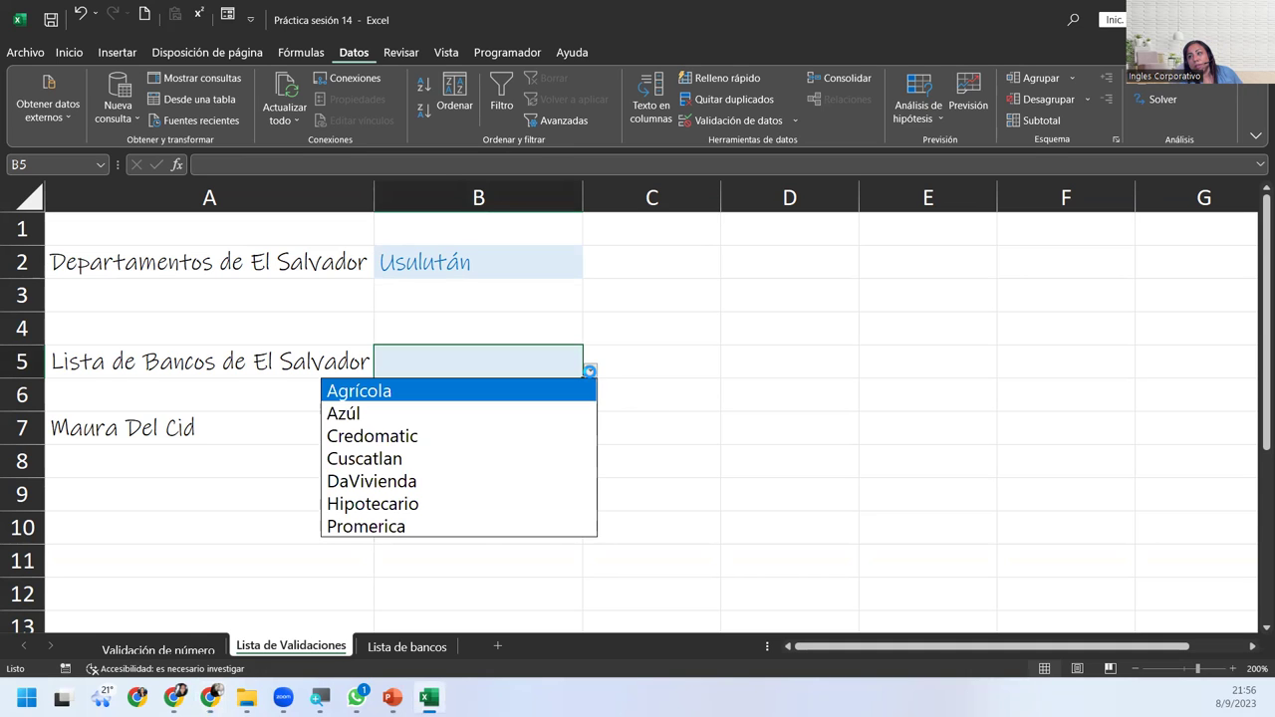
pyautogui.click(590, 371)
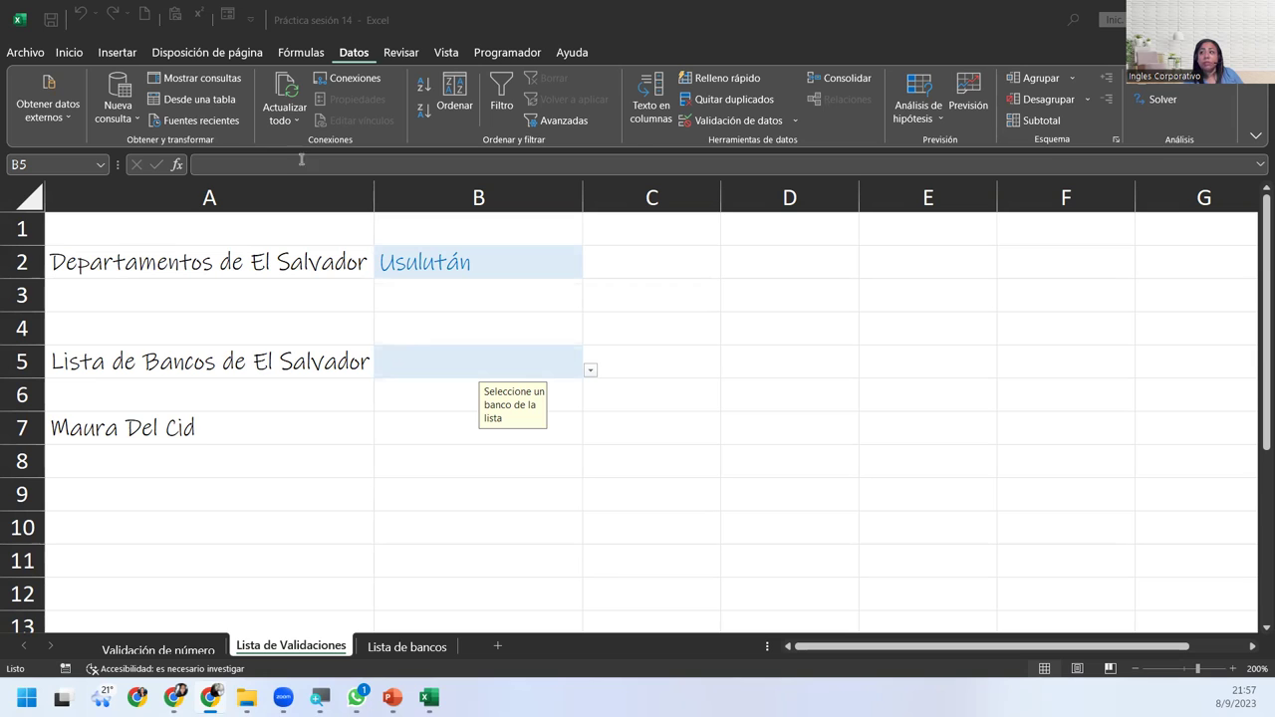
pyautogui.click(448, 355)
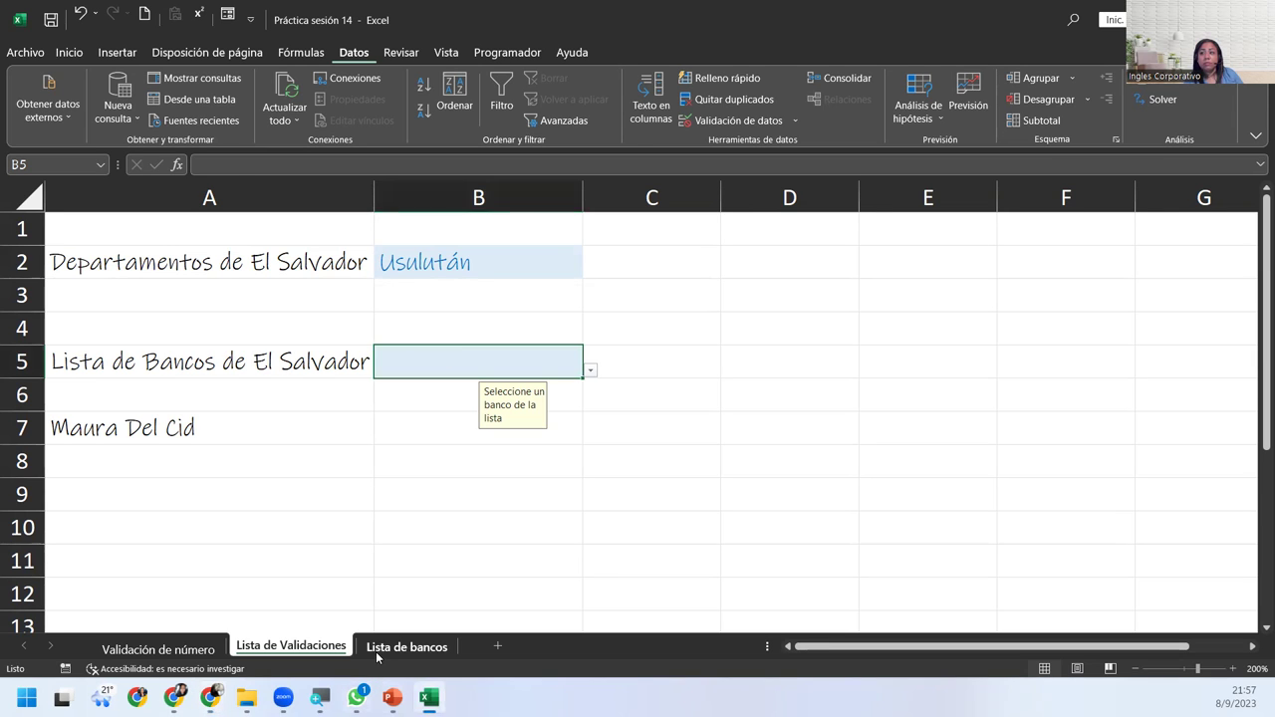
# Check the Credomatic and Cuscatlan entries on Lista de bancos, then bring Lista de Validaciones back.
pyautogui.click(407, 646)
pyautogui.click(162, 287)
pyautogui.click(161, 299)
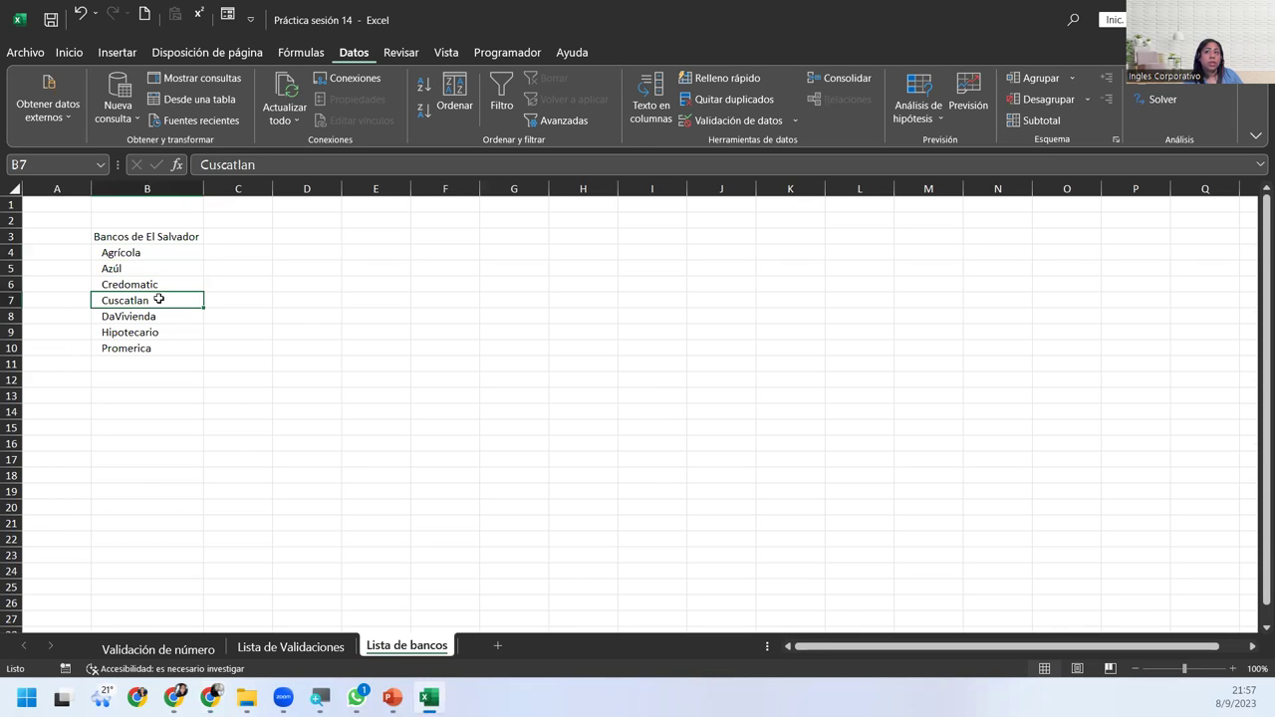
pyautogui.click(291, 647)
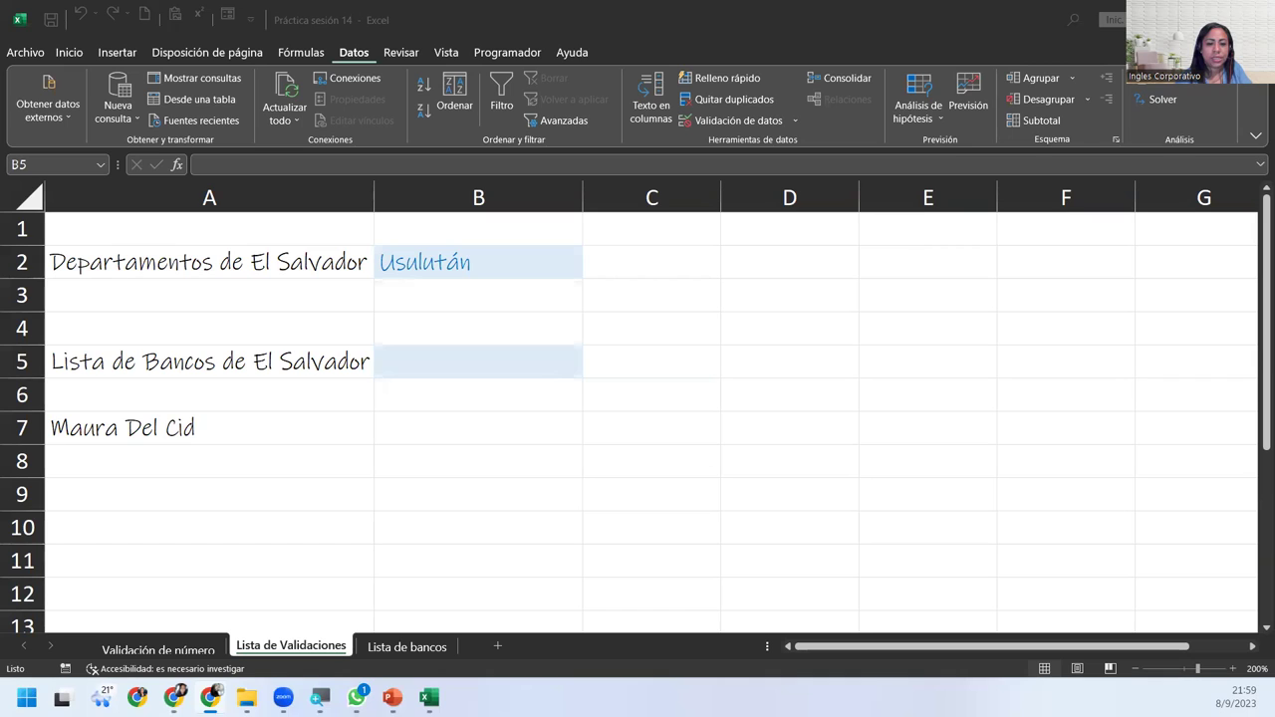
pyautogui.hotkey('alt', 'Tab')
# Switch from Excel to the CIERRE Y CONCLUSIONES closing slide and advance to the slideshow's black end screen.
pyautogui.hotkey('alt', 'Tab')
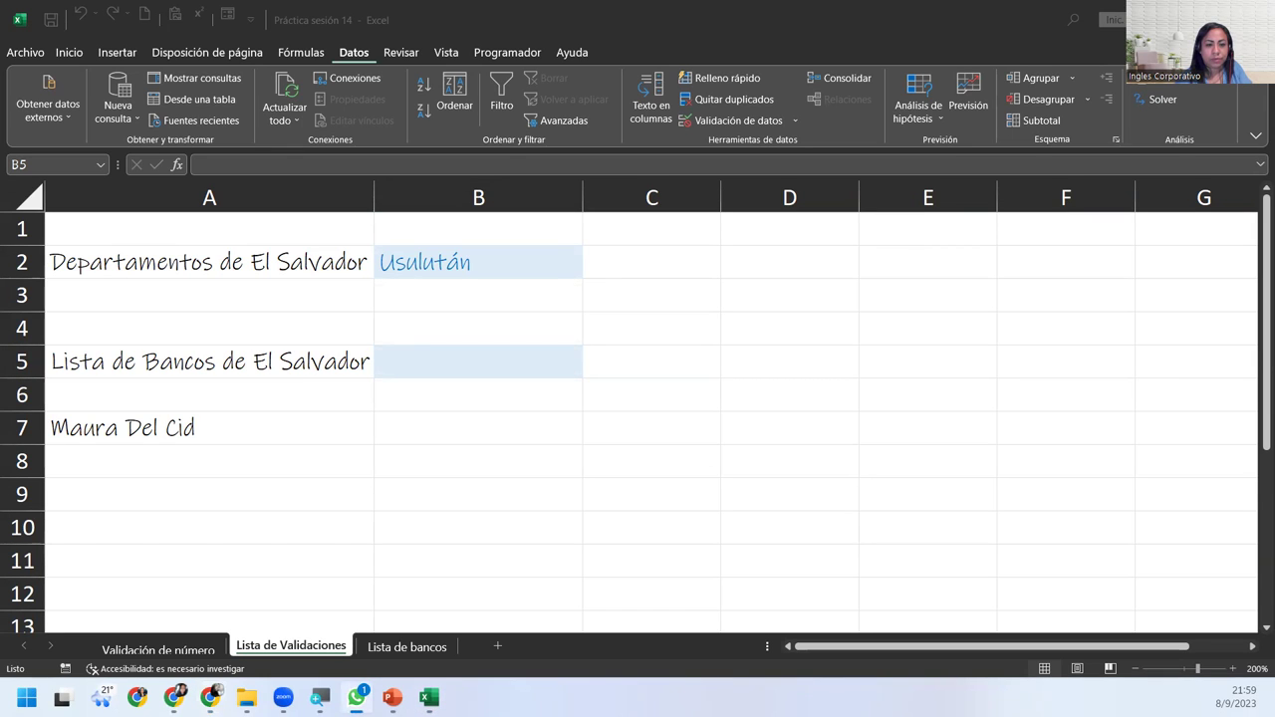
pyautogui.hotkey('alt', 'Tab')
pyautogui.hotkey('alt', 'Tab')
pyautogui.hotkey('alt', 'Tab')
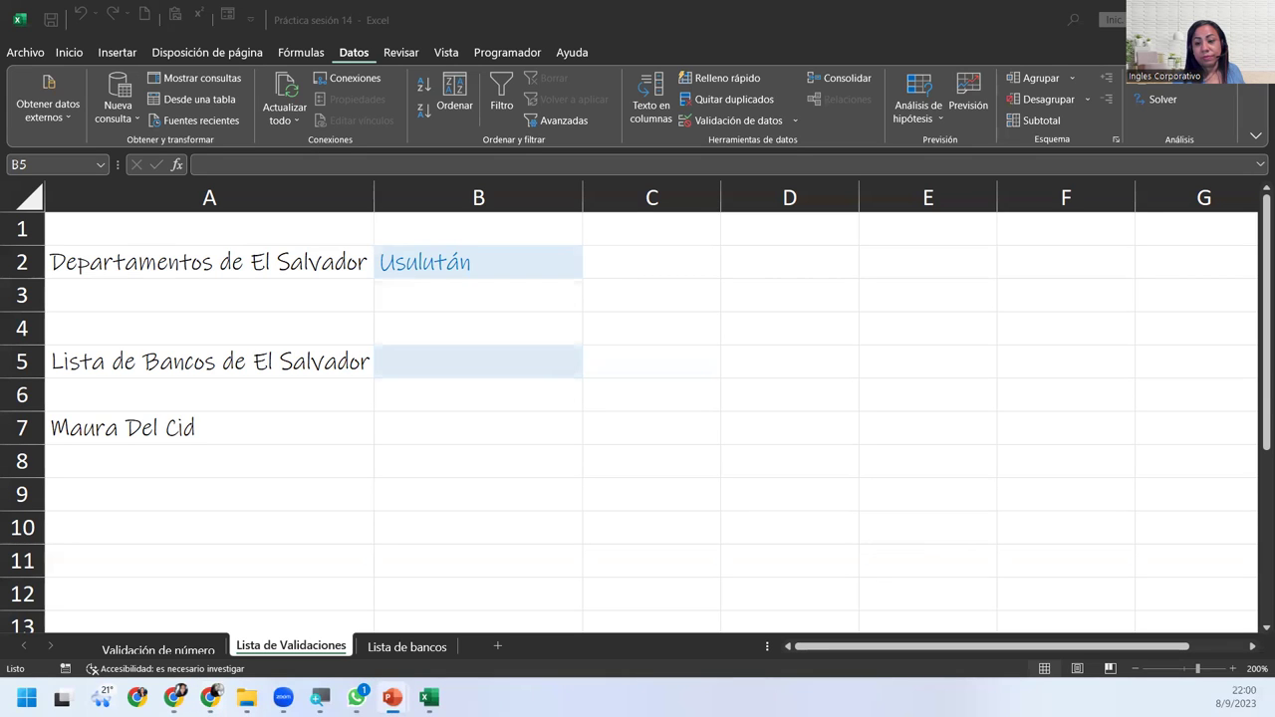
pyautogui.hotkey('alt', 'Tab')
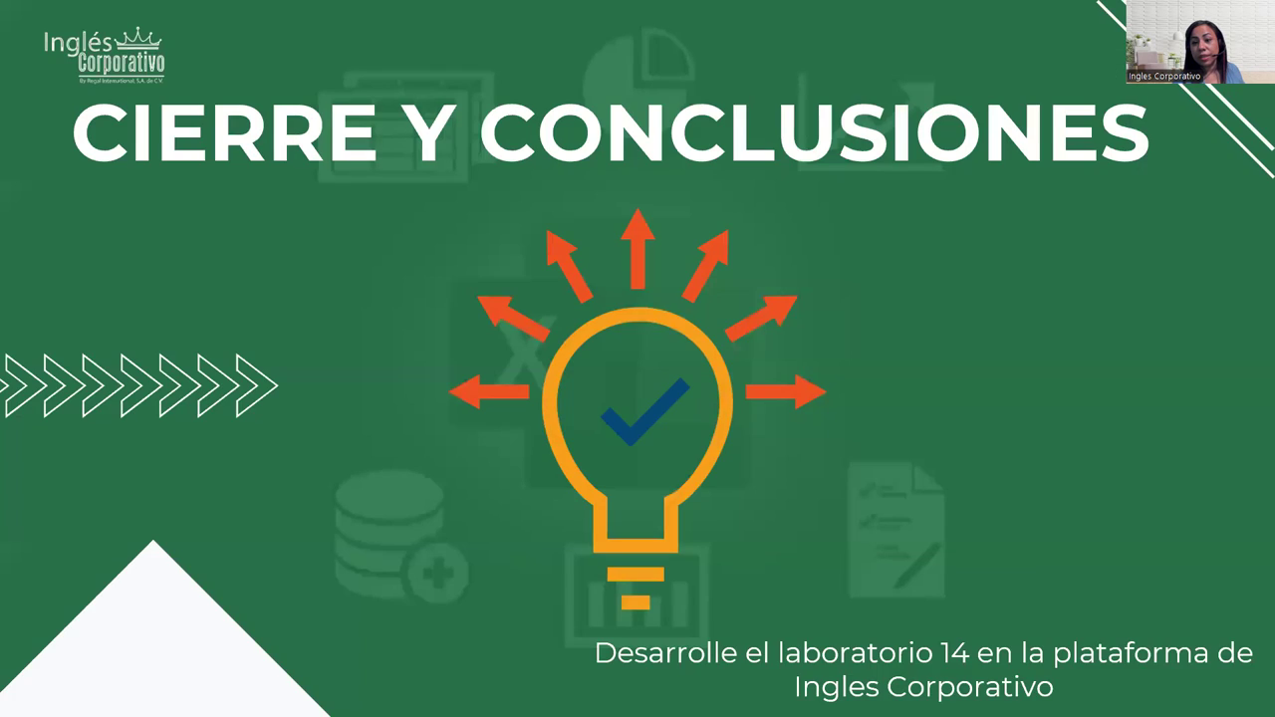
pyautogui.press('Right')
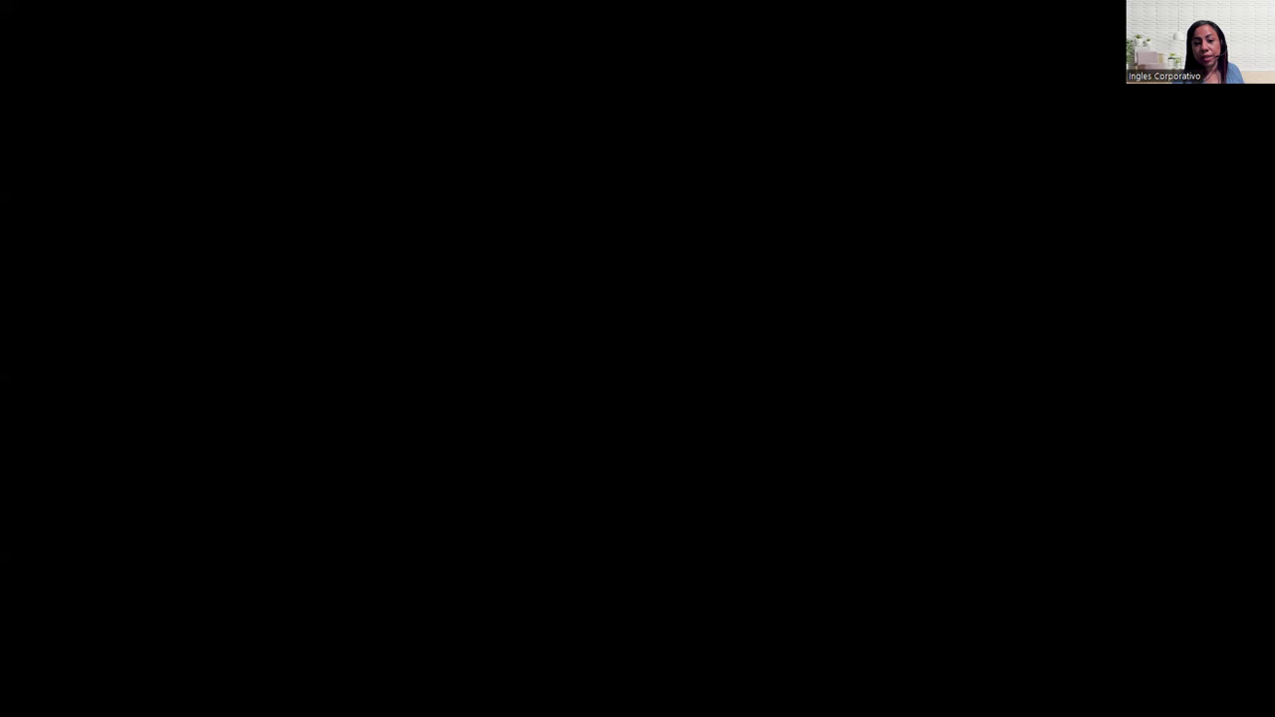